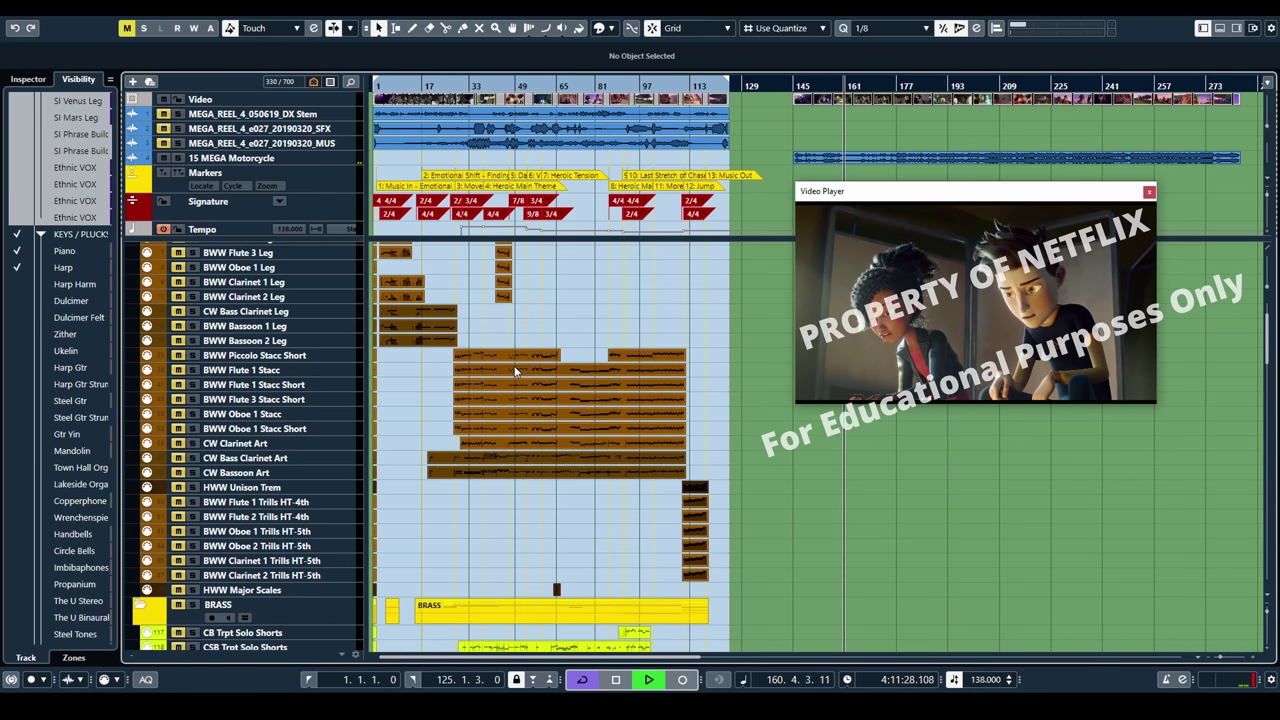
# Scroll down through the brass, percussion, strings, vocals and keys folders during playback
pyautogui.scroll(-3, 515, 372)
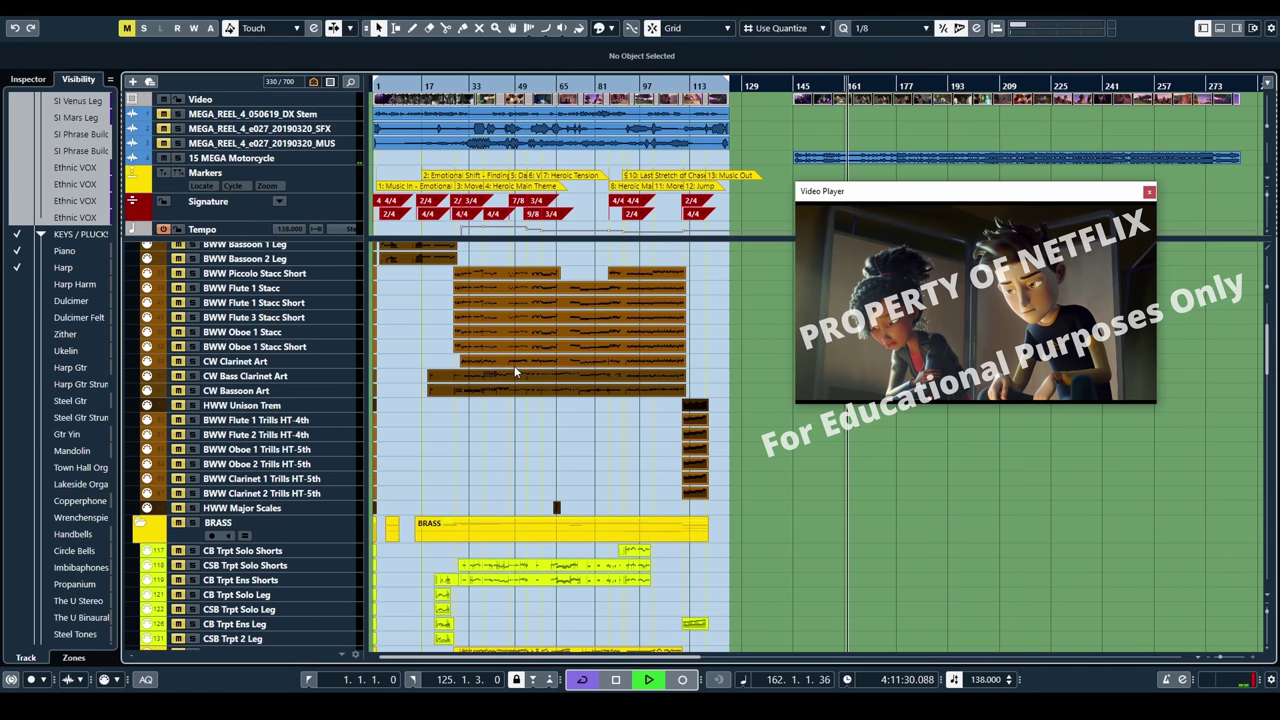
pyautogui.scroll(-3, 515, 372)
pyautogui.scroll(-3, 515, 372)
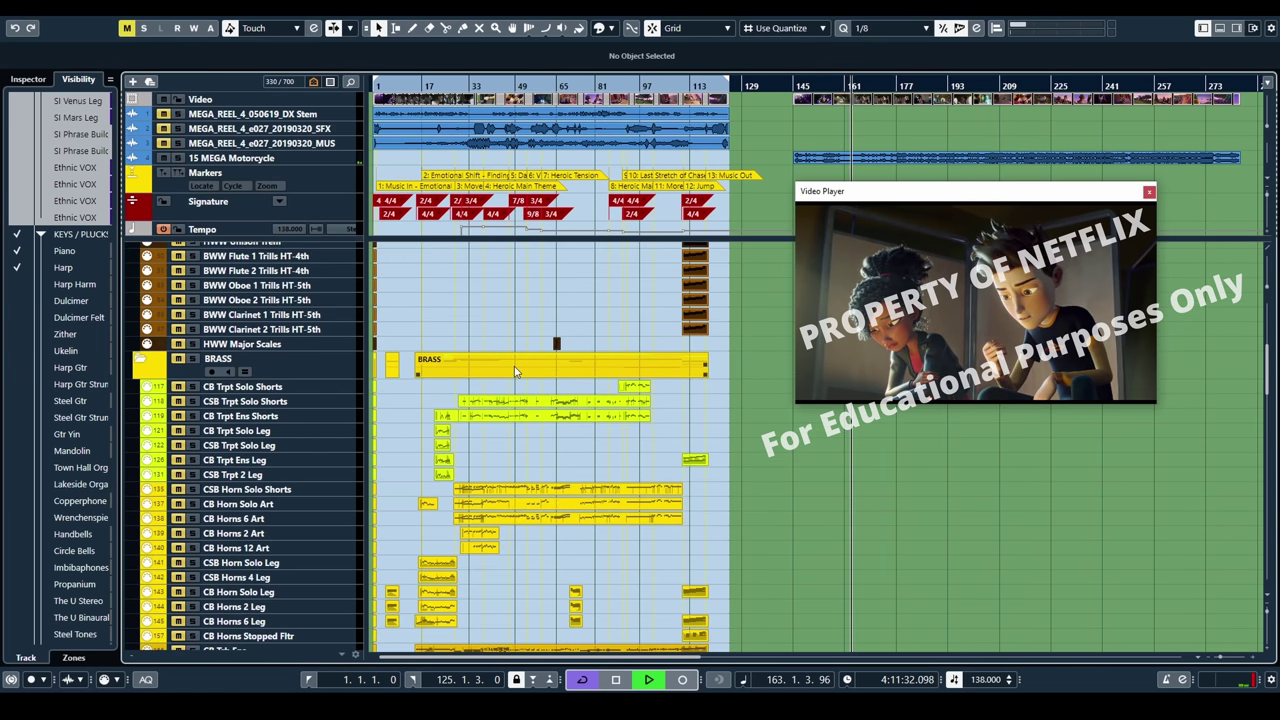
pyautogui.scroll(-3, 515, 372)
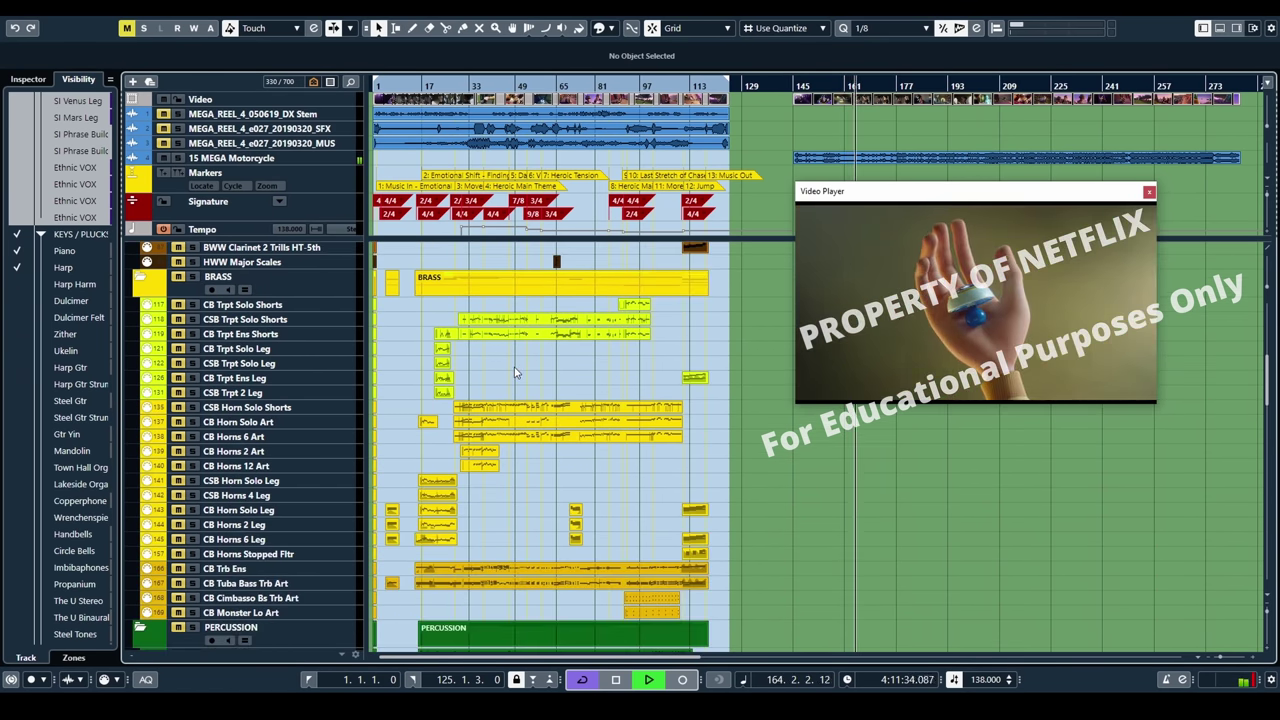
pyautogui.scroll(-3, 515, 372)
pyautogui.scroll(-3, 515, 372)
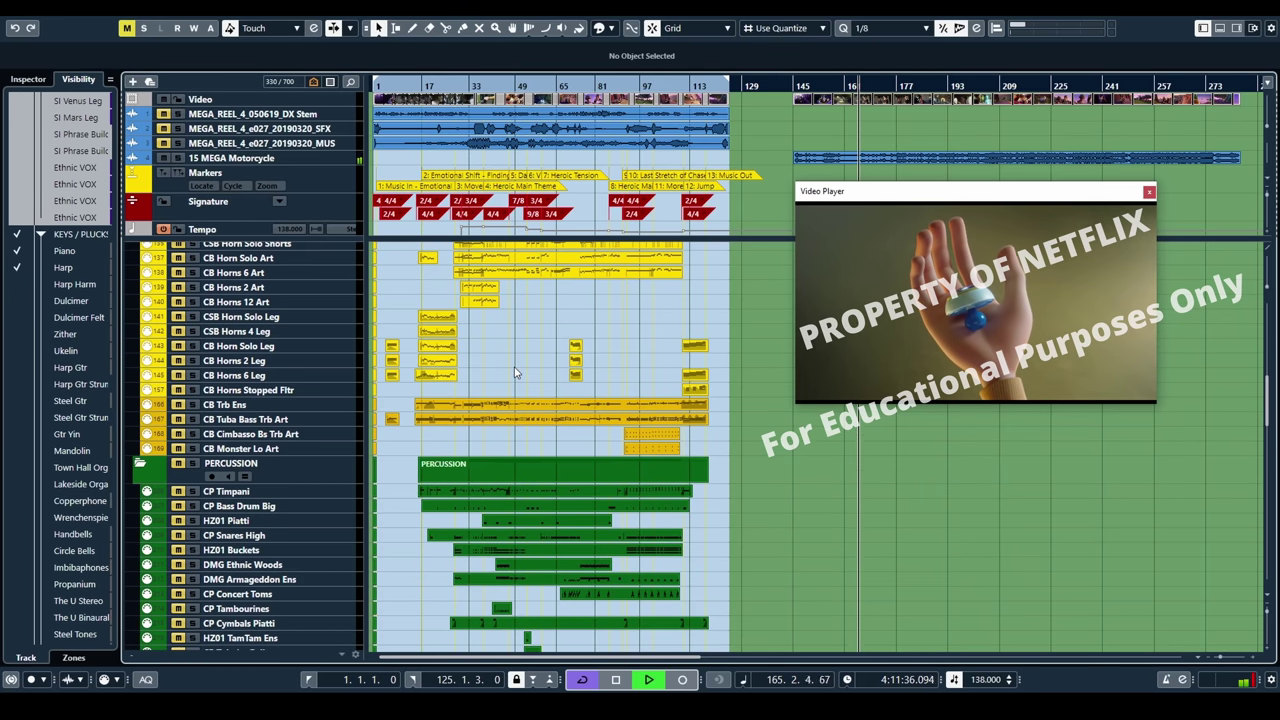
pyautogui.scroll(-3, 515, 372)
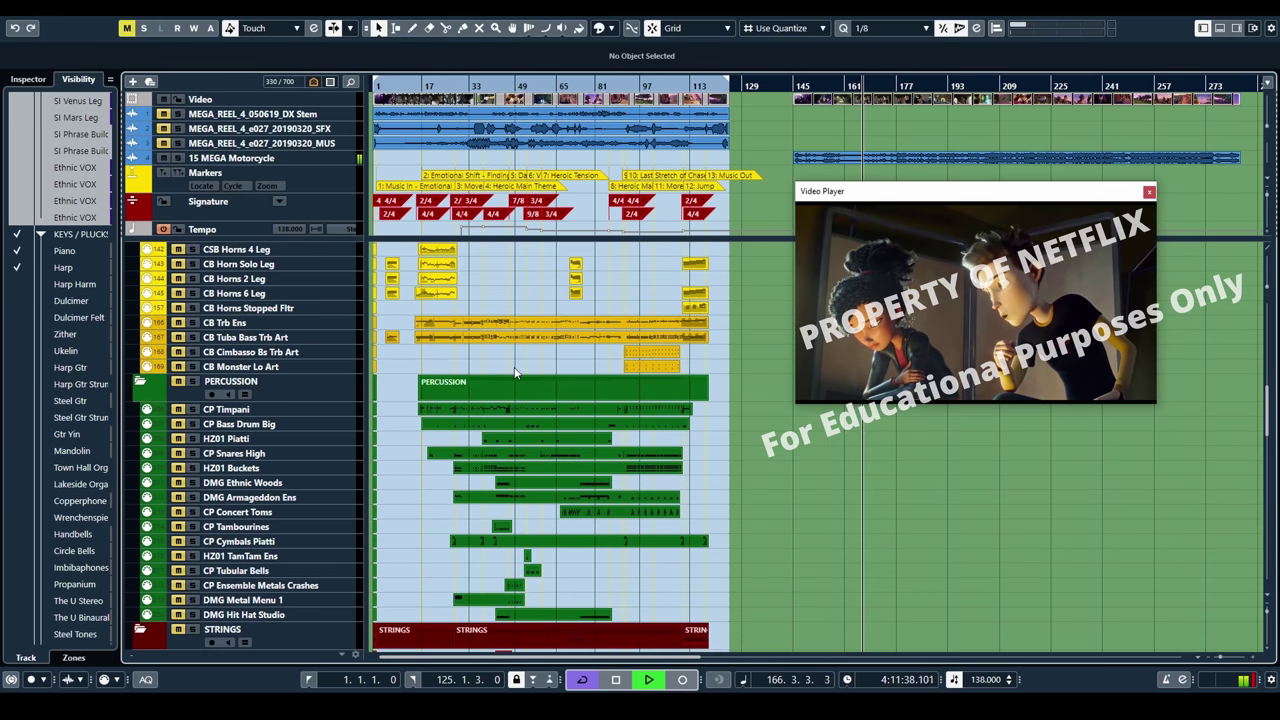
pyautogui.scroll(-3, 515, 372)
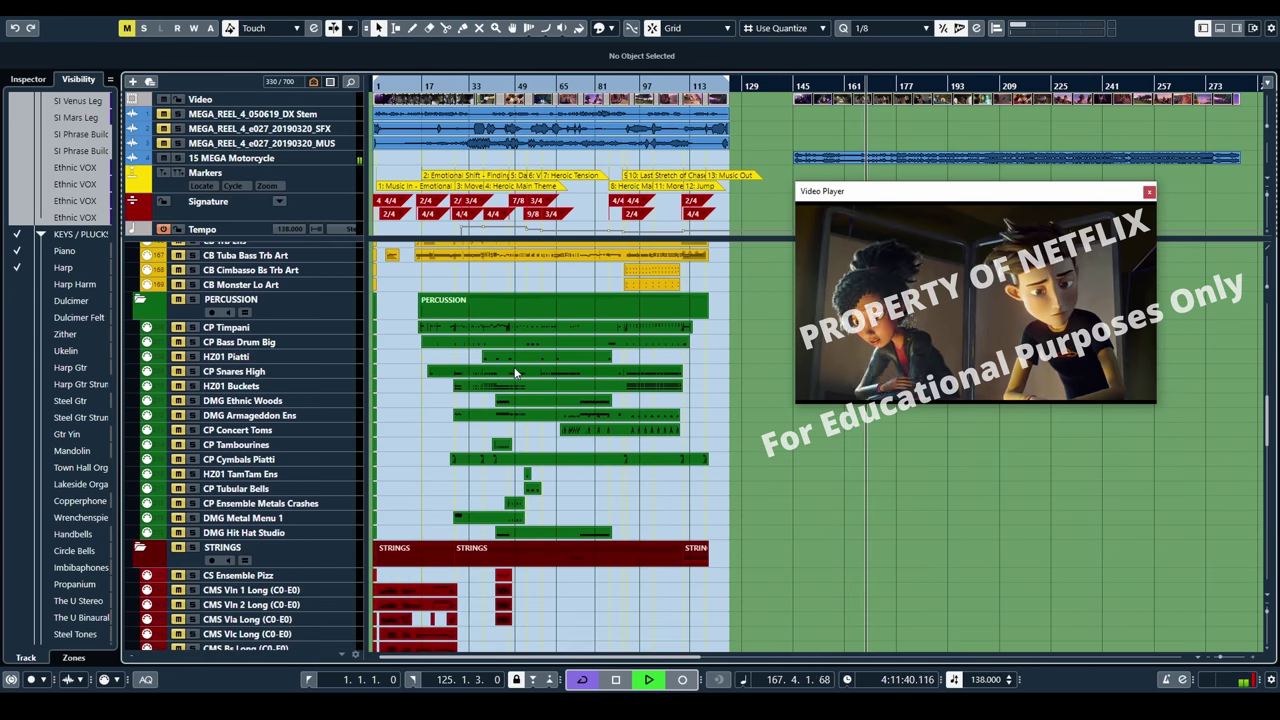
pyautogui.scroll(-3, 515, 372)
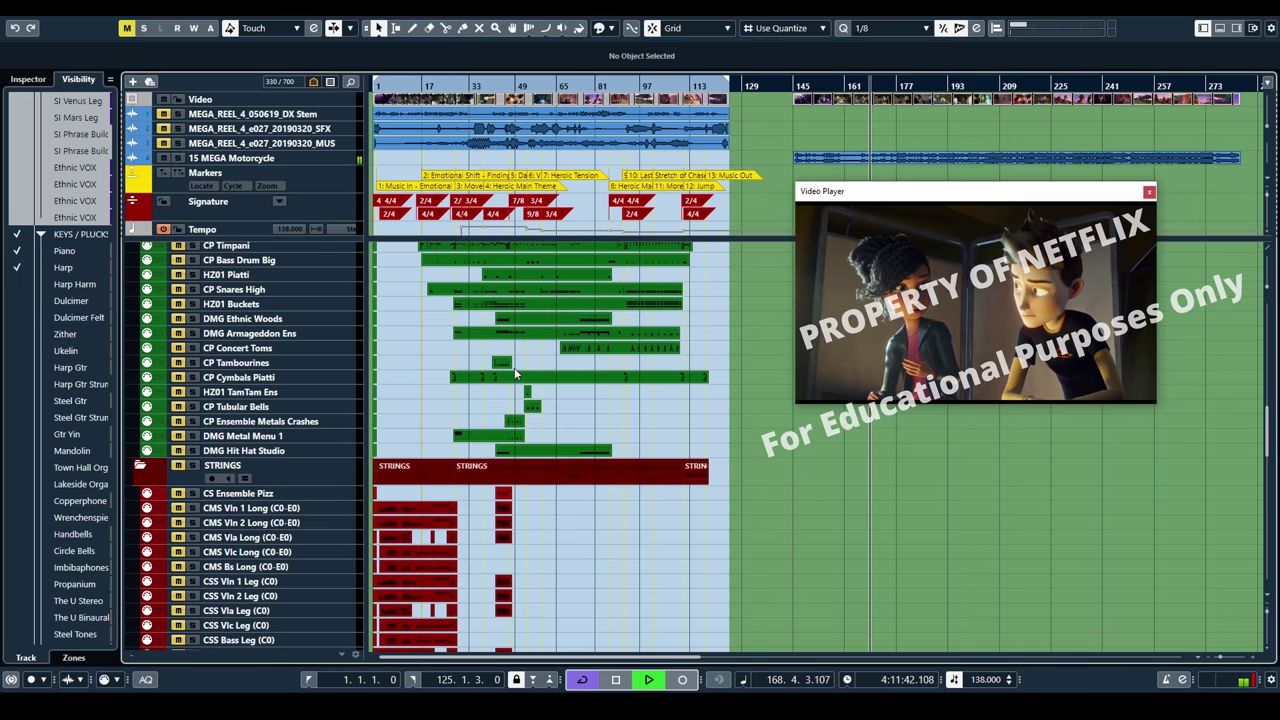
pyautogui.scroll(-3, 515, 372)
pyautogui.scroll(-3, 515, 372)
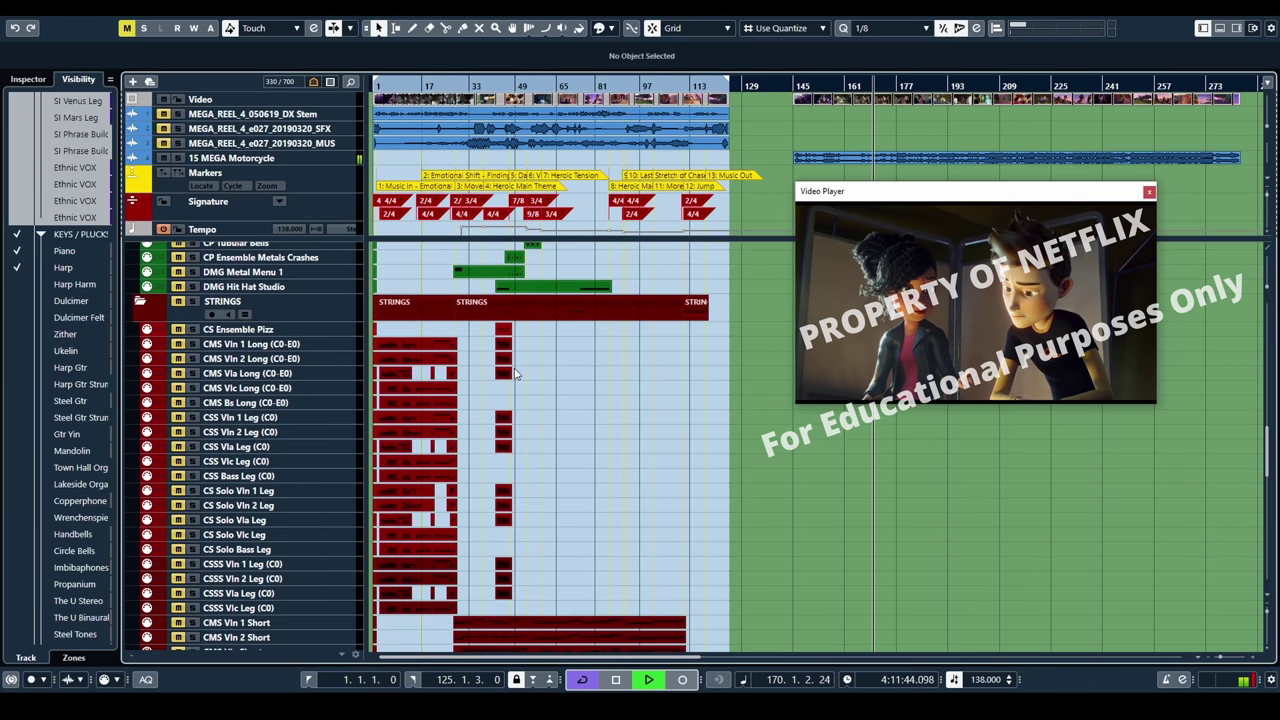
pyautogui.scroll(-3, 515, 372)
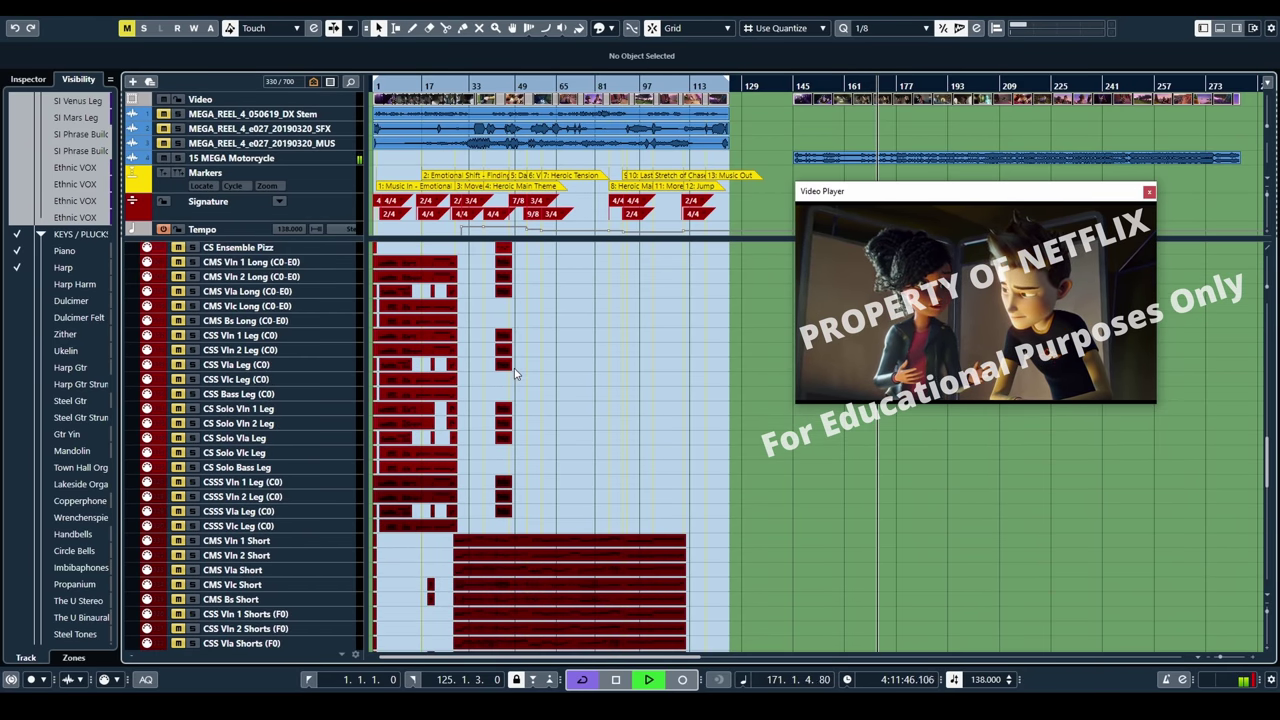
pyautogui.scroll(-3, 515, 372)
pyautogui.scroll(-3, 515, 374)
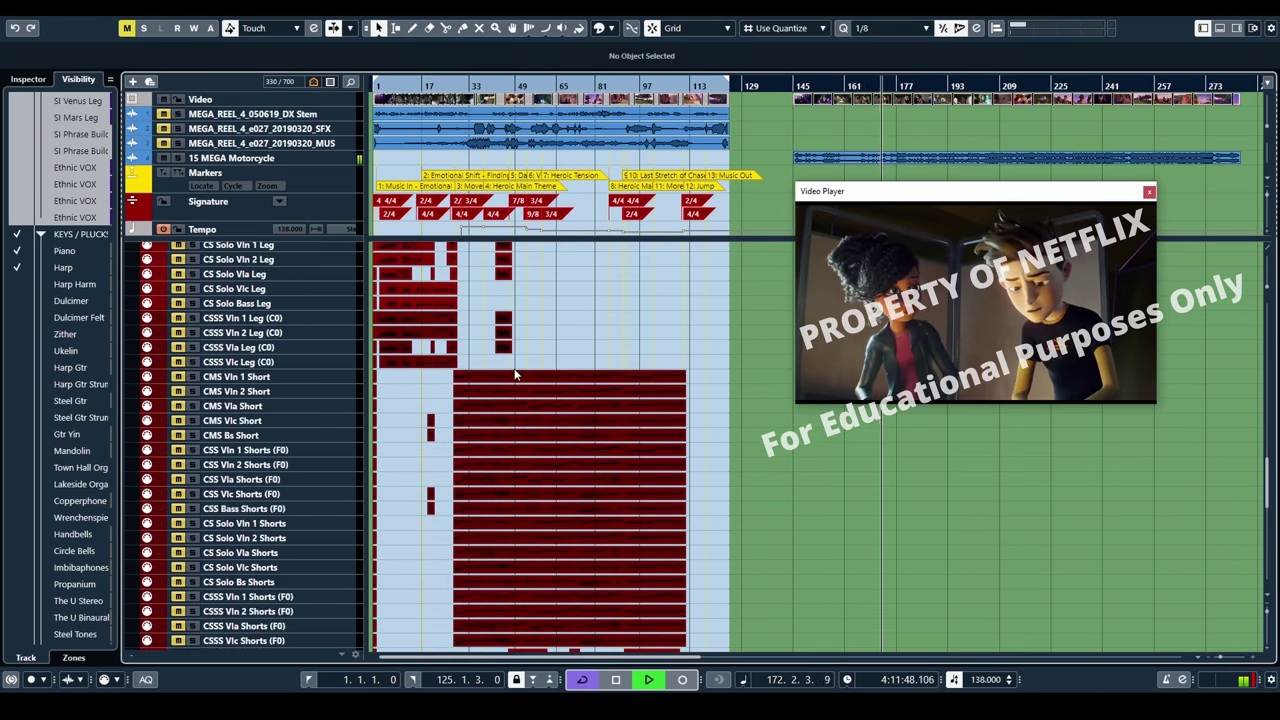
pyautogui.scroll(-3, 515, 374)
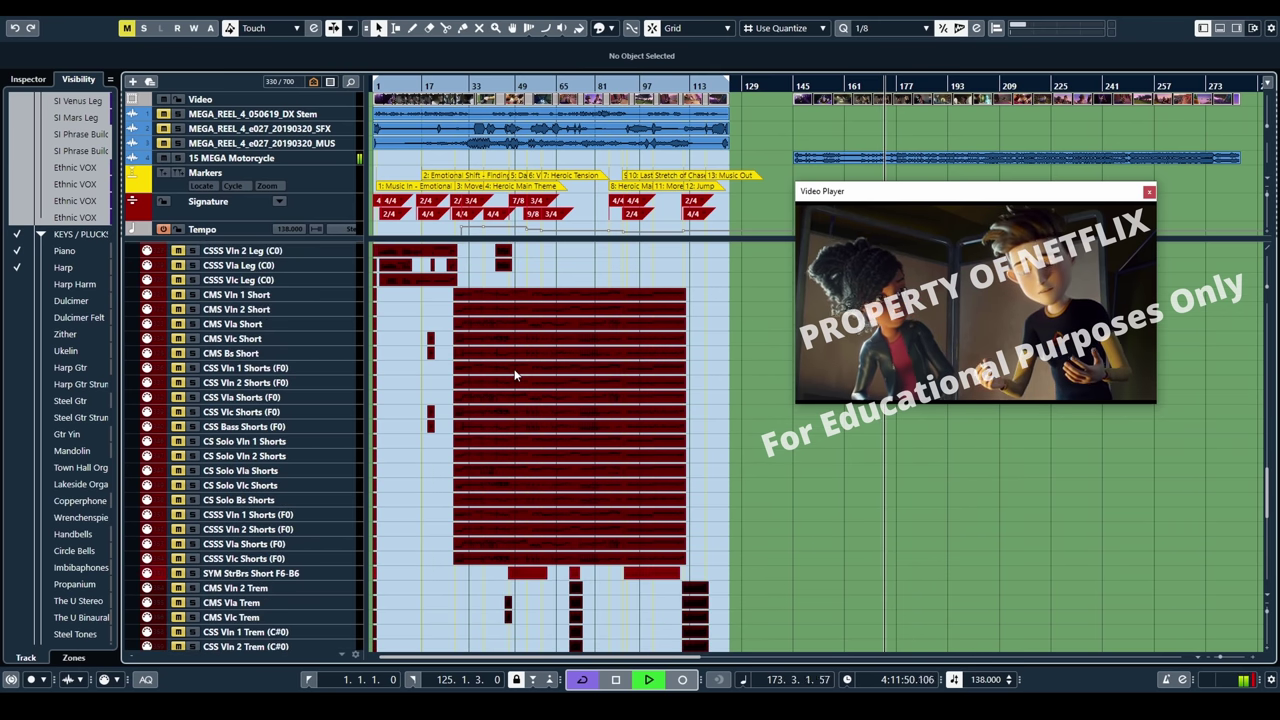
pyautogui.scroll(-3, 515, 375)
pyautogui.scroll(-3, 515, 375)
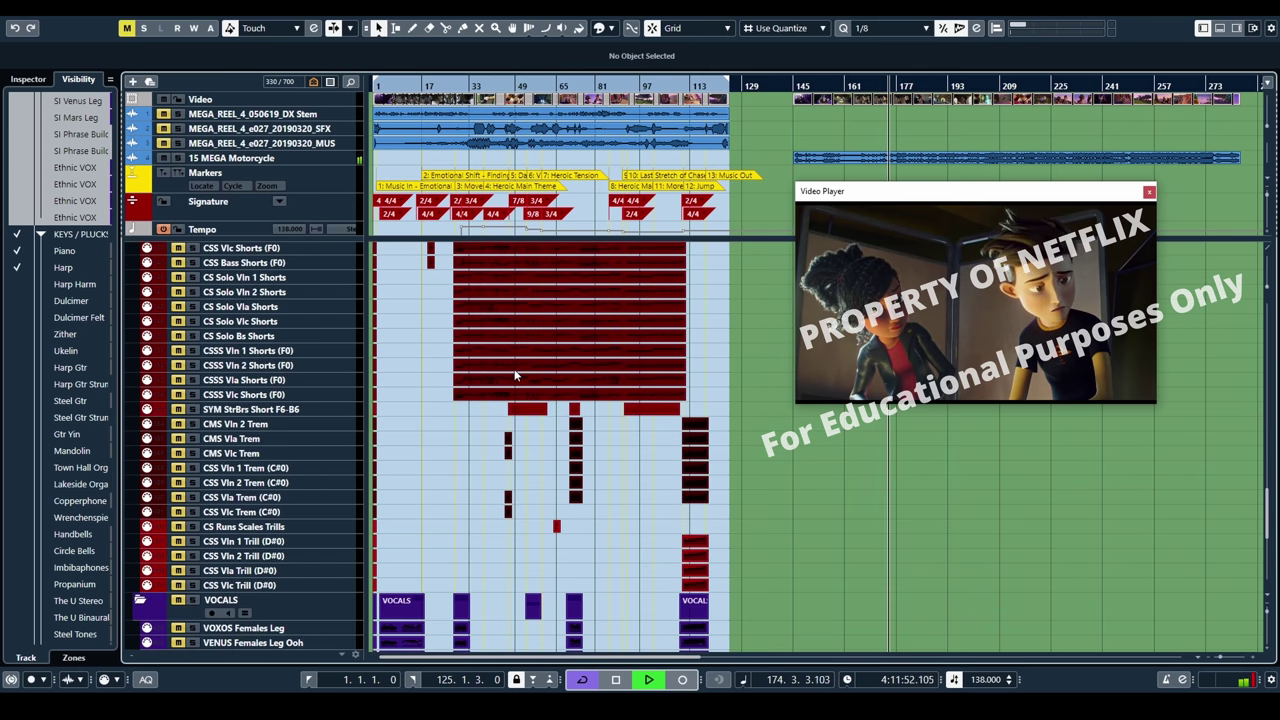
pyautogui.scroll(-3, 515, 374)
pyautogui.scroll(-3, 515, 375)
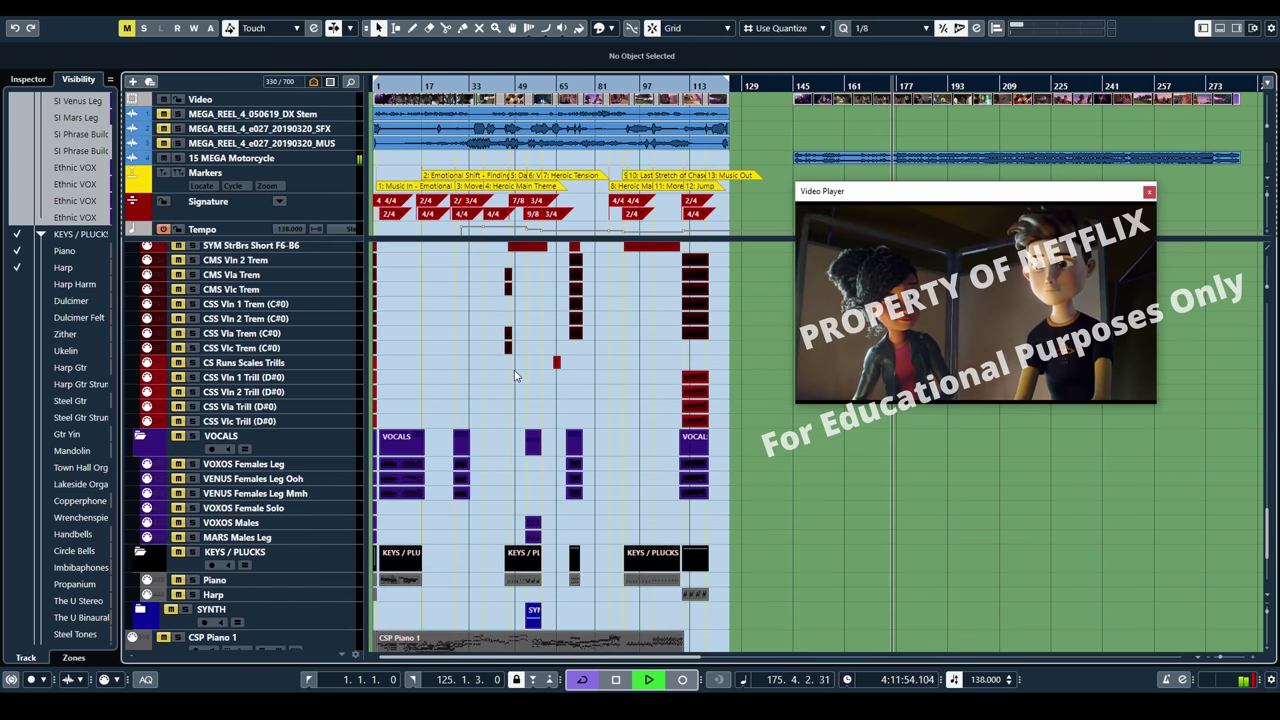
pyautogui.scroll(-3, 515, 375)
pyautogui.scroll(-3, 515, 375)
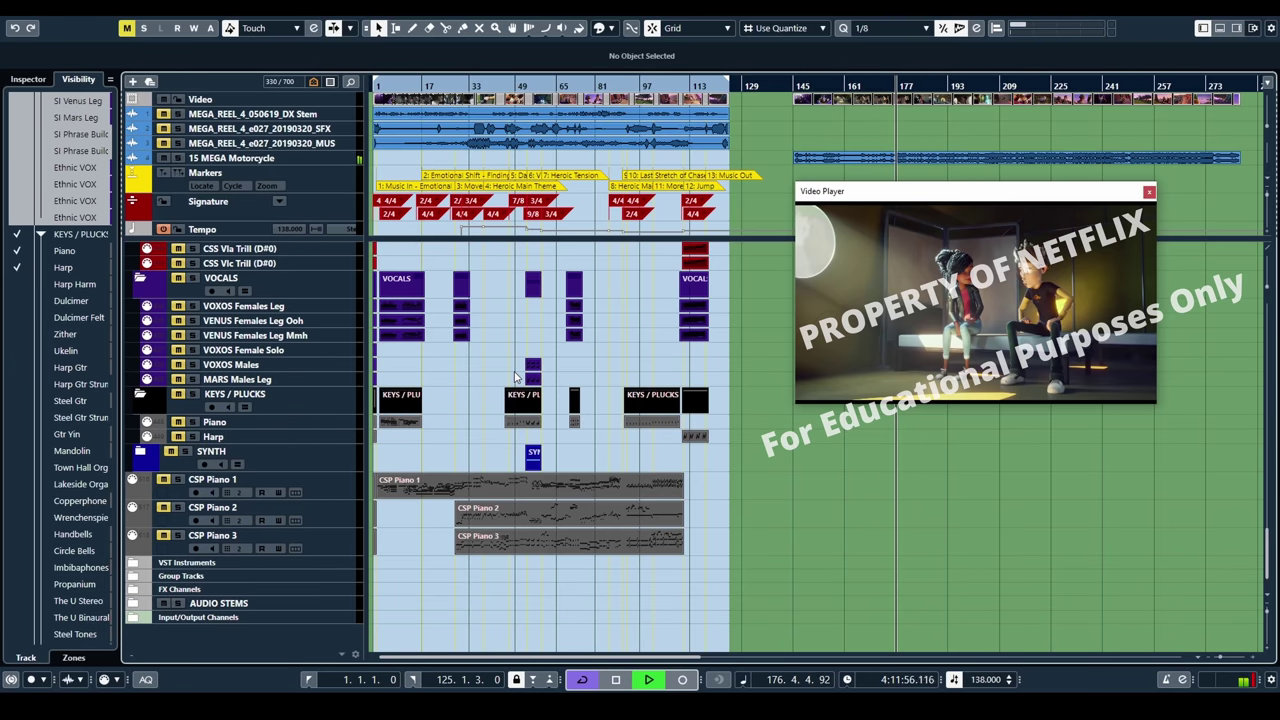
# Return to the strings tracks and show the track Inspector with Alt+I
pyautogui.scroll(3, 515, 377)
pyautogui.scroll(3, 515, 377)
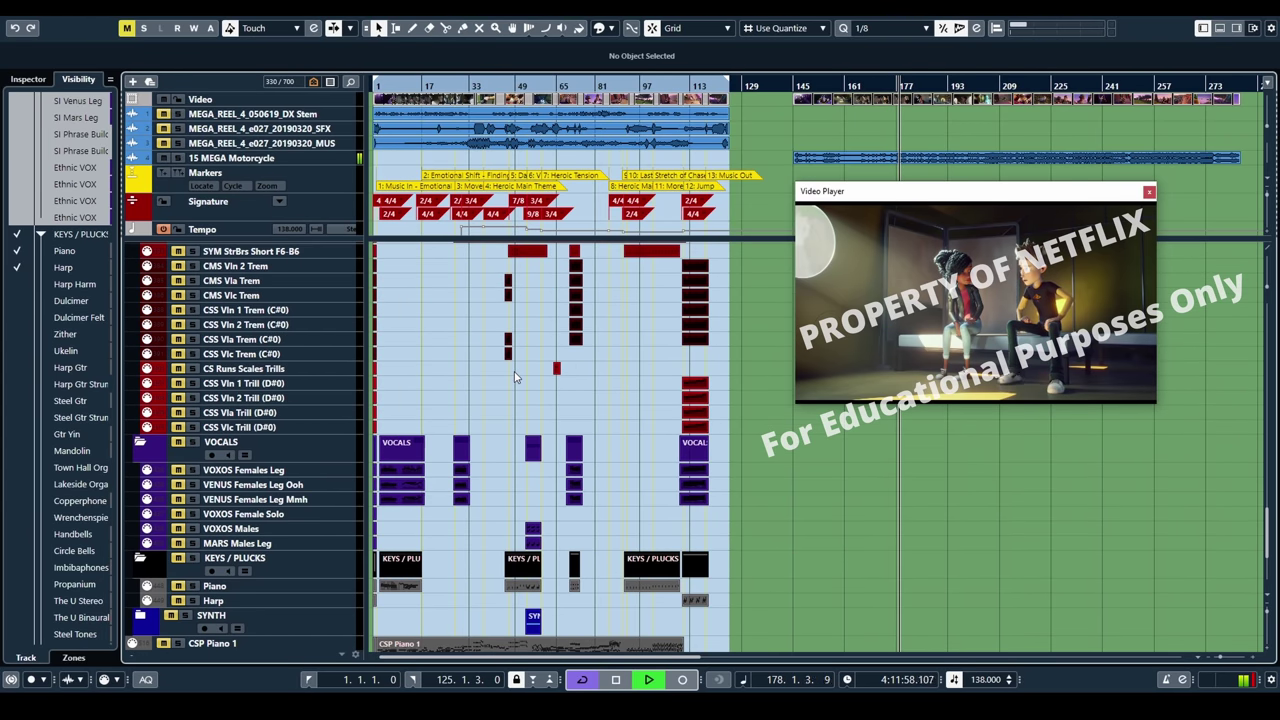
pyautogui.scroll(3, 515, 377)
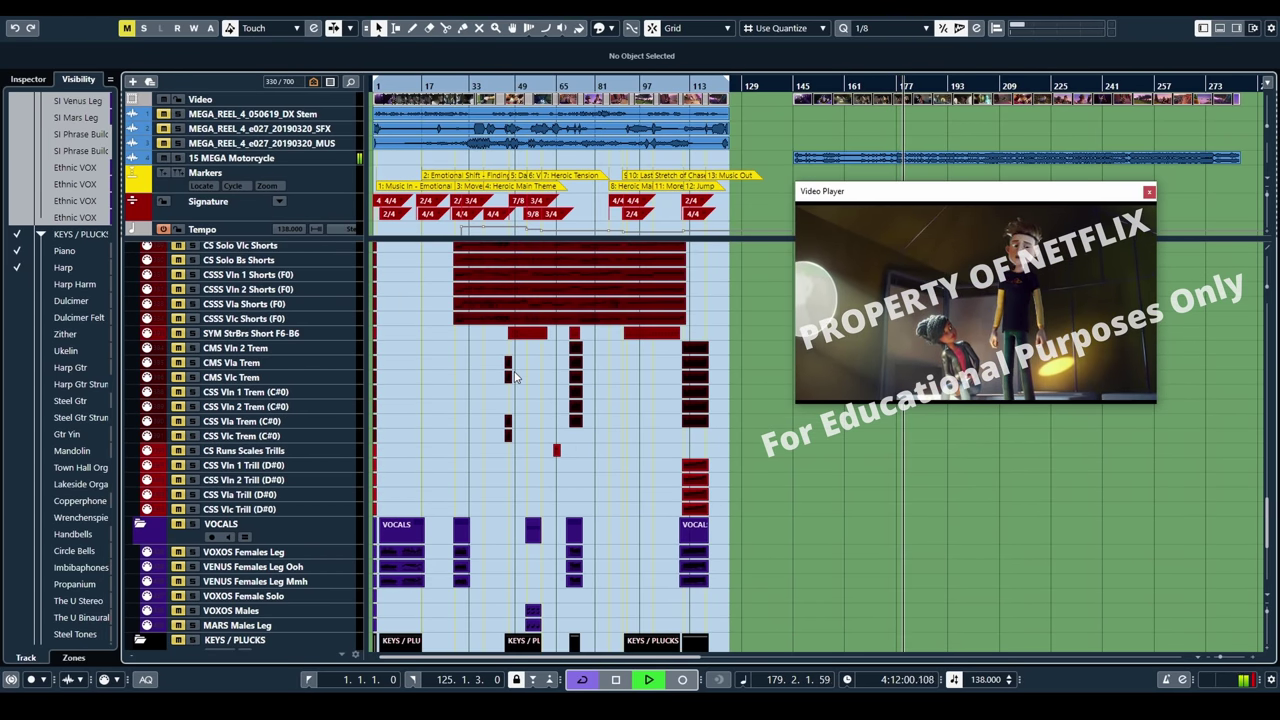
pyautogui.hotkey('alt', 'i')
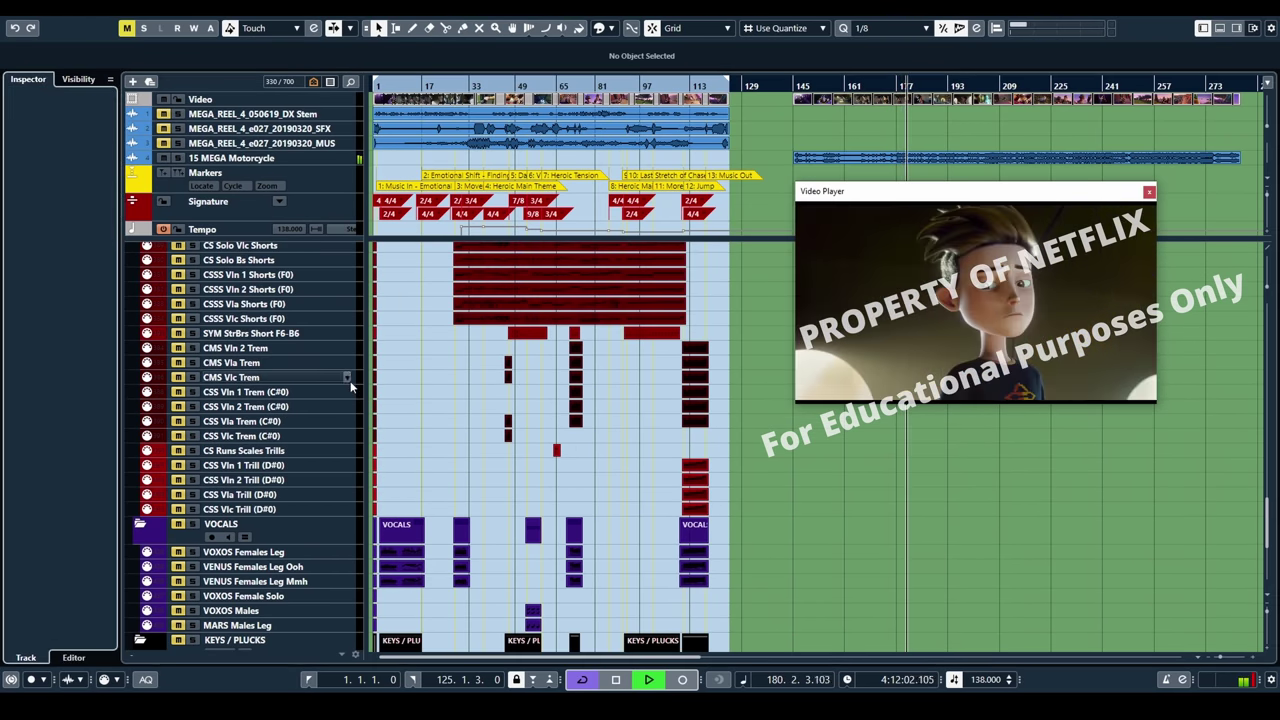
# Scroll the track list back up to the MIDI and WOODWINDS folders
pyautogui.scroll(3, 330, 387)
pyautogui.scroll(3, 330, 387)
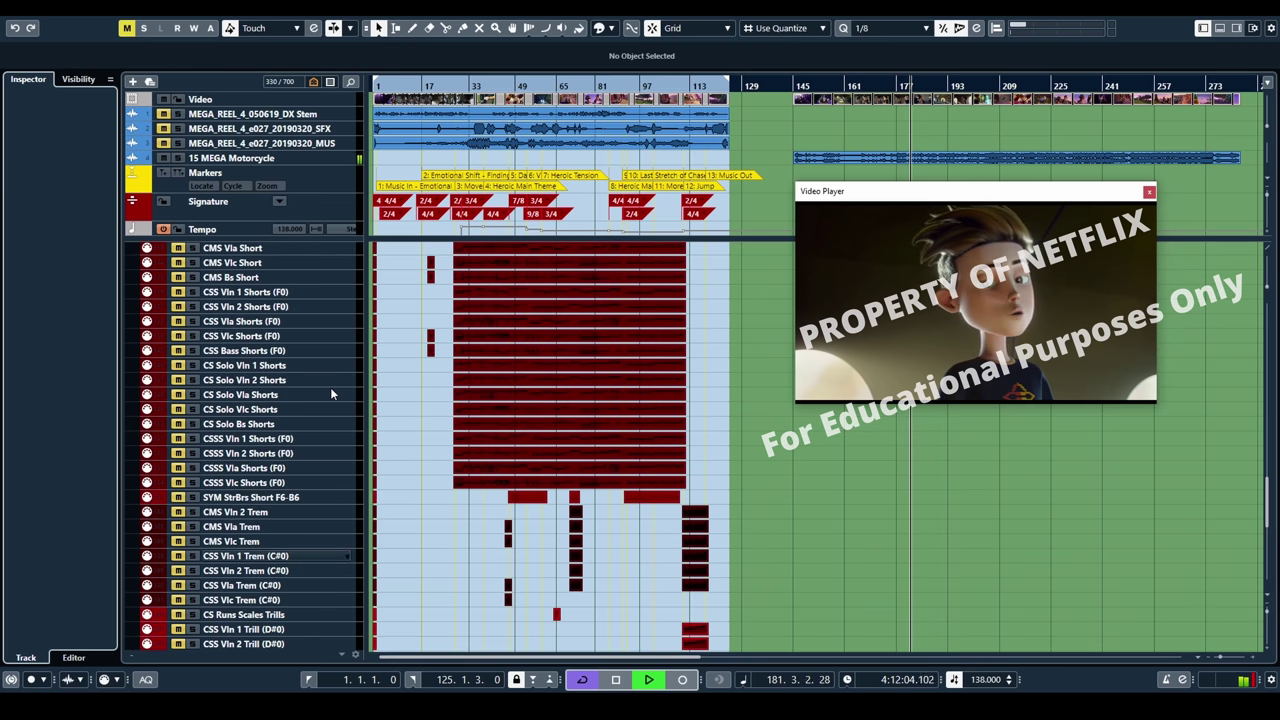
pyautogui.scroll(3, 331, 393)
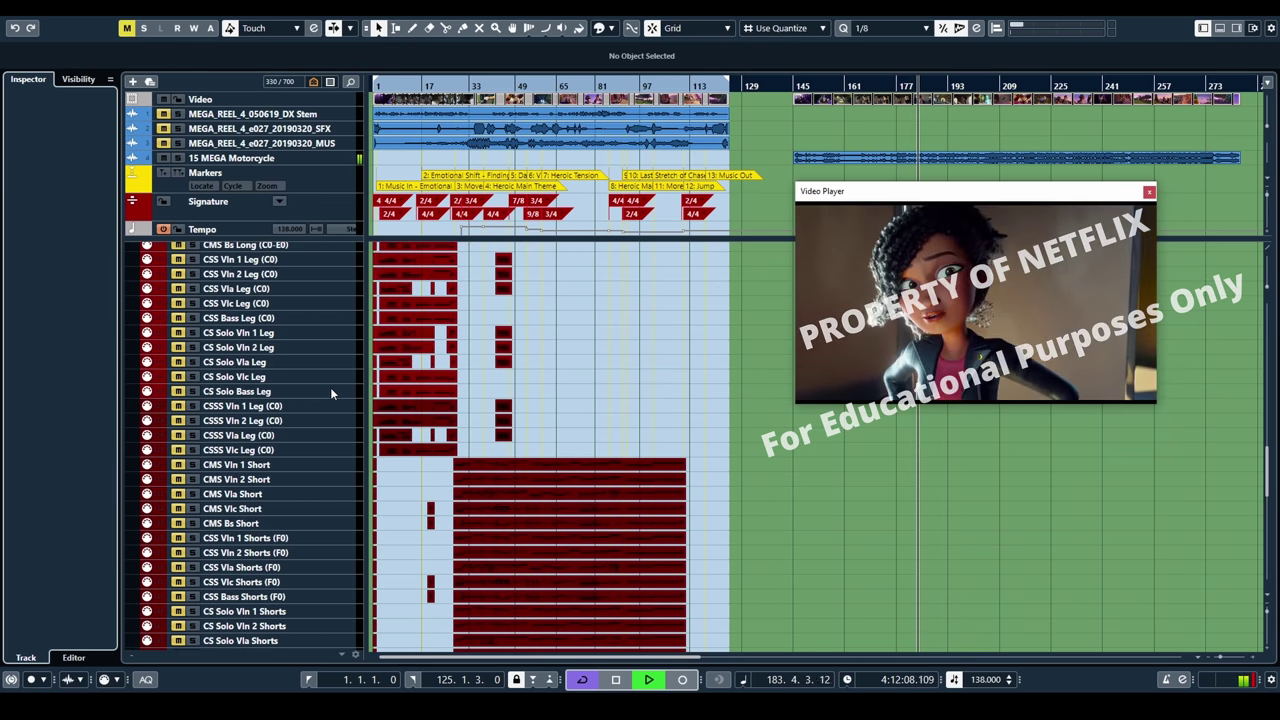
pyautogui.scroll(1, 330, 393)
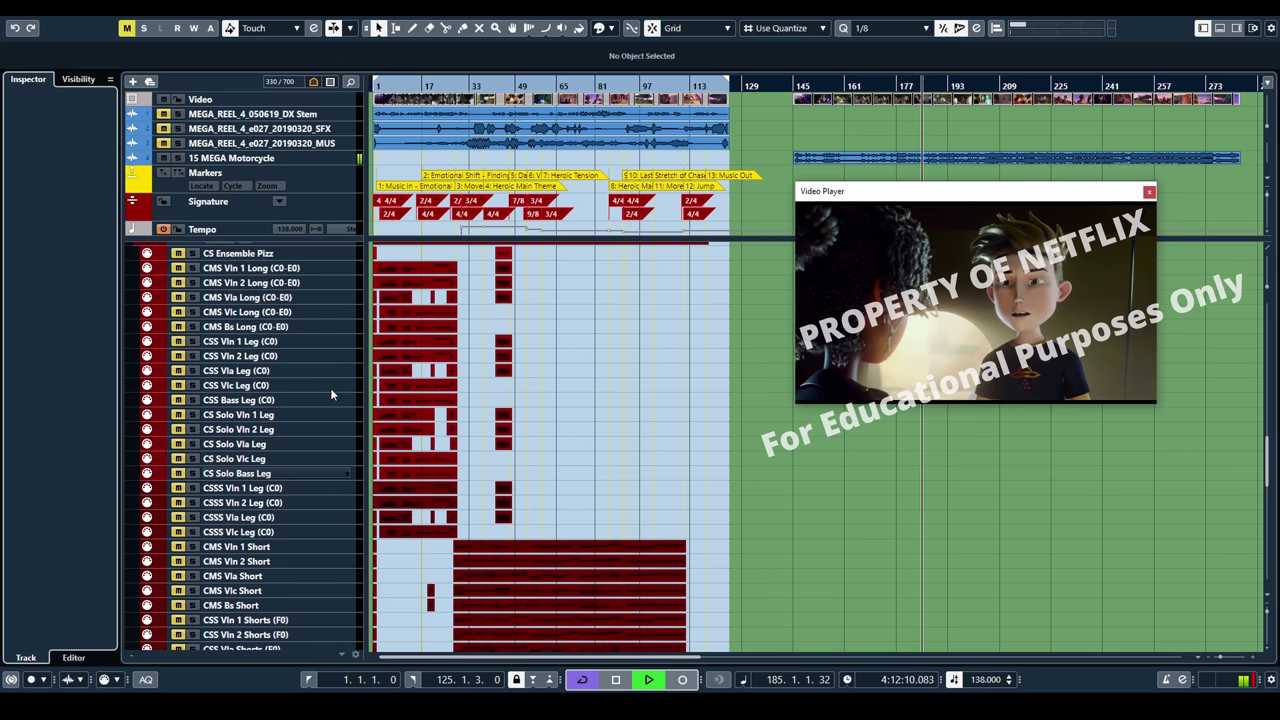
pyautogui.scroll(3, 331, 393)
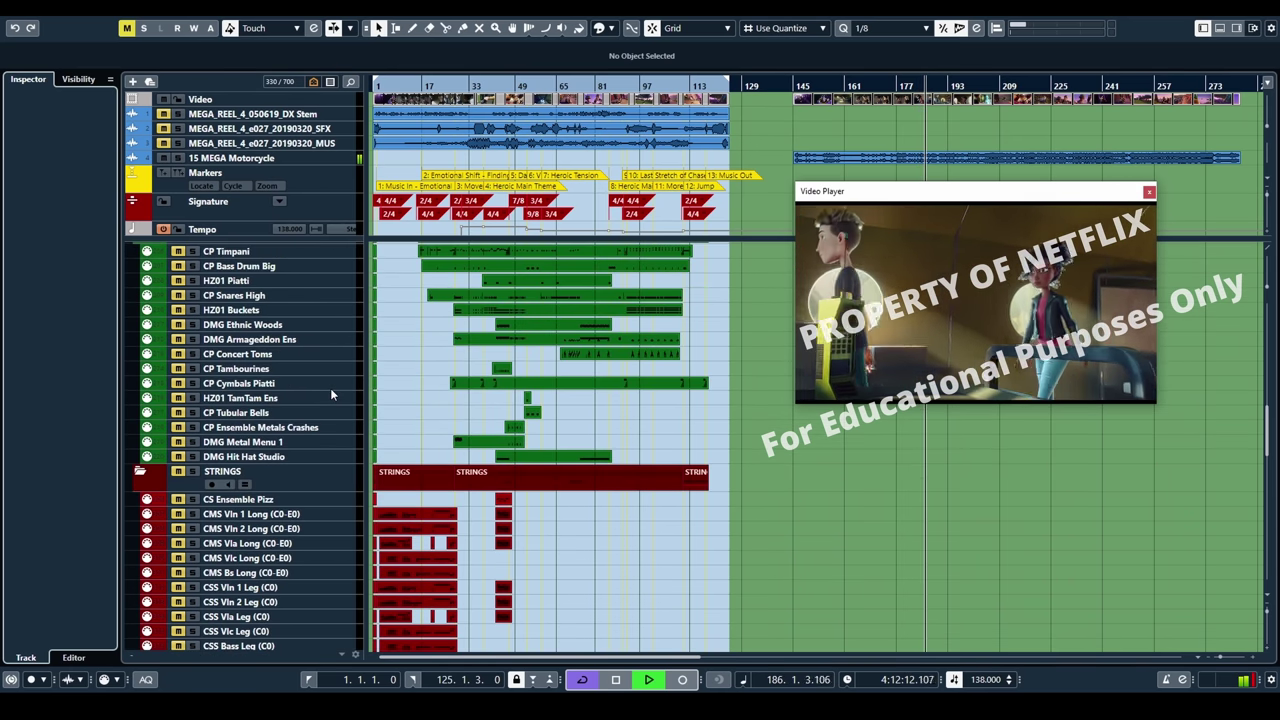
pyautogui.scroll(2, 331, 394)
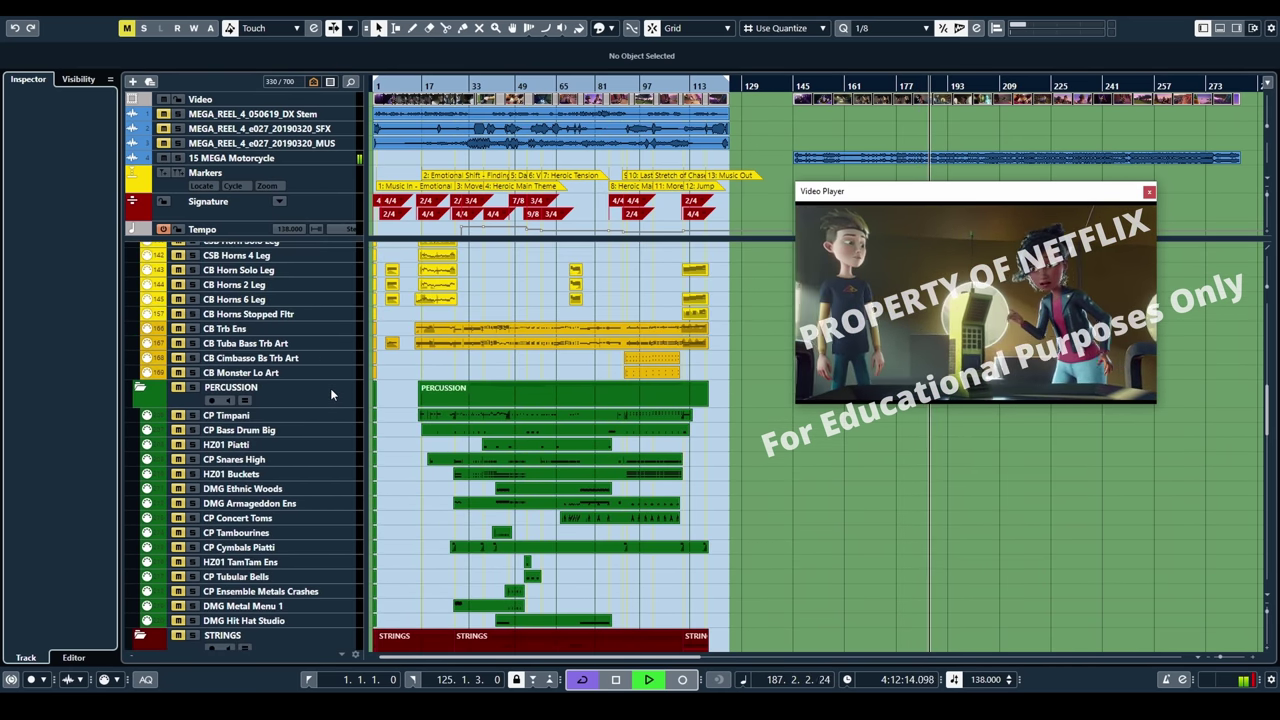
pyautogui.scroll(2, 331, 394)
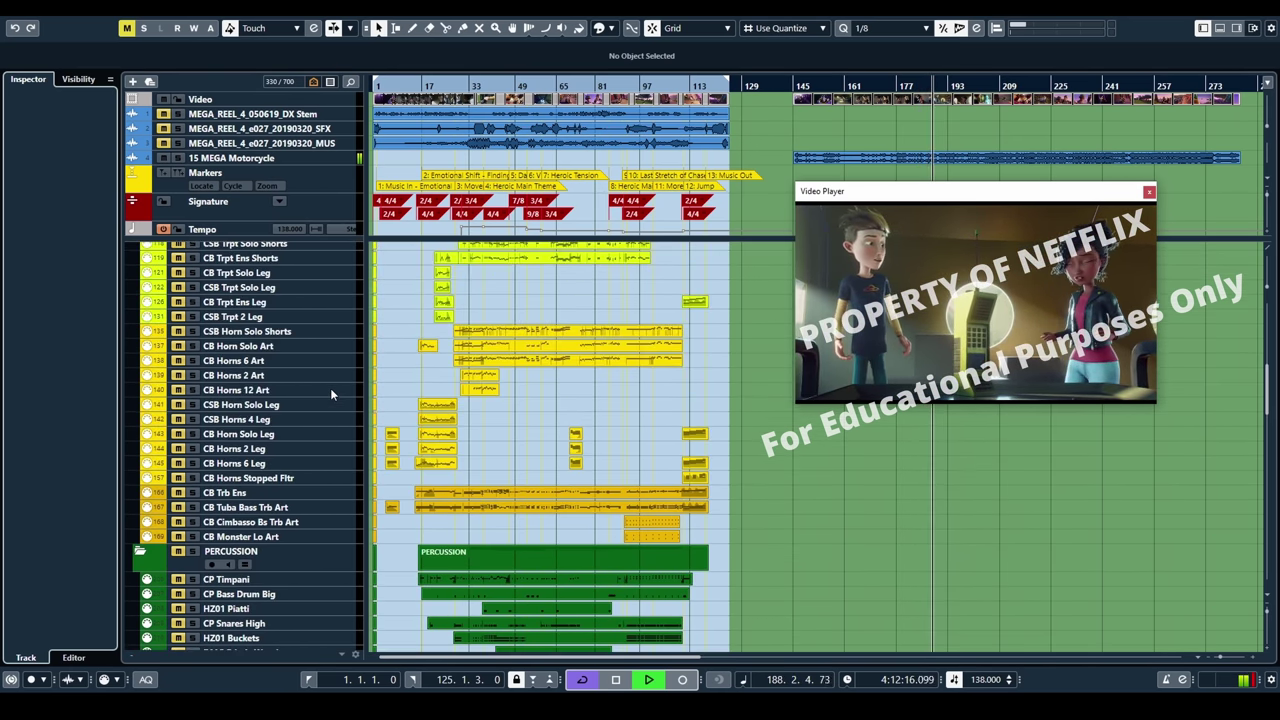
pyautogui.scroll(5, 330, 388)
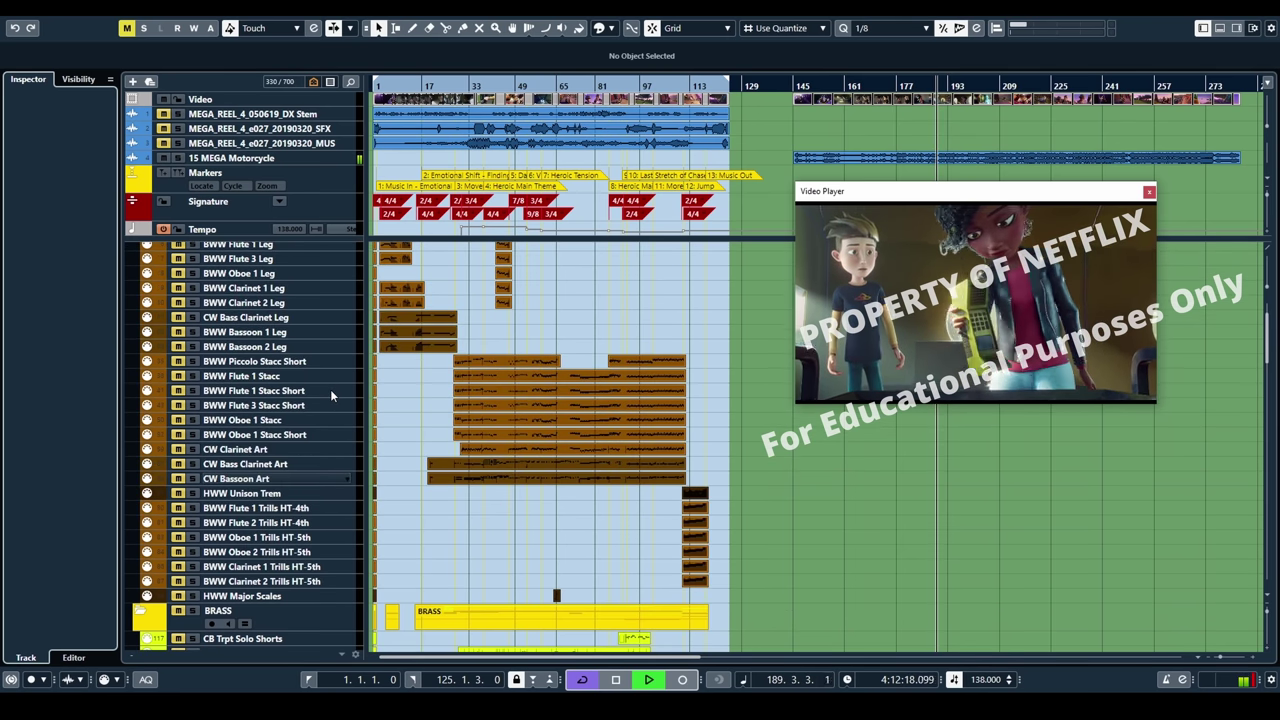
pyautogui.scroll(1, 331, 396)
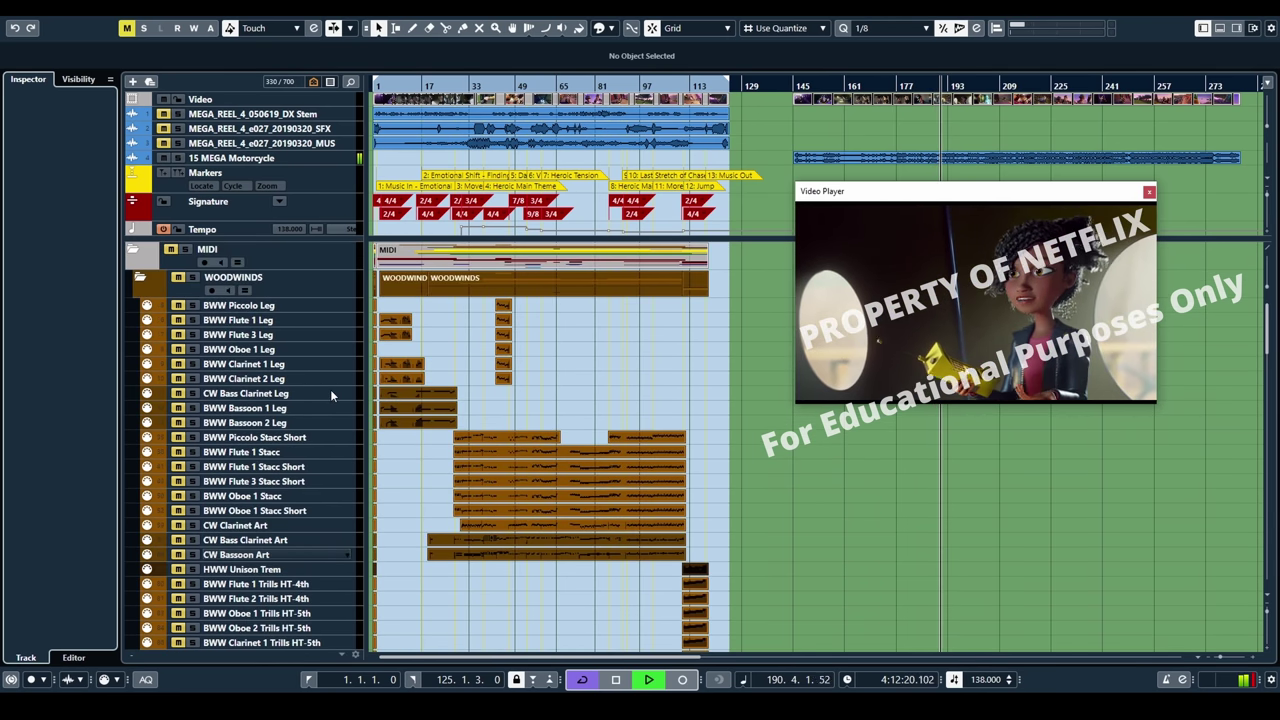
# Zoom the timeline out and back in, then return the view to bar 1
pyautogui.press('g')
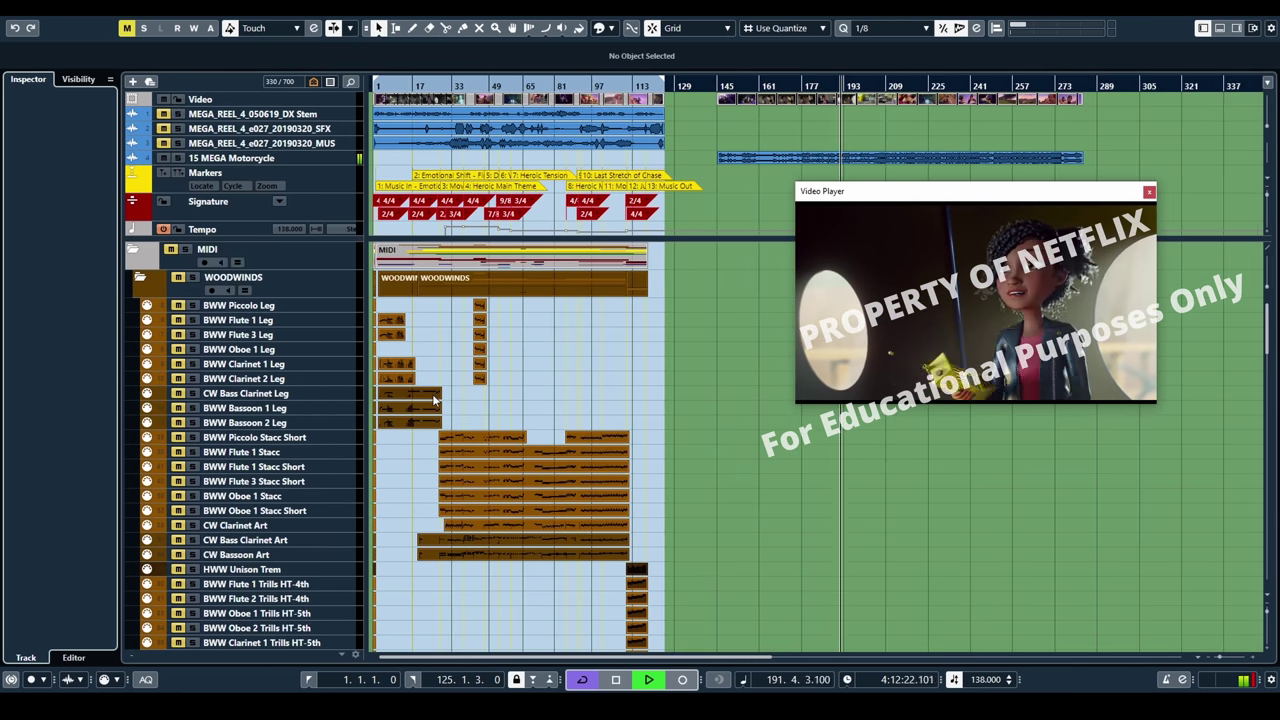
pyautogui.press('h')
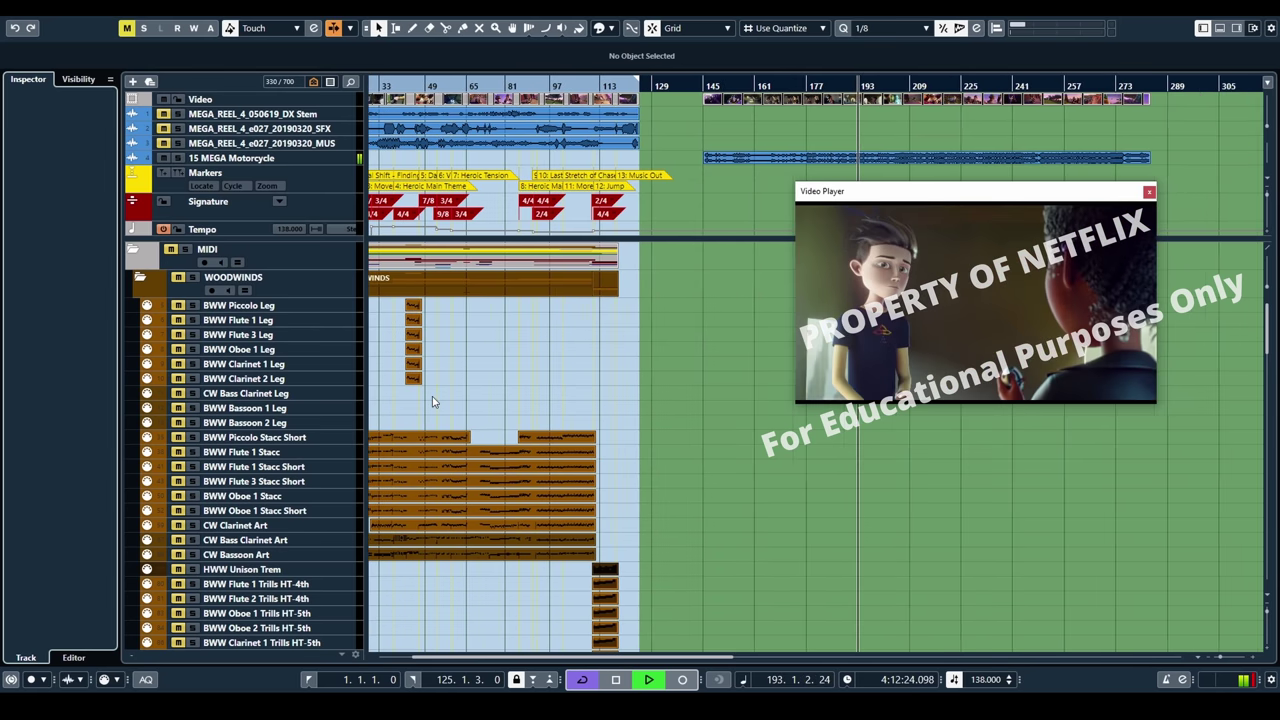
pyautogui.hscroll(2, 432, 402)
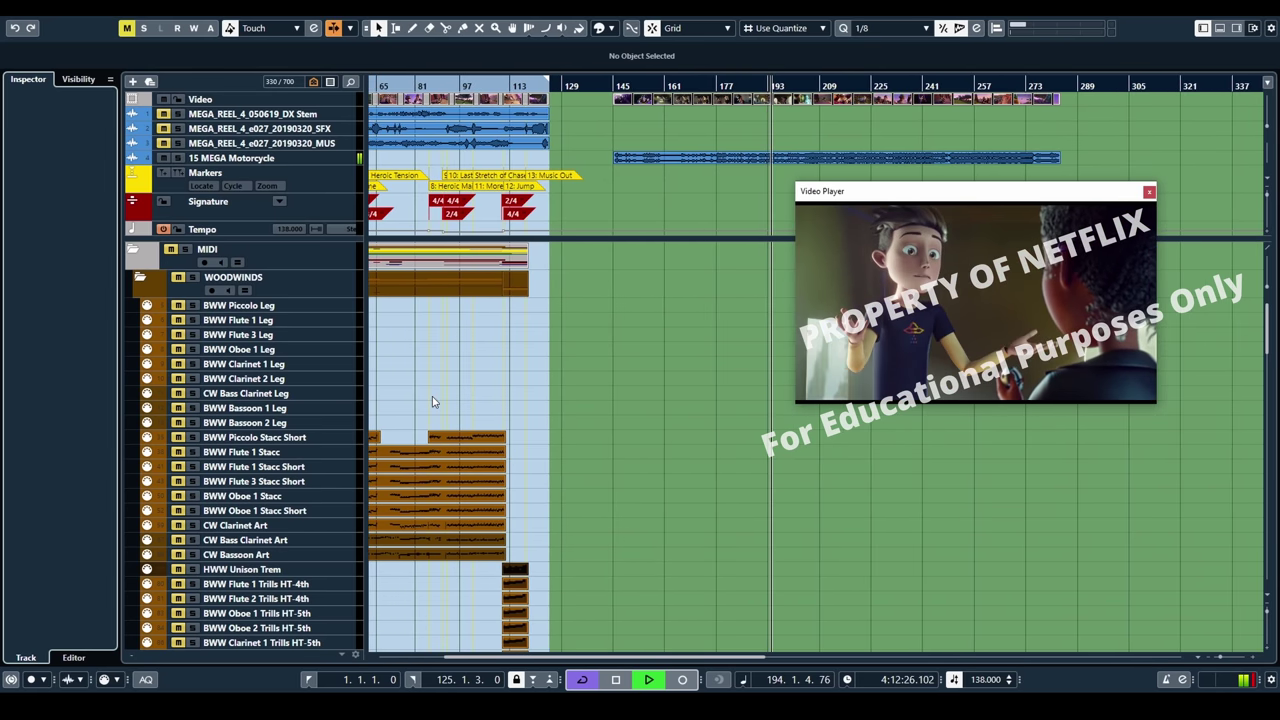
pyautogui.hscroll(-4, 432, 402)
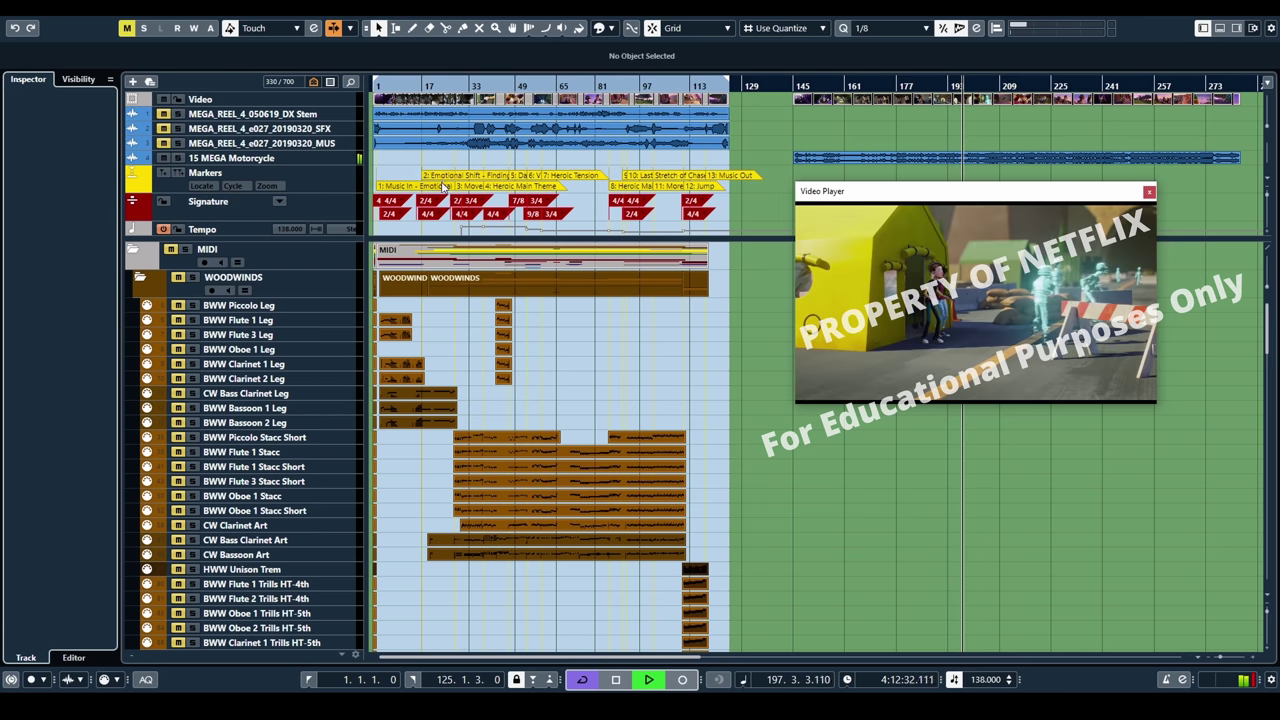
pyautogui.scroll(-3, 449, 370)
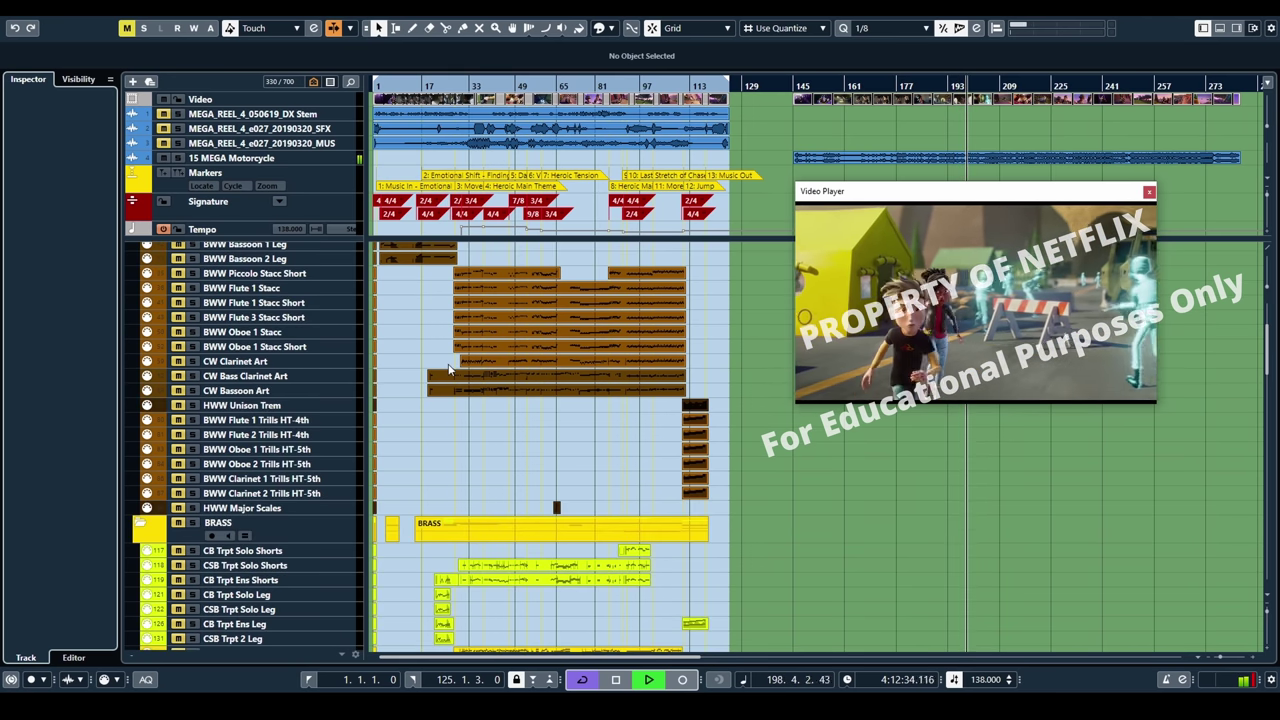
pyautogui.scroll(-3, 449, 370)
pyautogui.scroll(-2, 449, 370)
pyautogui.scroll(-2, 448, 366)
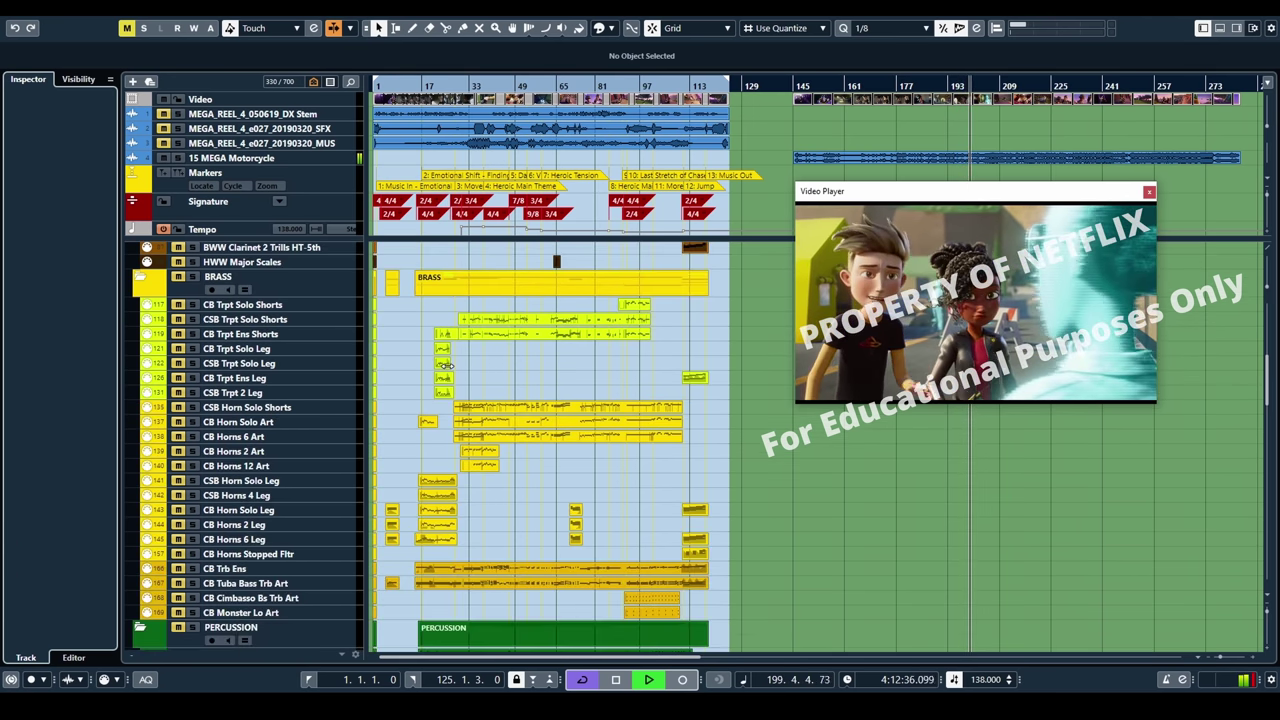
pyautogui.scroll(-2, 446, 366)
pyautogui.scroll(-1, 449, 372)
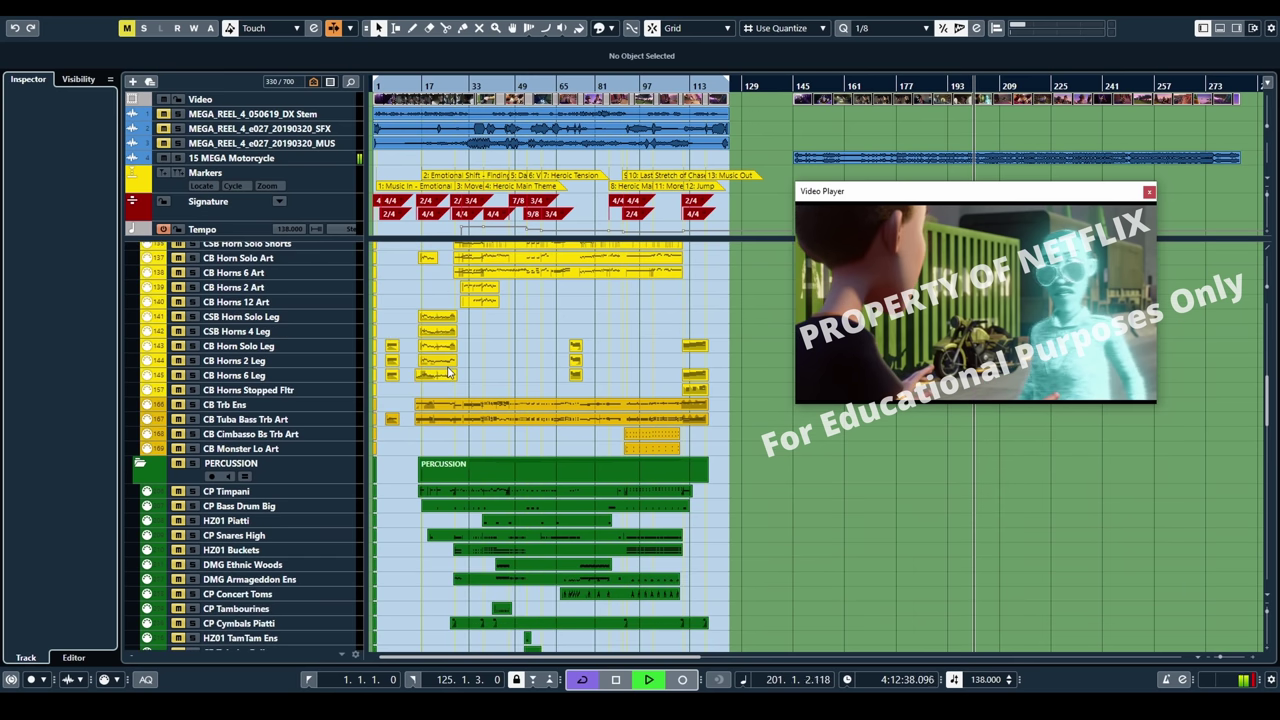
pyautogui.scroll(-2, 448, 372)
pyautogui.scroll(-1, 448, 372)
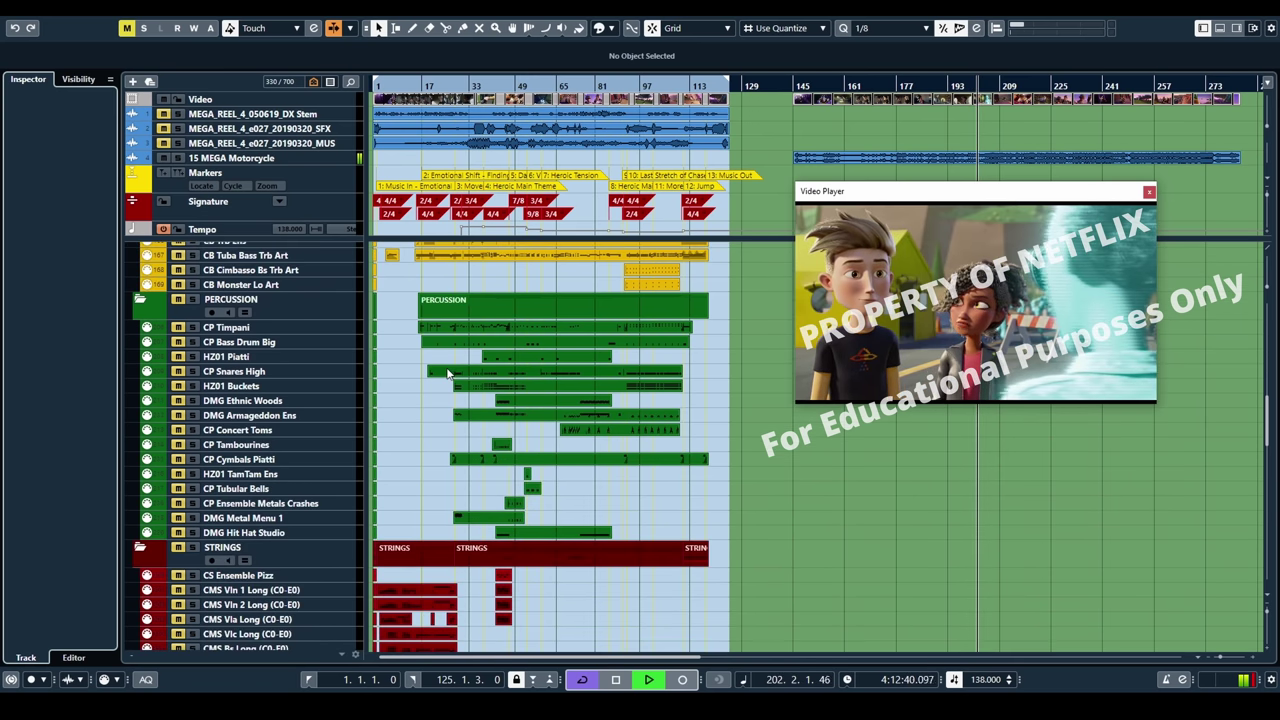
pyautogui.scroll(-2, 448, 373)
pyautogui.scroll(-2, 448, 373)
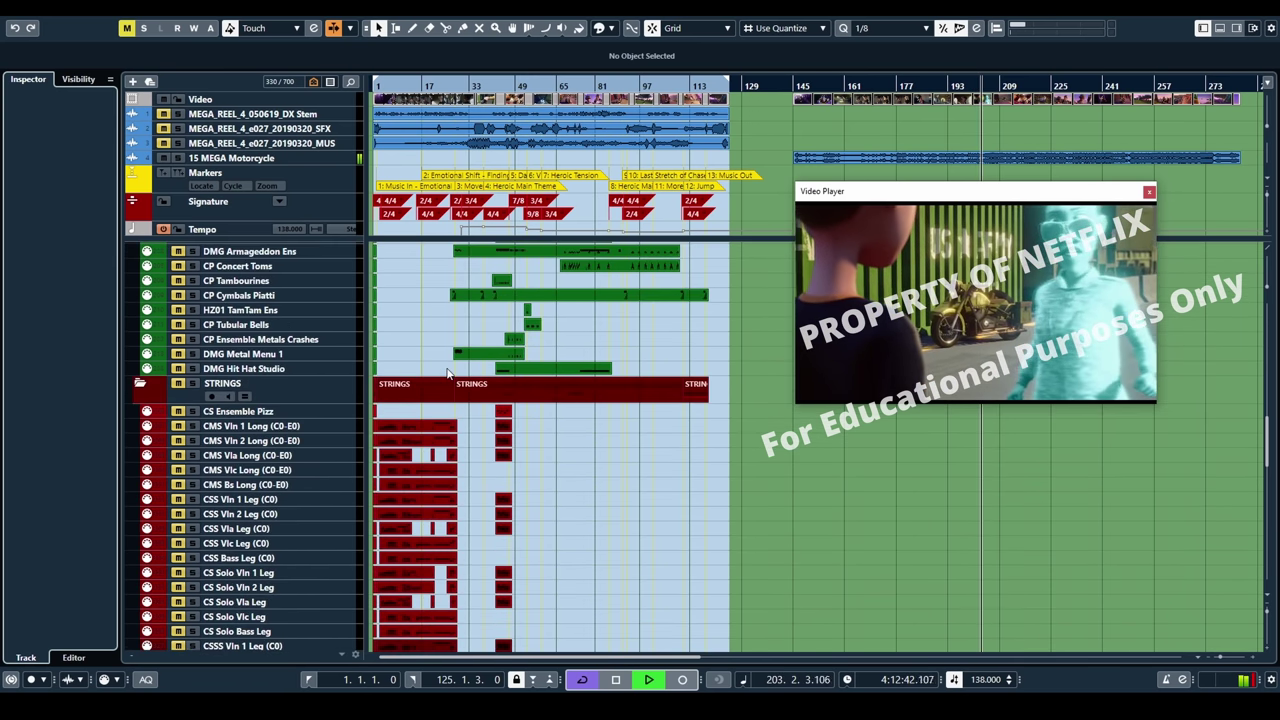
pyautogui.scroll(-1, 448, 373)
pyautogui.scroll(-2, 448, 373)
pyautogui.scroll(-1, 448, 373)
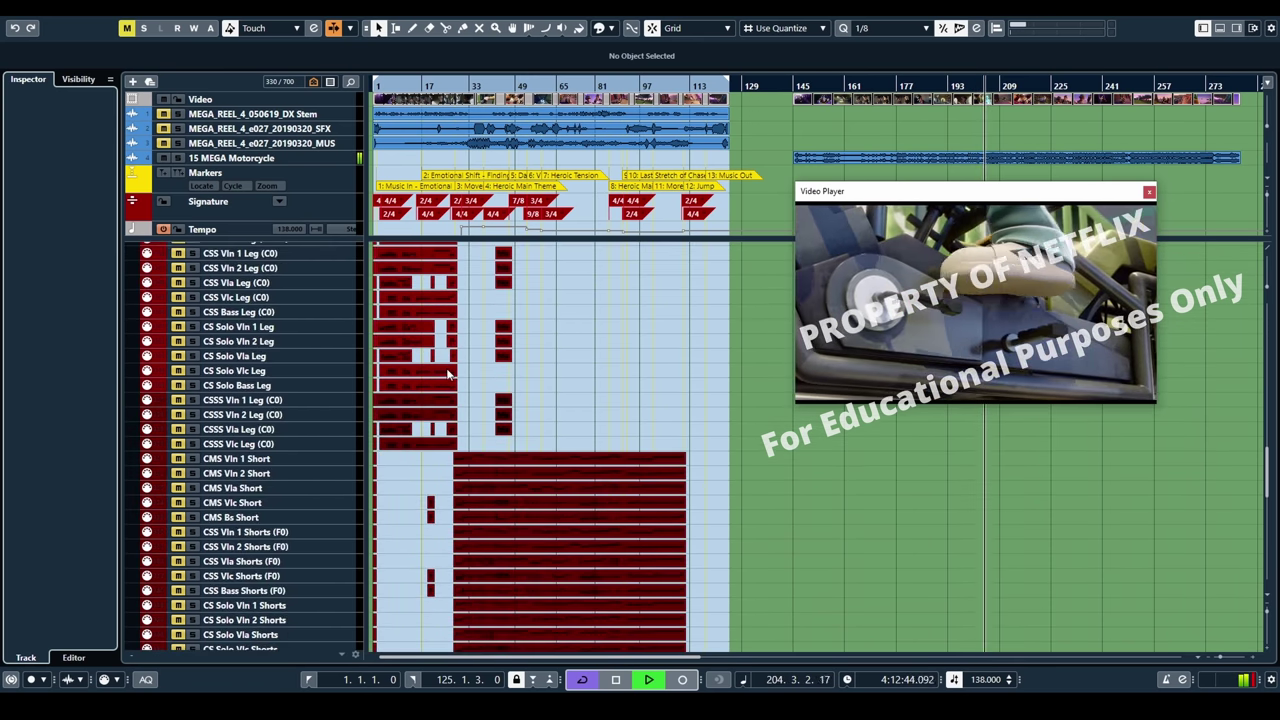
pyautogui.scroll(-2, 448, 373)
pyautogui.scroll(-2, 448, 373)
pyautogui.scroll(-2, 448, 373)
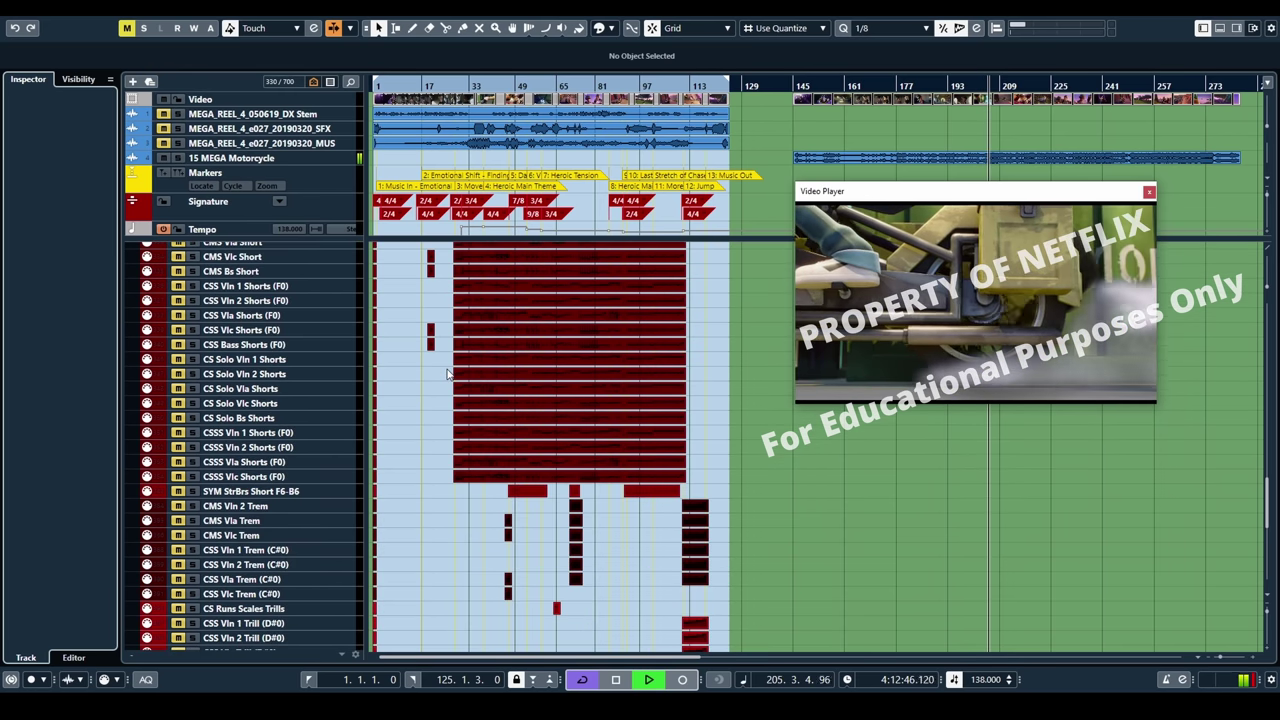
pyautogui.scroll(-2, 448, 373)
pyautogui.scroll(-2, 448, 373)
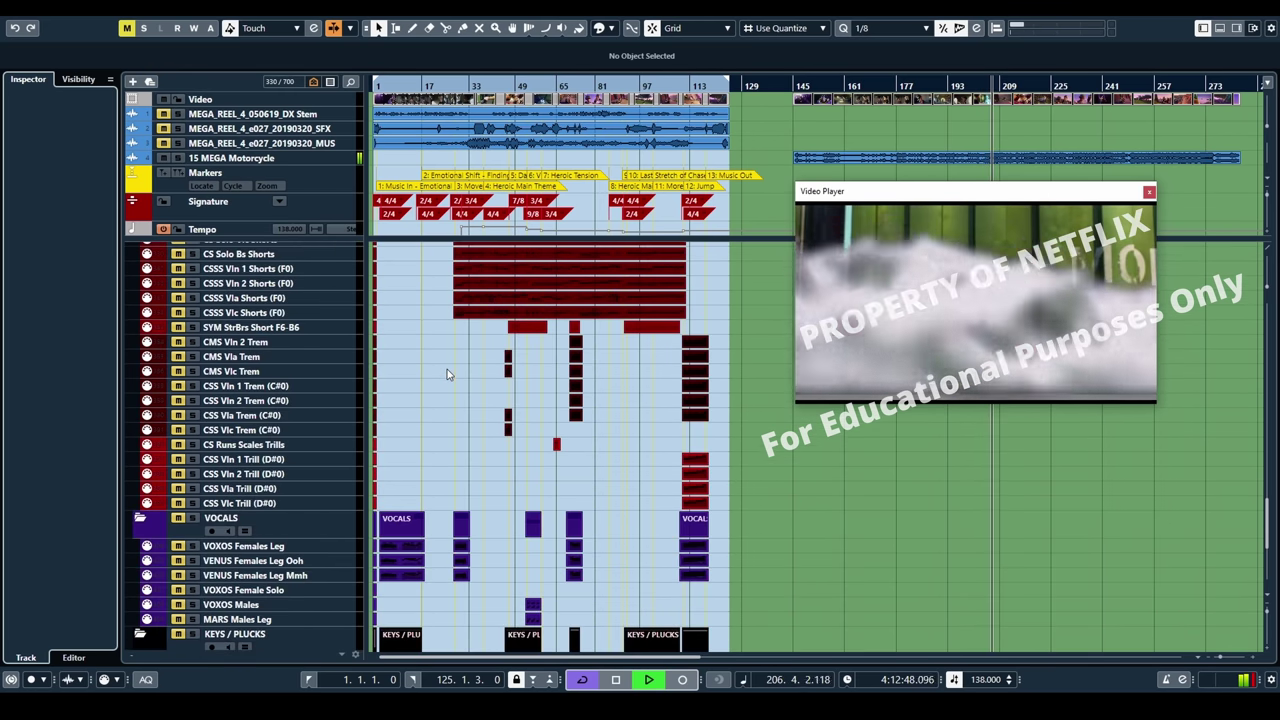
pyautogui.scroll(-2, 448, 373)
pyautogui.scroll(-2, 447, 374)
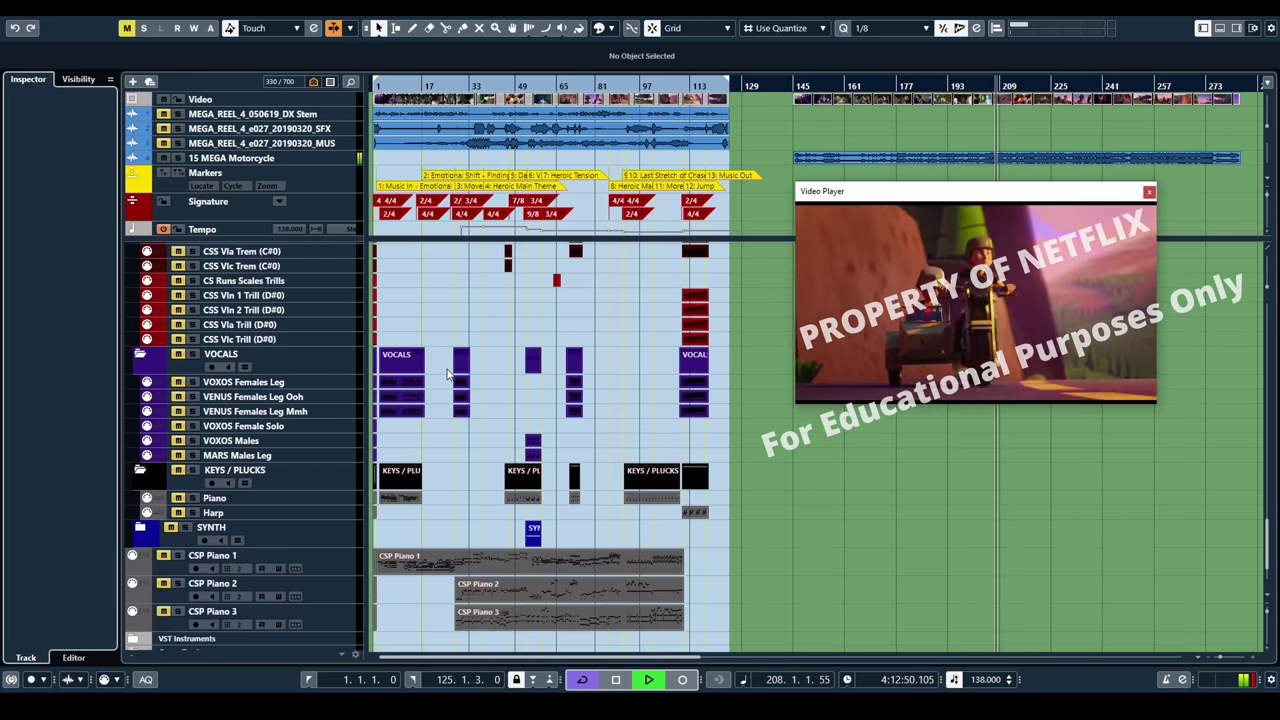
pyautogui.scroll(-2, 447, 374)
pyautogui.scroll(2, 447, 374)
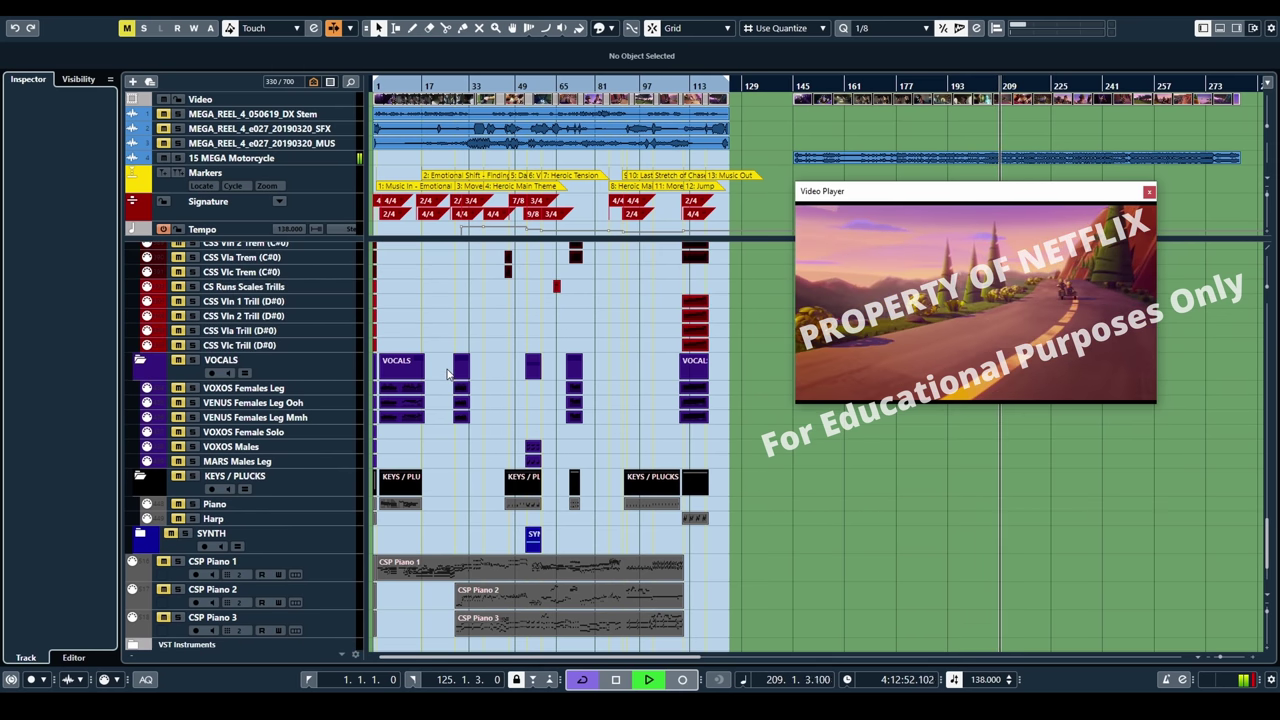
pyautogui.scroll(2, 447, 374)
pyautogui.scroll(2, 447, 369)
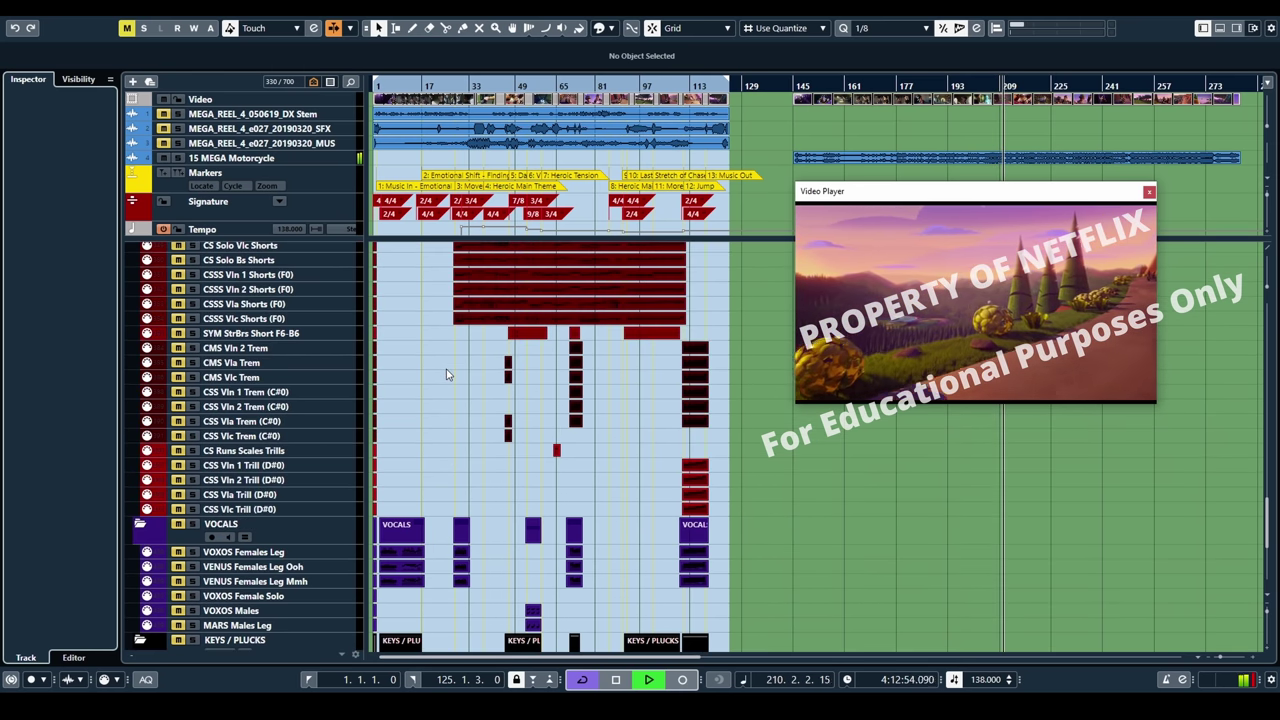
pyautogui.scroll(2, 447, 369)
pyautogui.scroll(1, 447, 374)
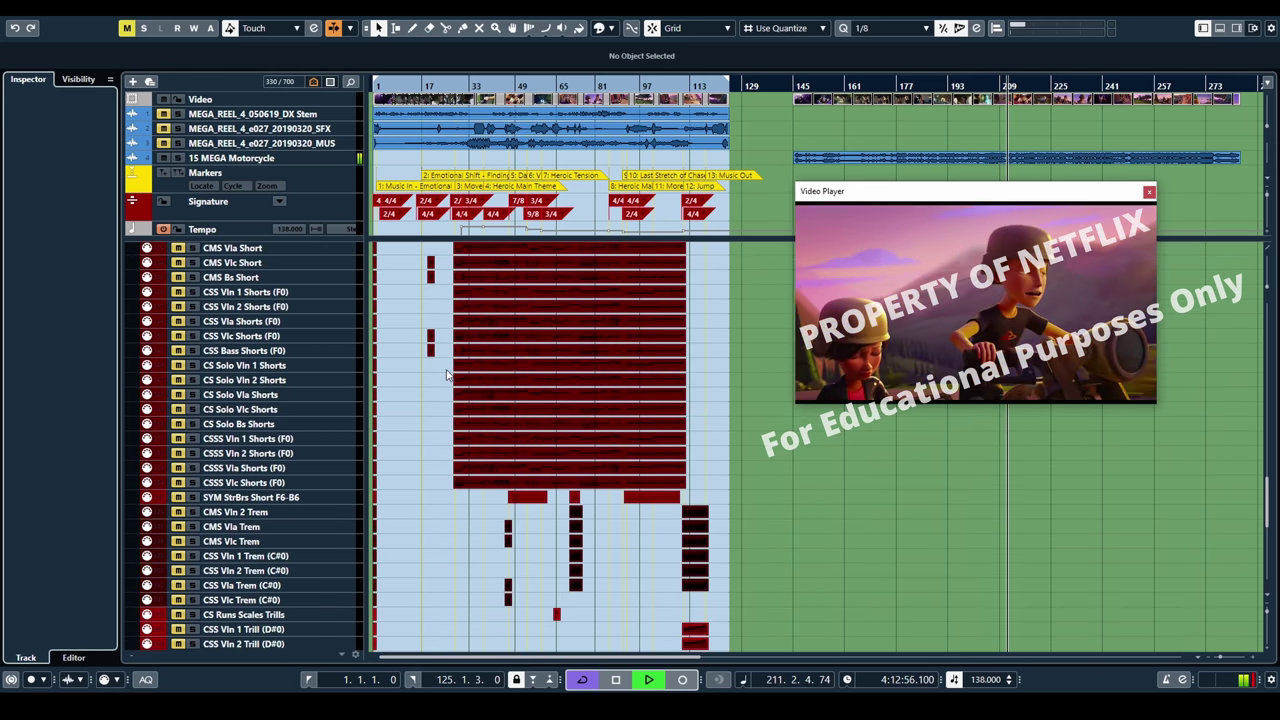
pyautogui.scroll(1, 447, 374)
pyautogui.scroll(1, 447, 374)
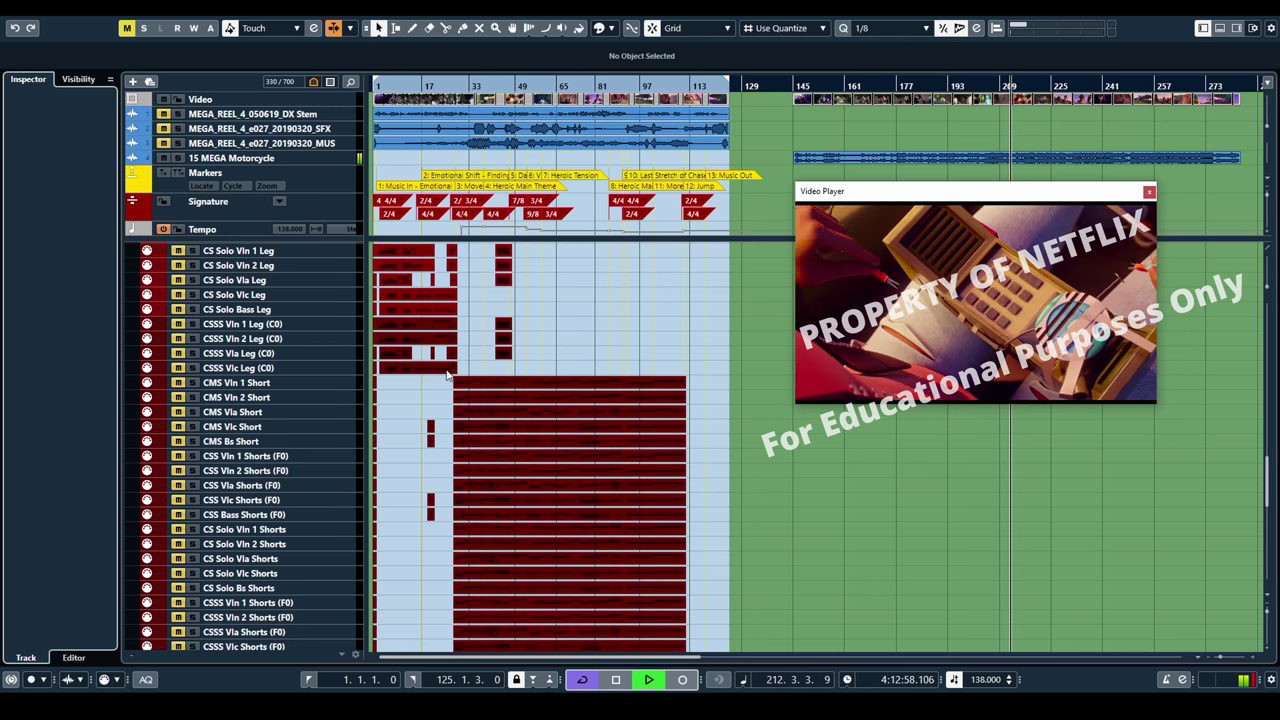
pyautogui.scroll(1, 447, 374)
pyautogui.scroll(1, 447, 374)
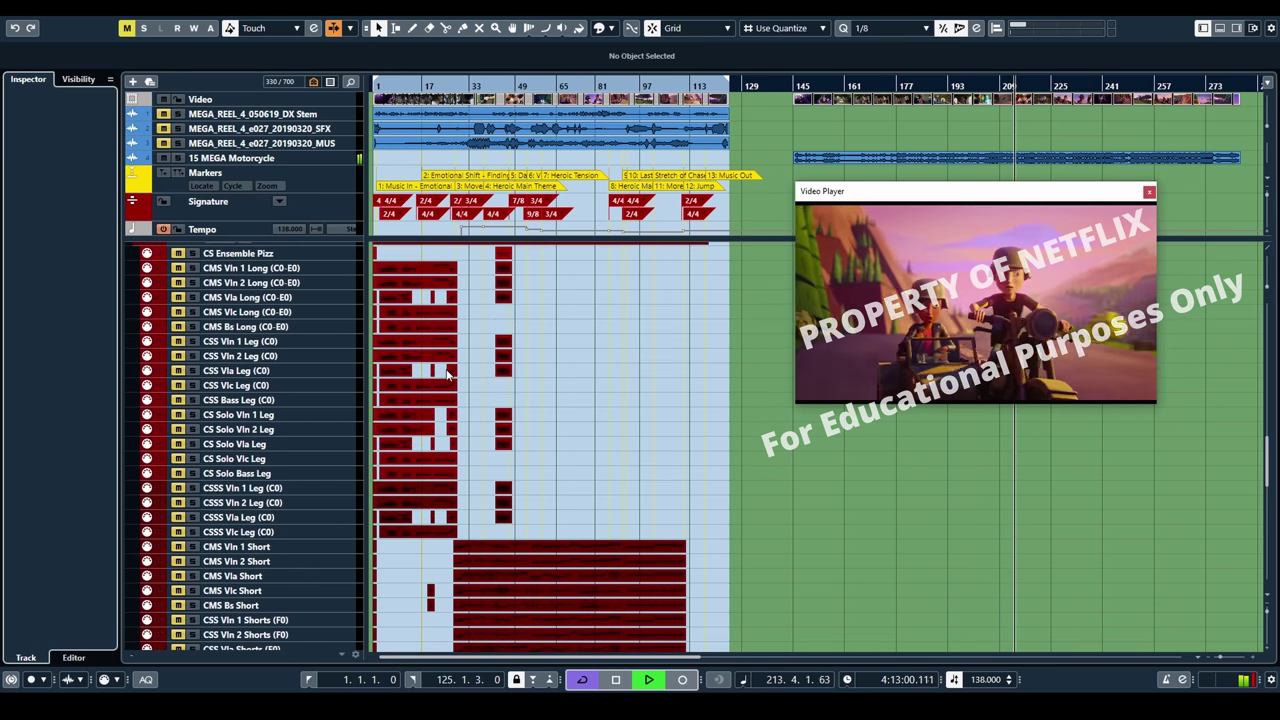
pyautogui.scroll(2, 447, 374)
pyautogui.scroll(3, 447, 374)
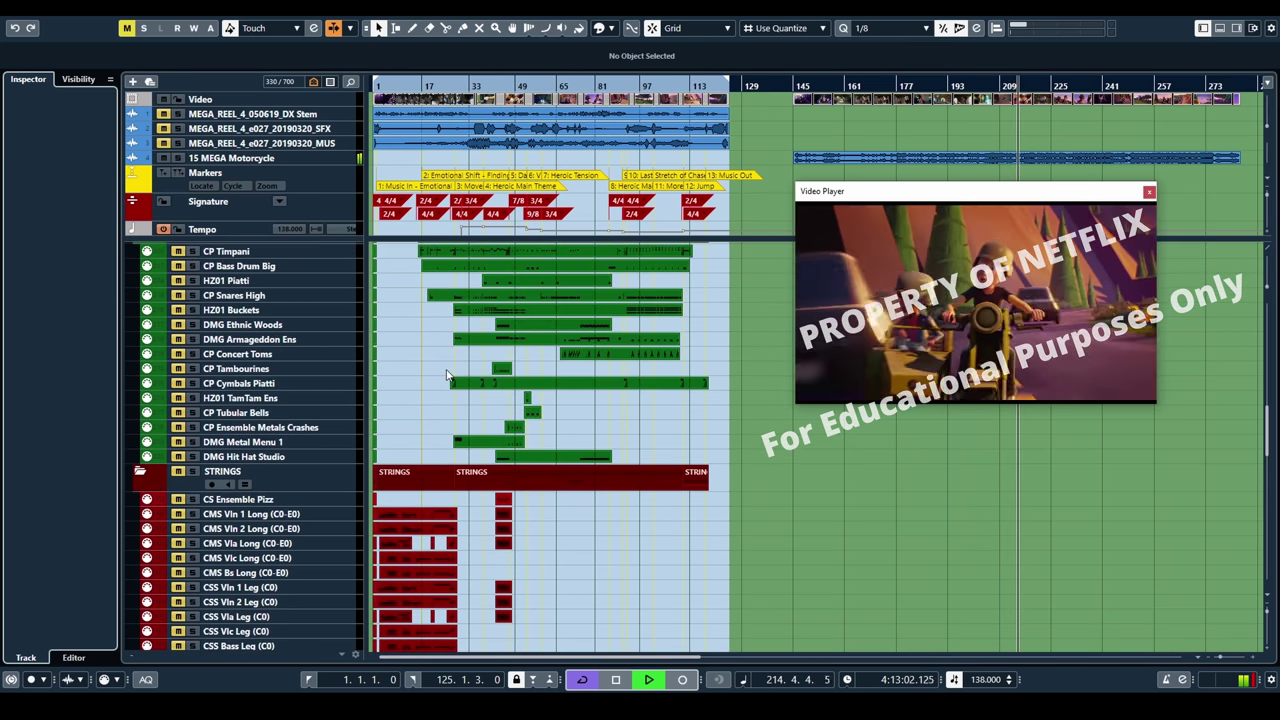
pyautogui.scroll(1, 447, 374)
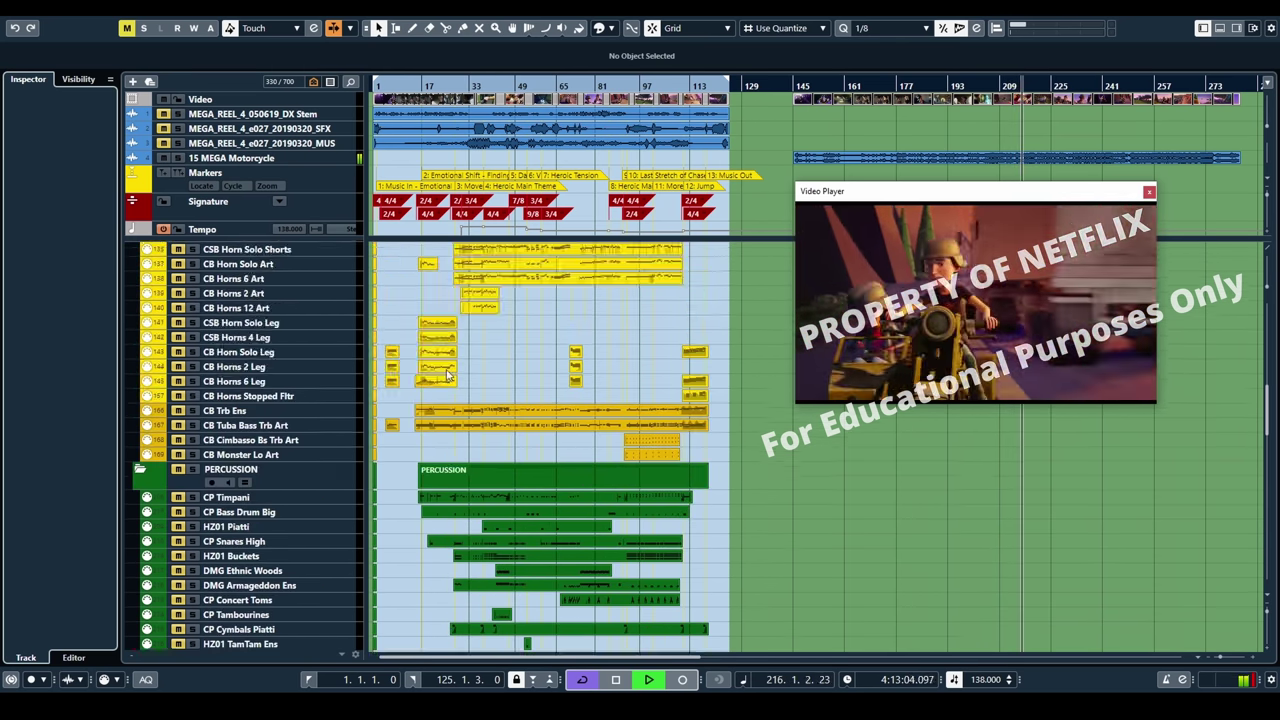
pyautogui.scroll(1, 447, 374)
pyautogui.scroll(3, 447, 375)
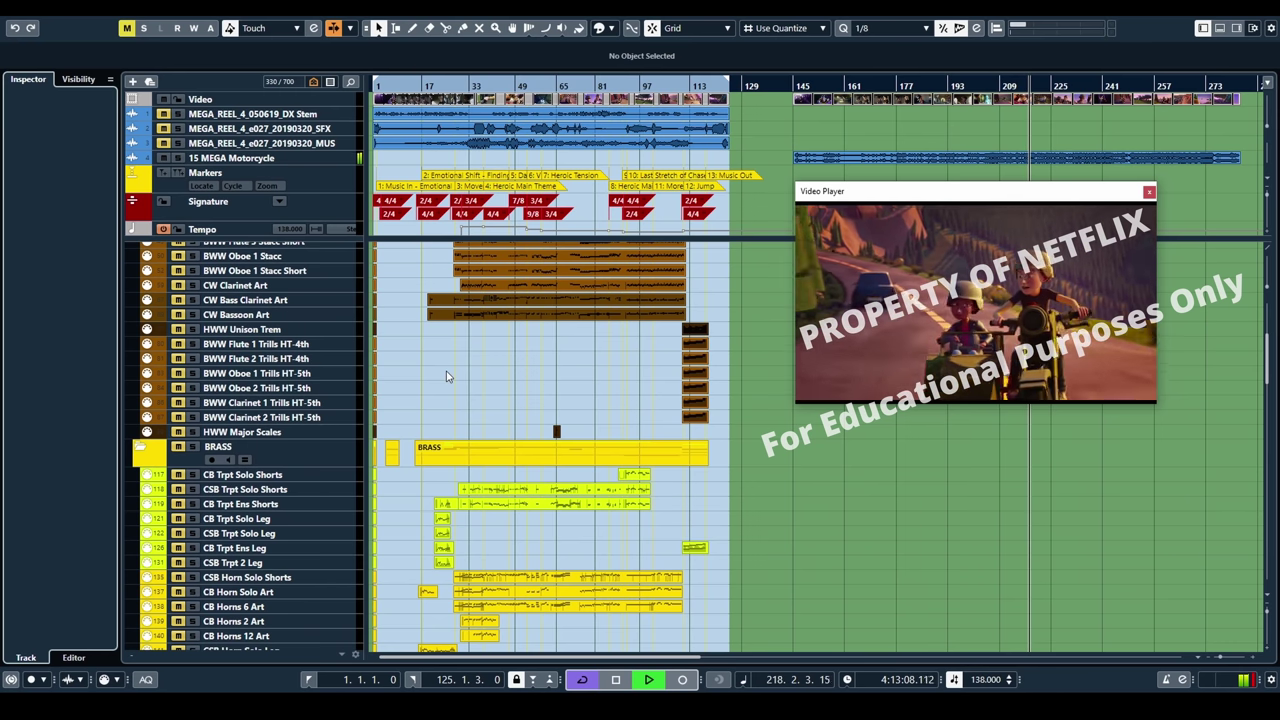
pyautogui.scroll(3, 447, 377)
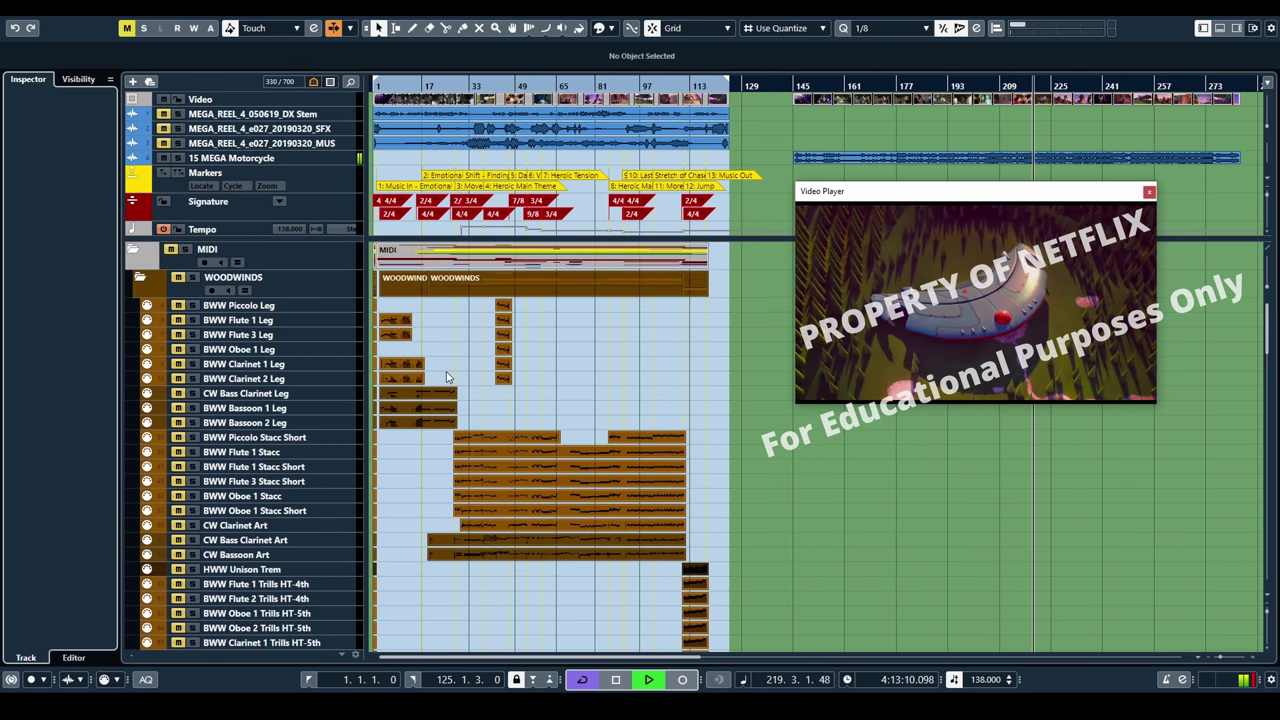
pyautogui.scroll(-1, 447, 376)
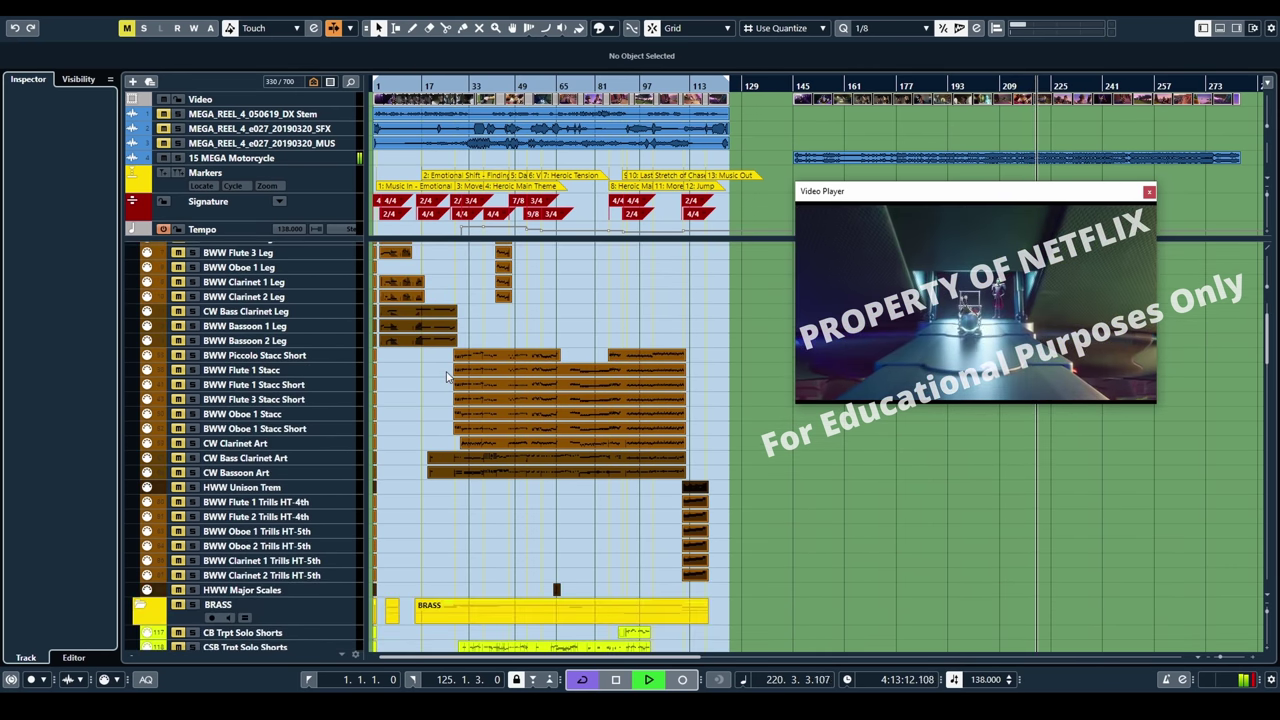
pyautogui.scroll(-1, 447, 376)
pyautogui.scroll(-3, 447, 377)
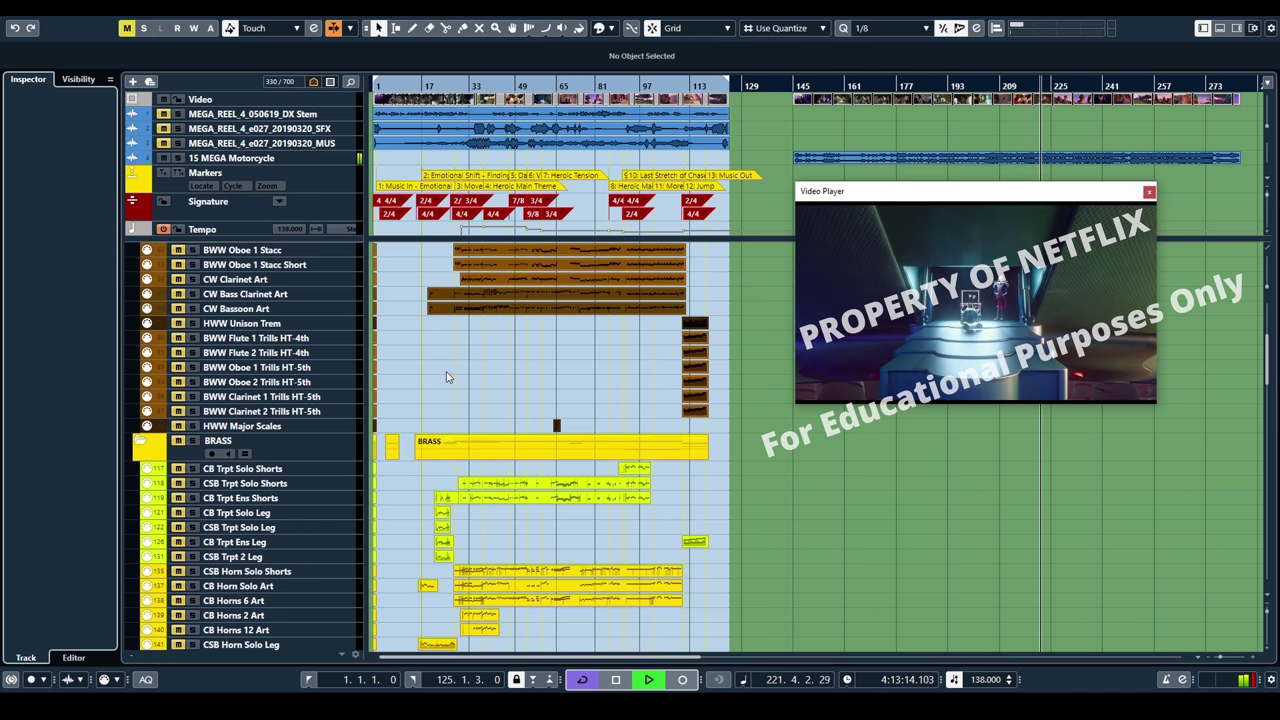
pyautogui.scroll(-2, 447, 376)
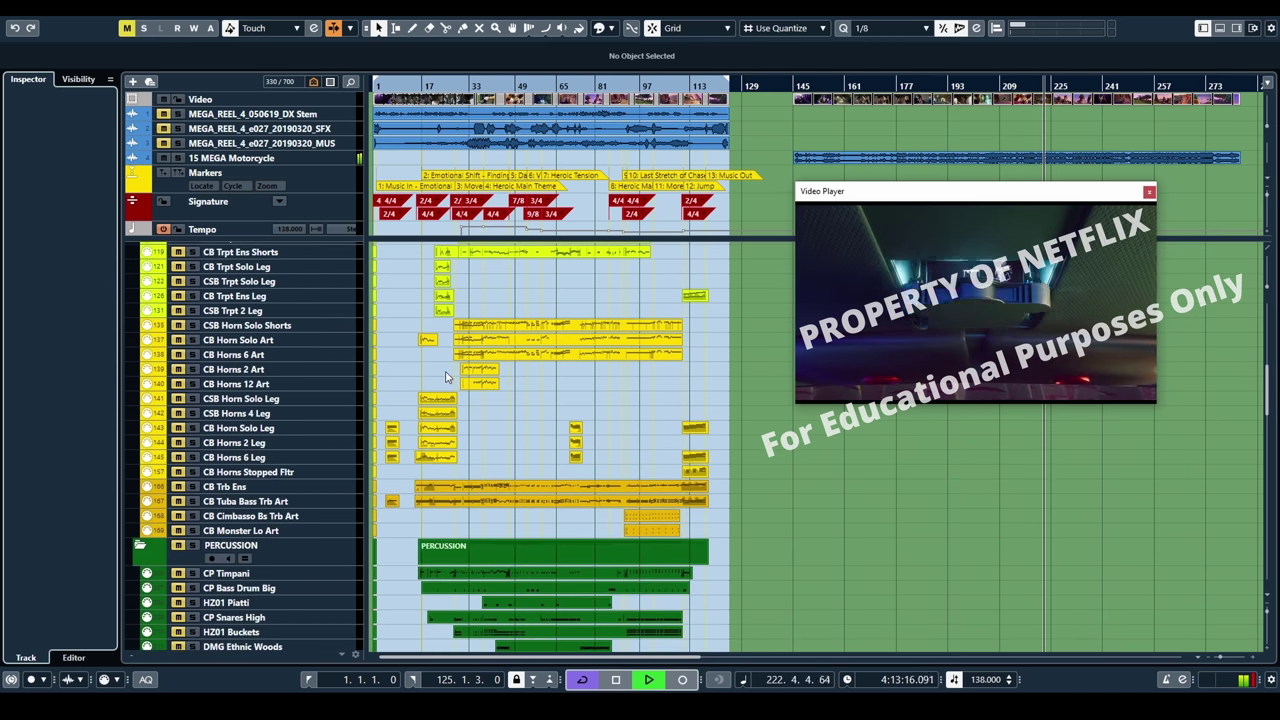
pyautogui.scroll(-2, 447, 376)
pyautogui.scroll(-4, 447, 376)
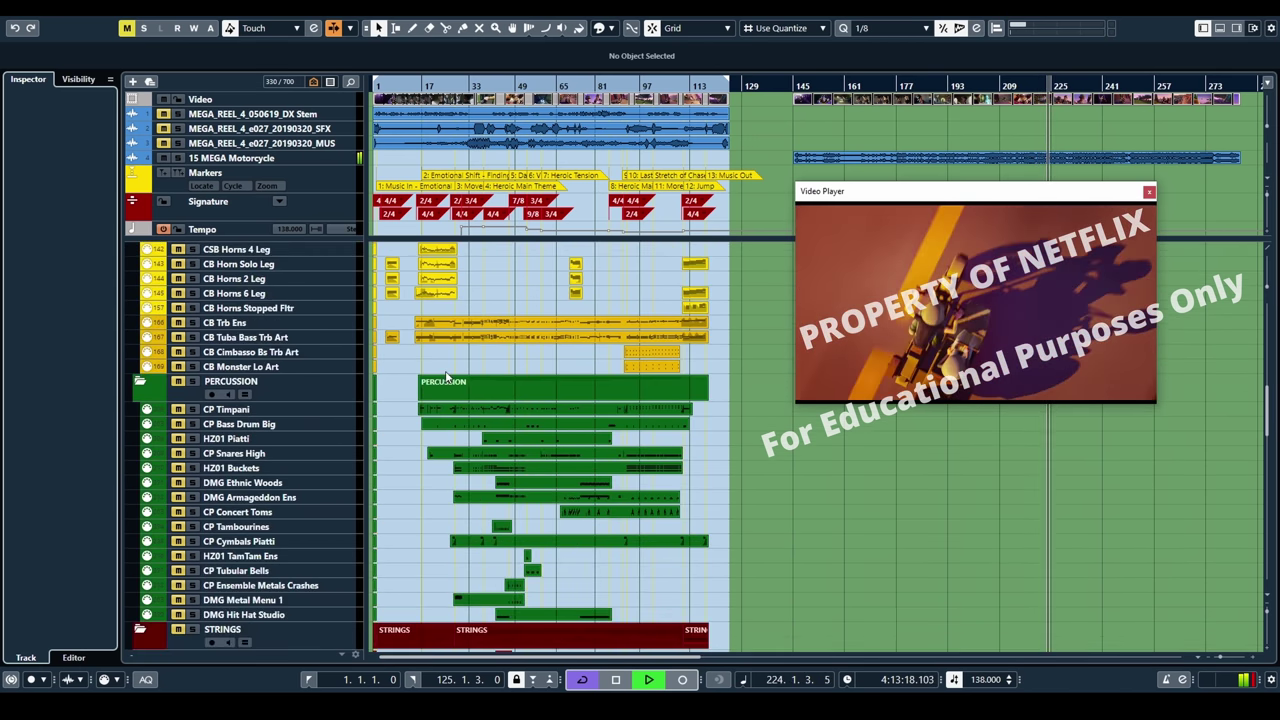
pyautogui.scroll(-4, 447, 376)
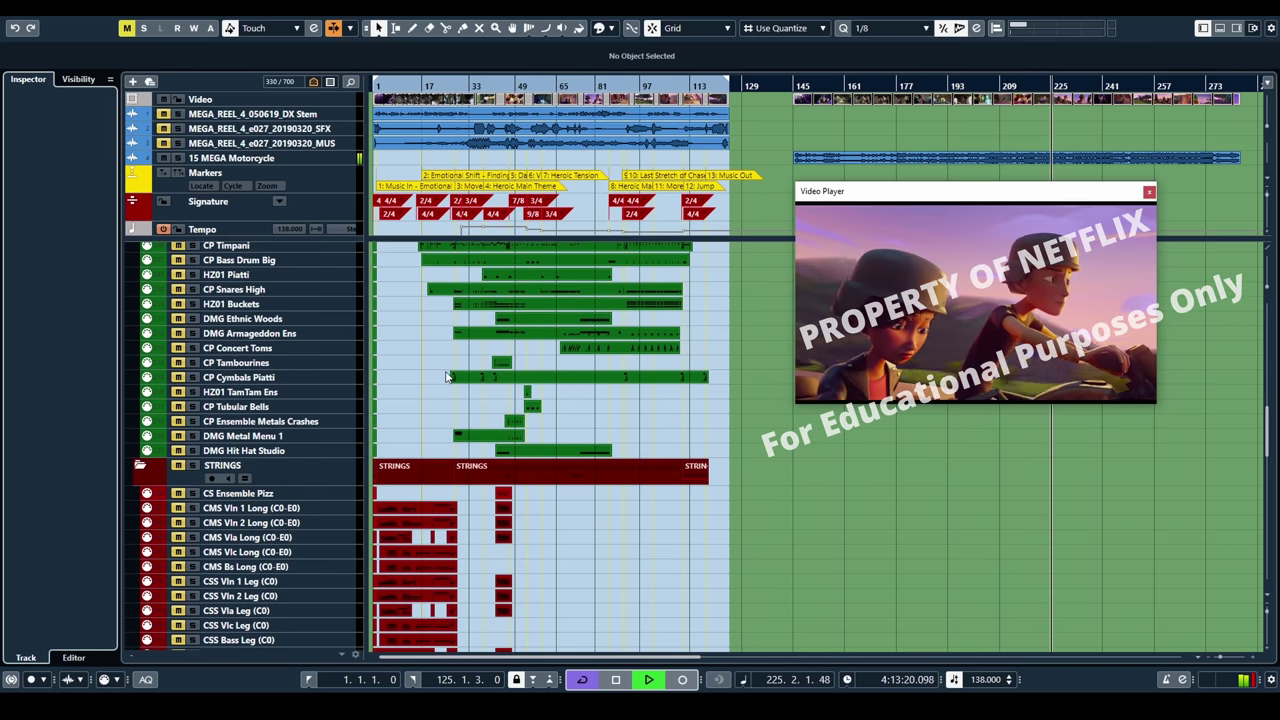
pyautogui.scroll(-2, 447, 376)
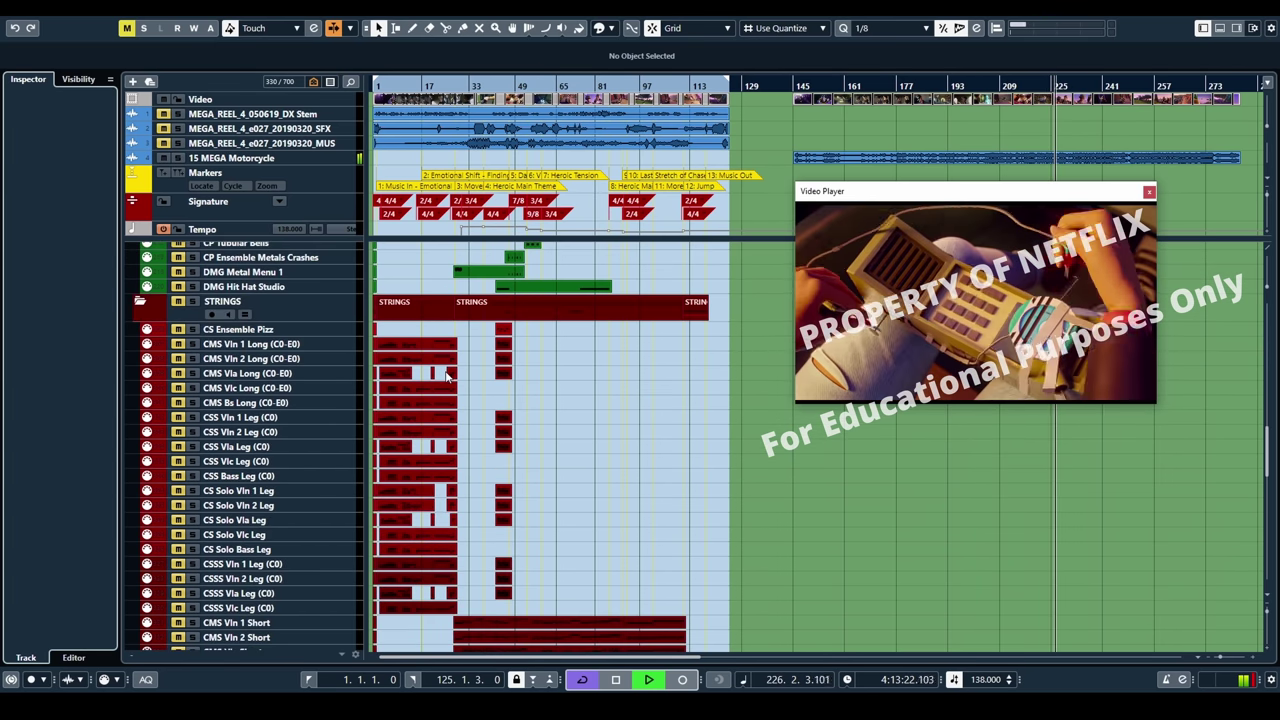
pyautogui.scroll(-2, 447, 376)
pyautogui.scroll(-2, 447, 376)
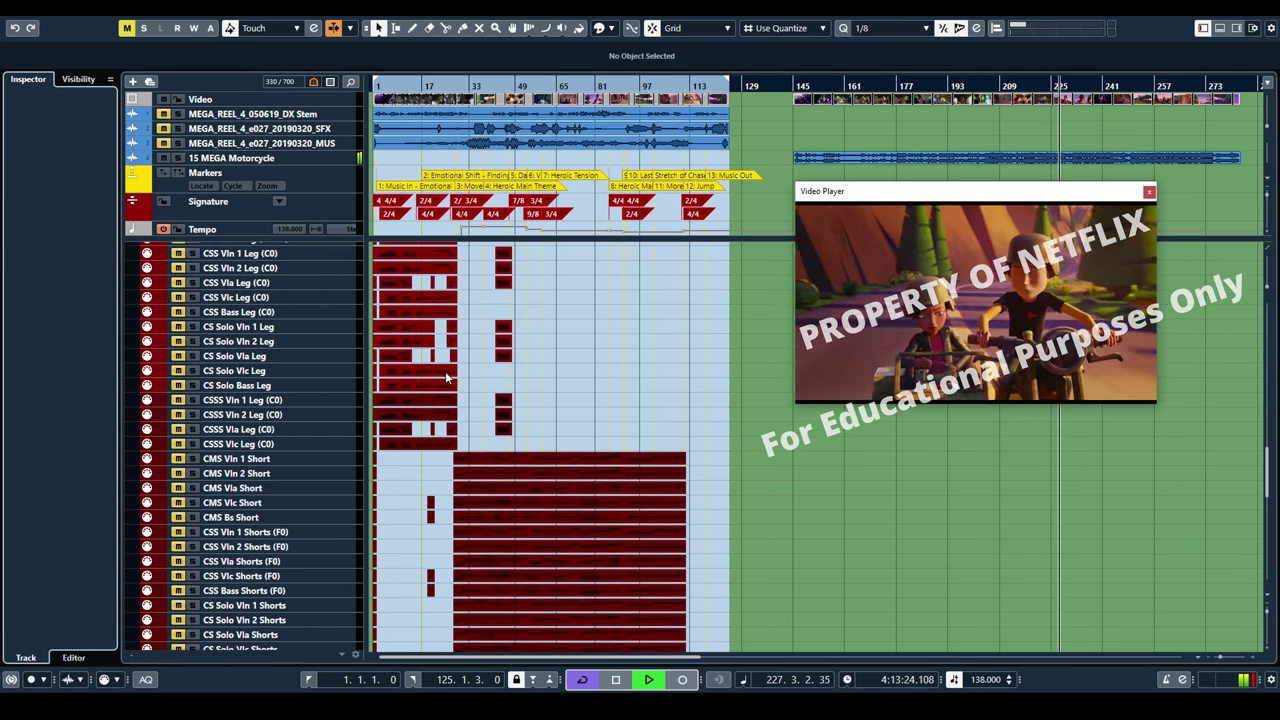
pyautogui.scroll(-2, 447, 376)
pyautogui.scroll(-2, 447, 376)
pyautogui.scroll(-2, 447, 376)
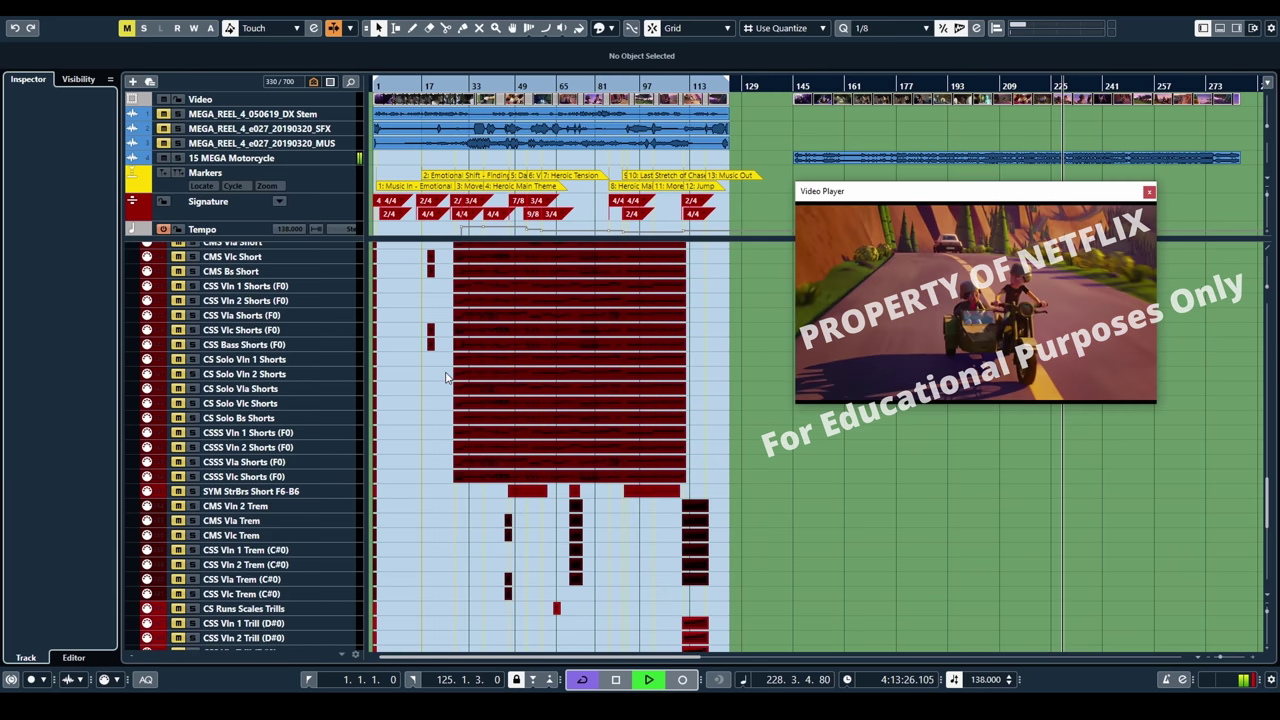
pyautogui.scroll(-2, 447, 376)
pyautogui.scroll(-2, 447, 376)
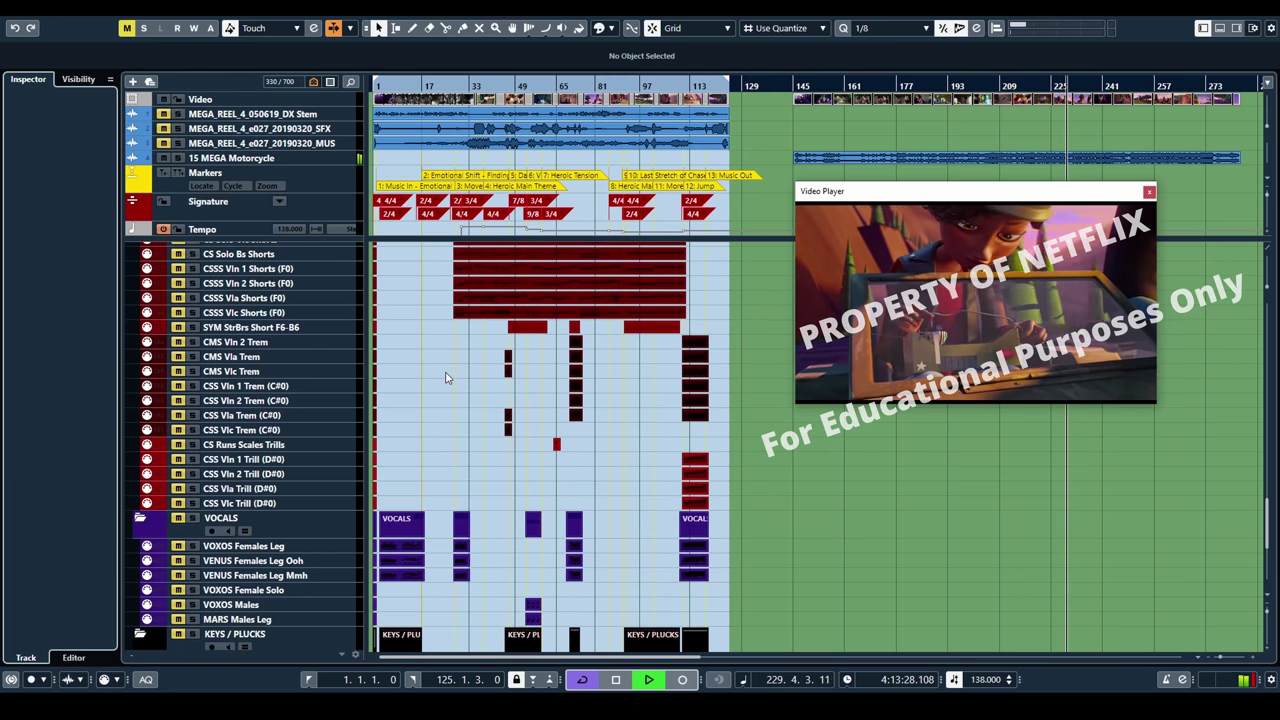
pyautogui.scroll(-2, 447, 376)
pyautogui.scroll(-2, 447, 376)
pyautogui.scroll(-2, 447, 376)
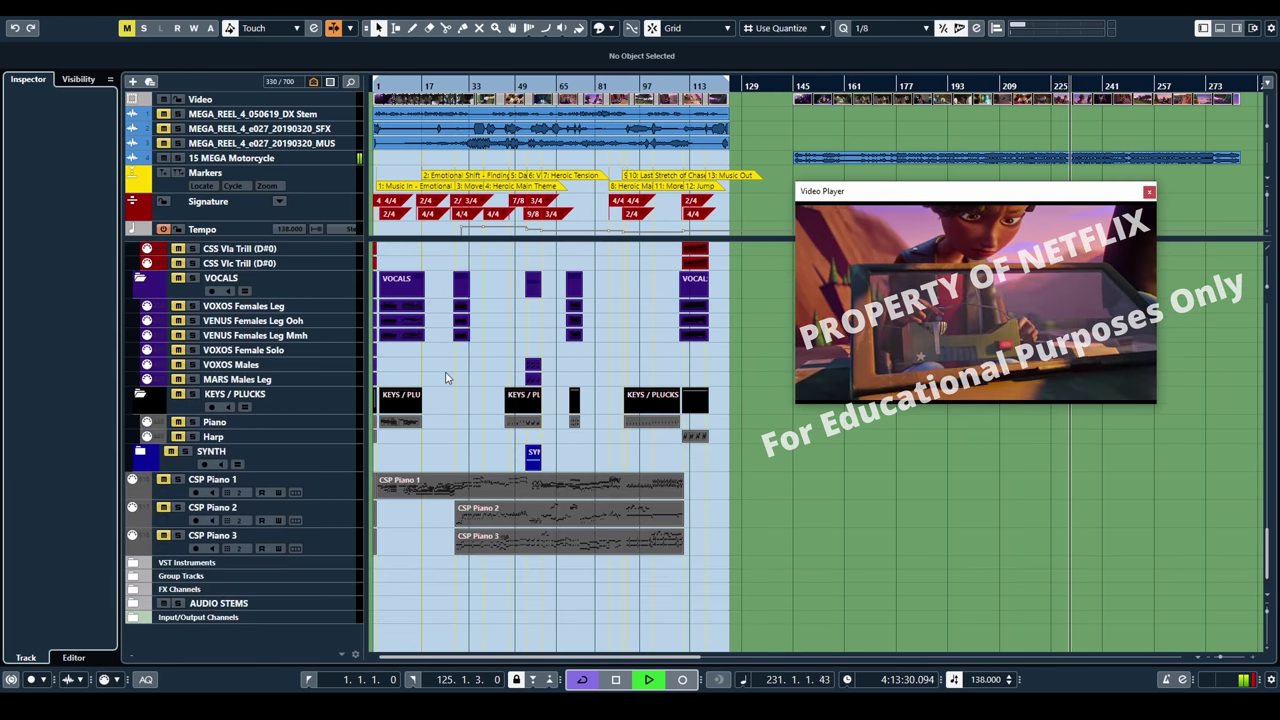
pyautogui.scroll(2, 447, 376)
pyautogui.scroll(2, 447, 376)
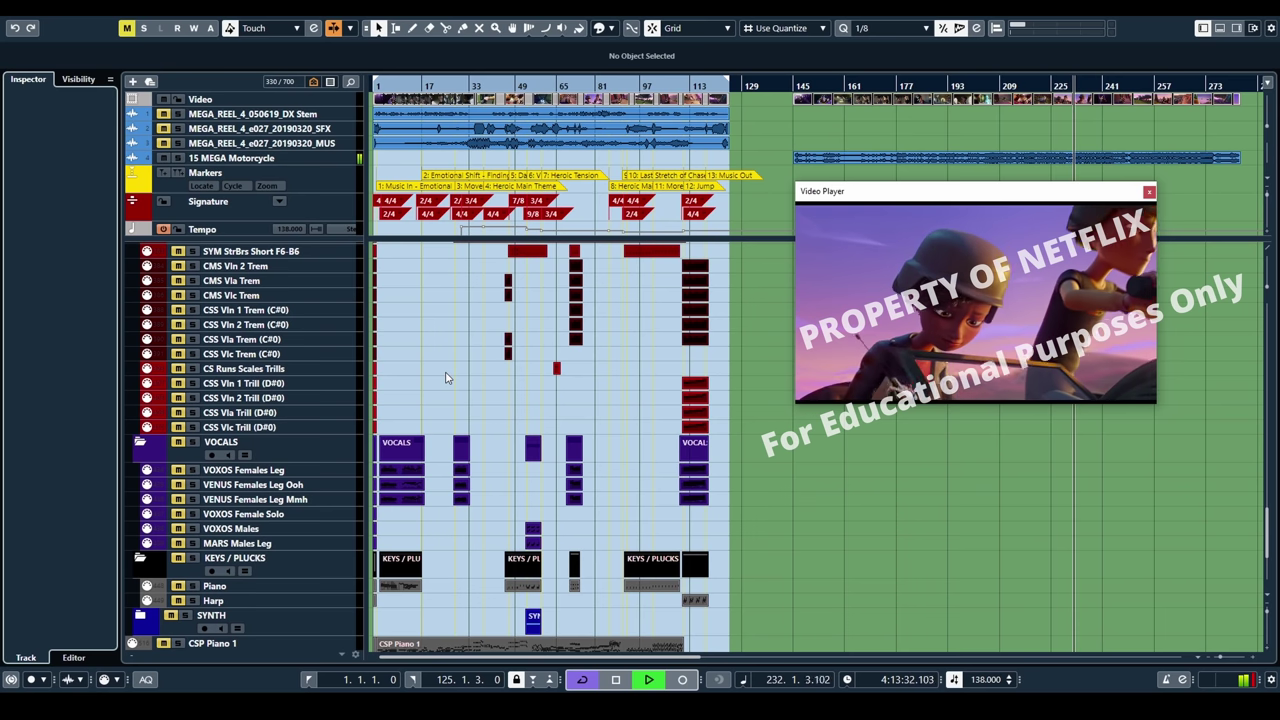
pyautogui.scroll(2, 447, 376)
pyautogui.scroll(2, 447, 376)
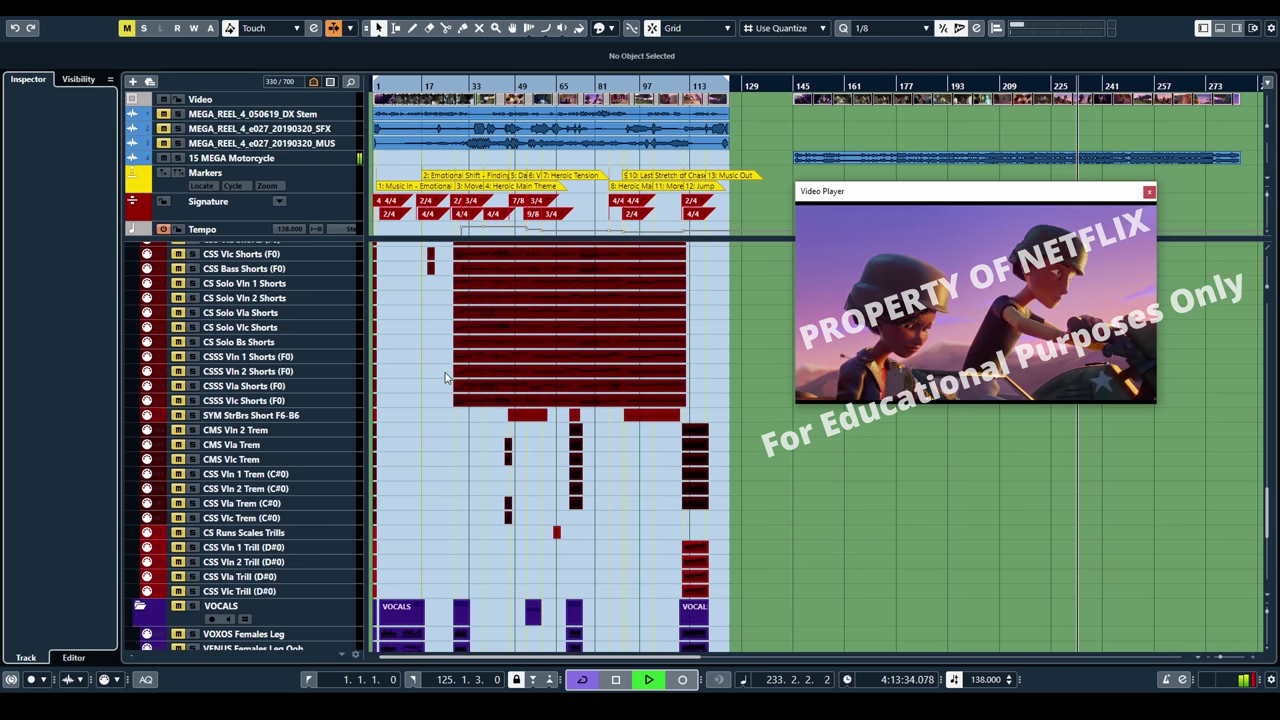
pyautogui.scroll(2, 447, 376)
pyautogui.scroll(2, 447, 376)
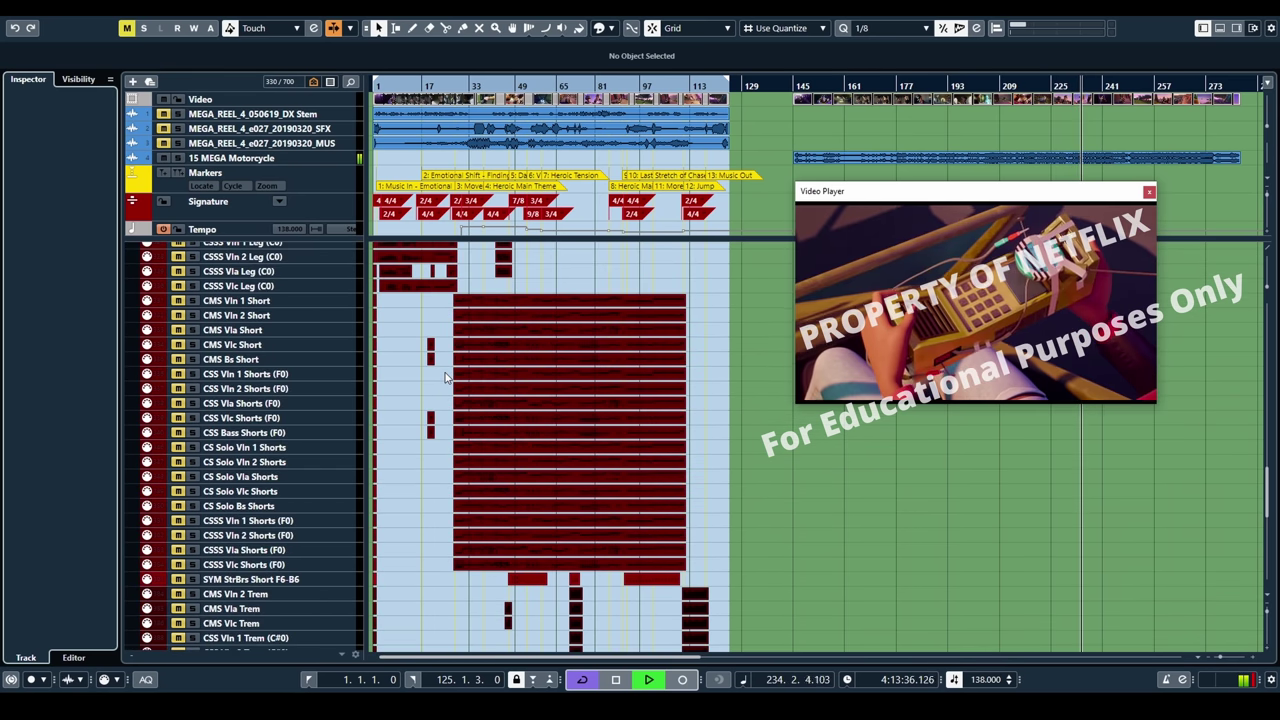
pyautogui.scroll(2, 447, 376)
pyautogui.scroll(2, 447, 376)
pyautogui.scroll(2, 447, 376)
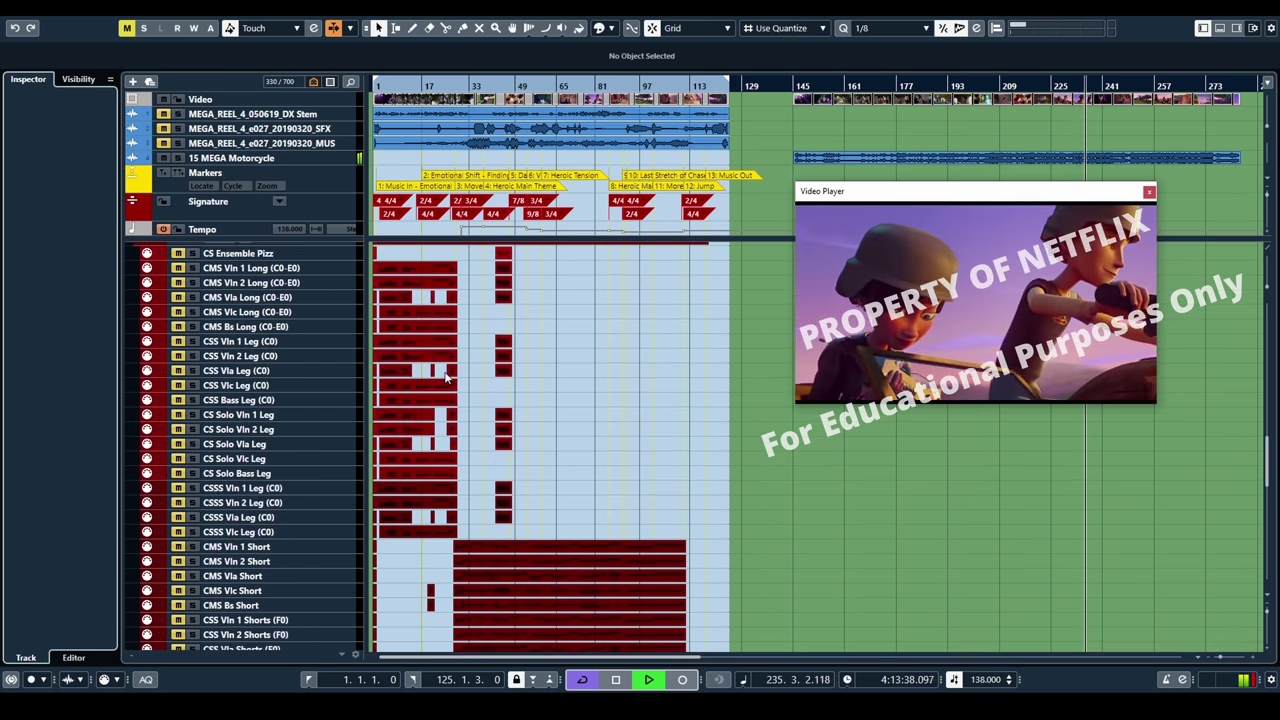
pyautogui.scroll(2, 447, 376)
pyautogui.scroll(2, 447, 376)
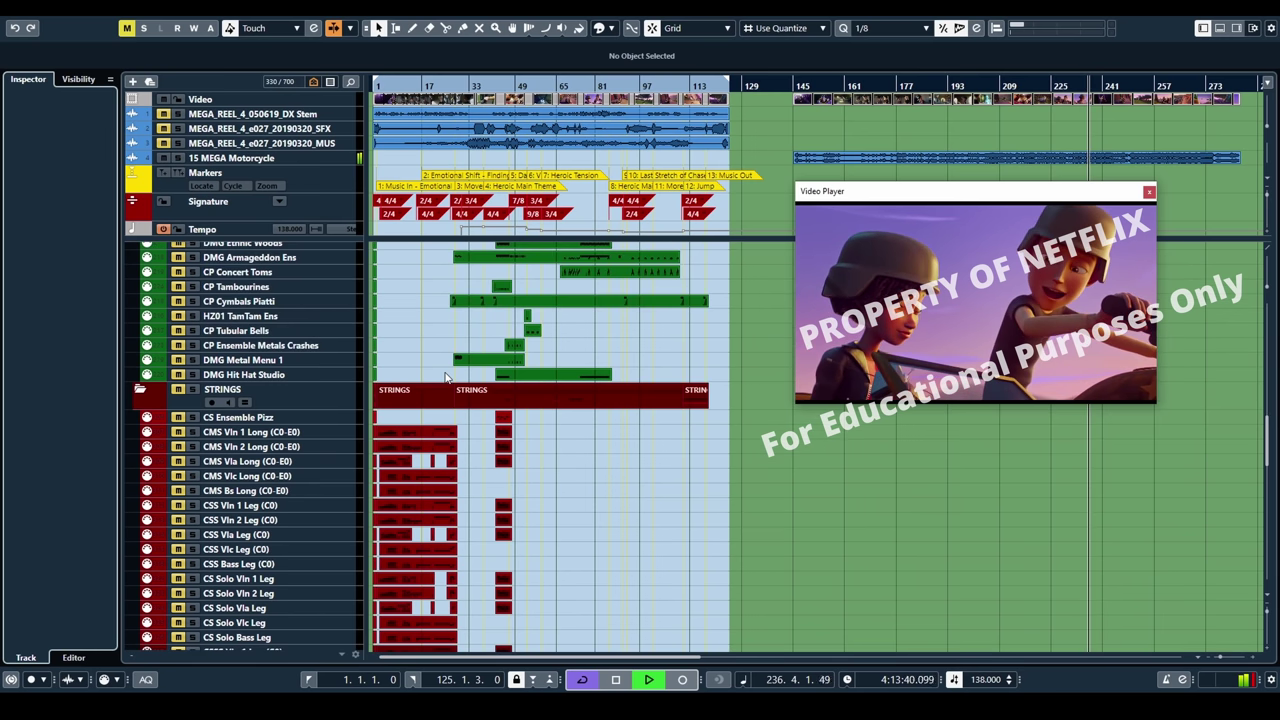
pyautogui.scroll(2, 447, 376)
pyautogui.scroll(2, 447, 376)
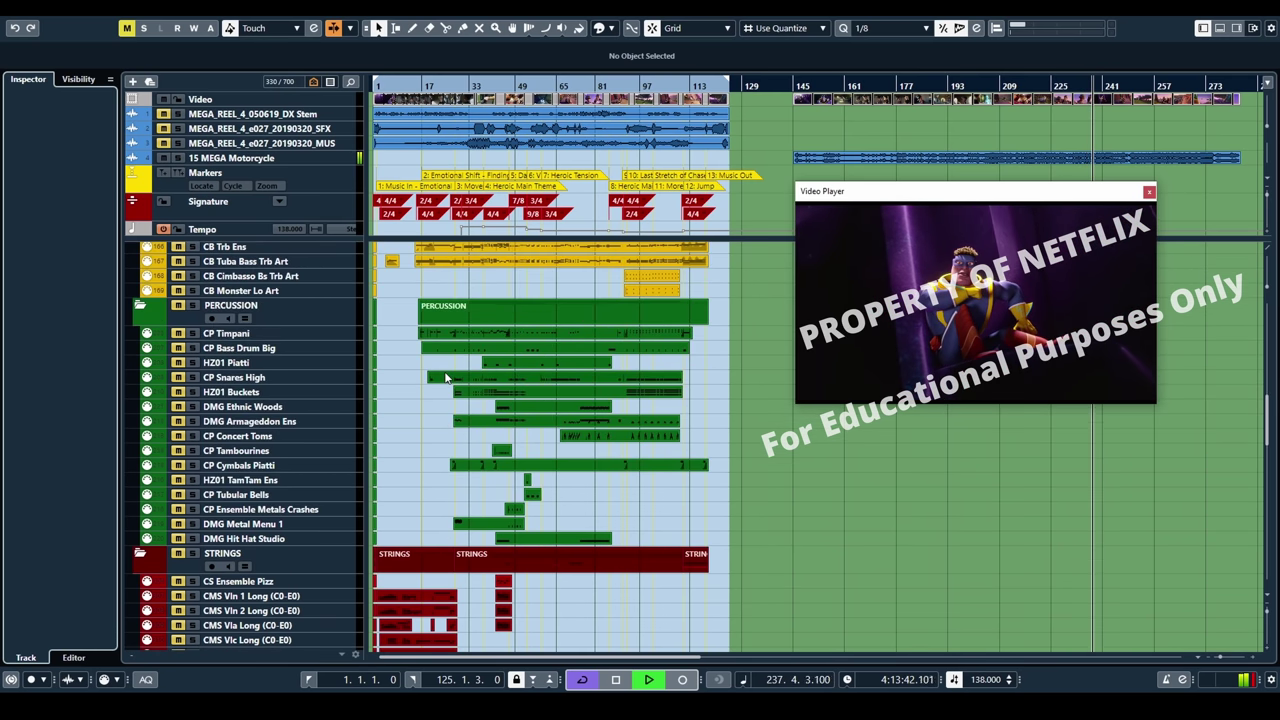
pyautogui.scroll(2, 447, 376)
pyautogui.scroll(2, 447, 376)
pyautogui.scroll(2, 447, 376)
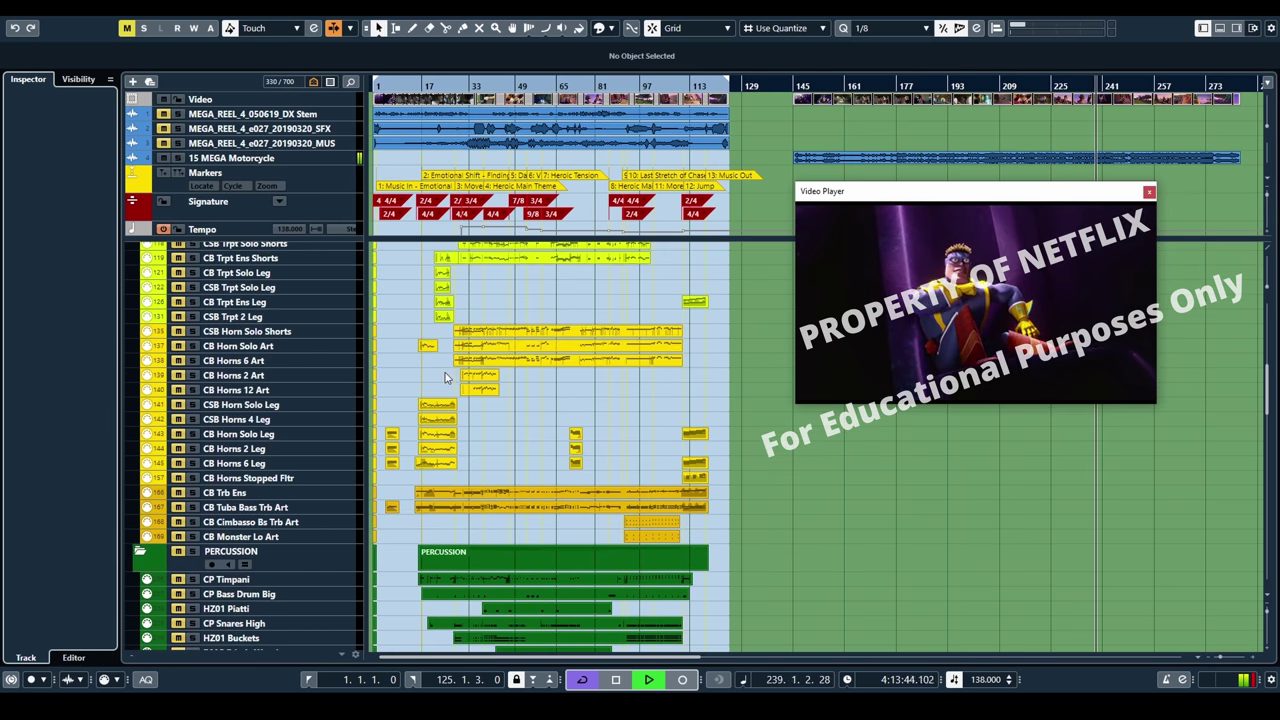
pyautogui.scroll(2, 447, 376)
pyautogui.scroll(2, 447, 376)
pyautogui.scroll(2, 447, 376)
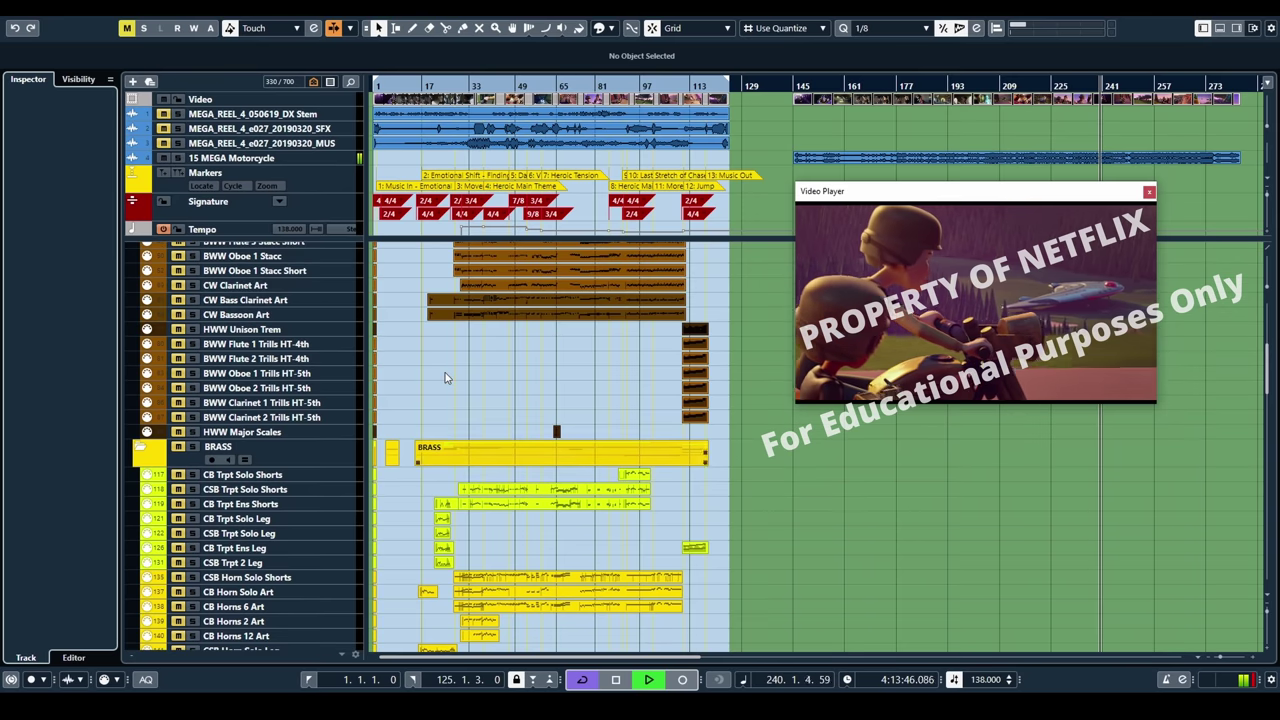
pyautogui.scroll(2, 447, 376)
pyautogui.scroll(2, 447, 376)
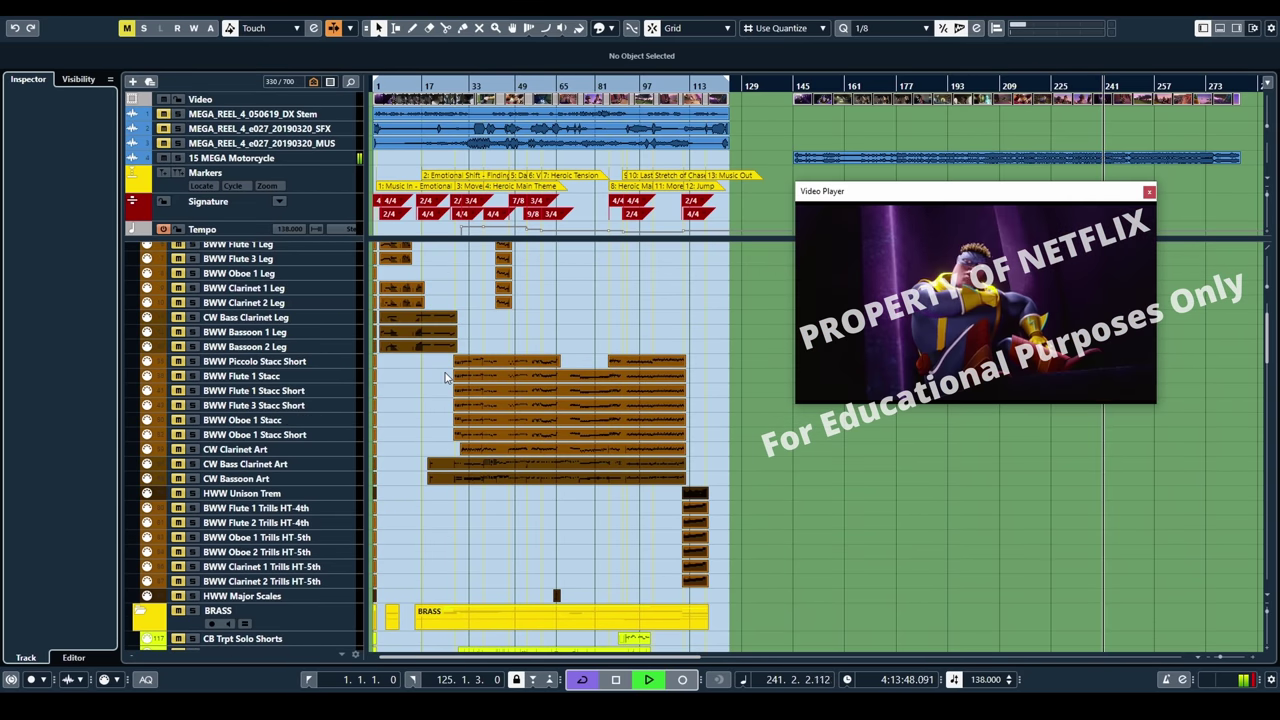
# Scroll the track list from the brass folder down to the CSP Piano tracks during playback
pyautogui.scroll(2, 447, 376)
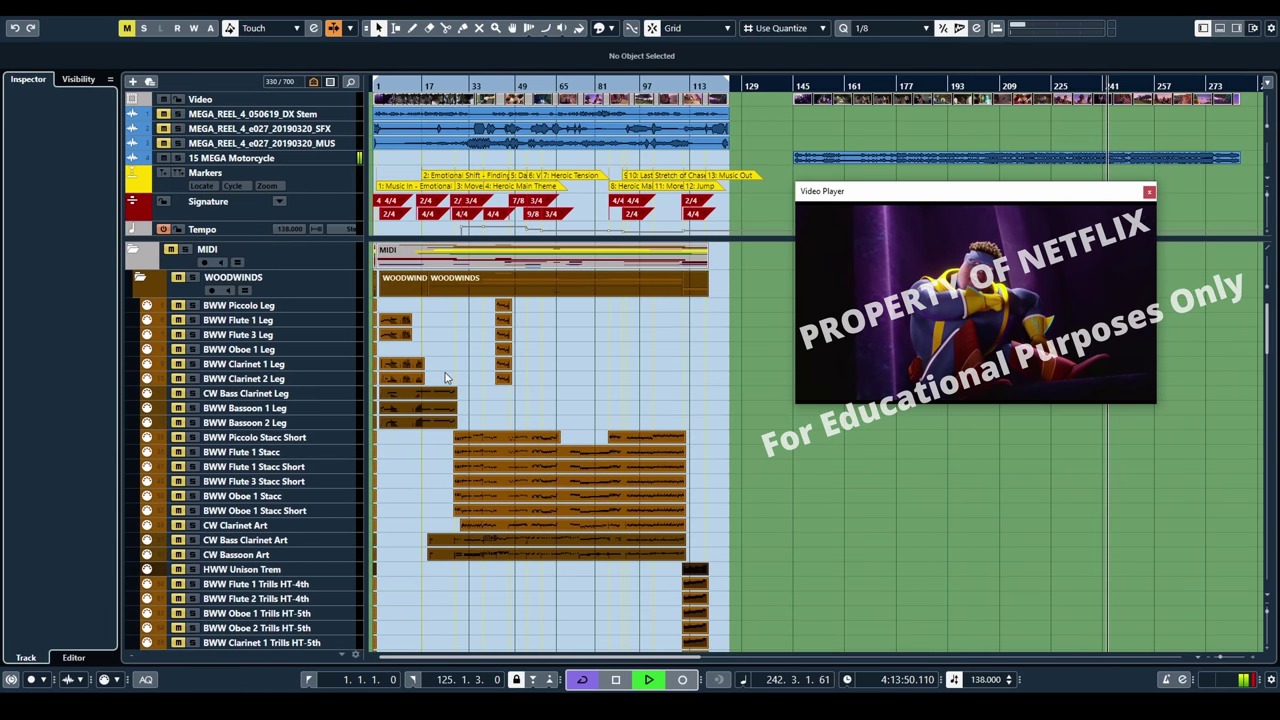
pyautogui.scroll(-2, 446, 376)
pyautogui.scroll(-2, 444, 376)
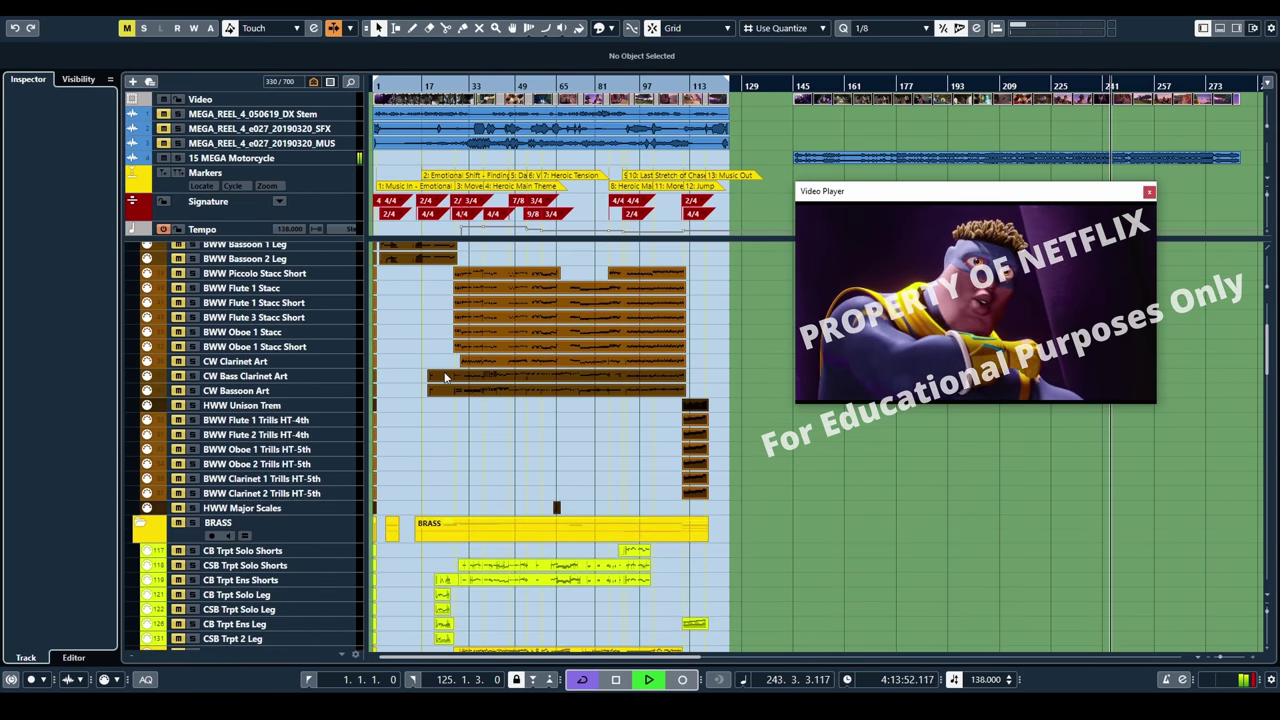
pyautogui.scroll(-2, 444, 376)
pyautogui.scroll(-2, 445, 378)
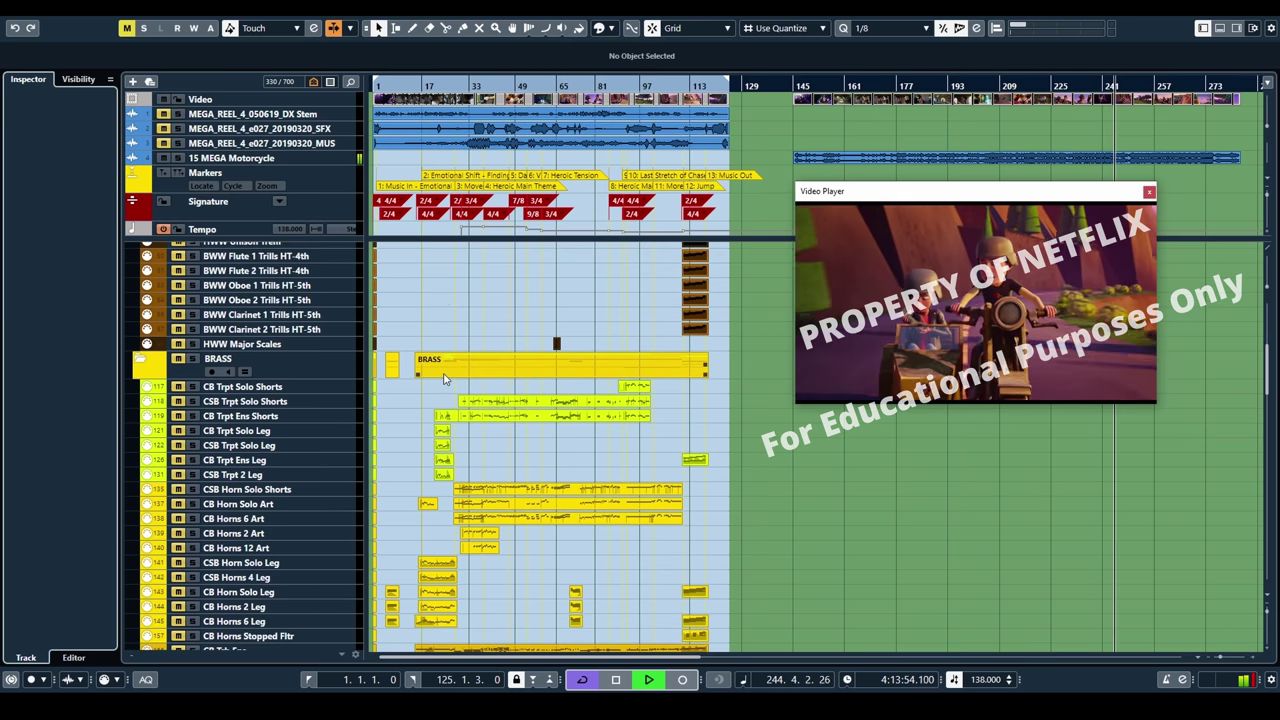
pyautogui.scroll(-2, 445, 378)
pyautogui.scroll(-2, 445, 378)
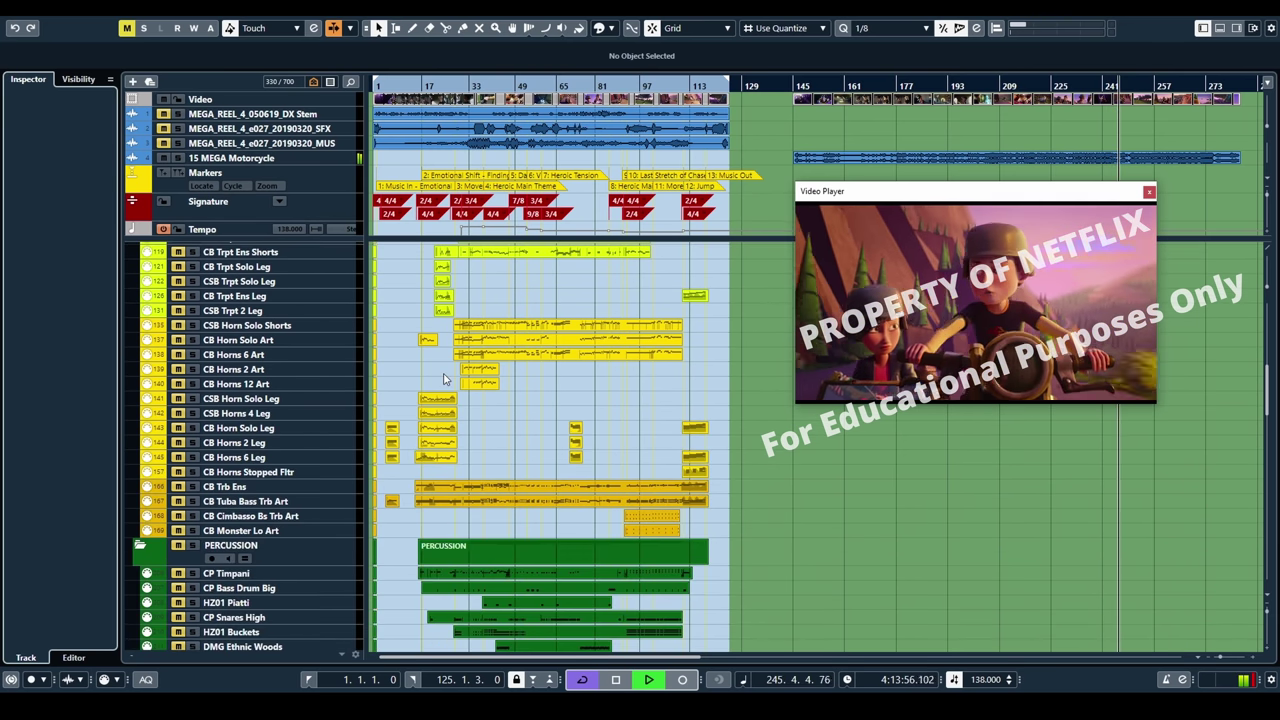
pyautogui.scroll(-2, 445, 378)
pyautogui.scroll(-2, 445, 378)
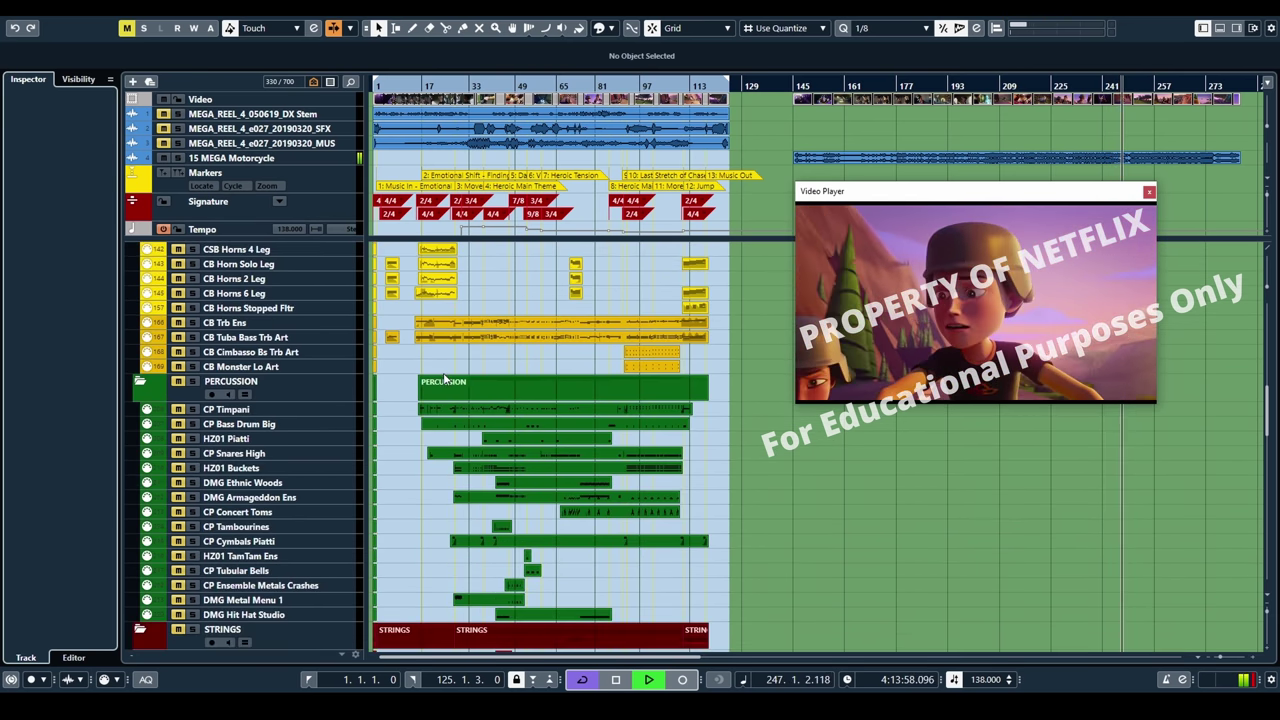
pyautogui.scroll(-2, 445, 378)
pyautogui.scroll(-2, 445, 378)
pyautogui.scroll(-2, 445, 378)
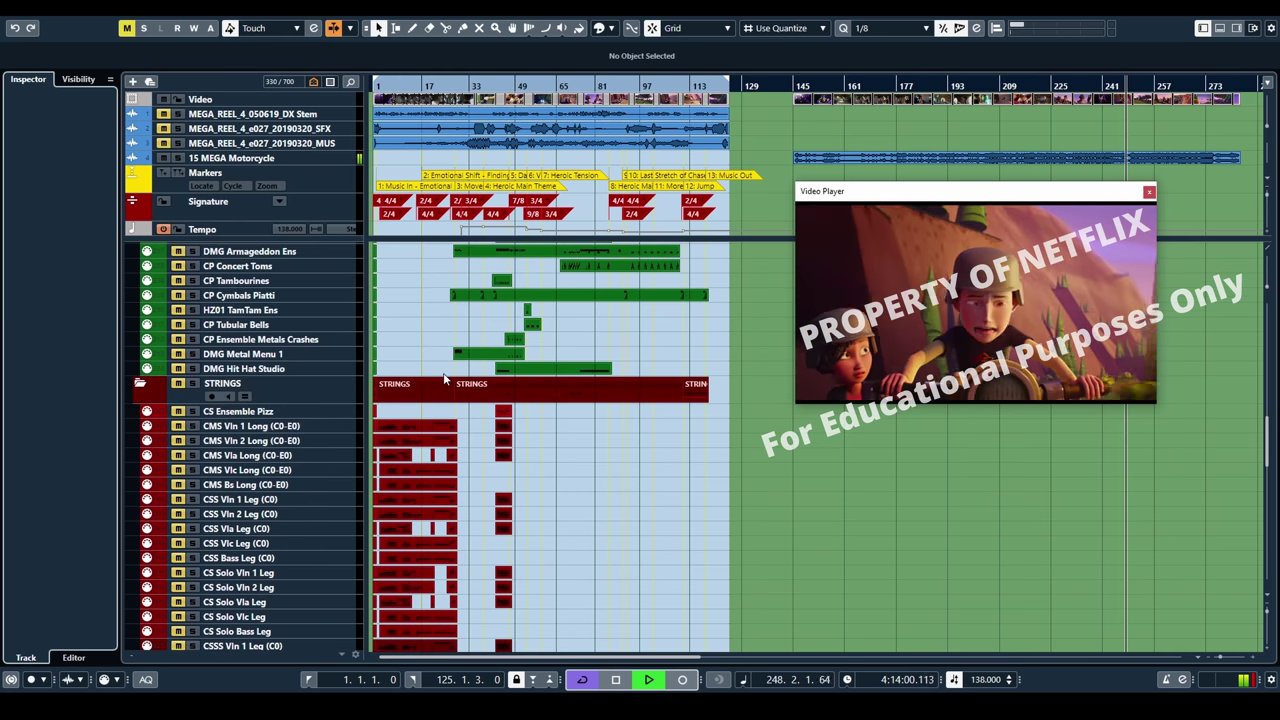
pyautogui.scroll(-2, 445, 378)
pyautogui.scroll(-2, 445, 378)
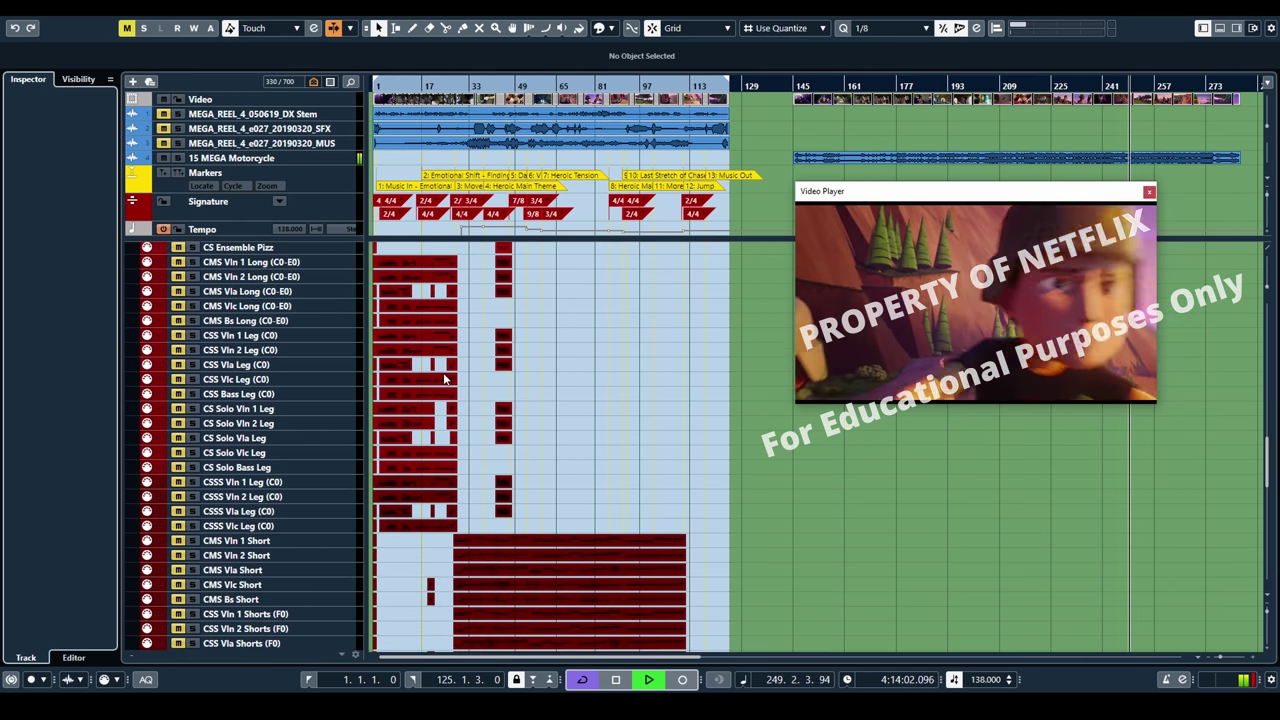
pyautogui.scroll(-2, 445, 378)
pyautogui.scroll(-2, 444, 379)
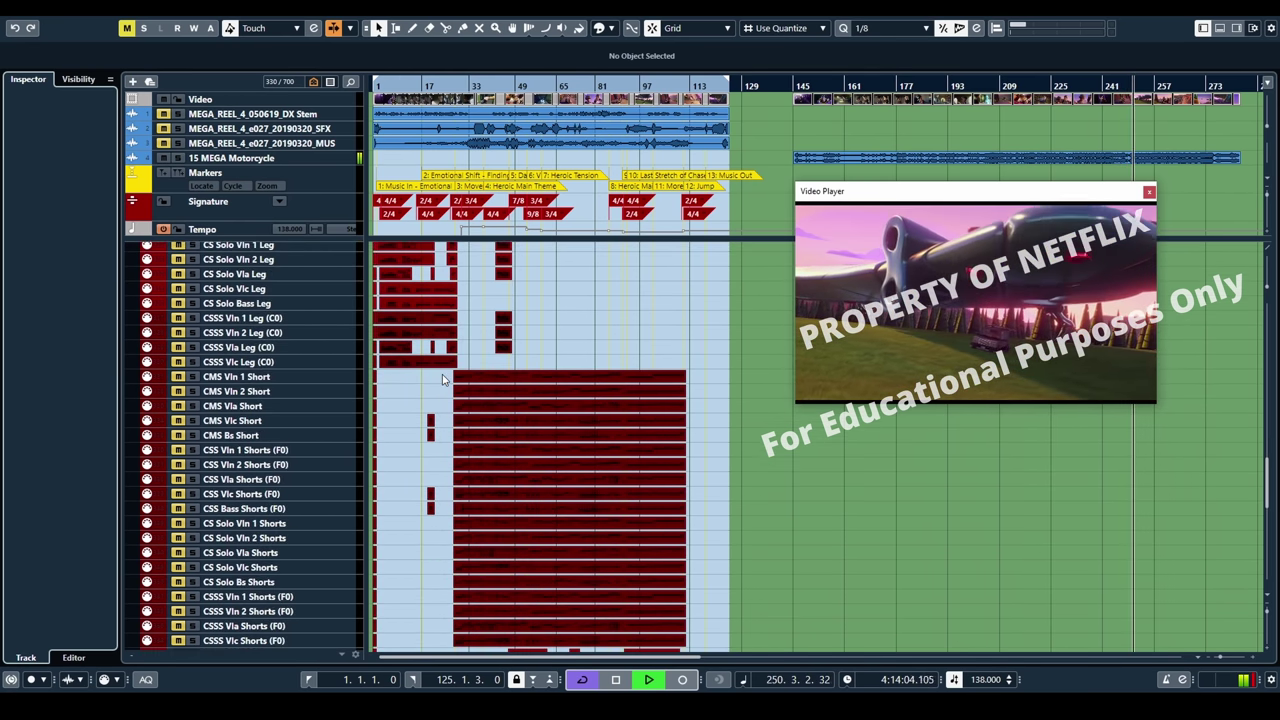
pyautogui.scroll(-2, 444, 379)
pyautogui.scroll(-2, 444, 379)
pyautogui.scroll(-2, 444, 379)
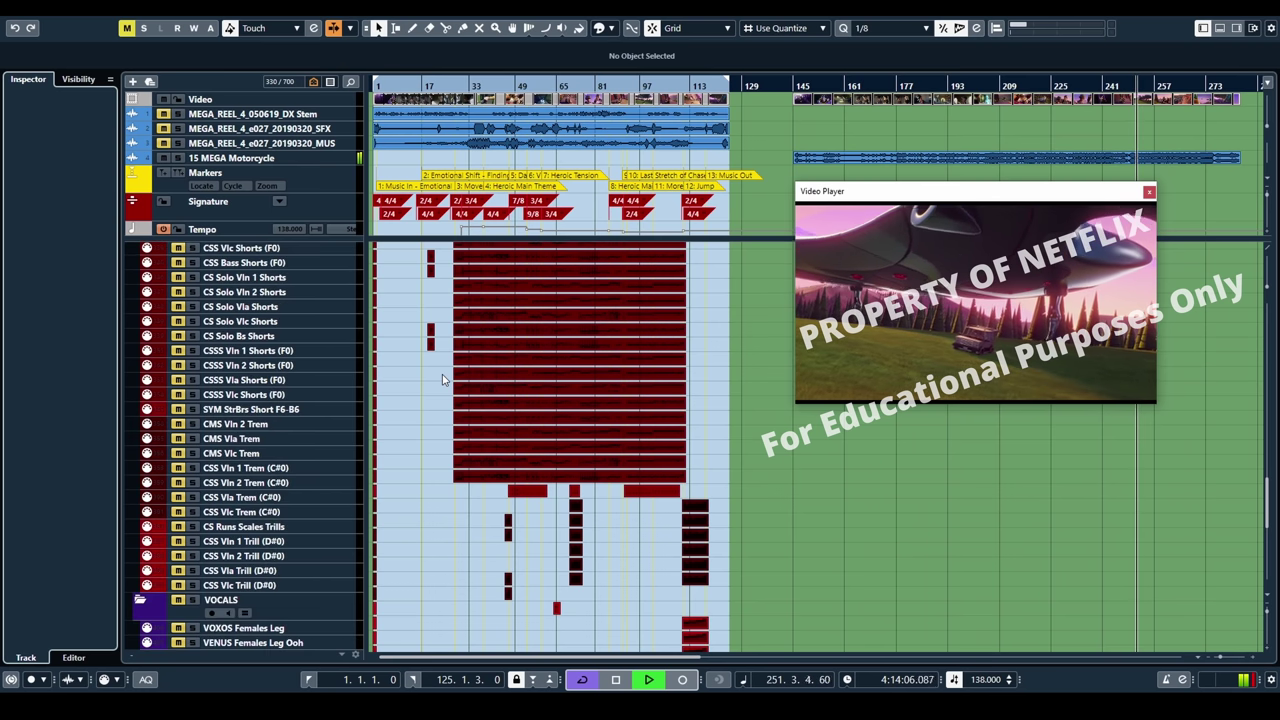
pyautogui.scroll(-2, 444, 379)
pyautogui.scroll(-2, 442, 379)
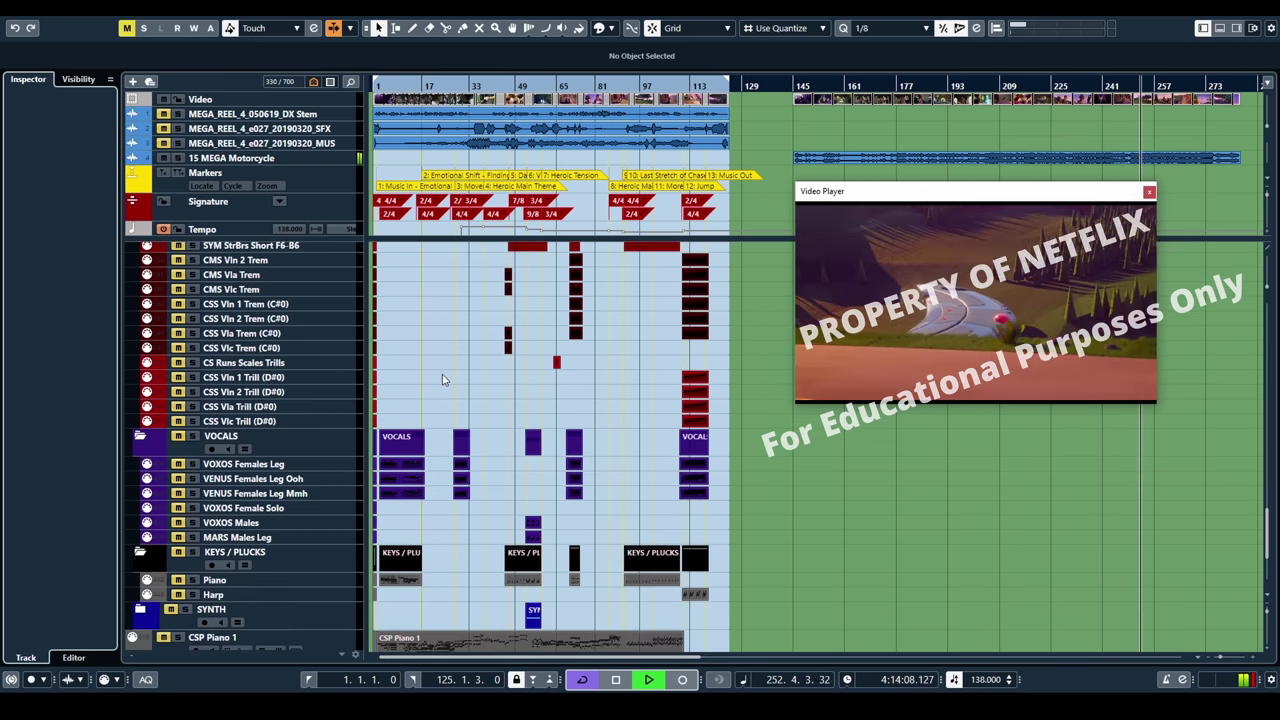
pyautogui.scroll(-2, 442, 379)
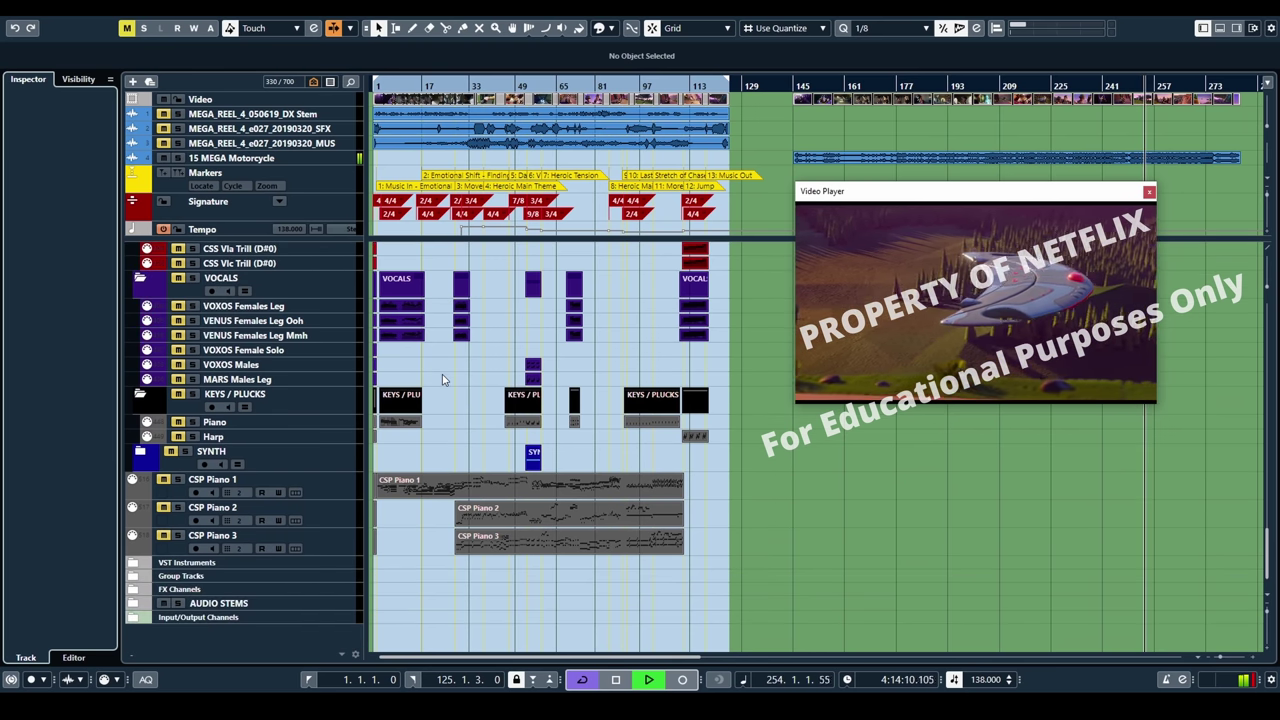
# Scroll back up through the track list to the top section folders
pyautogui.scroll(3, 443, 378)
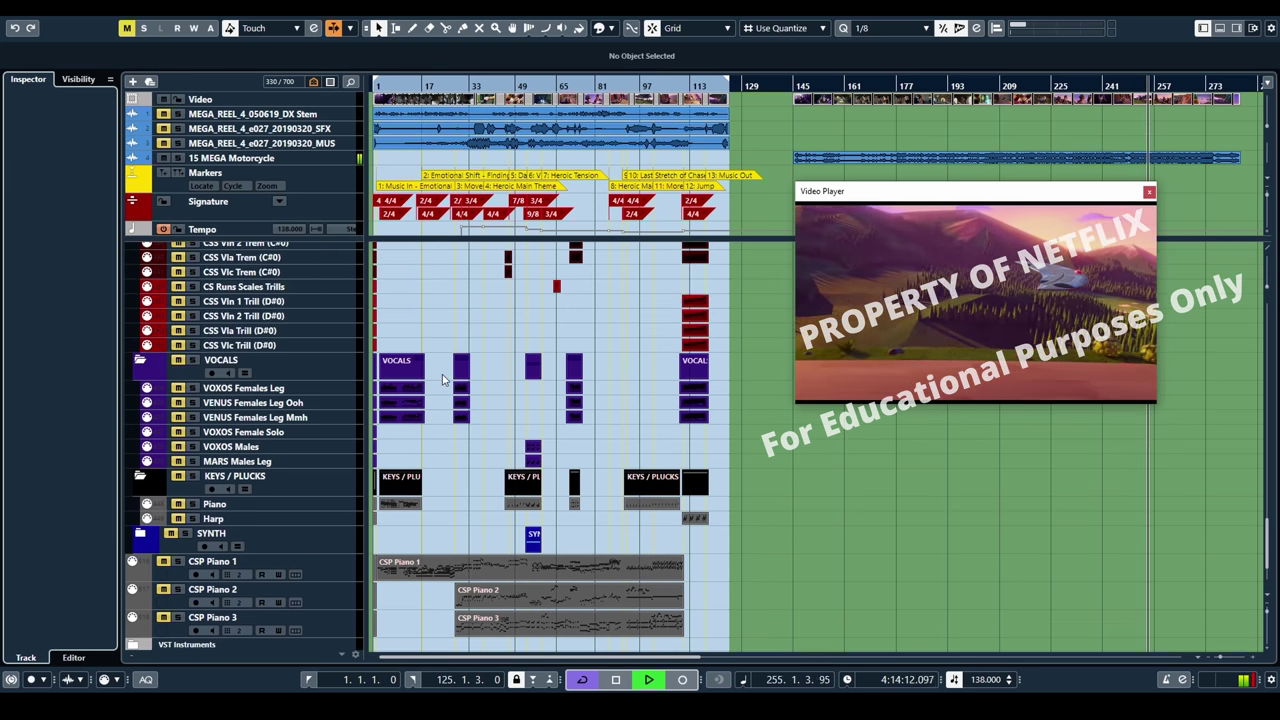
pyautogui.scroll(3, 443, 378)
pyautogui.scroll(3, 443, 378)
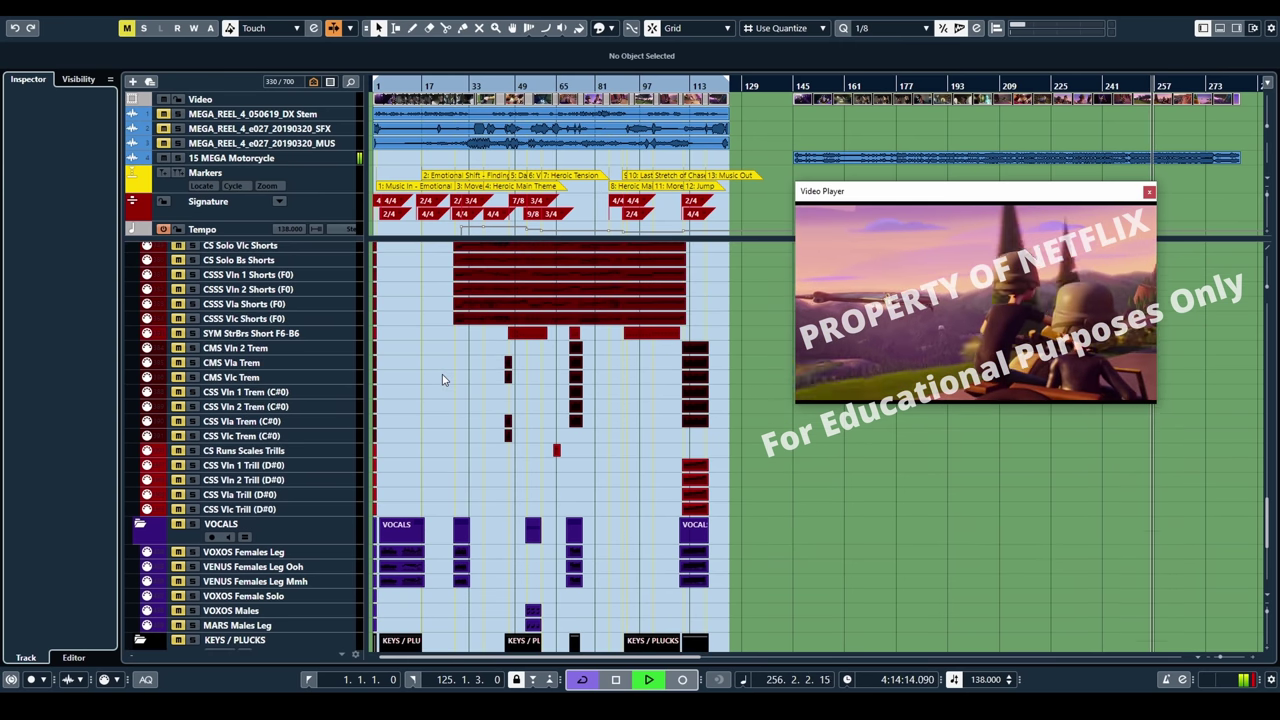
pyautogui.scroll(3, 443, 378)
pyautogui.scroll(3, 443, 378)
pyautogui.scroll(3, 443, 378)
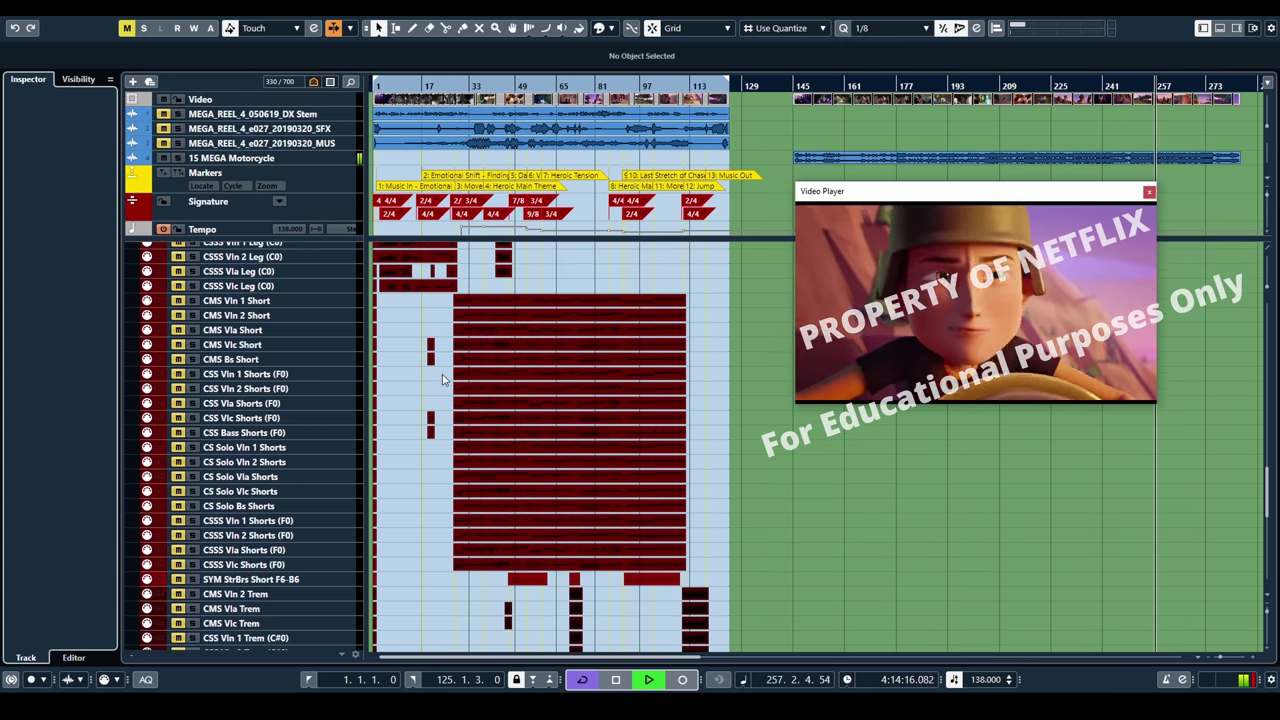
pyautogui.scroll(3, 443, 378)
pyautogui.scroll(3, 443, 378)
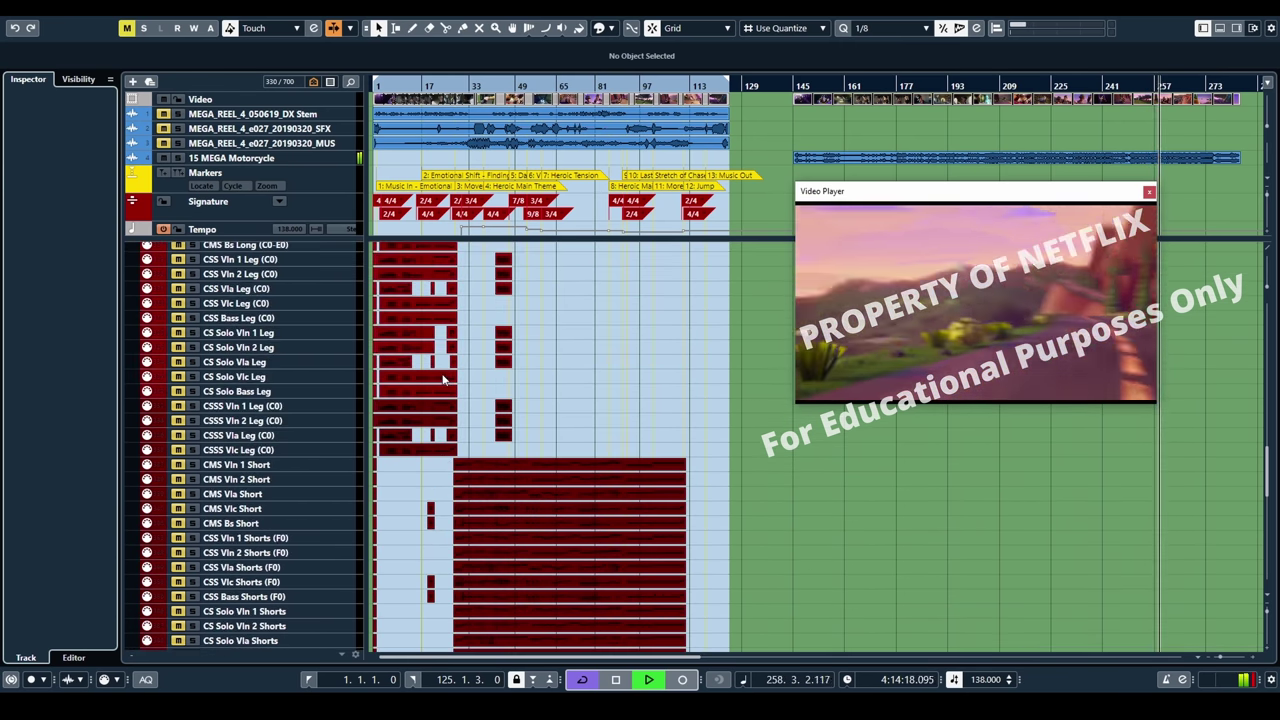
pyautogui.scroll(3, 443, 378)
pyautogui.scroll(3, 443, 378)
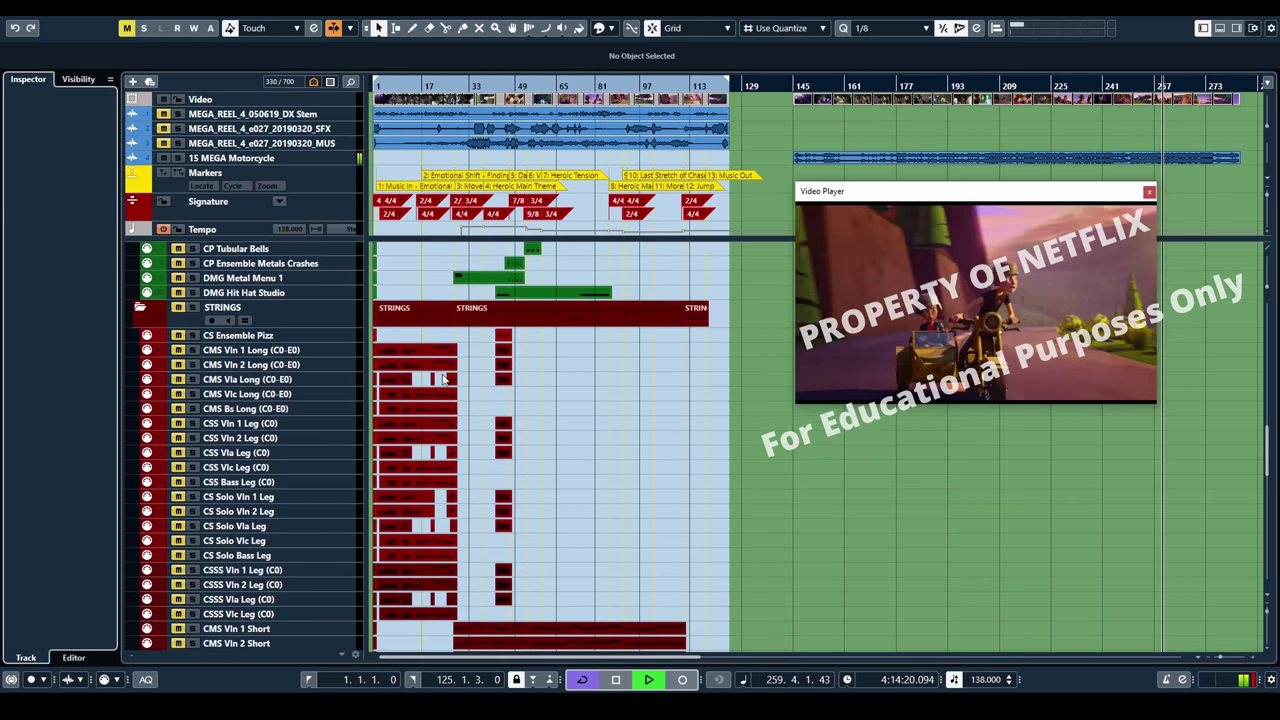
pyautogui.scroll(3, 443, 378)
pyautogui.scroll(3, 443, 378)
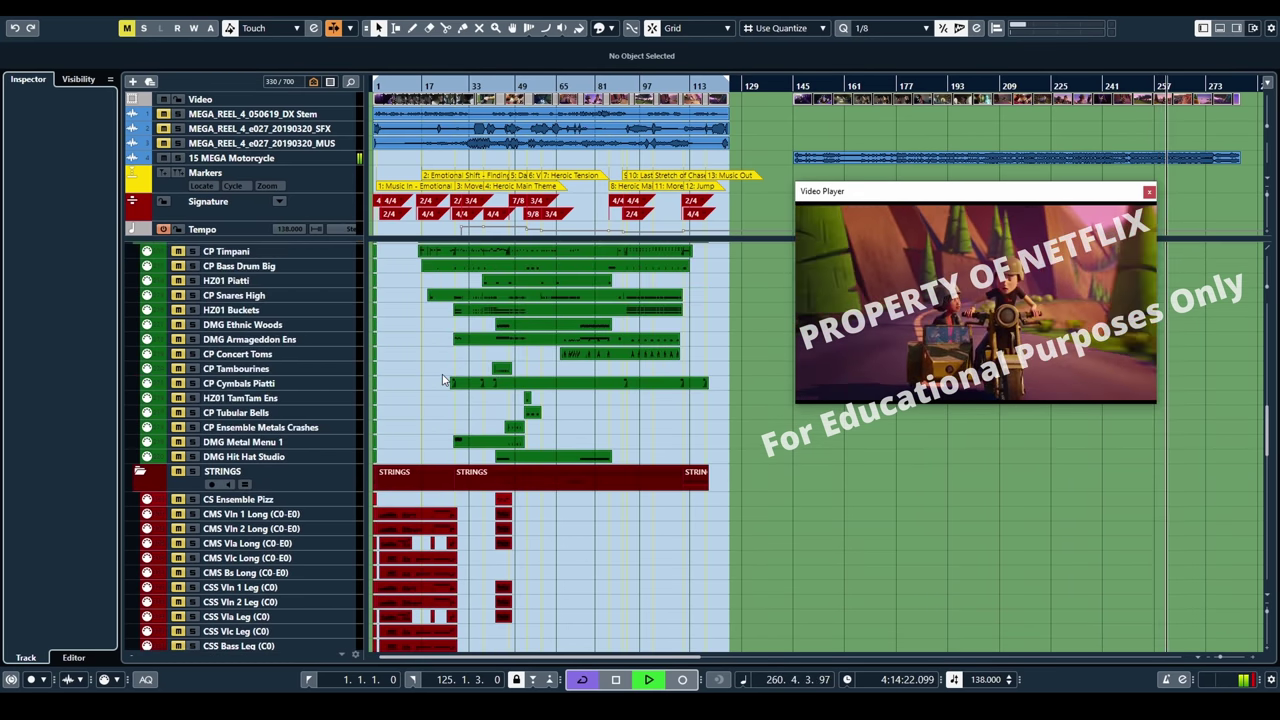
pyautogui.scroll(3, 443, 378)
pyautogui.scroll(3, 443, 378)
pyautogui.scroll(3, 443, 378)
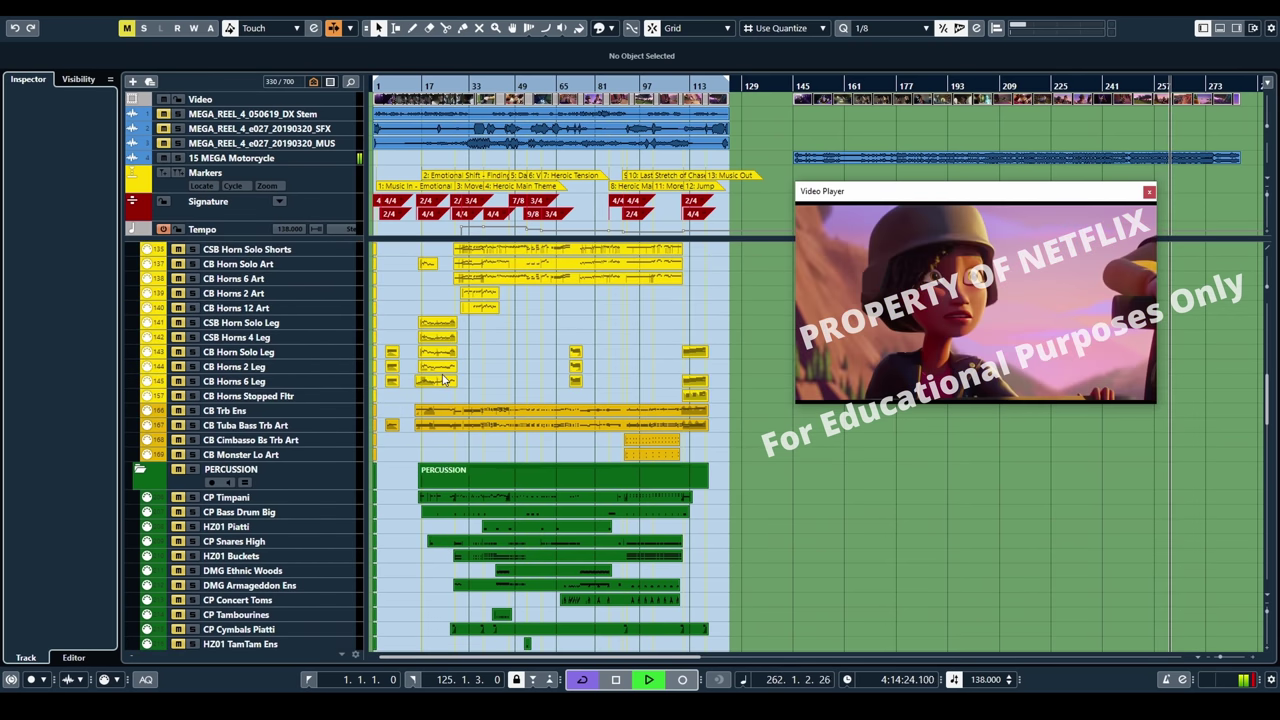
pyautogui.scroll(3, 443, 380)
pyautogui.scroll(3, 443, 380)
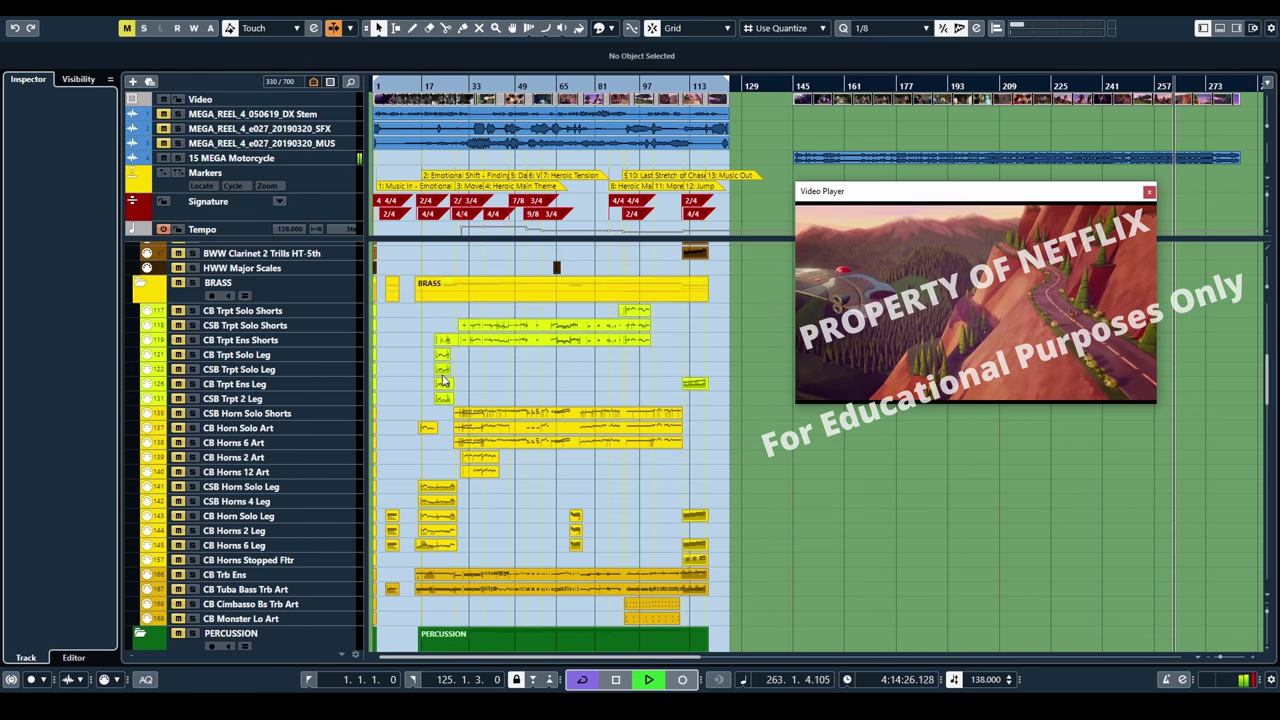
pyautogui.scroll(3, 443, 380)
pyautogui.scroll(6, 443, 380)
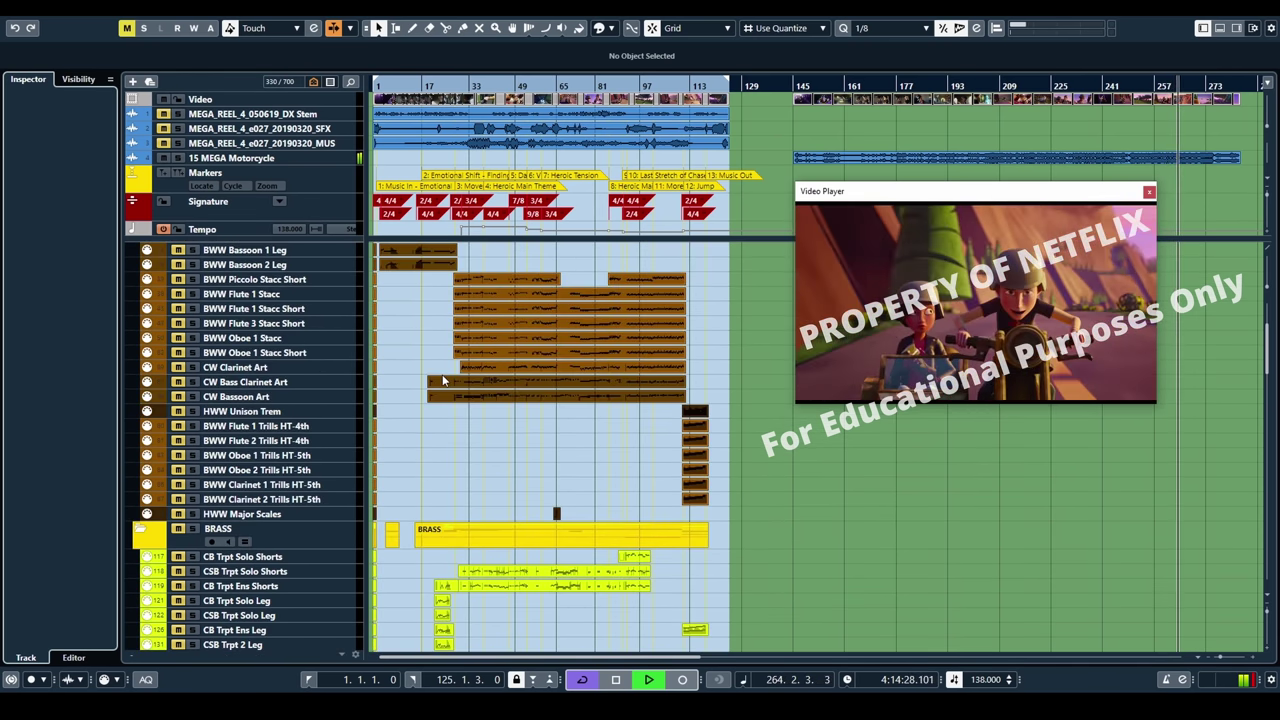
pyautogui.scroll(3, 443, 380)
pyautogui.scroll(3, 443, 380)
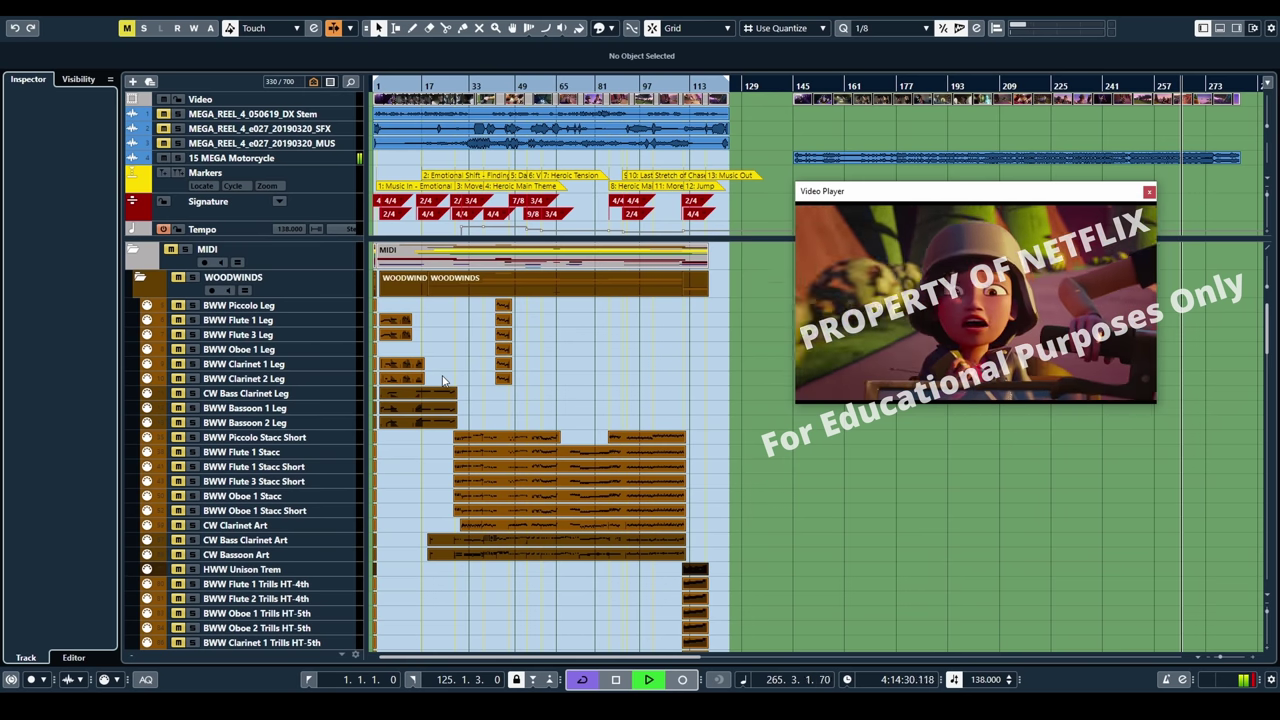
# Scroll down again through strings, vocals and keys to the piano tracks
pyautogui.scroll(-3, 443, 380)
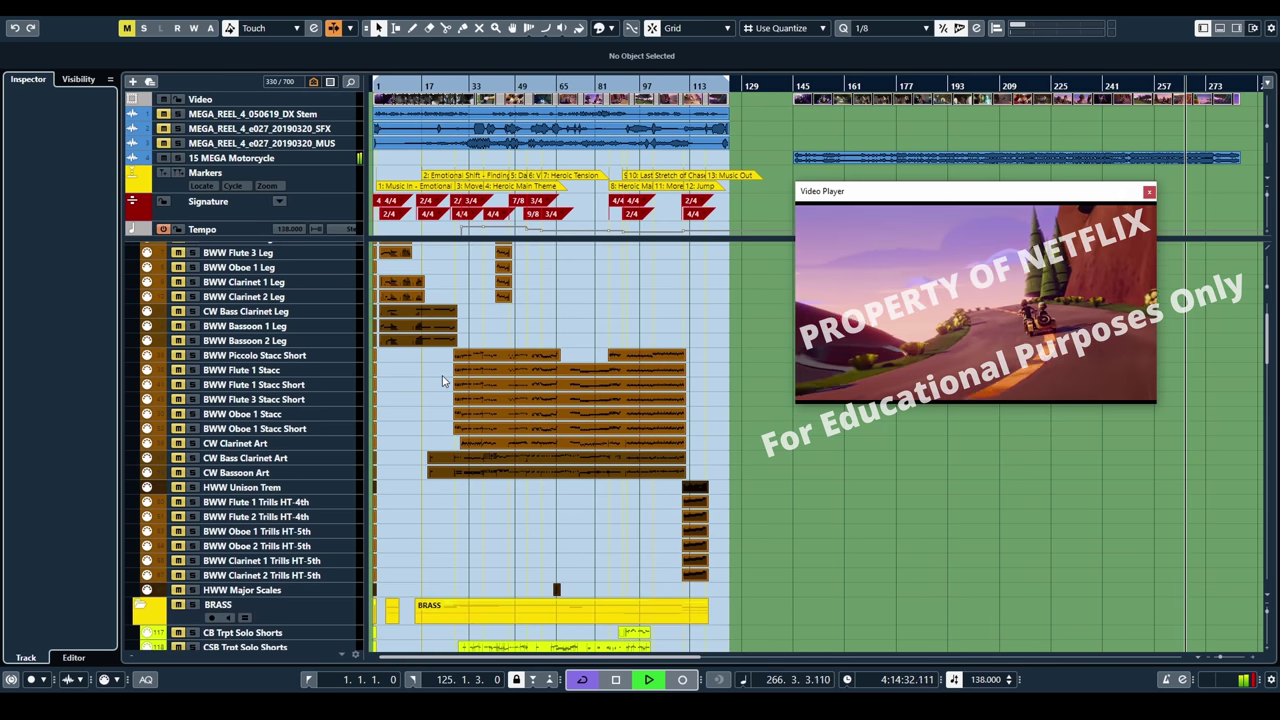
pyautogui.scroll(-3, 443, 380)
pyautogui.scroll(-3, 443, 380)
pyautogui.scroll(-3, 443, 380)
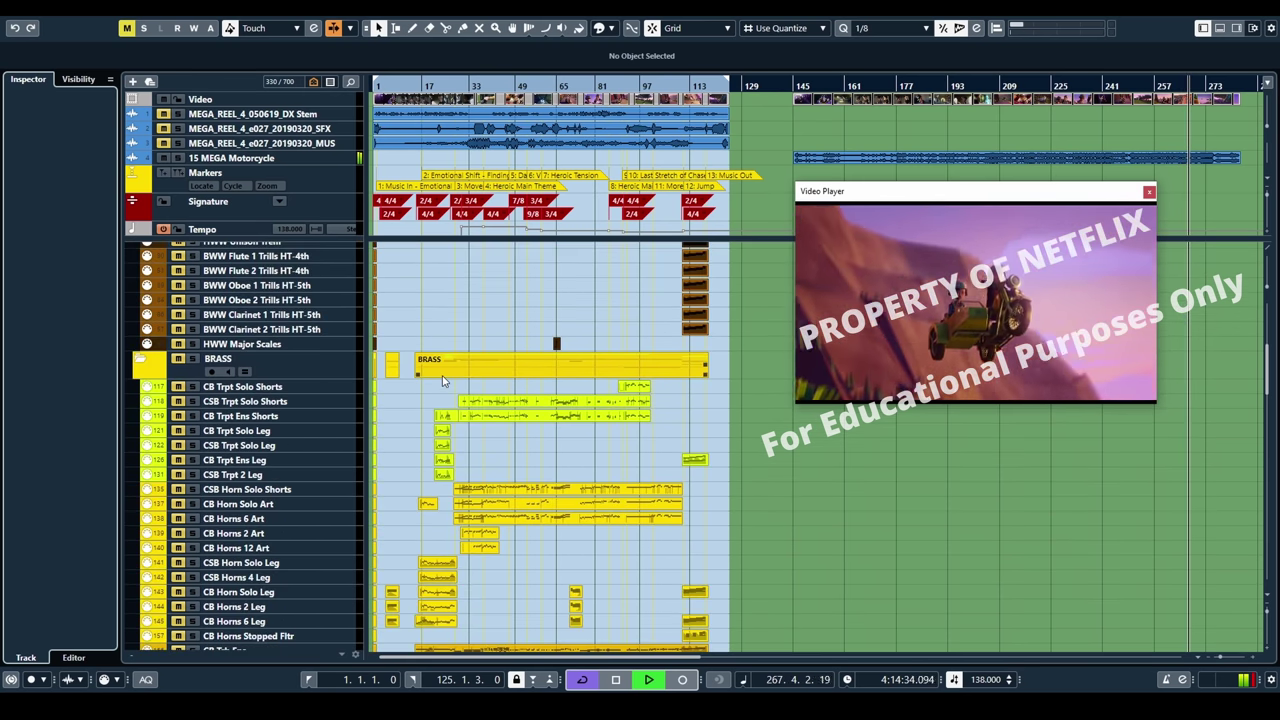
pyautogui.scroll(-3, 443, 380)
pyautogui.scroll(-3, 443, 380)
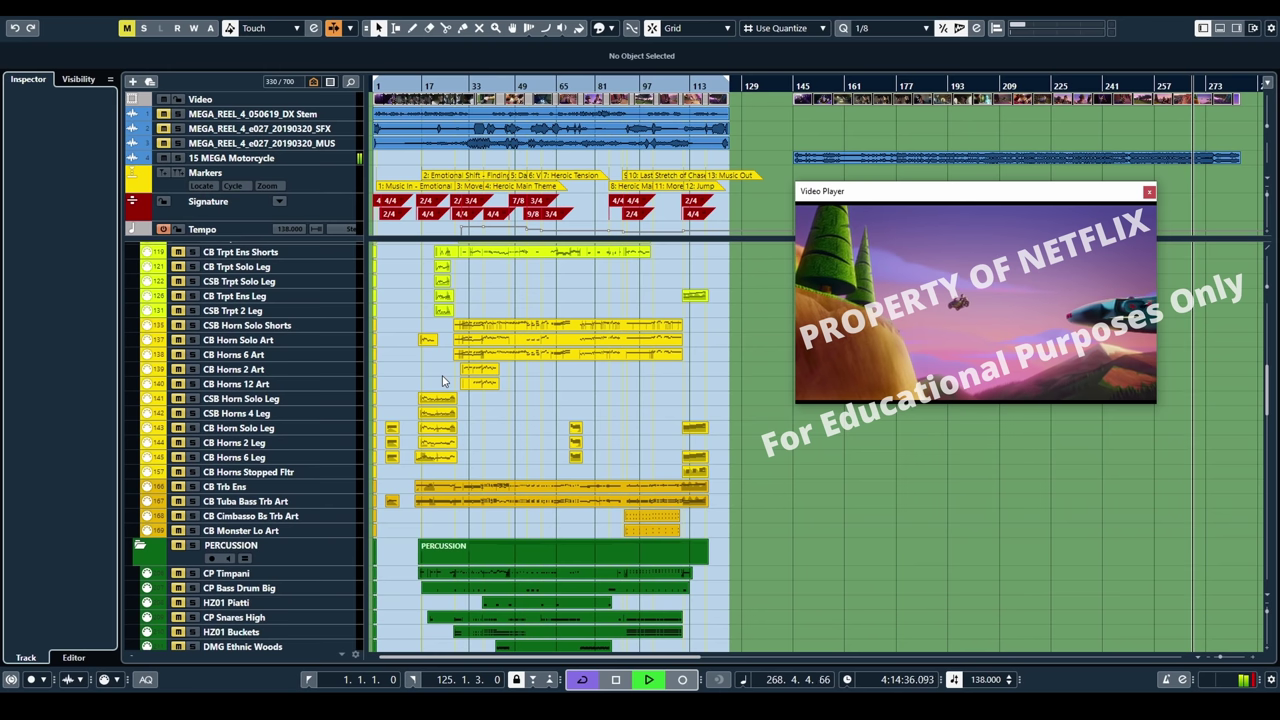
pyautogui.scroll(-3, 443, 380)
pyautogui.scroll(-3, 443, 380)
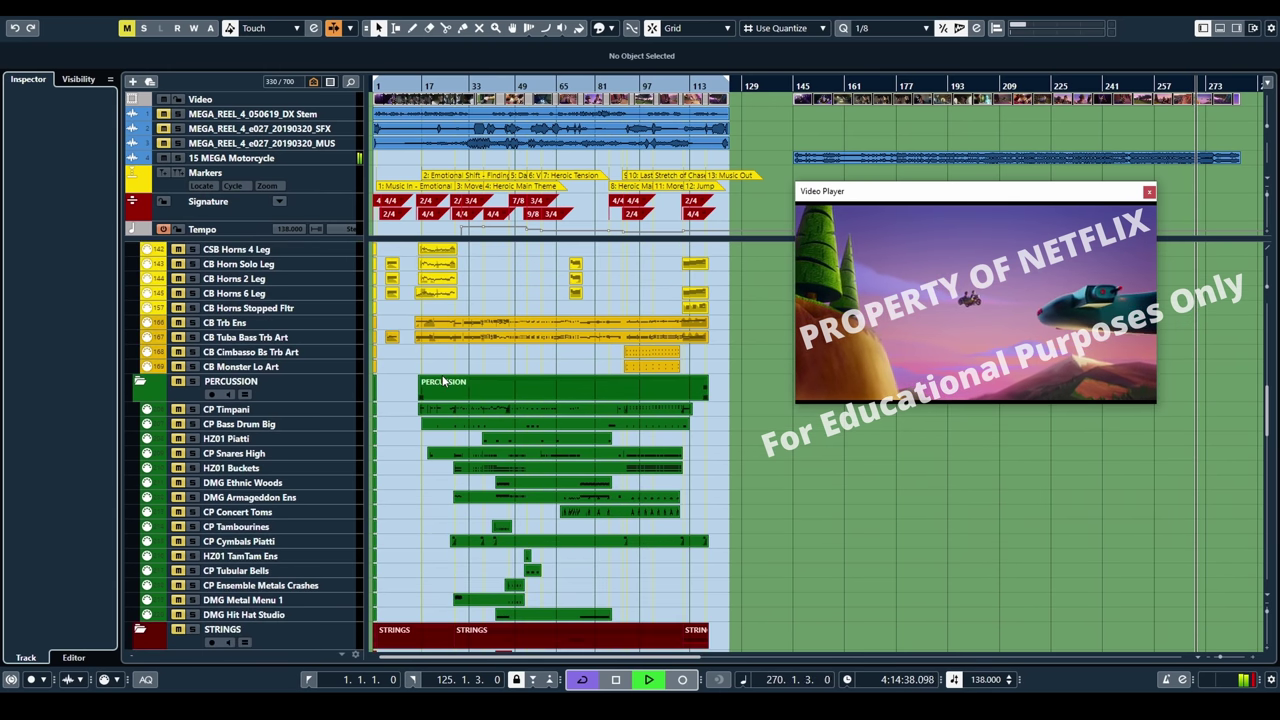
pyautogui.scroll(-3, 443, 381)
pyautogui.scroll(-3, 443, 380)
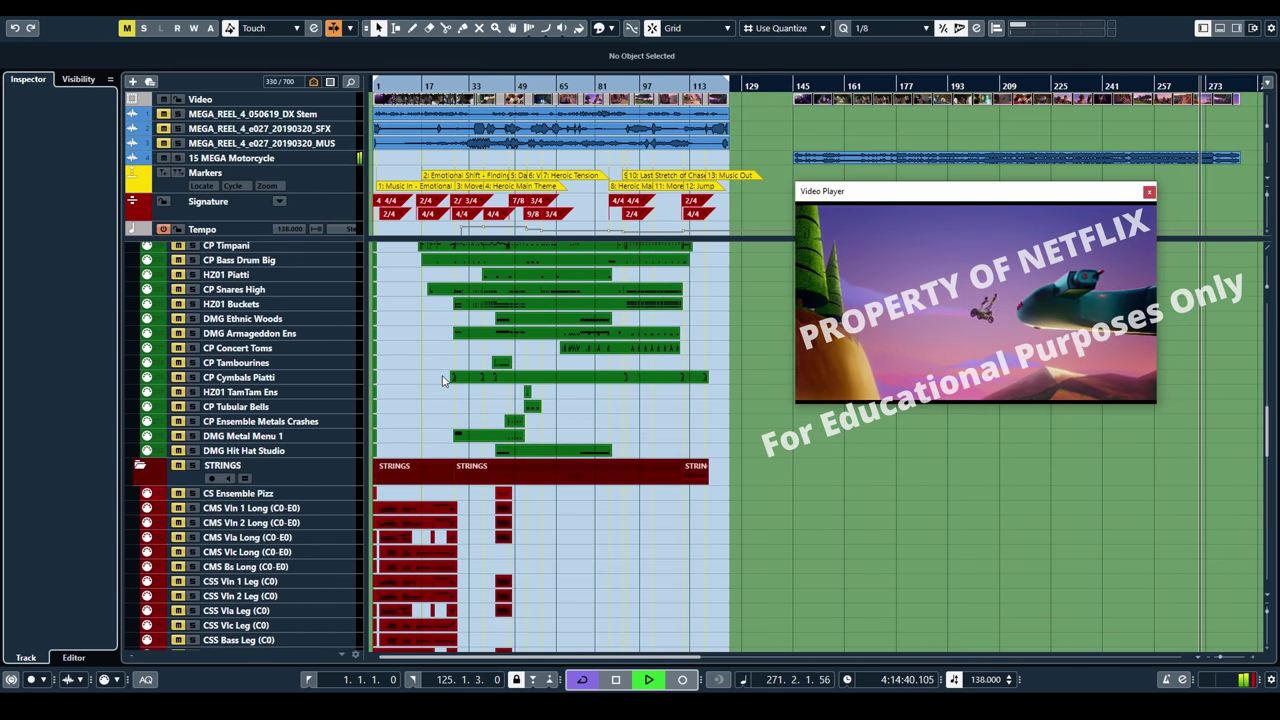
pyautogui.scroll(-3, 443, 380)
pyautogui.scroll(-3, 443, 381)
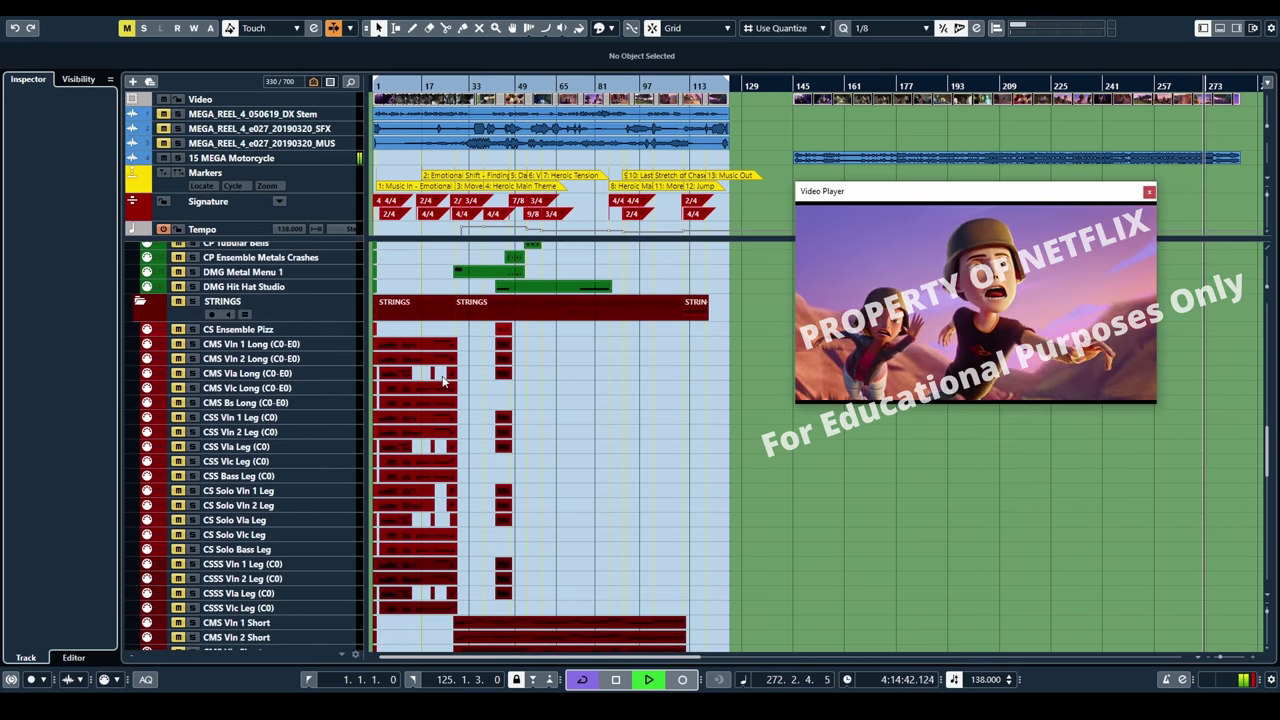
pyautogui.scroll(-3, 443, 380)
pyautogui.scroll(-3, 443, 381)
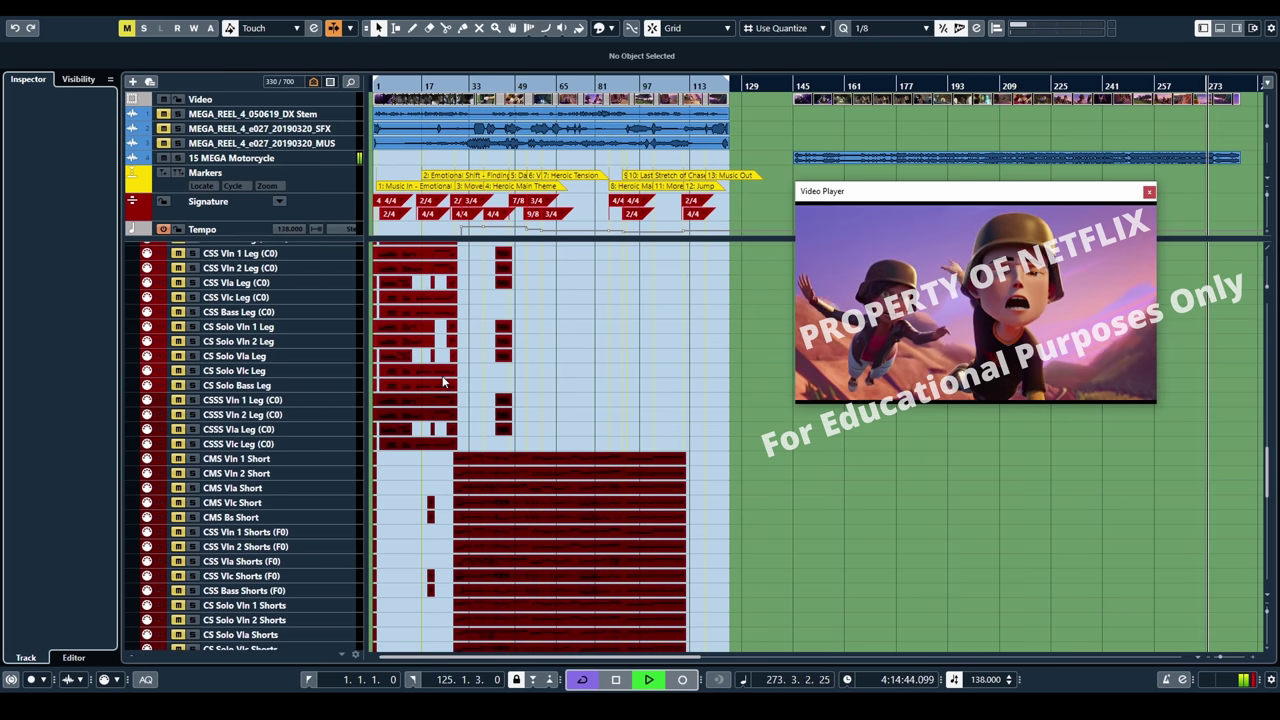
pyautogui.scroll(-3, 443, 381)
pyautogui.scroll(-3, 443, 381)
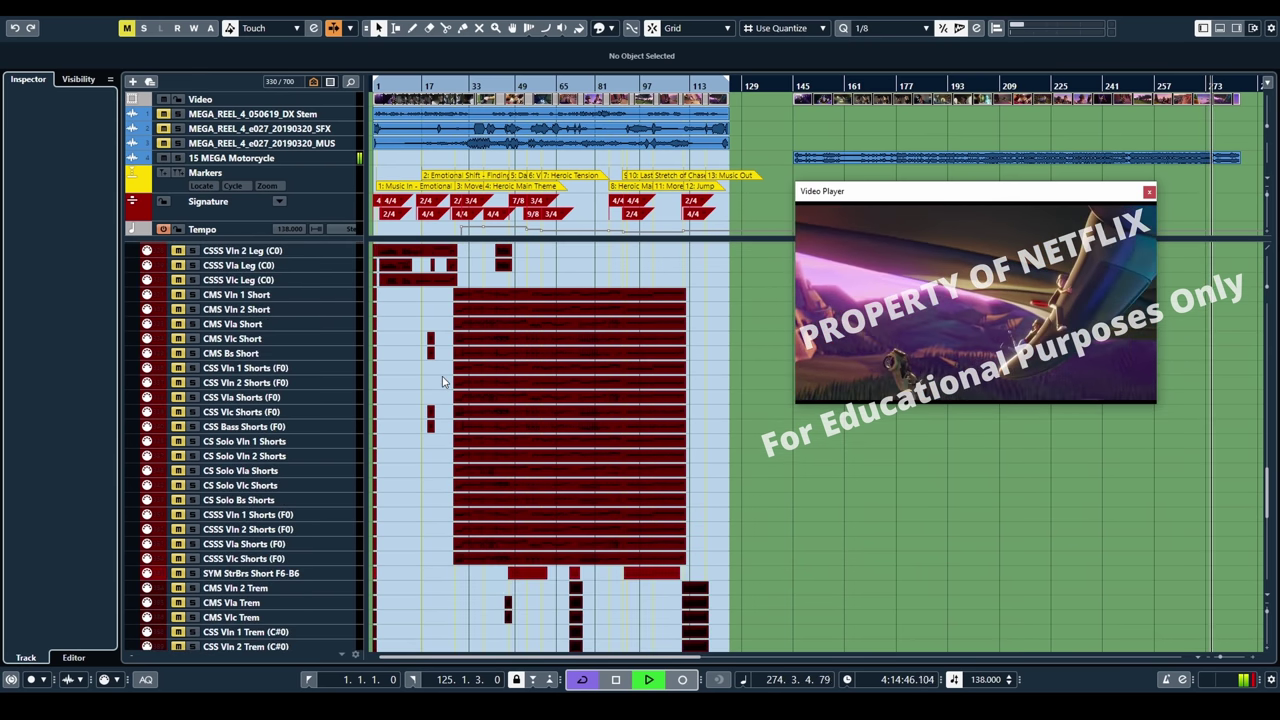
pyautogui.scroll(-3, 443, 381)
pyautogui.scroll(-3, 443, 381)
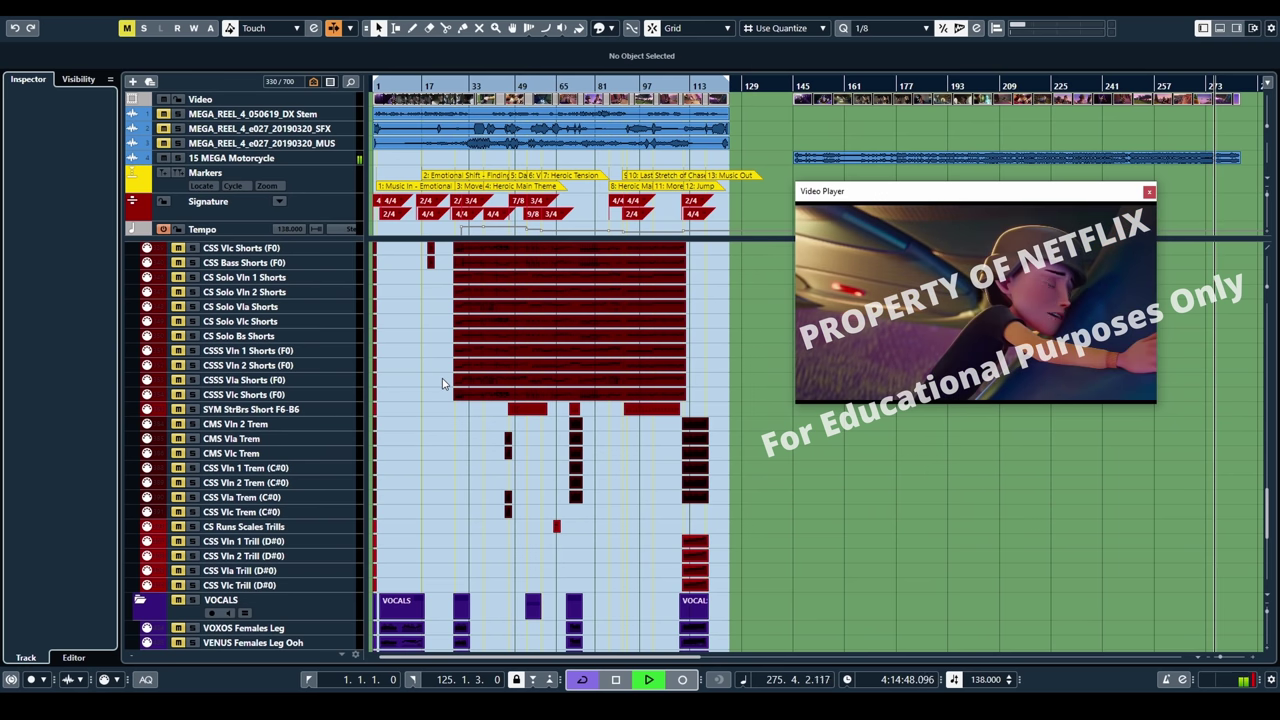
pyautogui.scroll(-3, 443, 383)
pyautogui.scroll(-3, 443, 383)
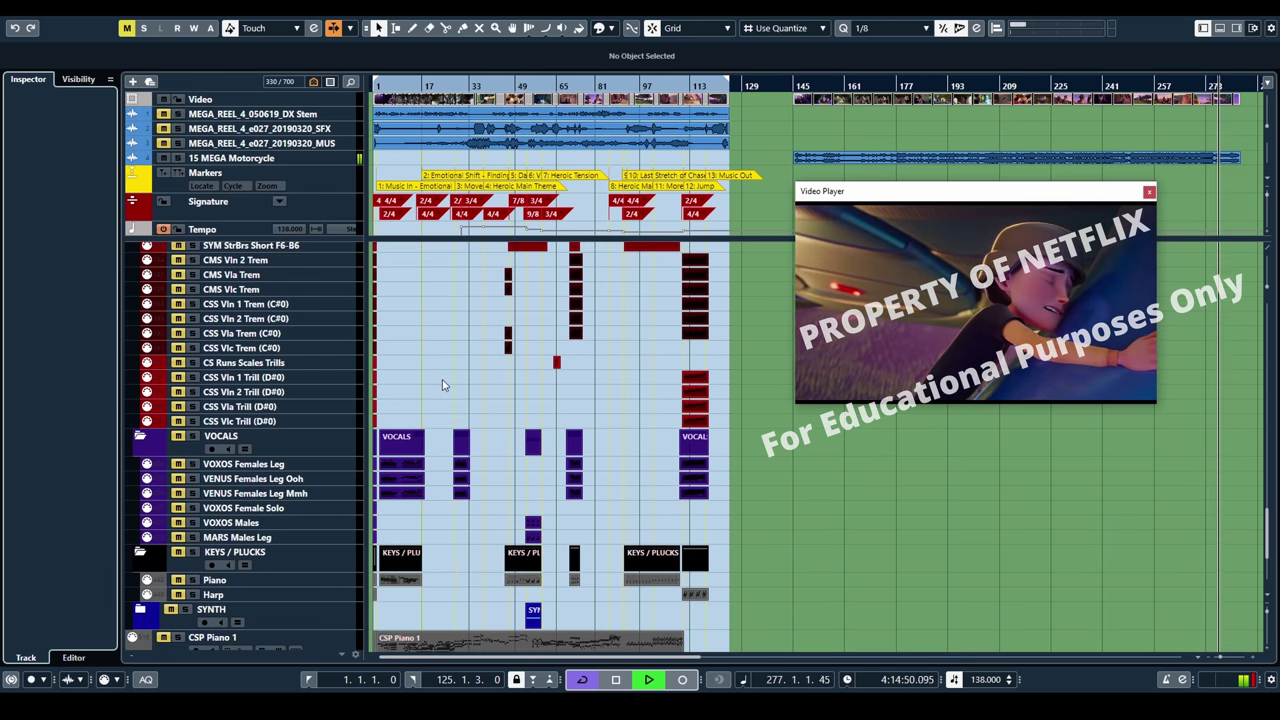
pyautogui.scroll(-3, 443, 386)
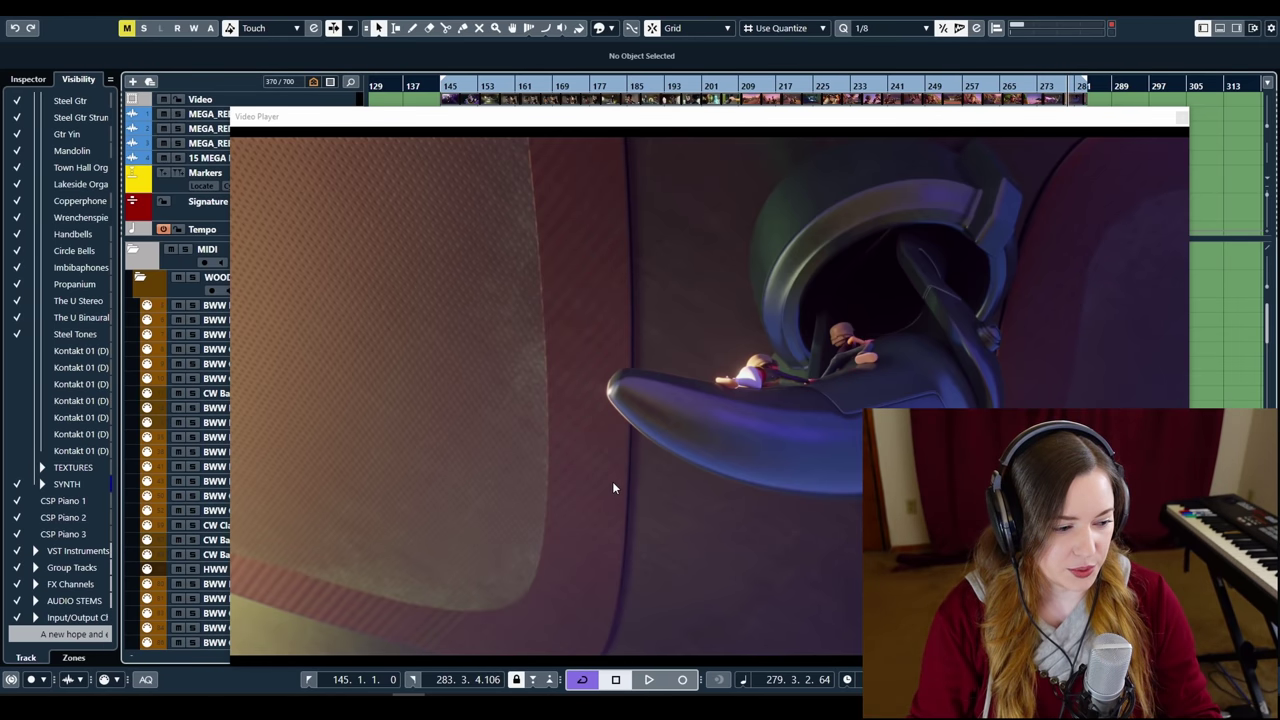
pyautogui.click(1181, 117)
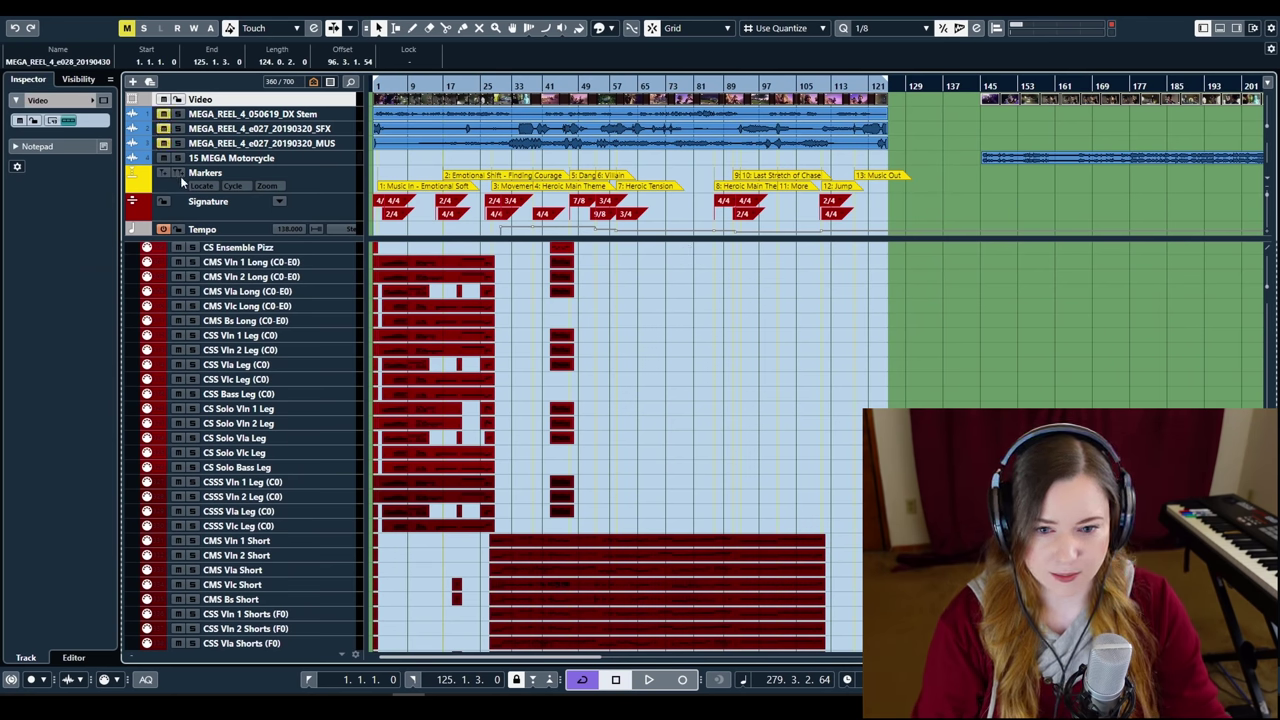
# Select the 15 MEGA Motorcycle track and scroll up to the WOODWINDS folder
pyautogui.click(165, 158)
pyautogui.scroll(3, 551, 452)
pyautogui.scroll(15, 551, 452)
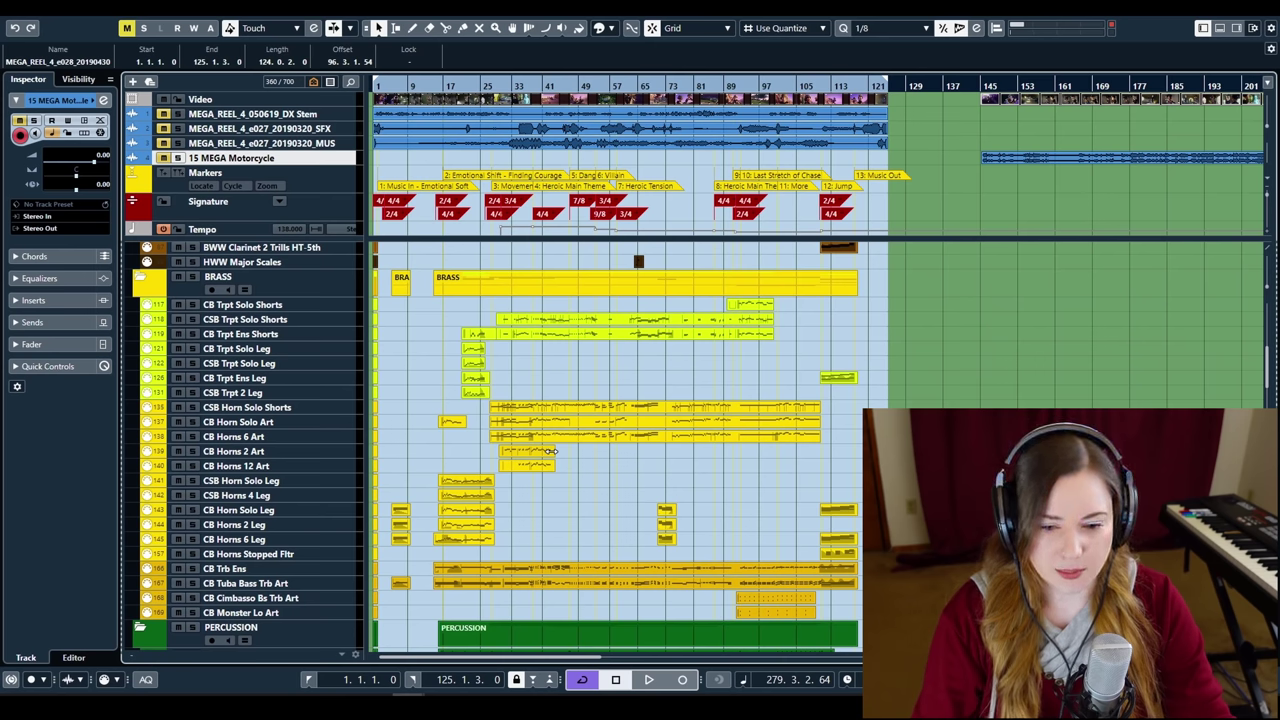
pyautogui.scroll(5, 551, 452)
pyautogui.scroll(5, 551, 457)
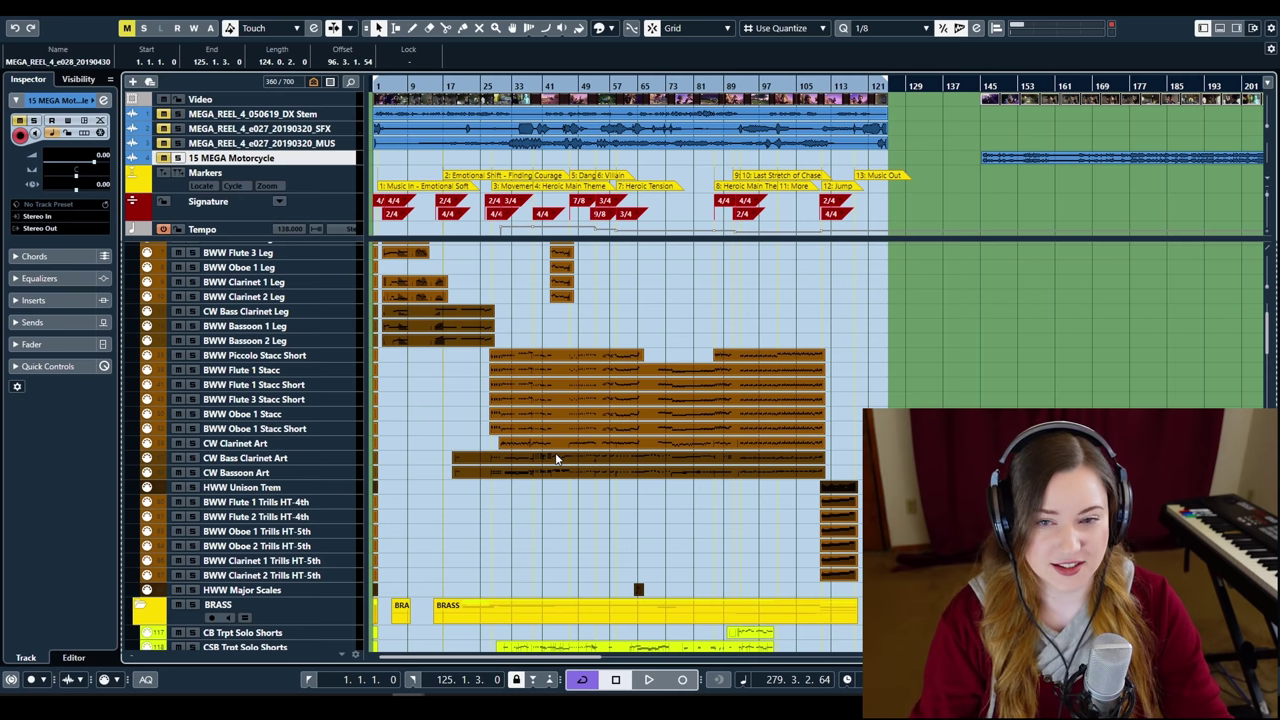
pyautogui.scroll(3, 530, 452)
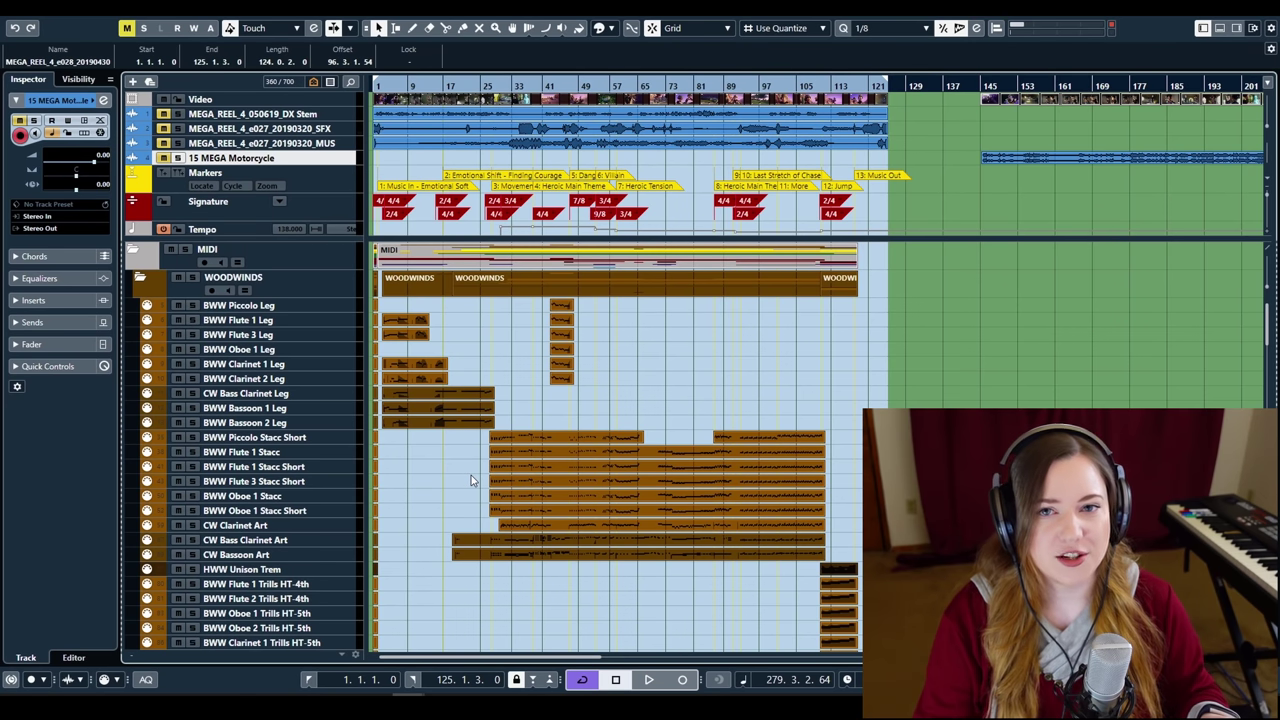
# Scroll down and back up through the strings tracks in the track list
pyautogui.scroll(-10, 465, 471)
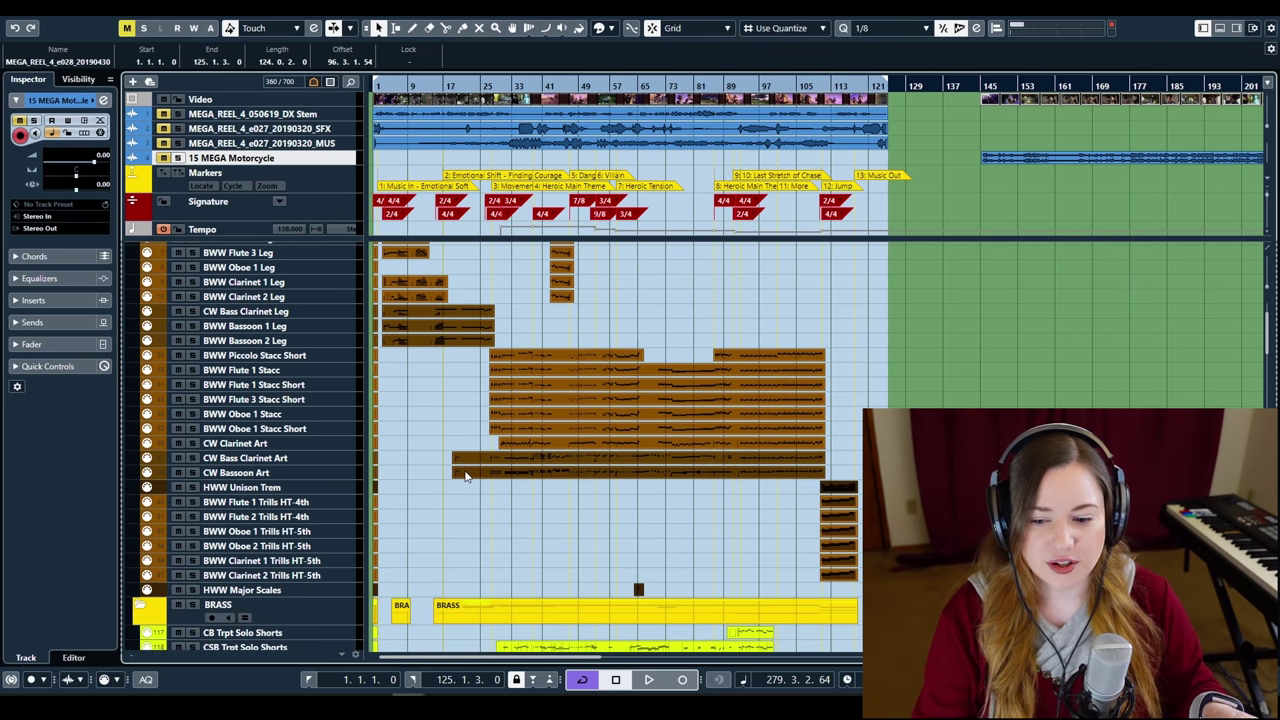
pyautogui.scroll(-15, 465, 476)
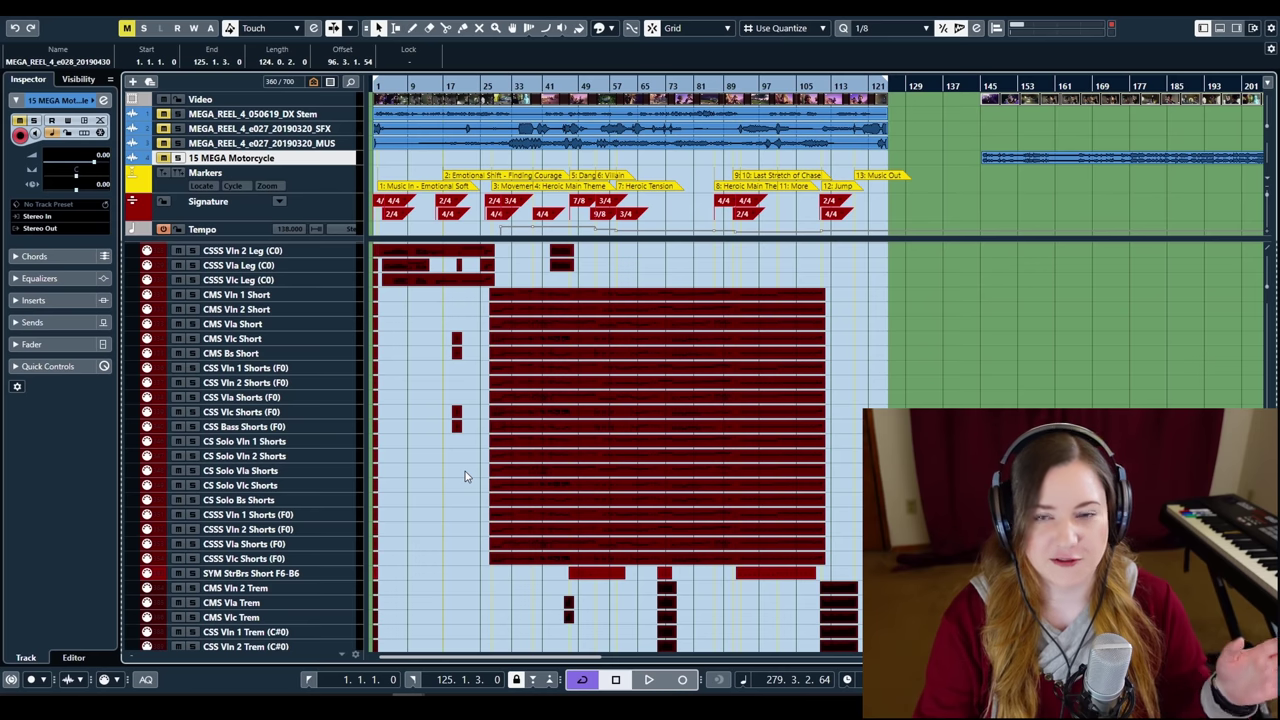
pyautogui.scroll(3, 465, 476)
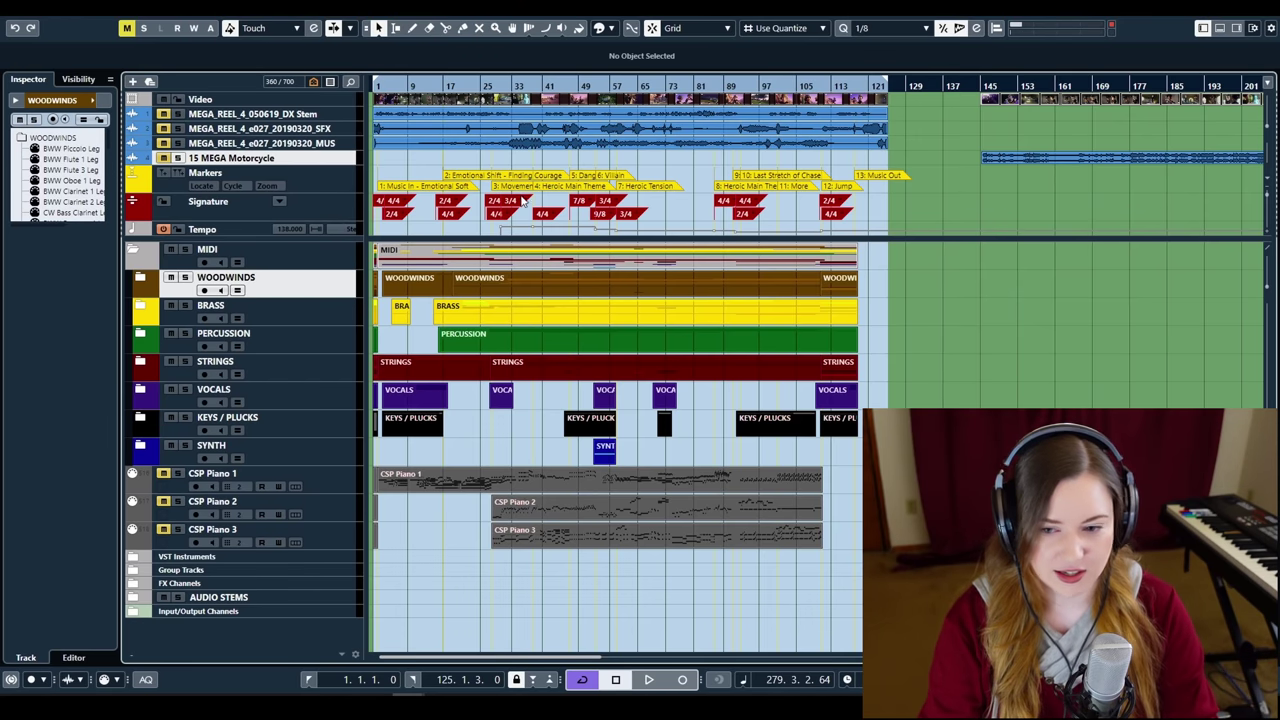
# Zoom in on the opening bars and place the playhead at the start of bar 17
pyautogui.click(447, 193)
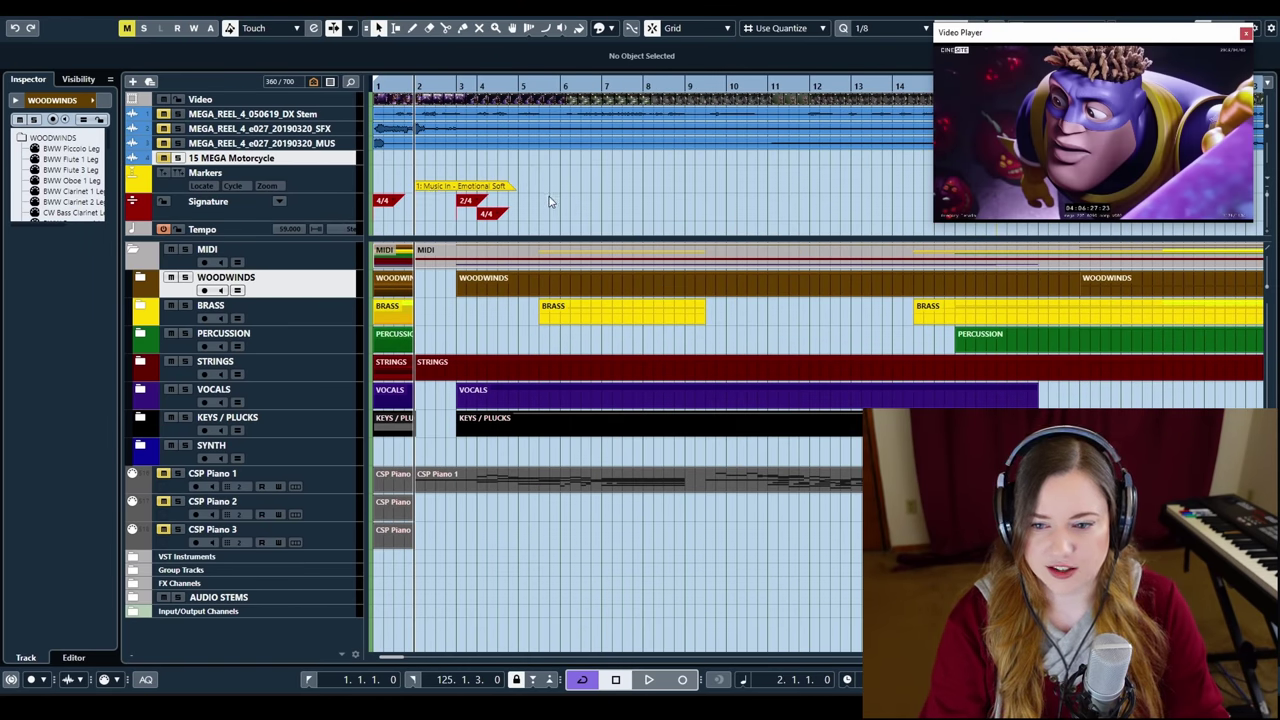
pyautogui.hscroll(3, 548, 203)
pyautogui.hscroll(4, 548, 203)
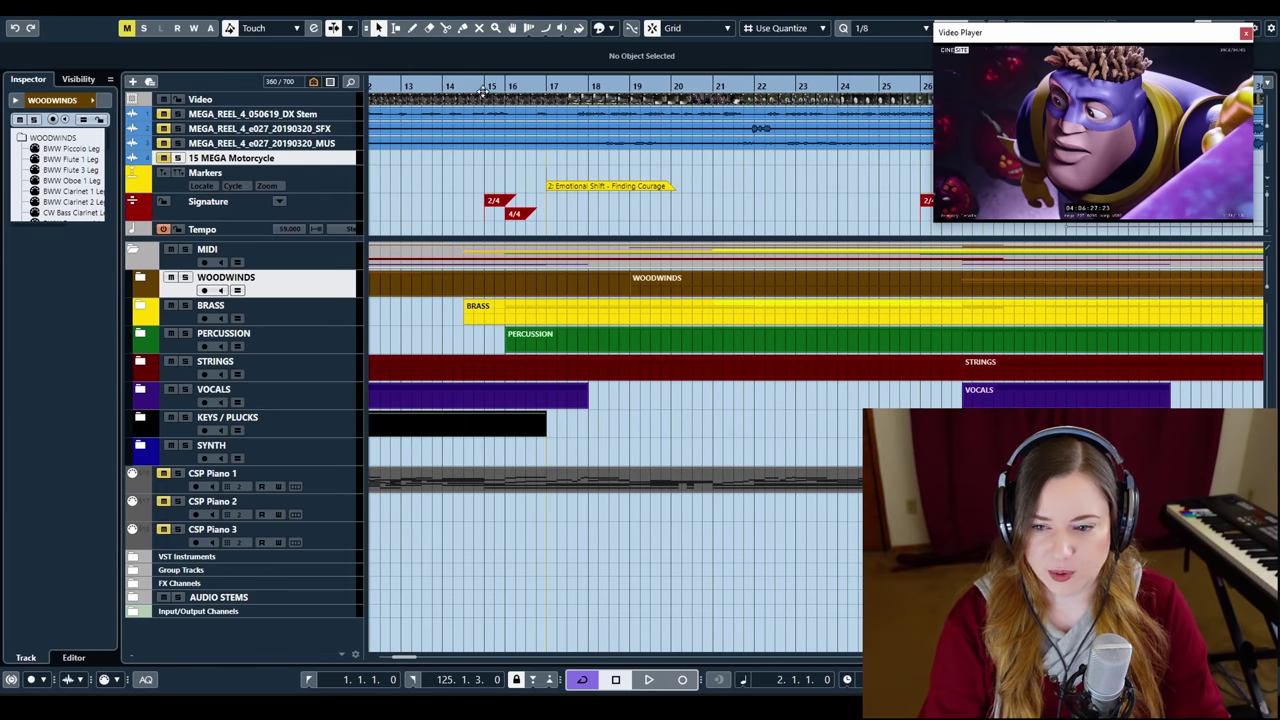
pyautogui.click(484, 86)
pyautogui.click(517, 86)
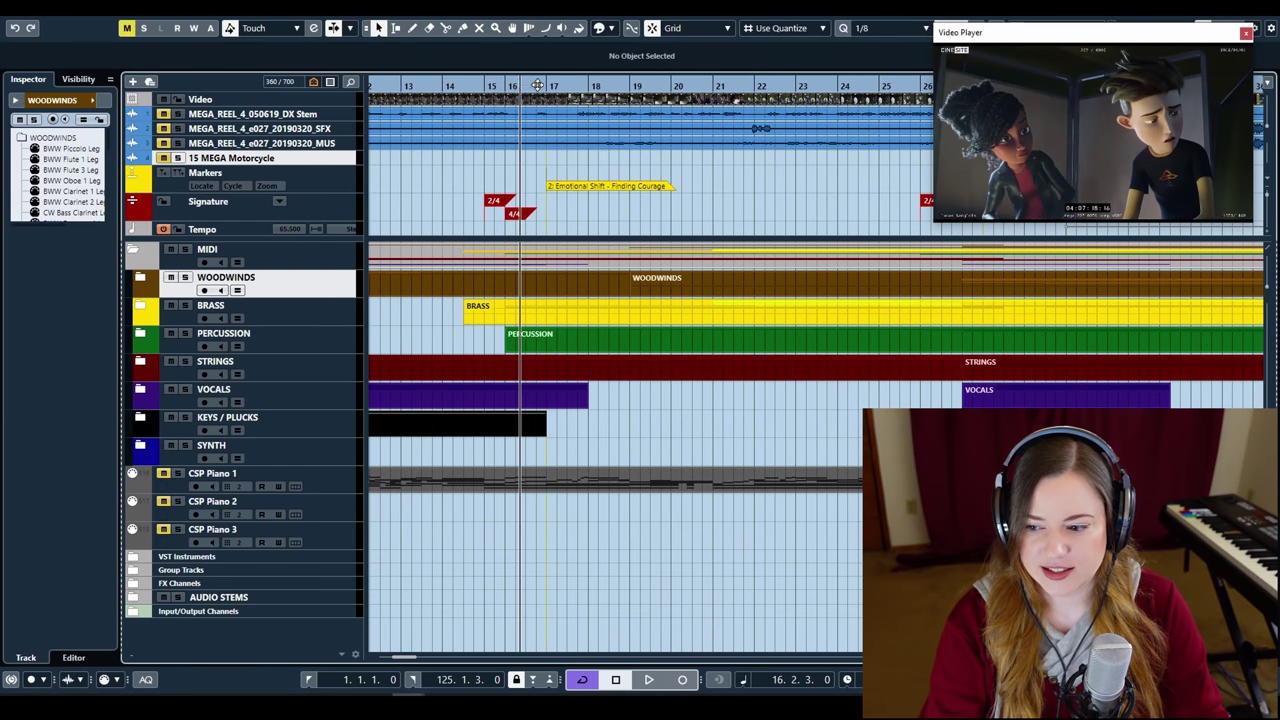
pyautogui.click(548, 86)
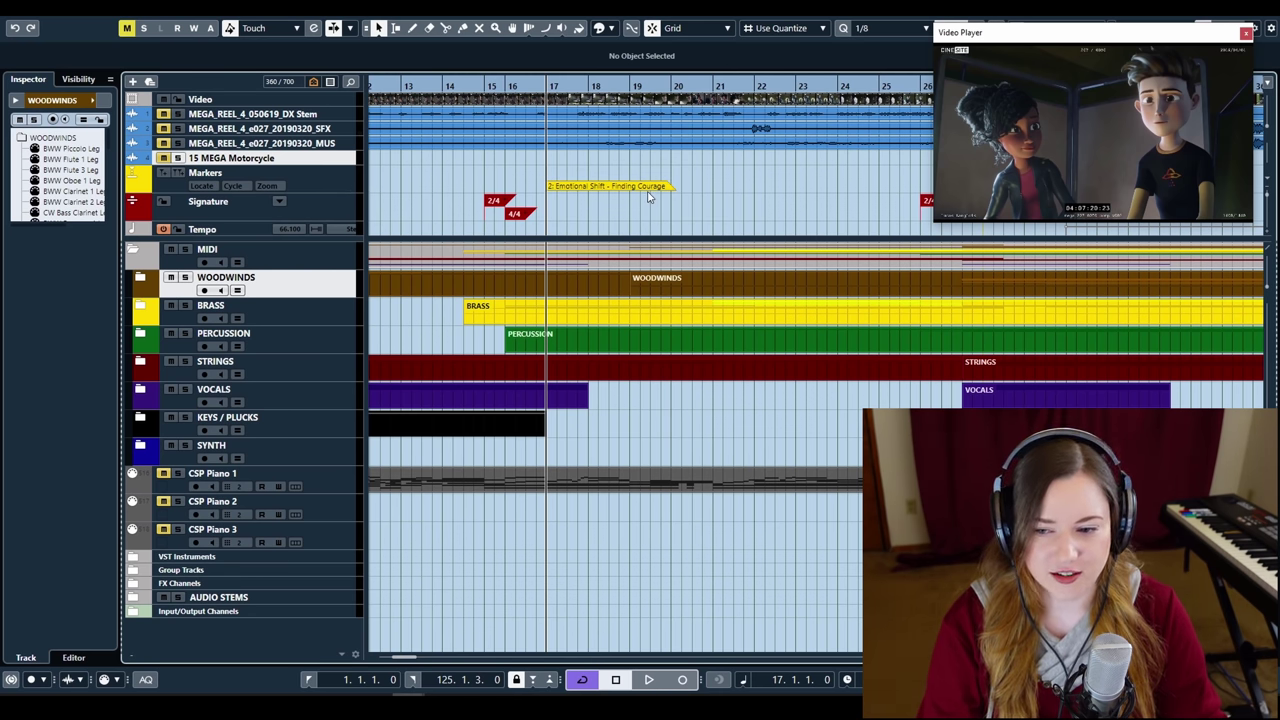
# Jump to the 3: Movement Starts marker and move the playhead to the start of bar 30
pyautogui.hscroll(-4, 647, 197)
pyautogui.hotkey('shift', 'n')
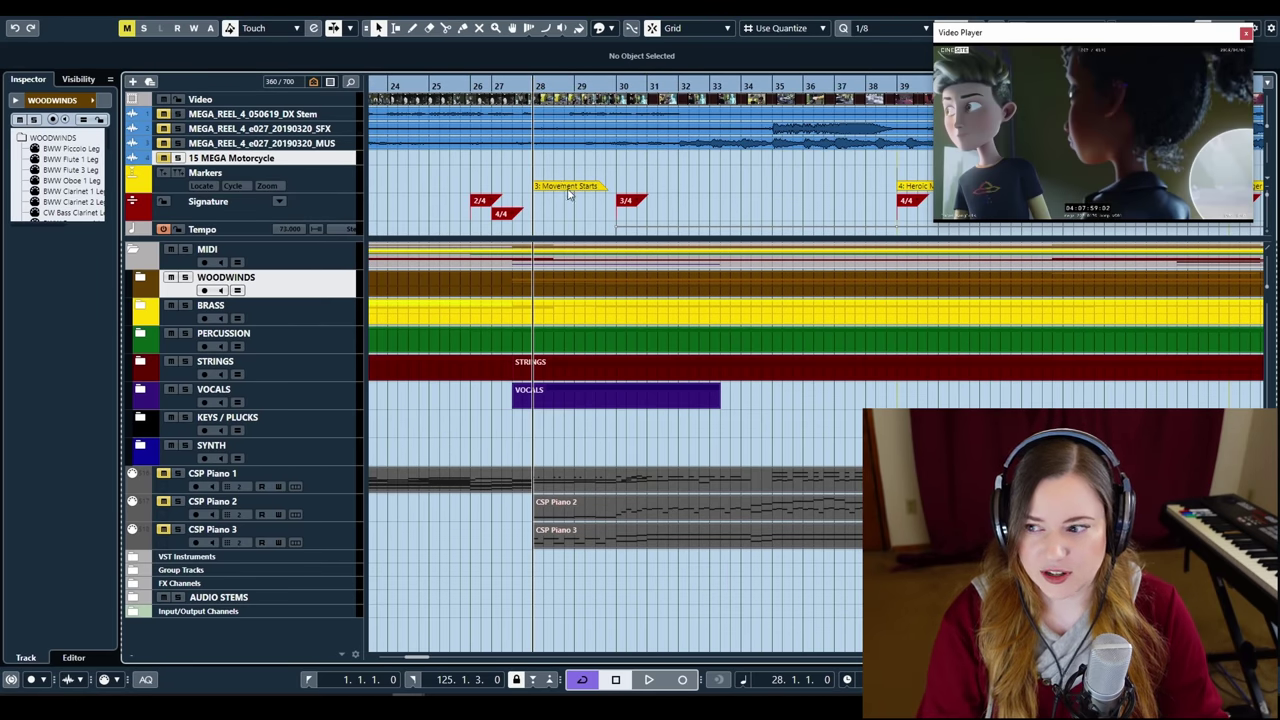
pyautogui.click(584, 86)
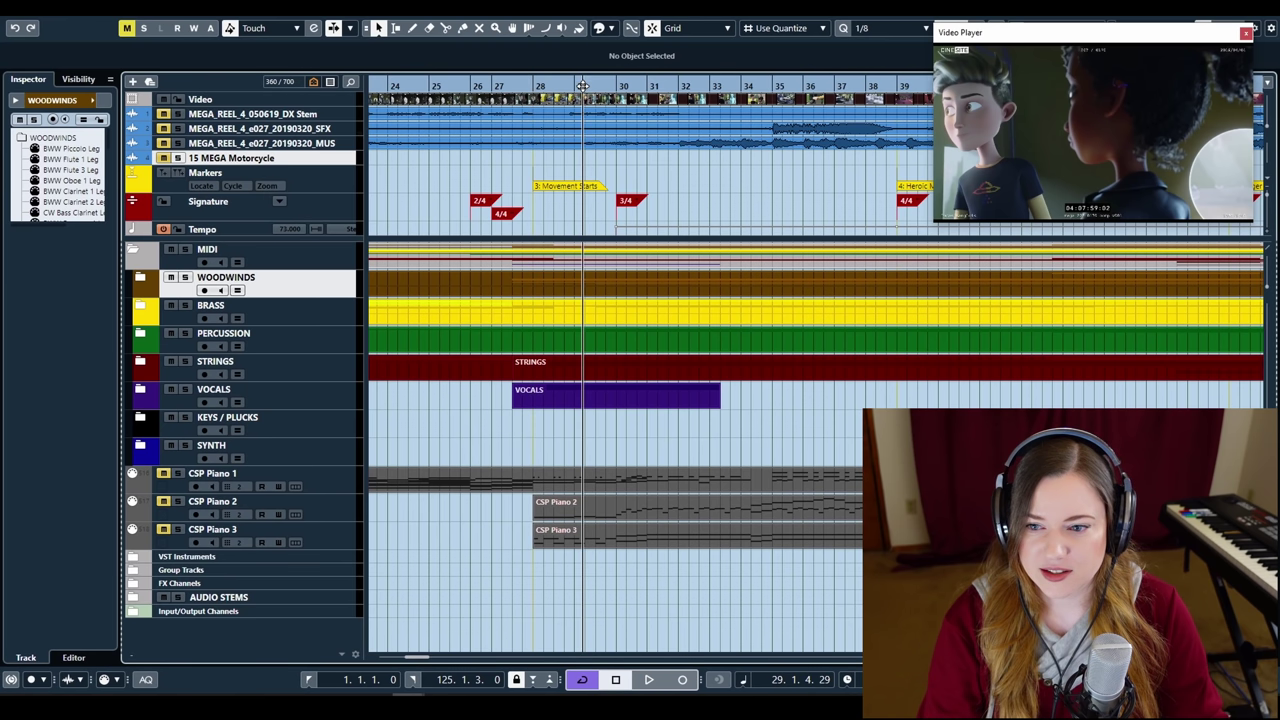
pyautogui.click(600, 86)
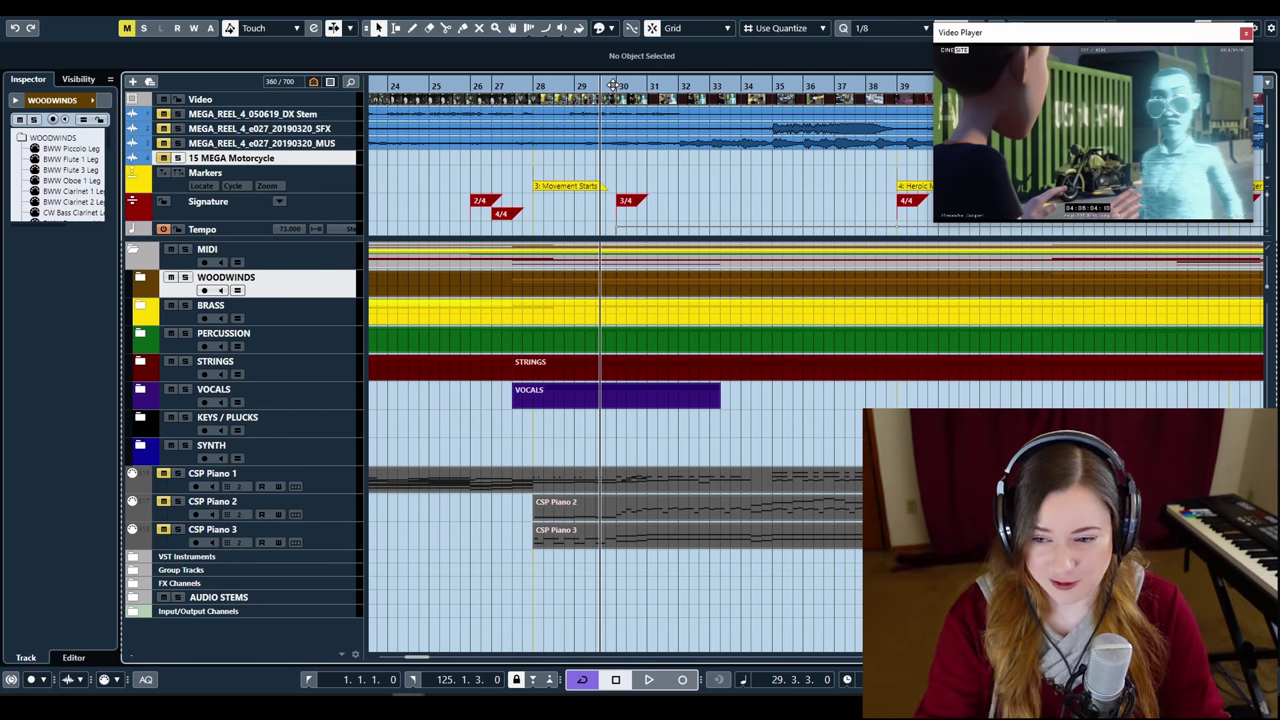
pyautogui.click(618, 86)
# Jump to the 4: Heroic Main Theme marker and scrub back to about bar 36
pyautogui.hotkey('shift', 'n')
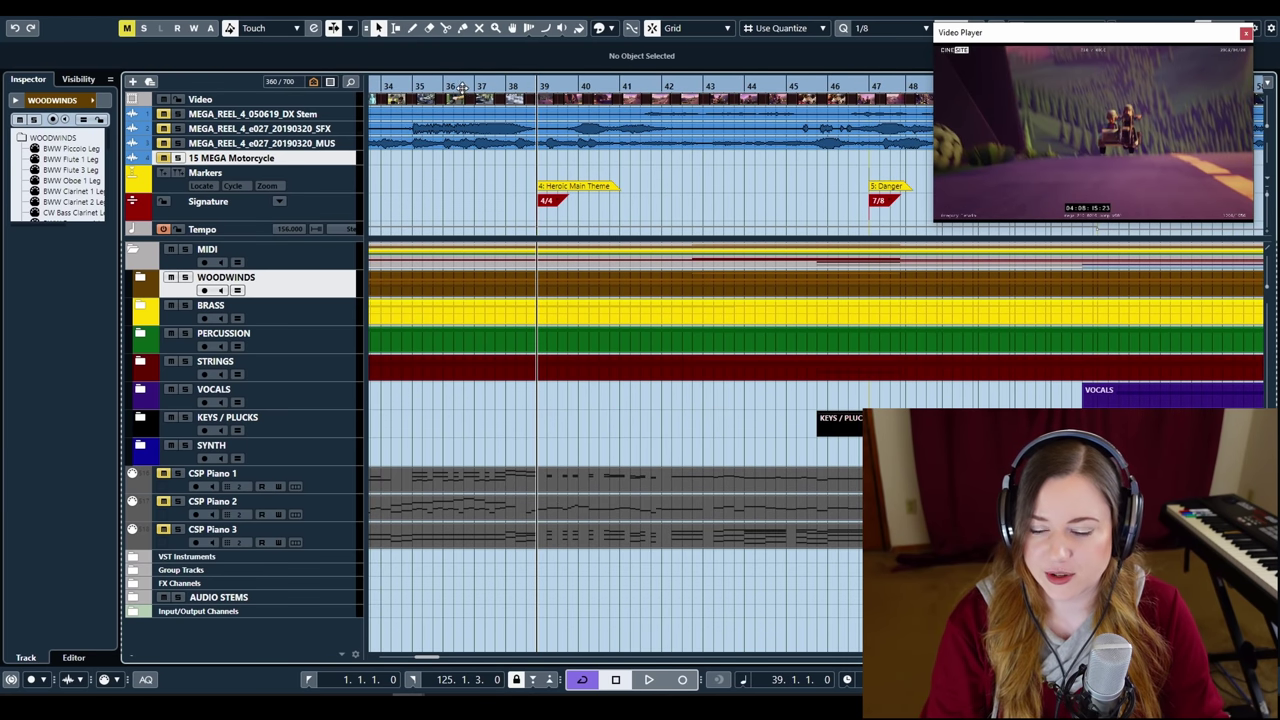
pyautogui.moveTo(444, 87); pyautogui.dragTo(545, 110)
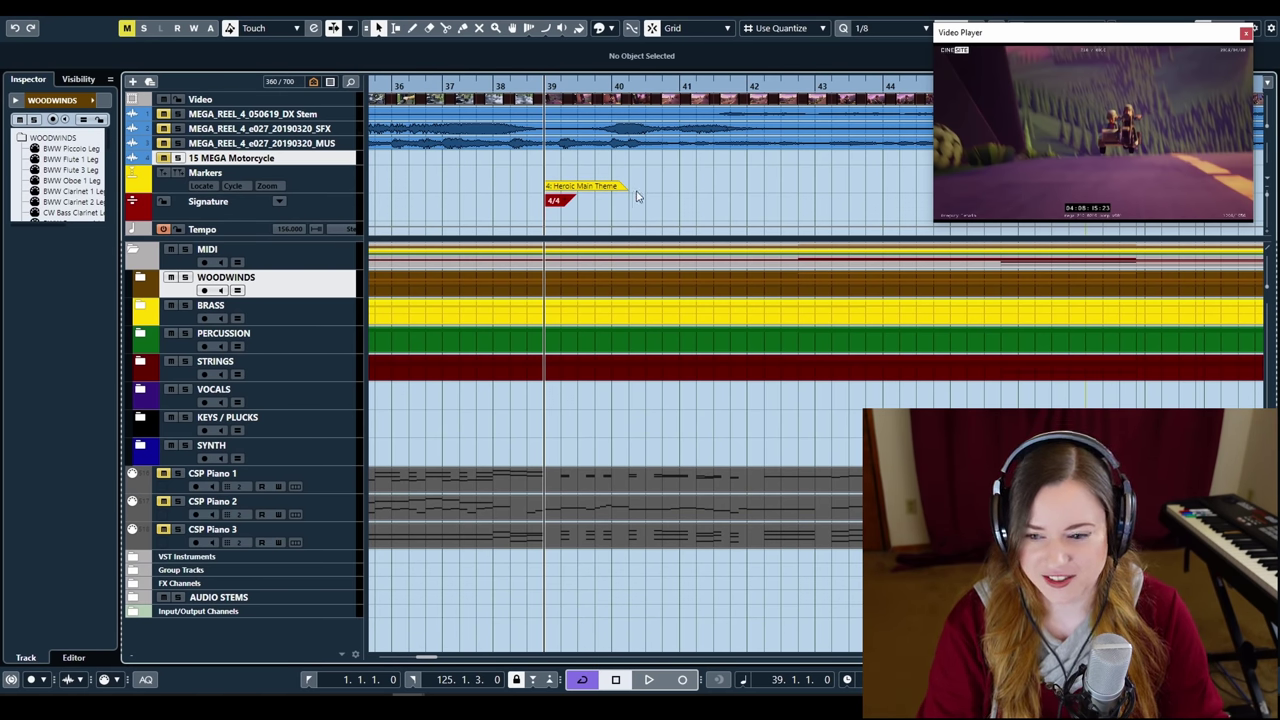
pyautogui.hscroll(-2, 652, 187)
pyautogui.hscroll(8, 652, 187)
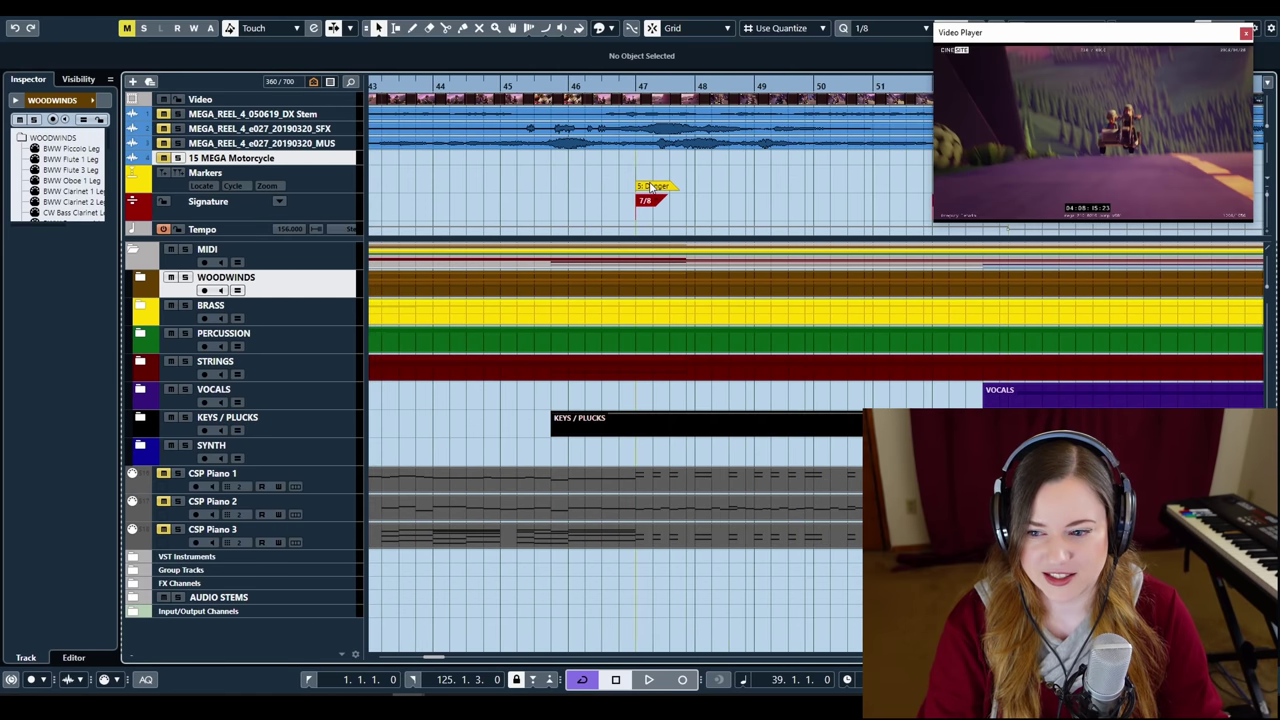
# Jump to the Danger marker and select the Villain marker at bar 53
pyautogui.hotkey('shift', 'n')
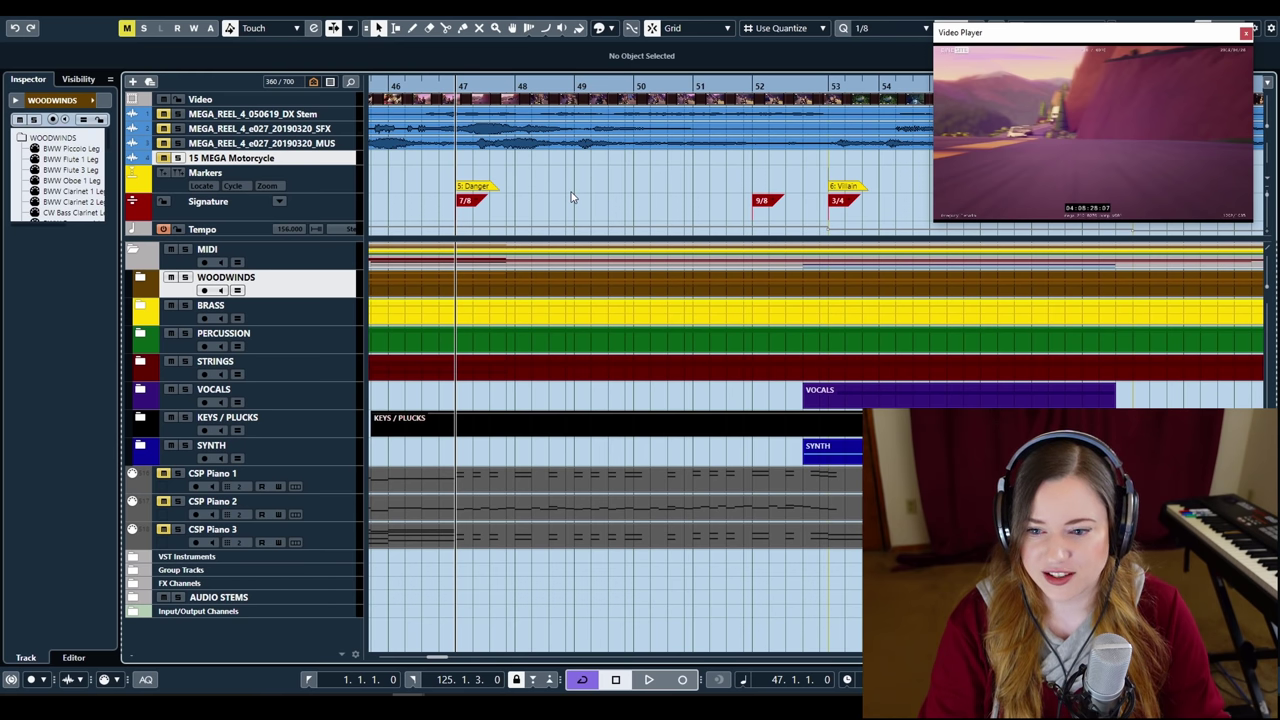
pyautogui.hscroll(5, 571, 197)
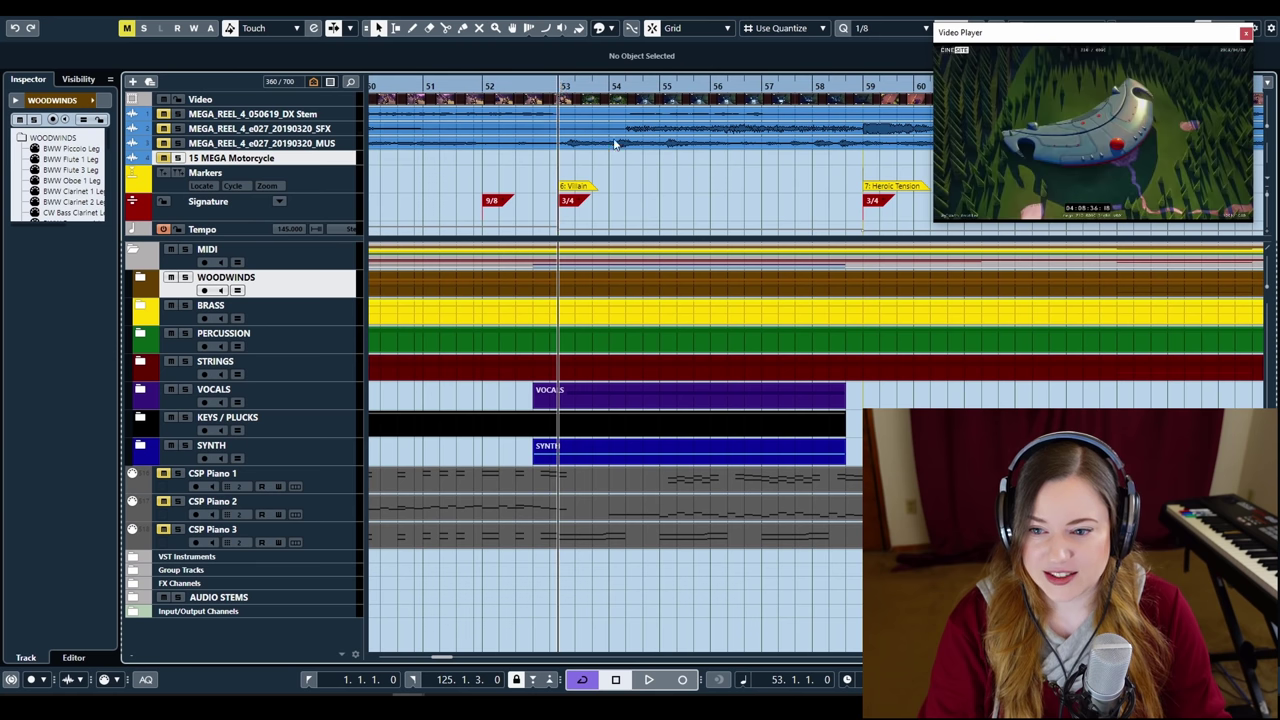
pyautogui.click(575, 186)
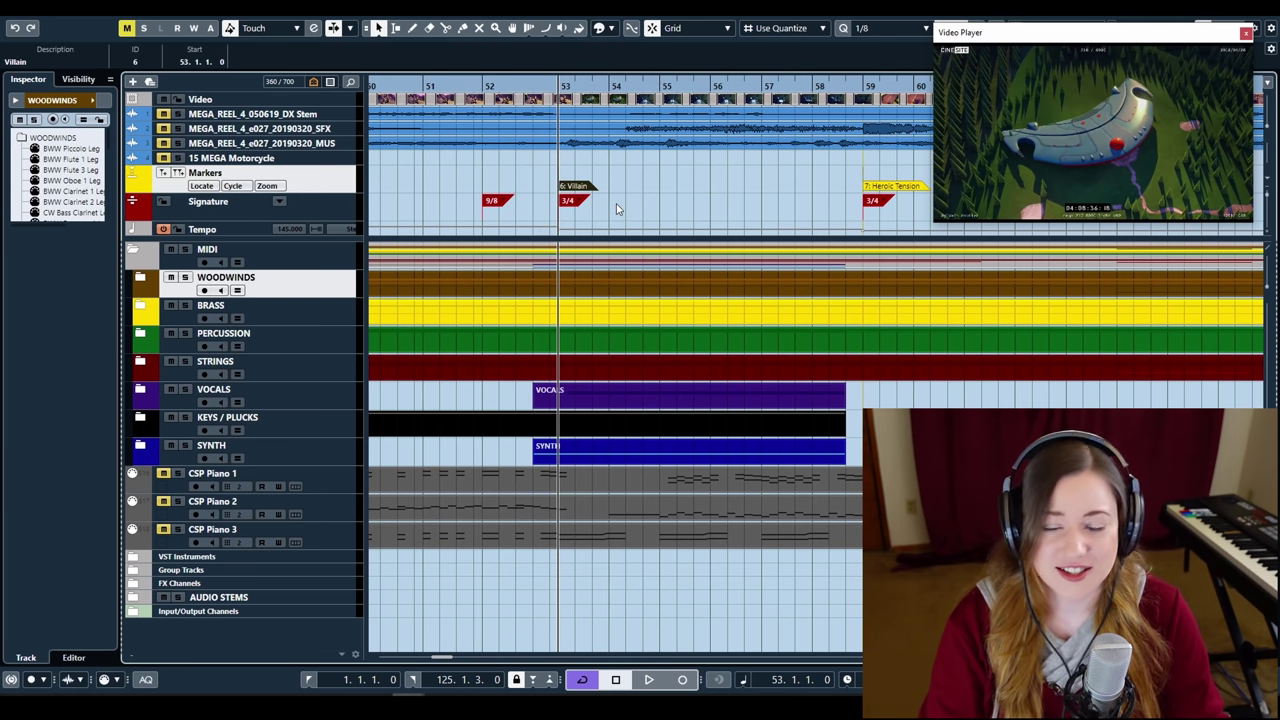
# Select the Heroic Tension marker and scrub the picture forward to around bar 73
pyautogui.hotkey('shift', 'n')
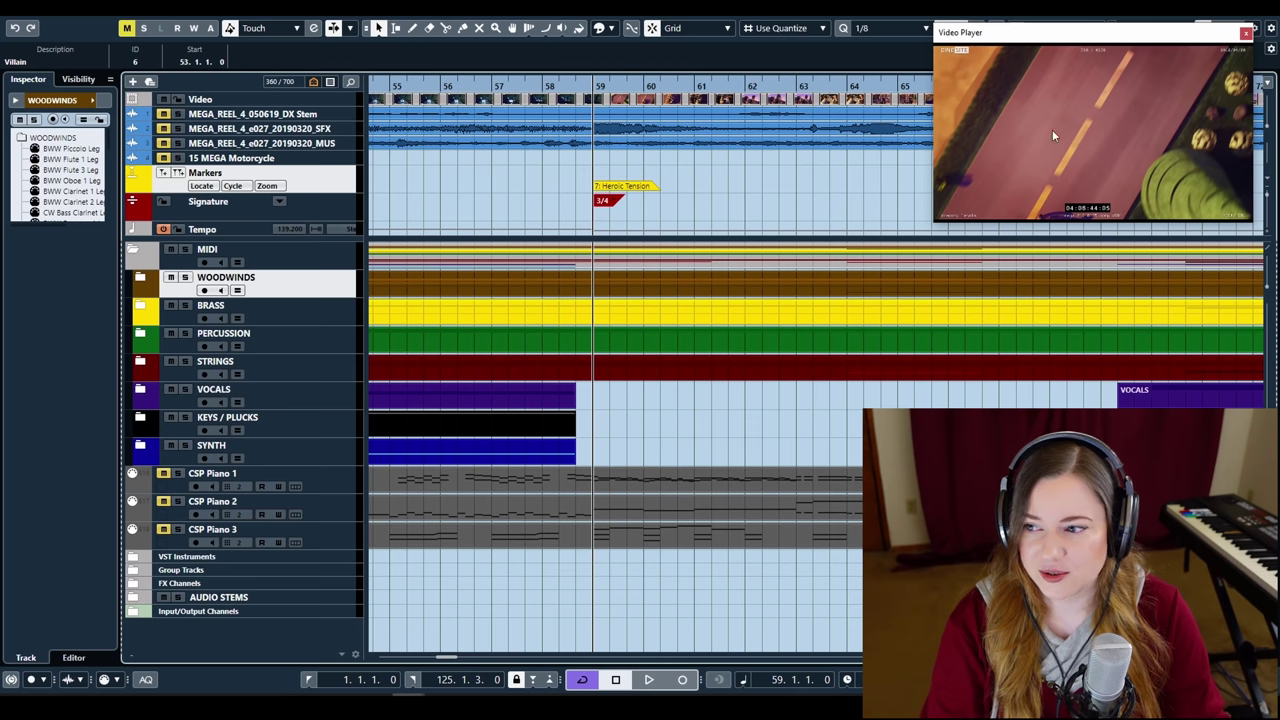
pyautogui.click(618, 186)
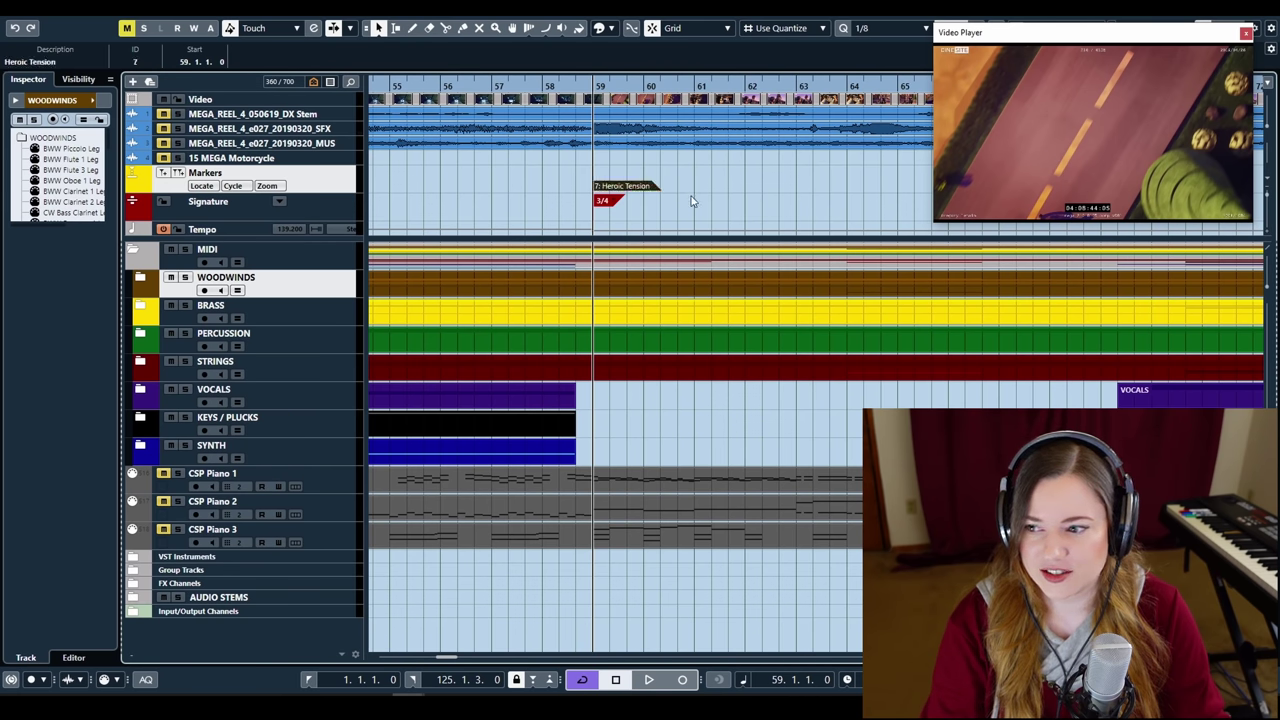
pyautogui.hscroll(6, 674, 208)
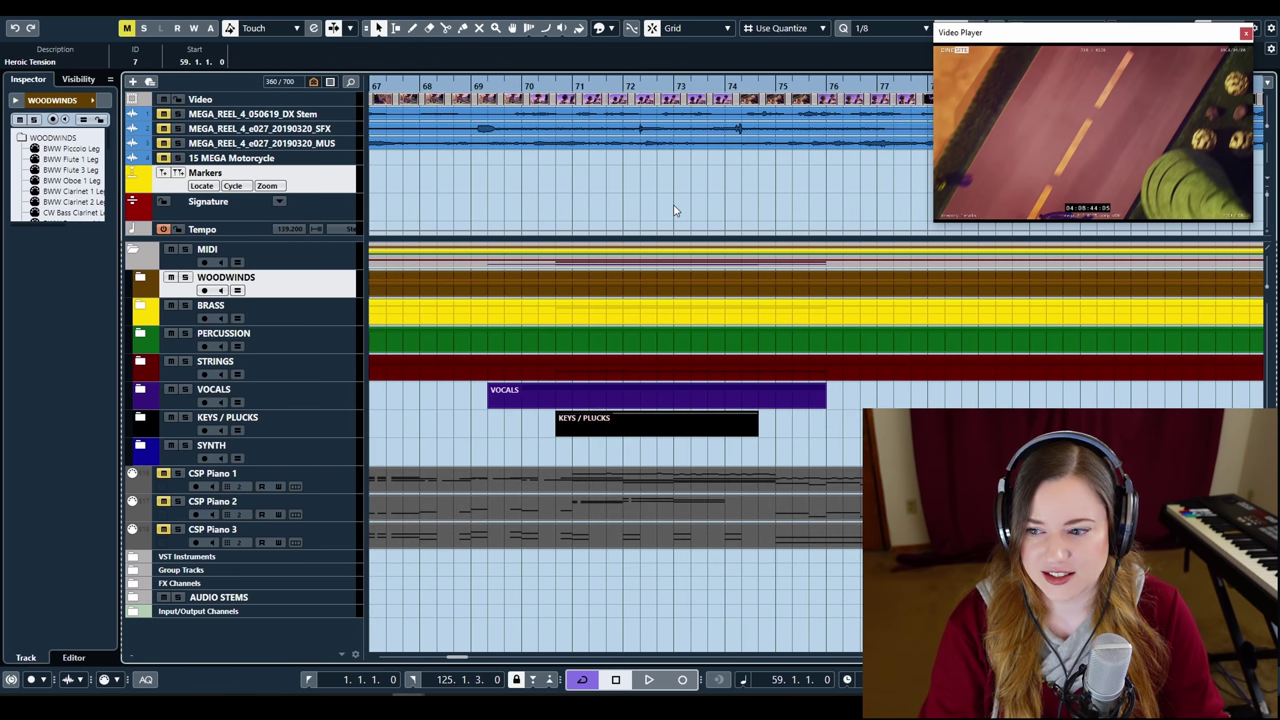
pyautogui.moveTo(440, 88); pyautogui.dragTo(840, 95)
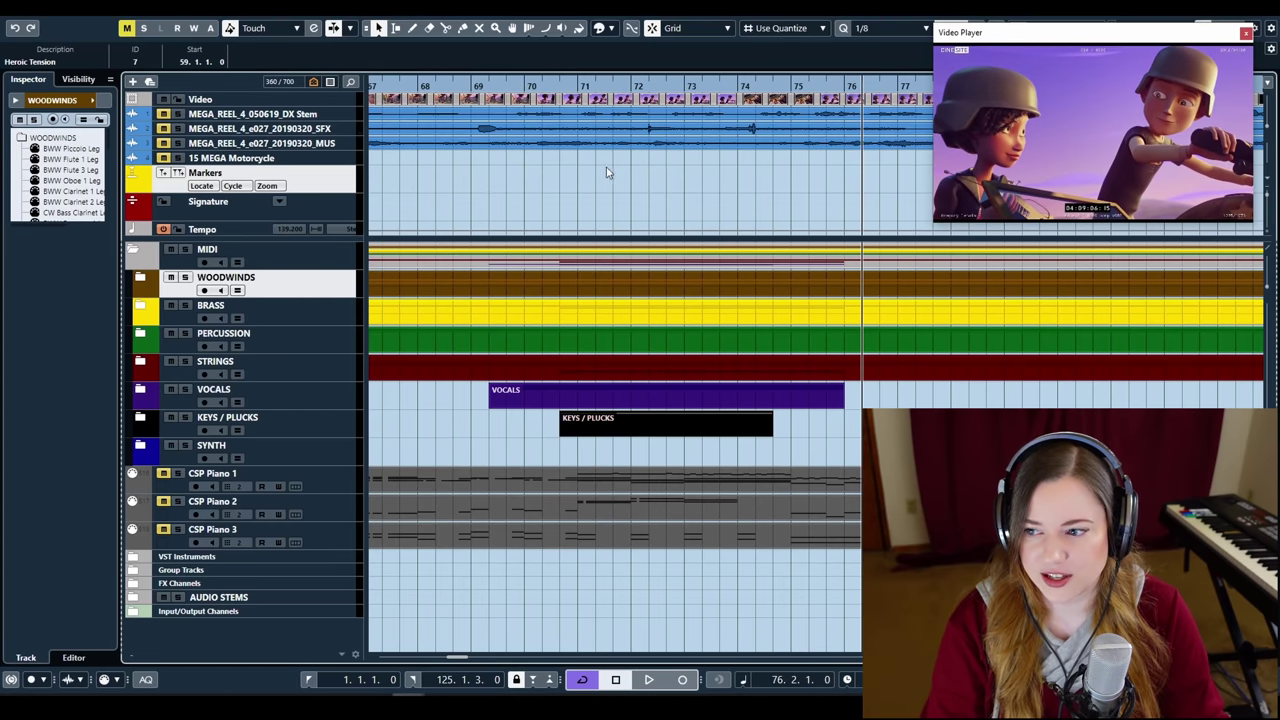
pyautogui.hscroll(5, 606, 167)
# Jump playback to the Heroic Main Theme at bar 87 and scrub slightly into it
pyautogui.hscroll(5, 603, 174)
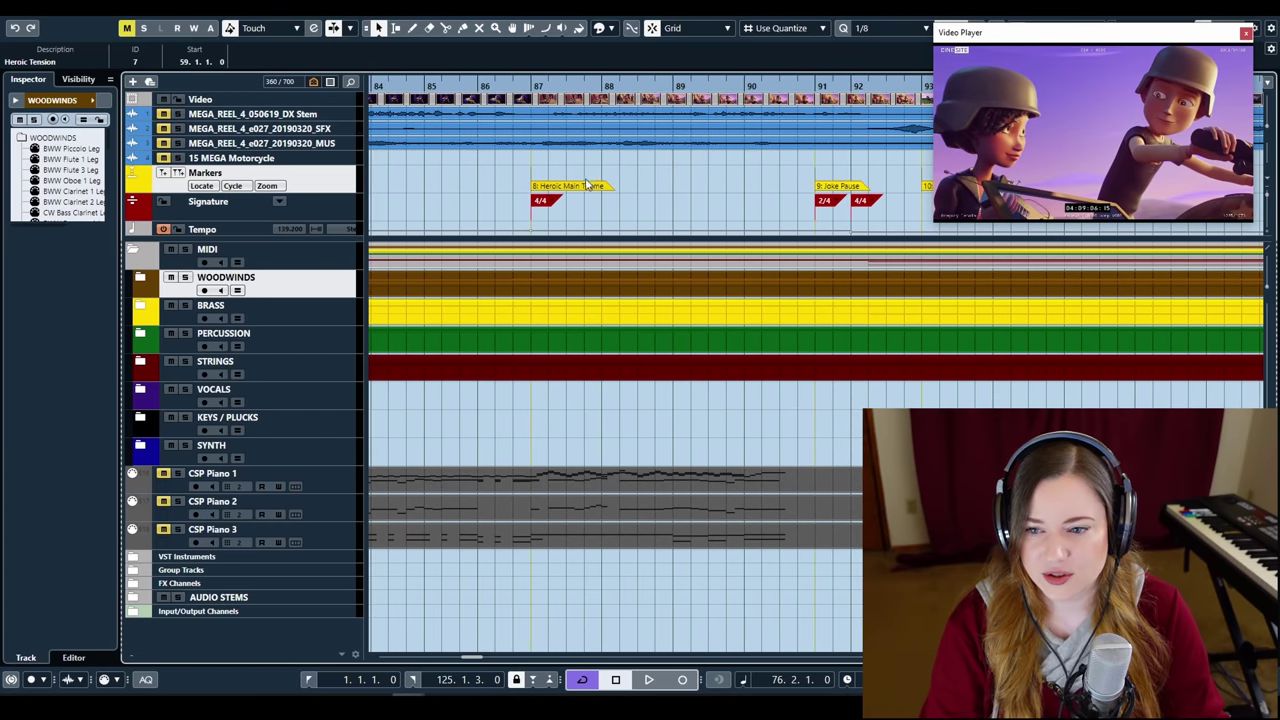
pyautogui.moveTo(532, 88); pyautogui.dragTo(536, 88)
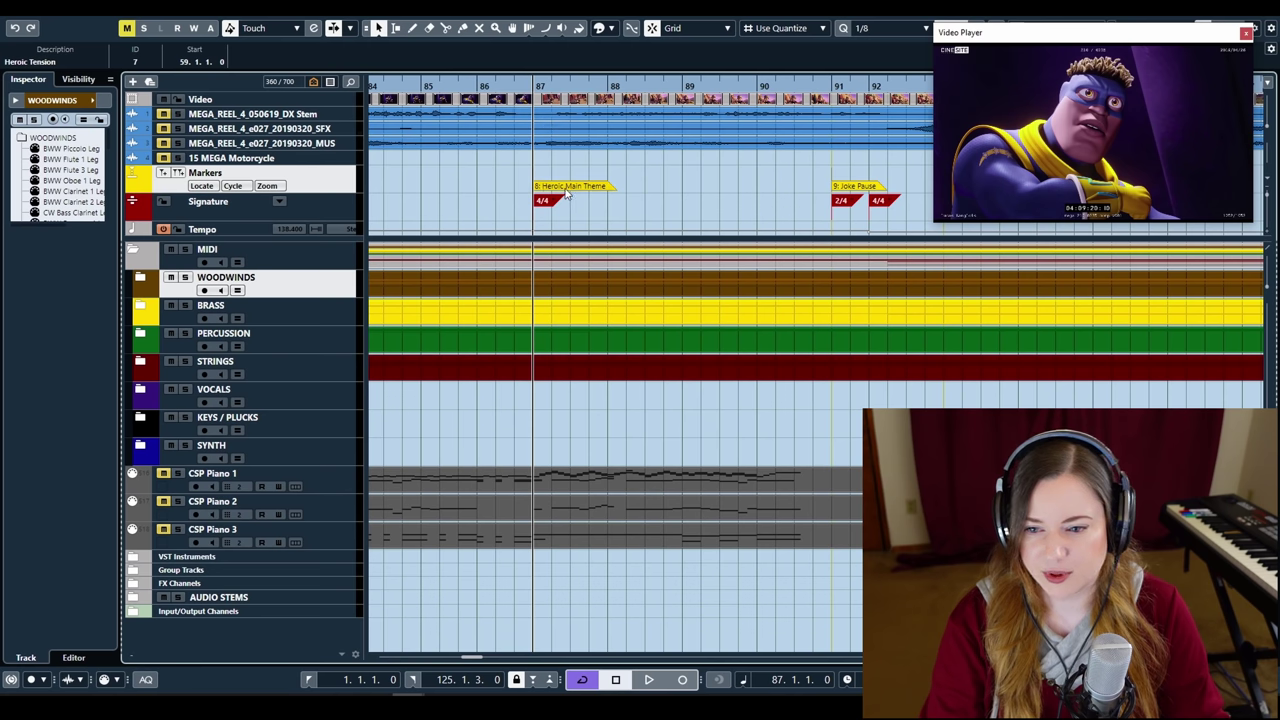
pyautogui.moveTo(545, 85); pyautogui.dragTo(636, 80)
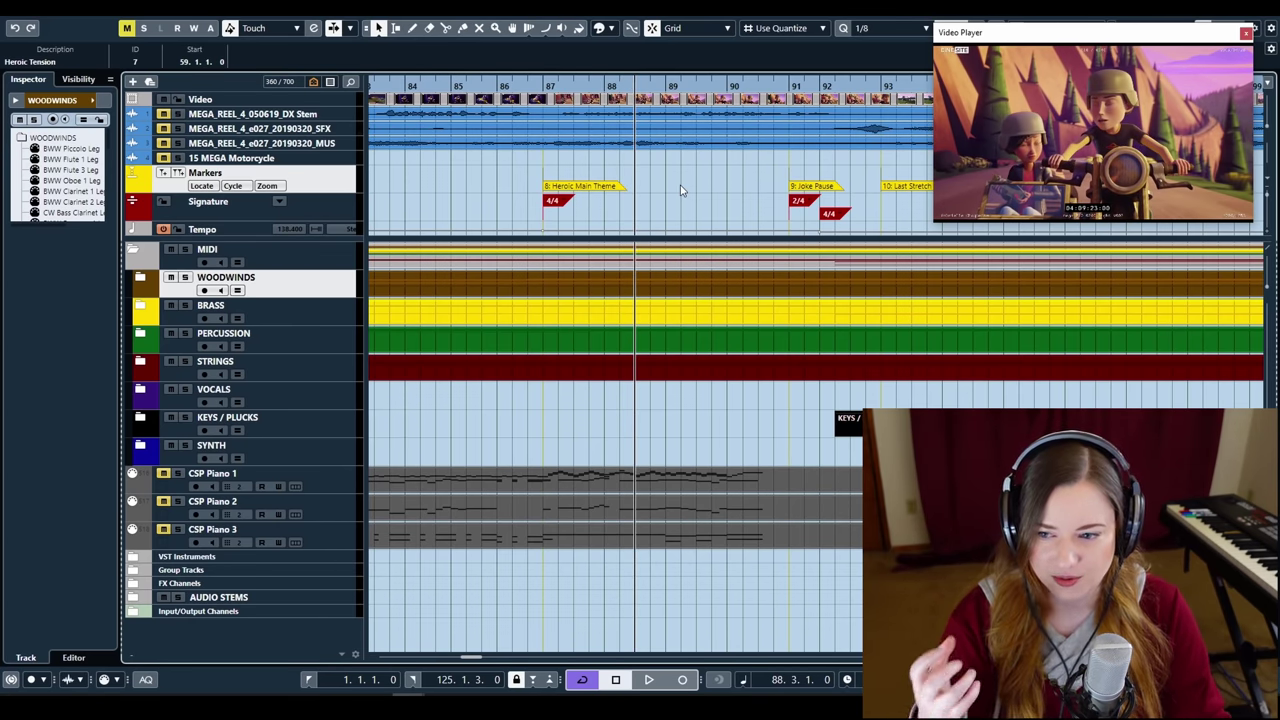
# Move playback to the Joke Pause at bar 91, then to marker 10 at bar 93
pyautogui.hscroll(3, 640, 208)
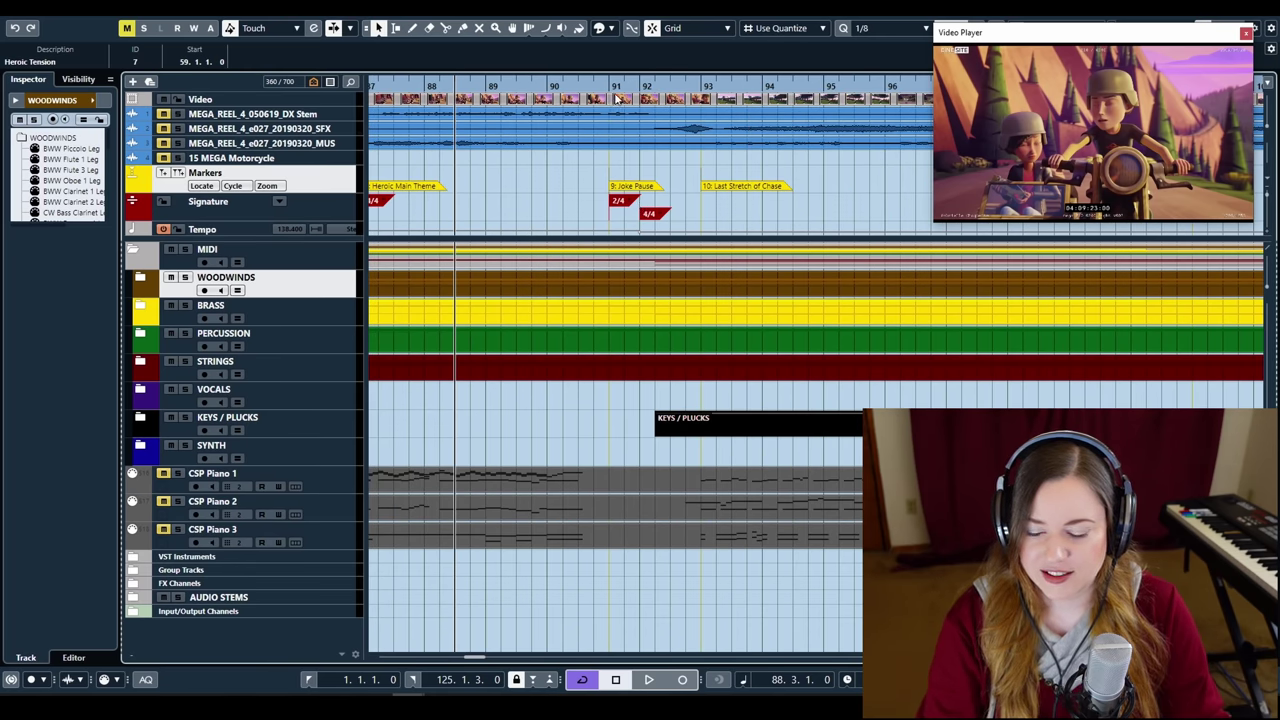
pyautogui.click(609, 82)
pyautogui.click(632, 188)
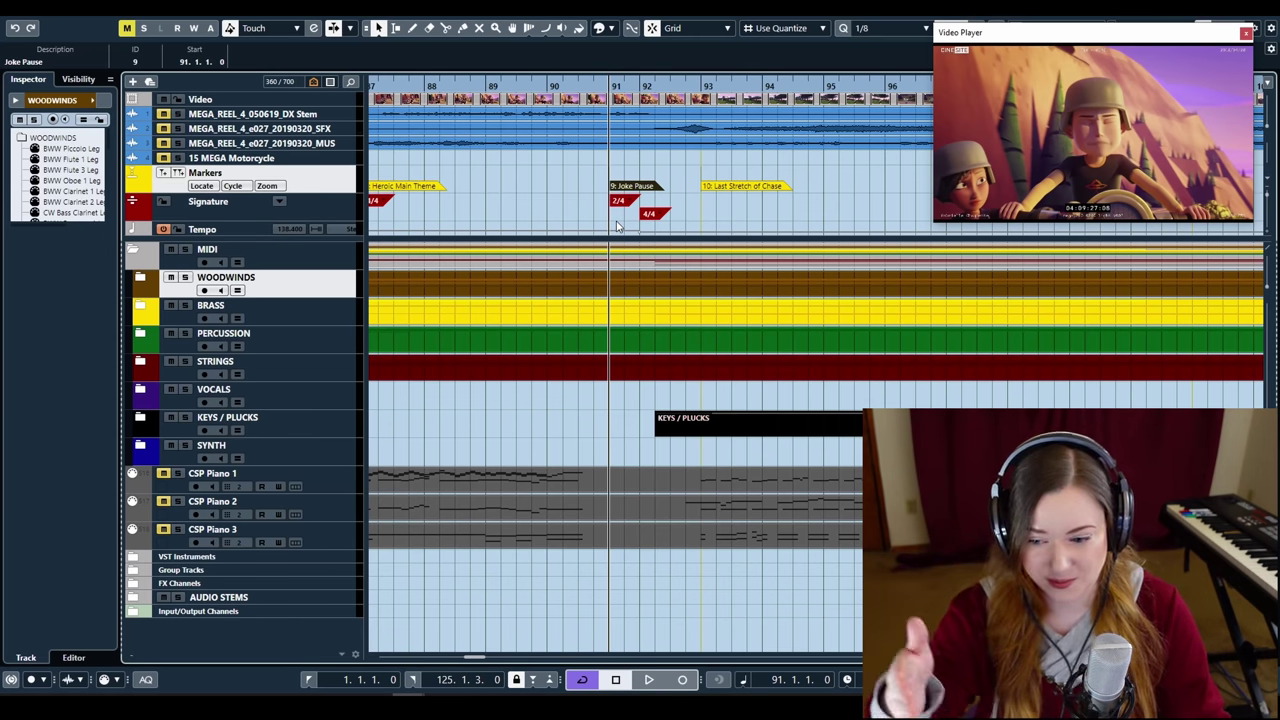
pyautogui.hotkey('shift', 'n')
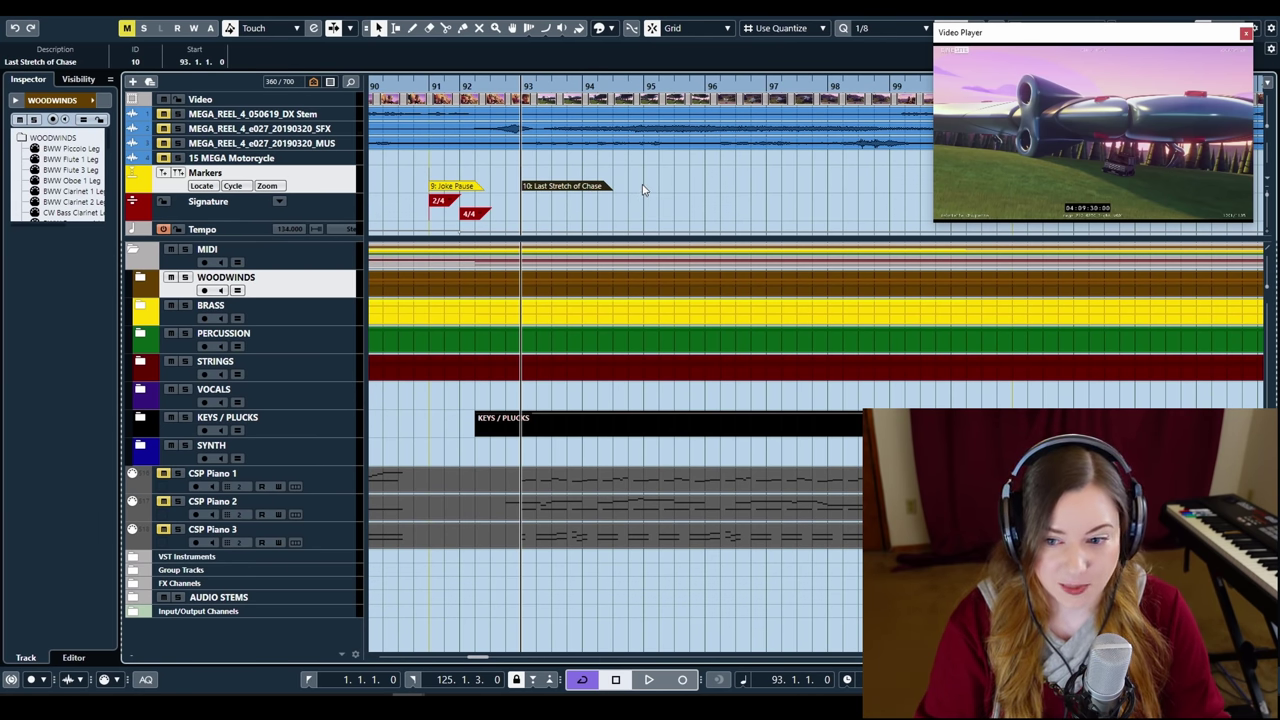
pyautogui.hscroll(5, 643, 190)
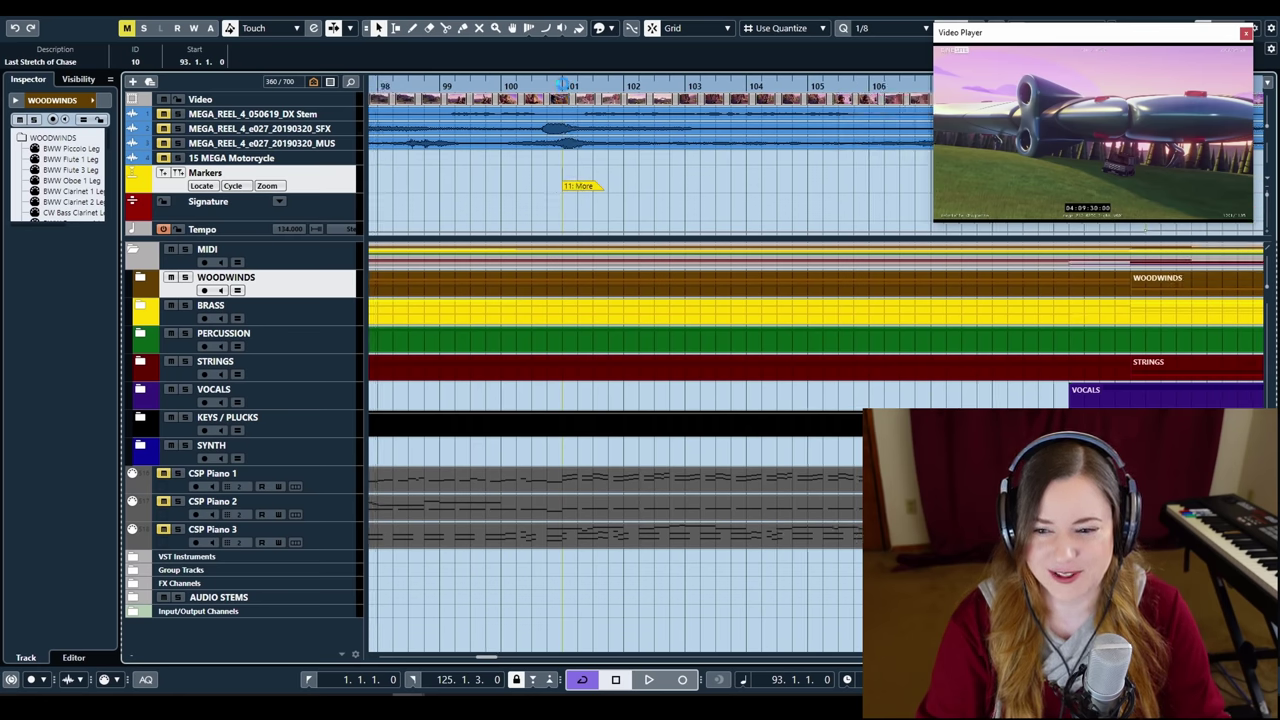
# Select the More marker at bar 101, then jump to the Jump marker at bar 111
pyautogui.click(563, 85)
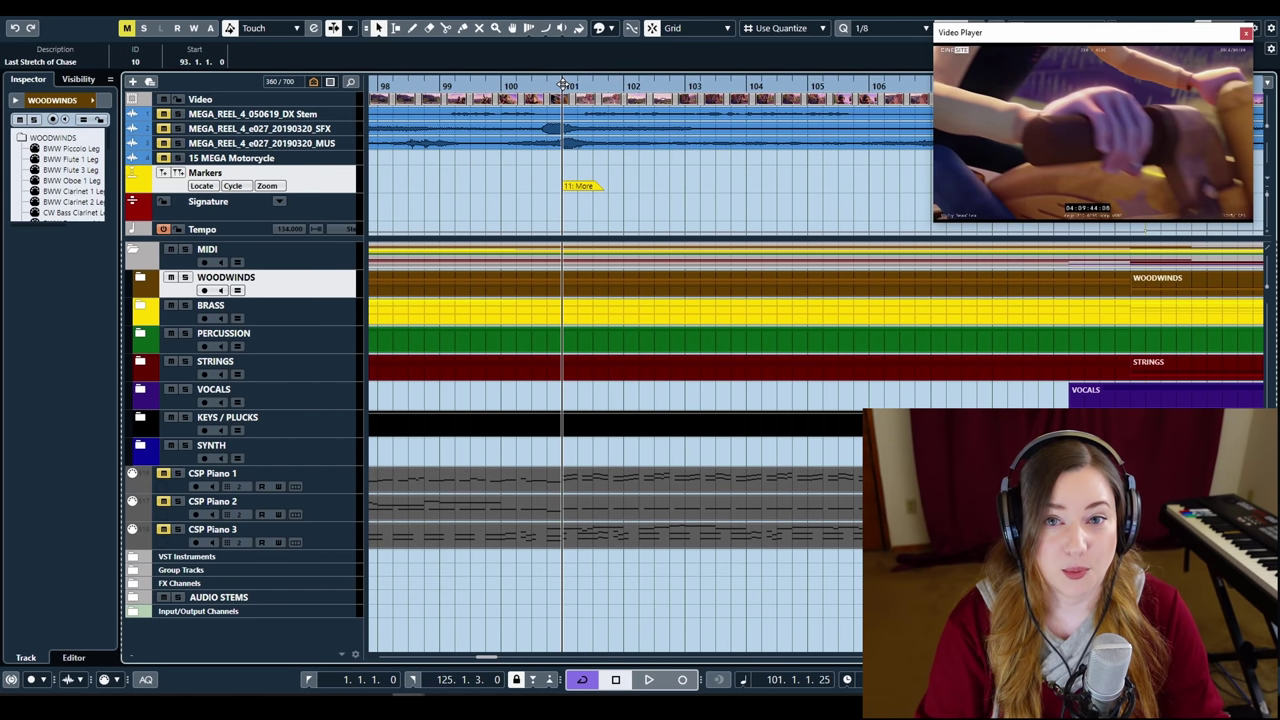
pyautogui.click(584, 188)
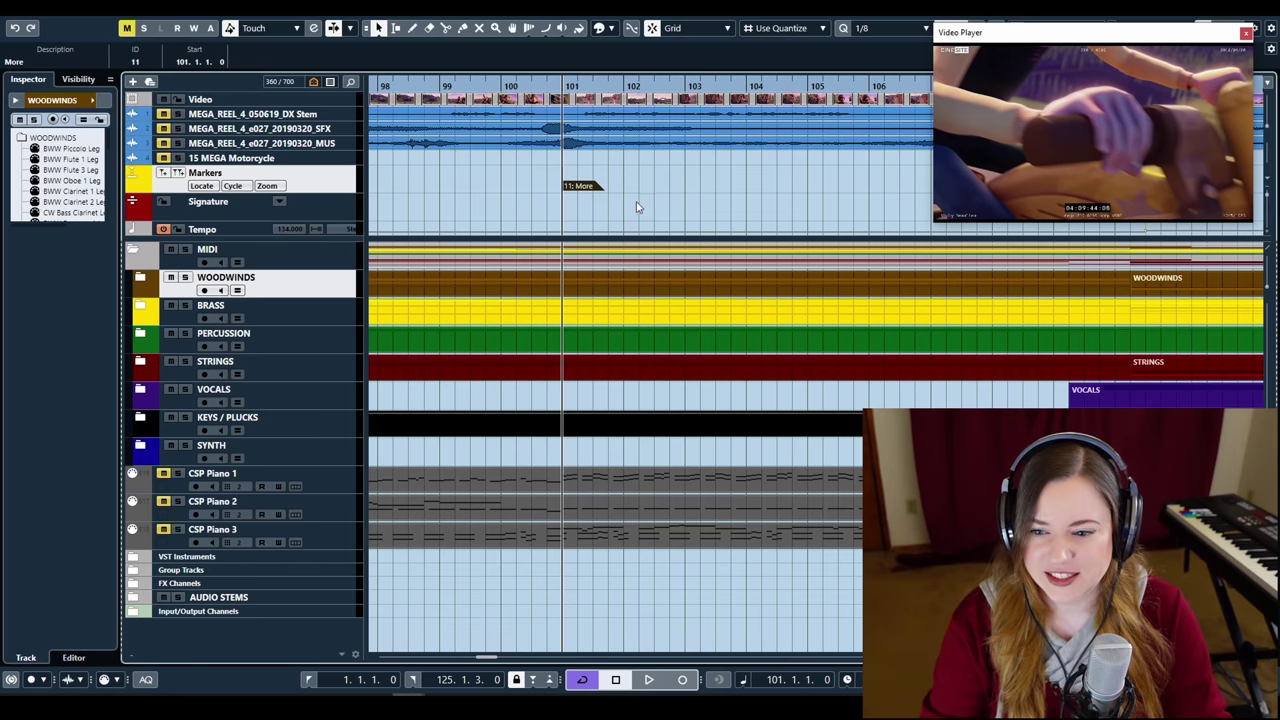
pyautogui.hscroll(2, 593, 195)
pyautogui.hotkey('shift', 'n')
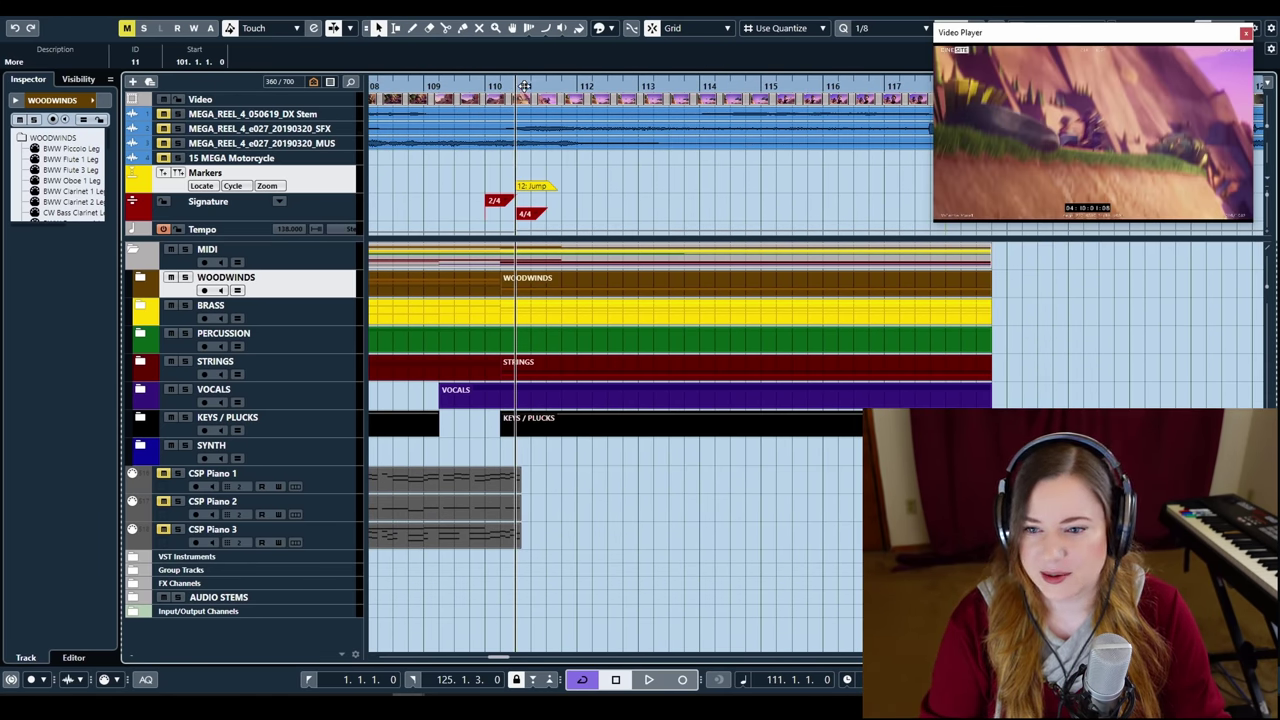
pyautogui.moveTo(546, 80); pyautogui.dragTo(551, 91)
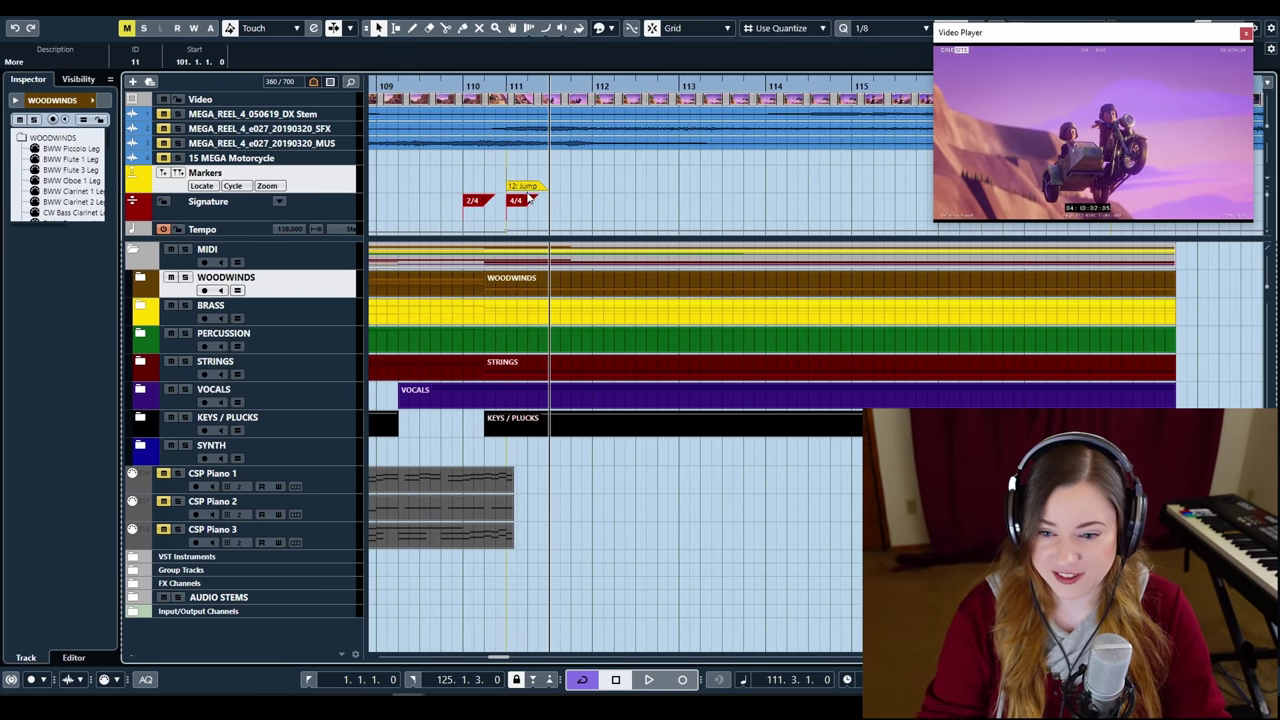
# Go to the Music Out marker and set playback to 118.2.1.0, then scroll back left
pyautogui.hotkey('shift', 'n')
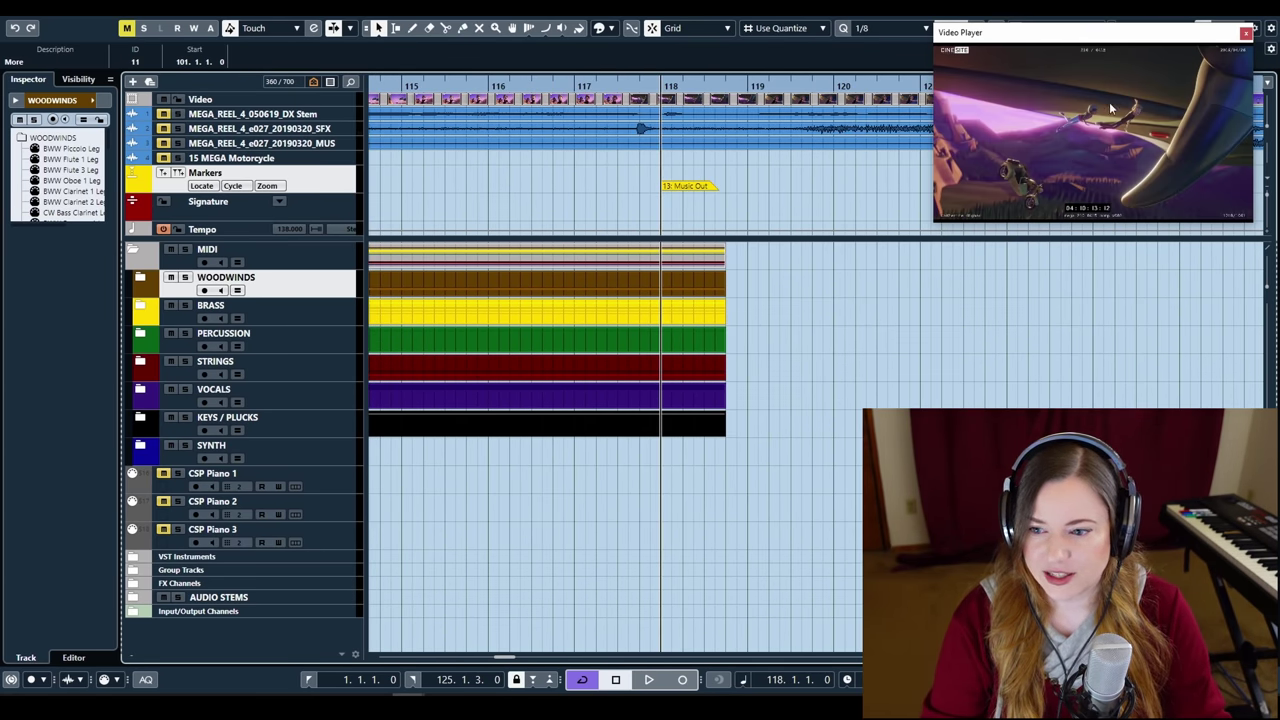
pyautogui.click(678, 86)
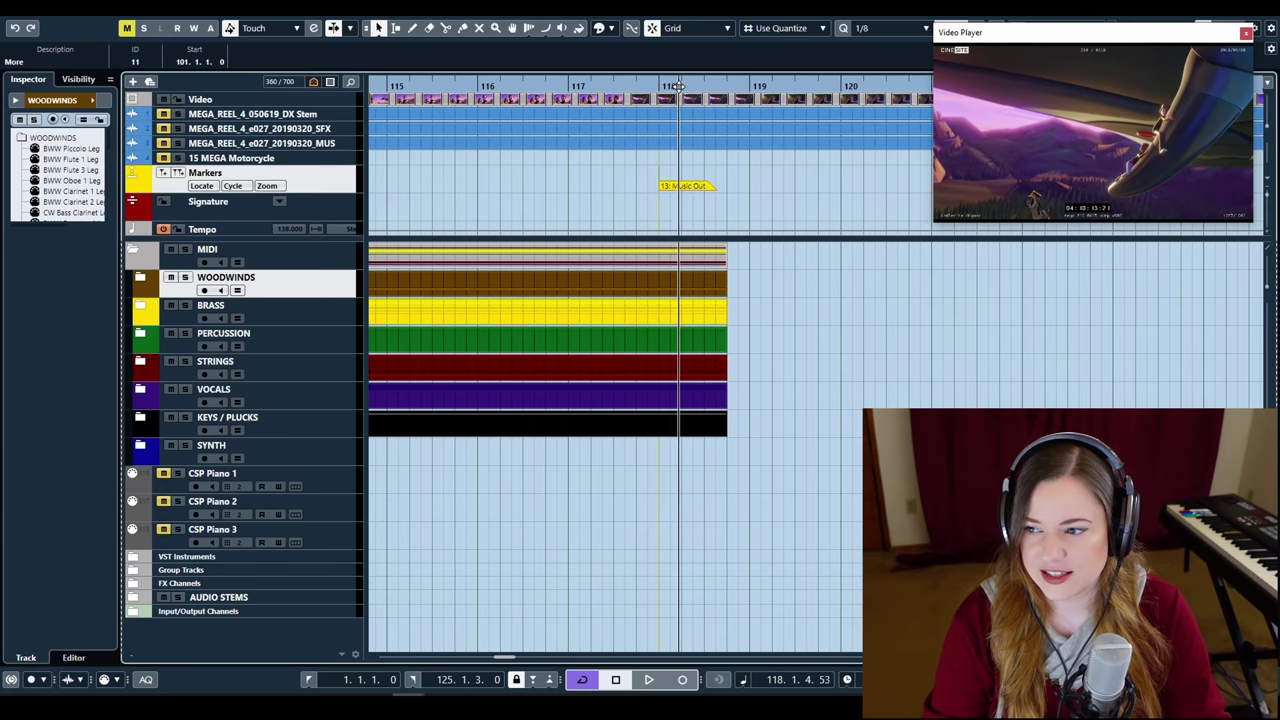
pyautogui.moveTo(678, 86); pyautogui.dragTo(680, 84)
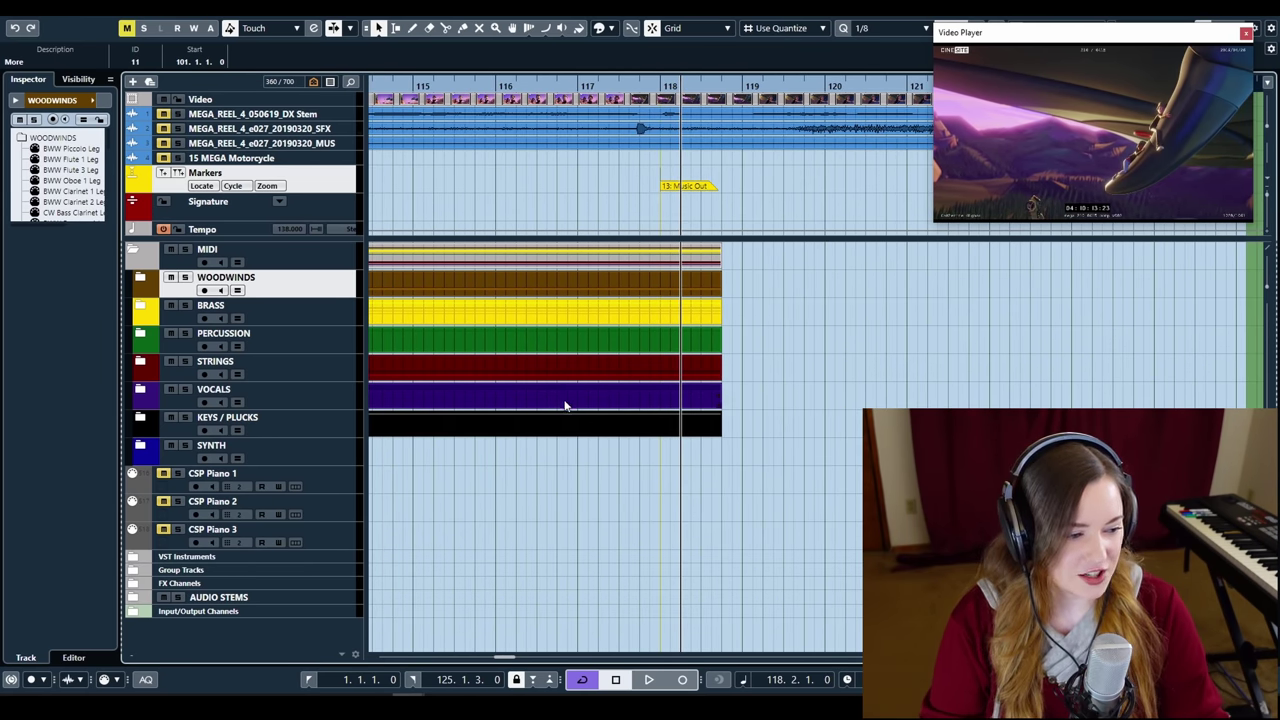
pyautogui.hscroll(-15, 565, 403)
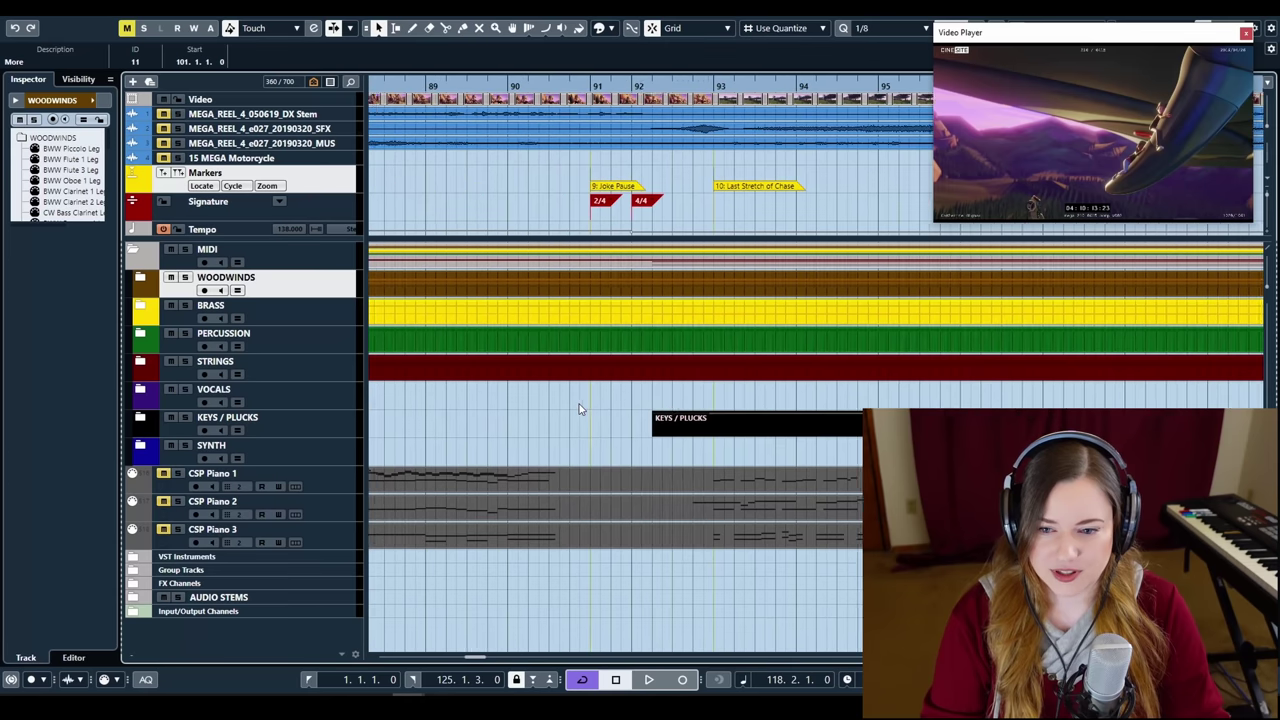
pyautogui.hscroll(-18, 578, 408)
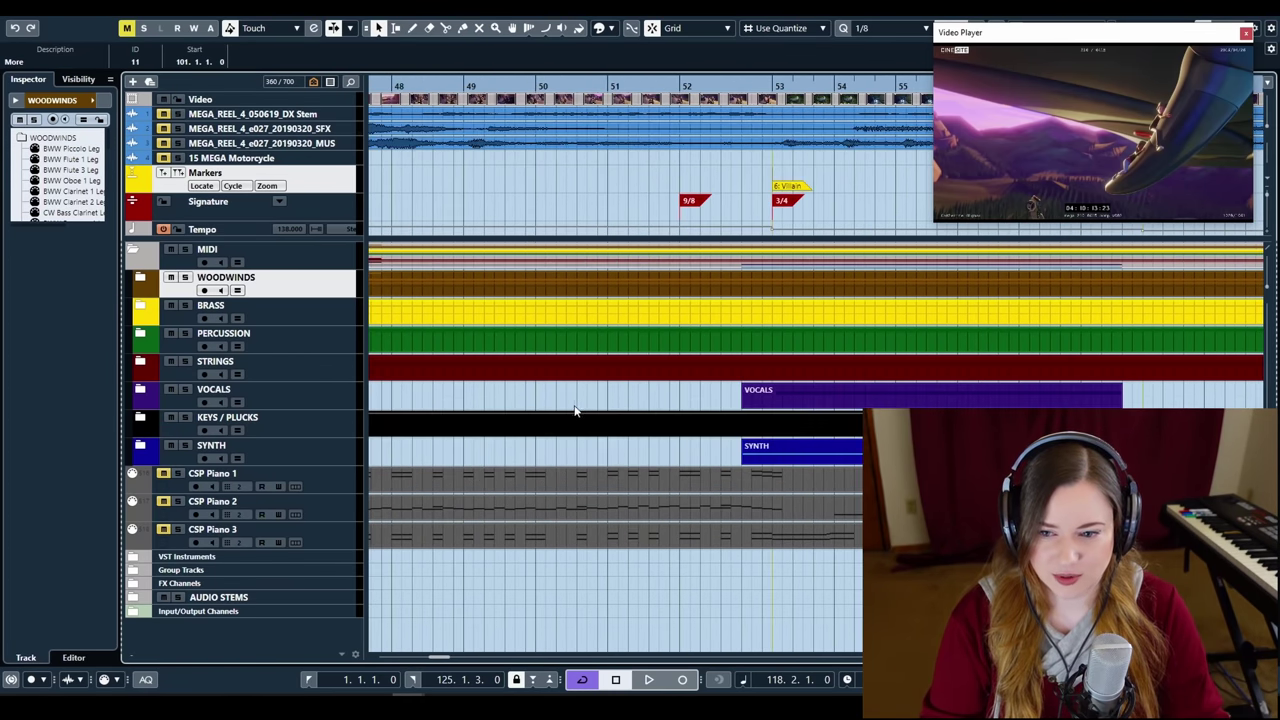
pyautogui.hscroll(-14, 574, 411)
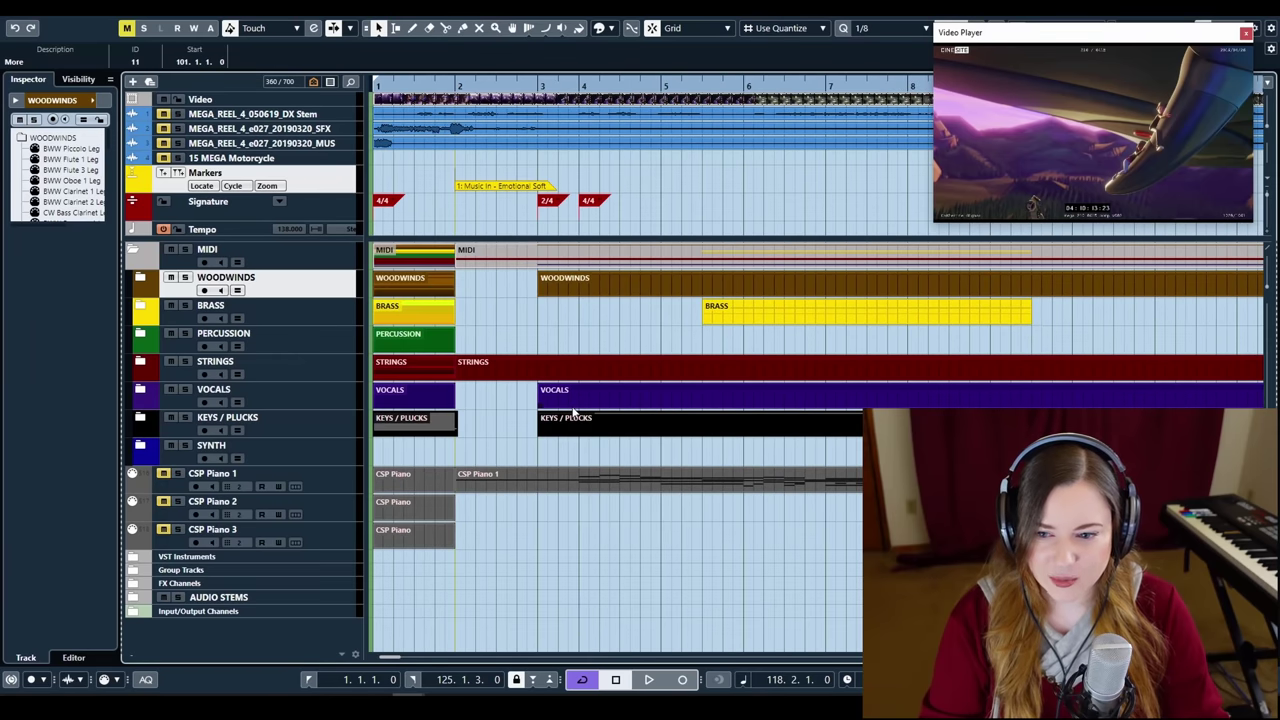
# Click an empty spot in the BRASS lane to clear the More marker selection
pyautogui.click(493, 322)
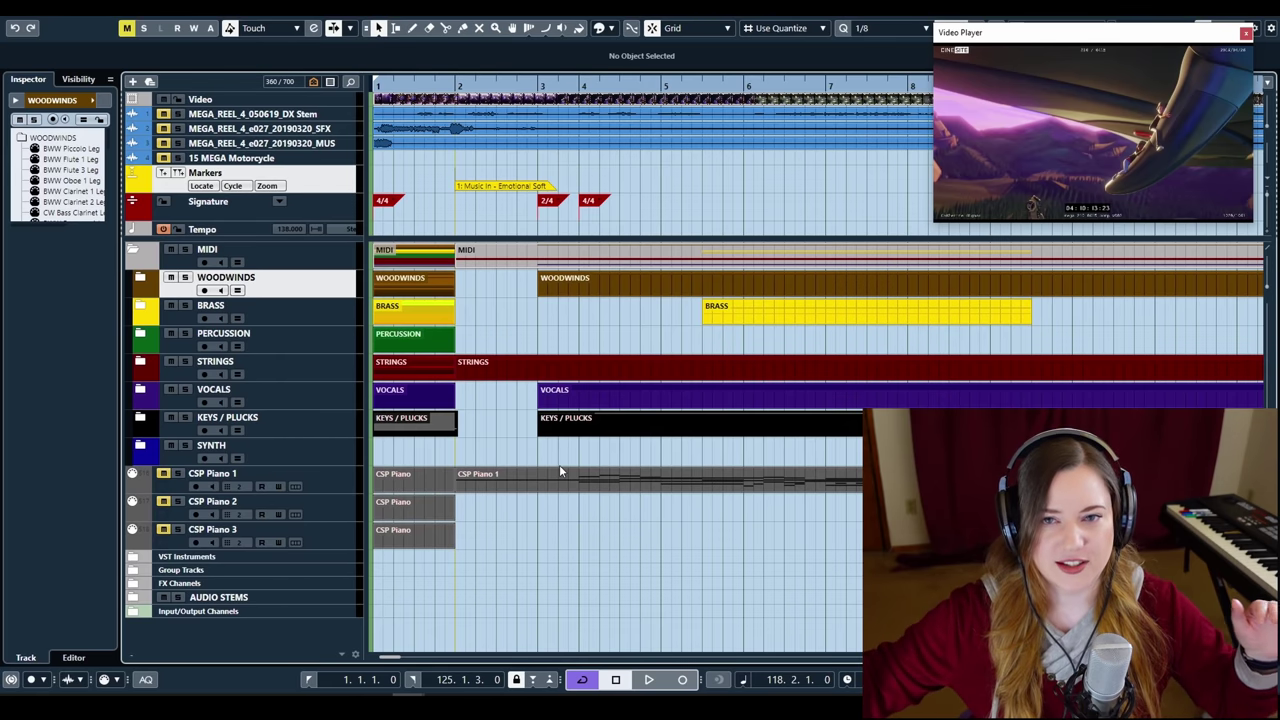
pyautogui.scroll(-2, 465, 205)
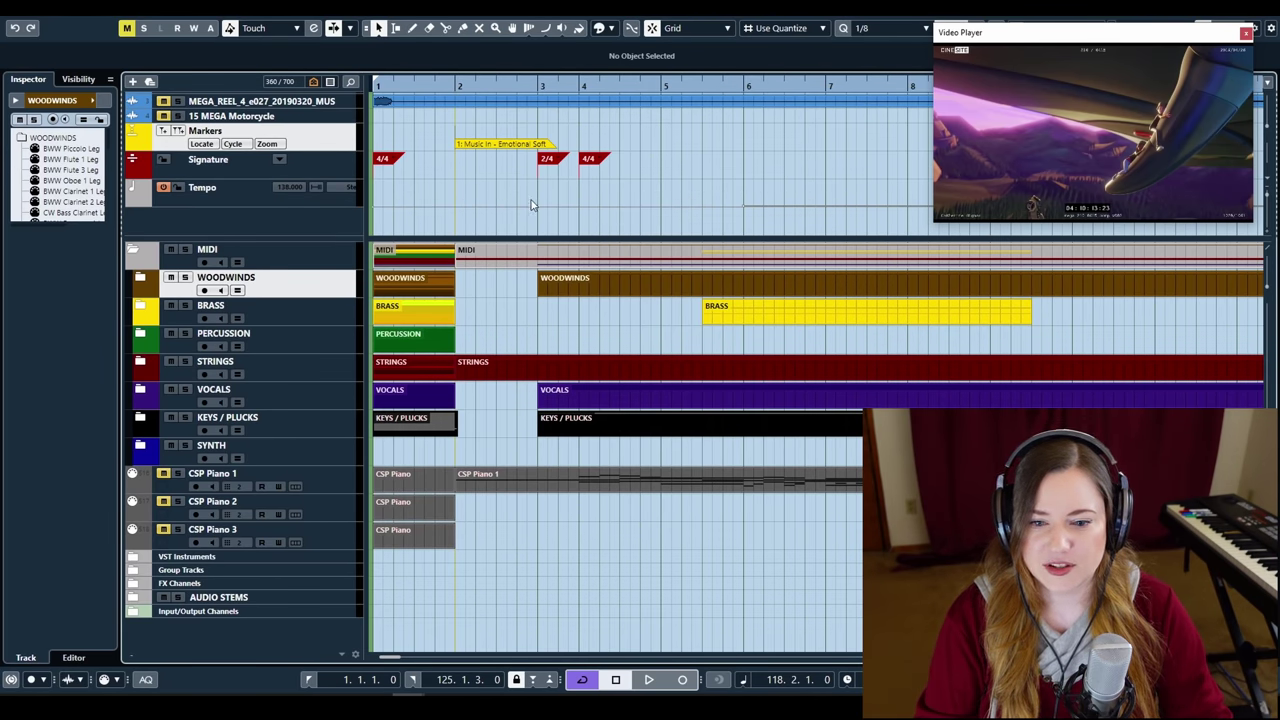
pyautogui.hscroll(3, 603, 208)
pyautogui.scroll(-5, 603, 208)
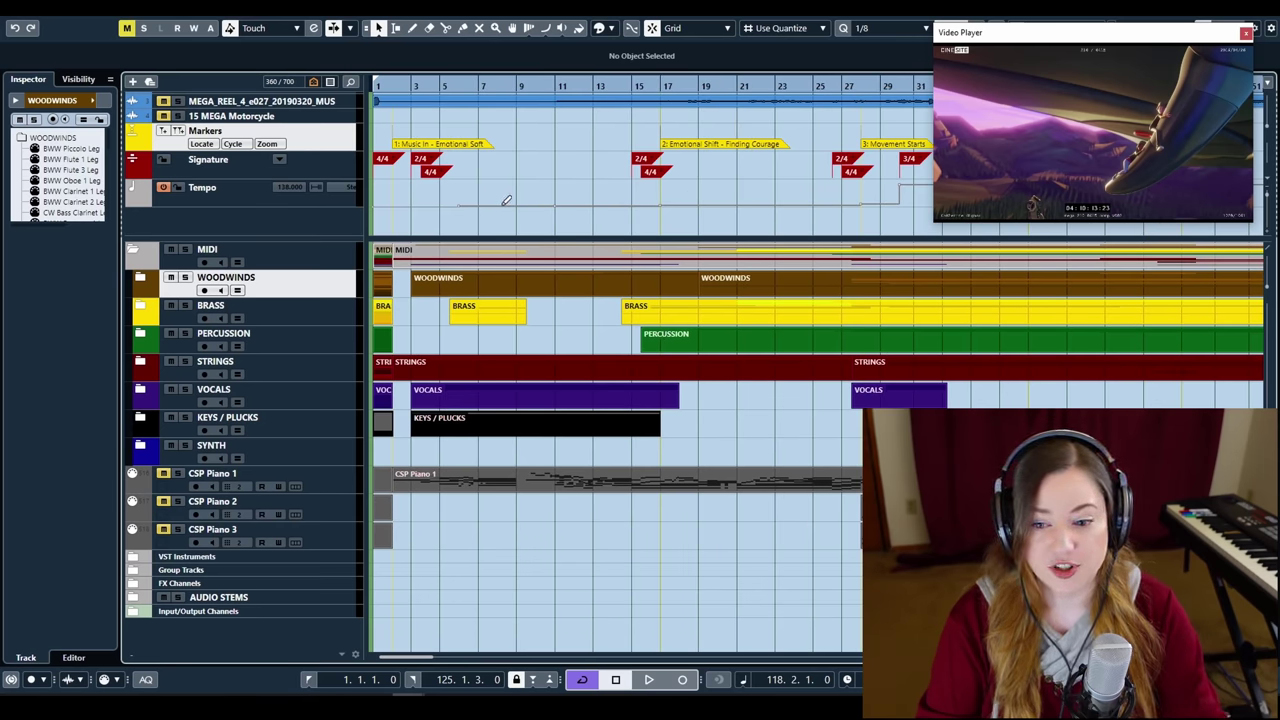
pyautogui.click(484, 86)
pyautogui.click(636, 86)
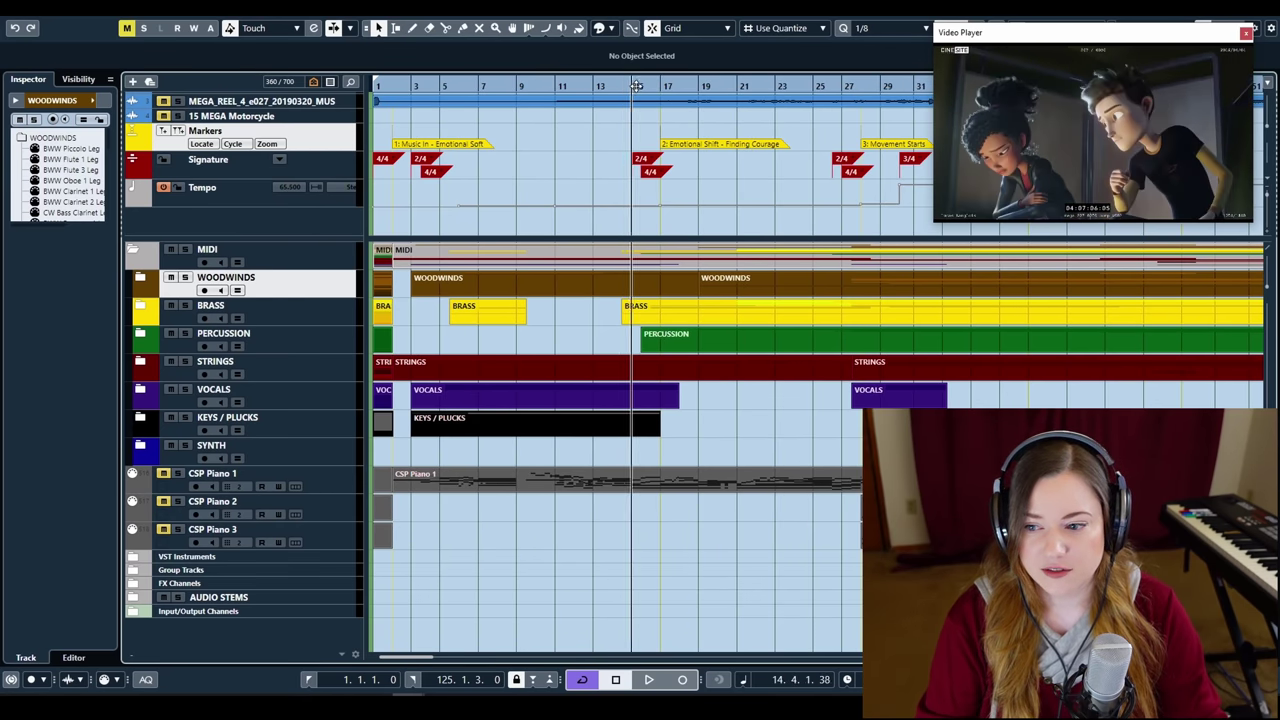
pyautogui.click(805, 86)
pyautogui.moveTo(805, 86); pyautogui.dragTo(551, 174)
pyautogui.moveTo(641, 87); pyautogui.dragTo(658, 87)
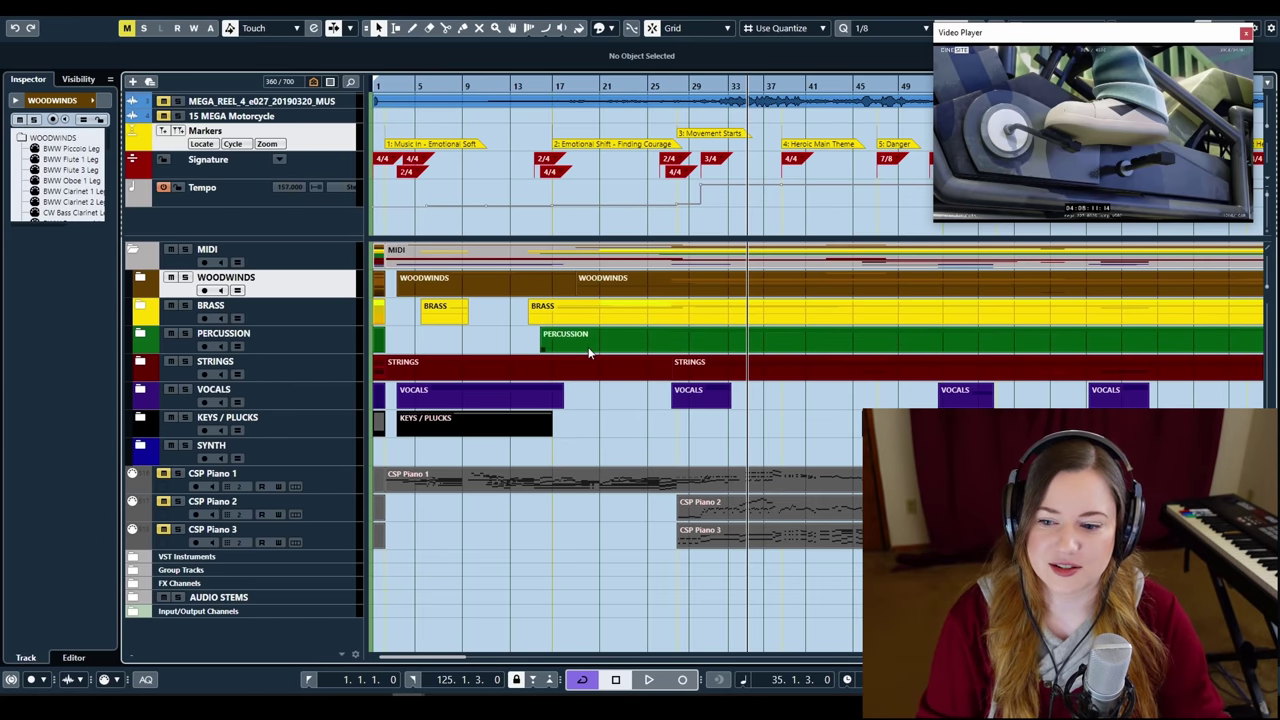
pyautogui.hscroll(3, 583, 394)
pyautogui.hscroll(2, 583, 394)
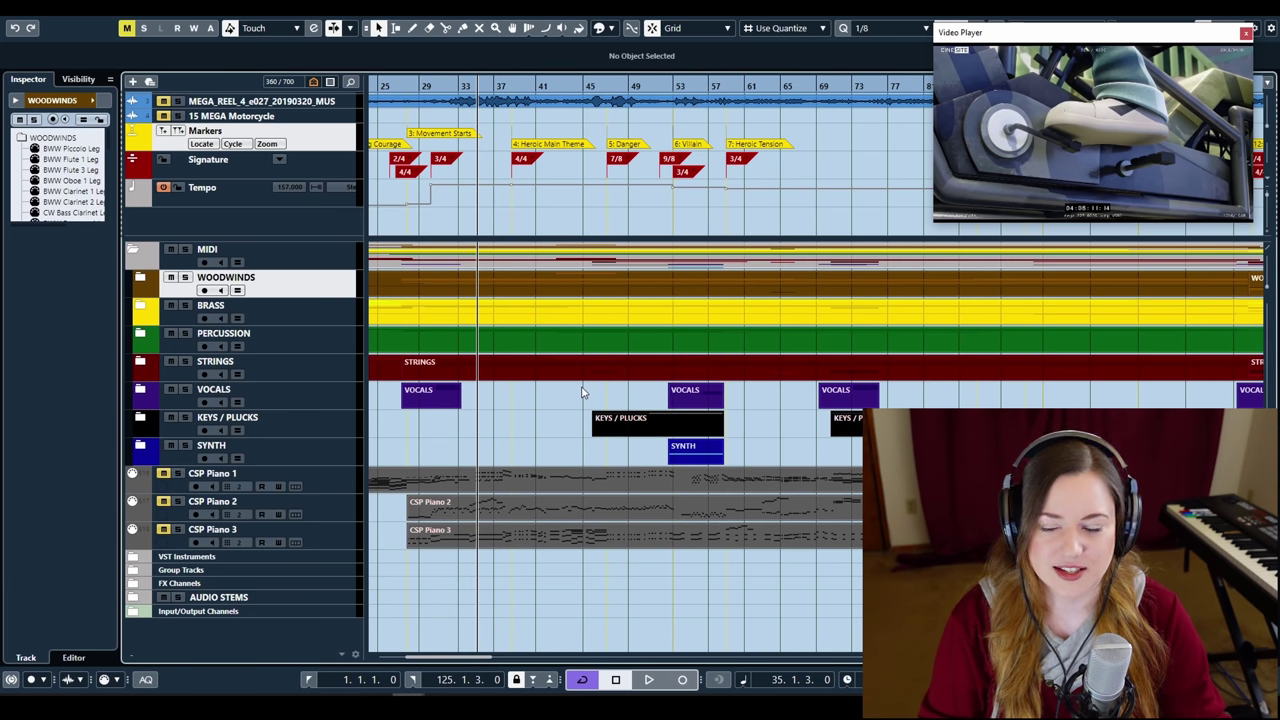
pyautogui.hscroll(8, 537, 341)
pyautogui.hscroll(-8, 537, 341)
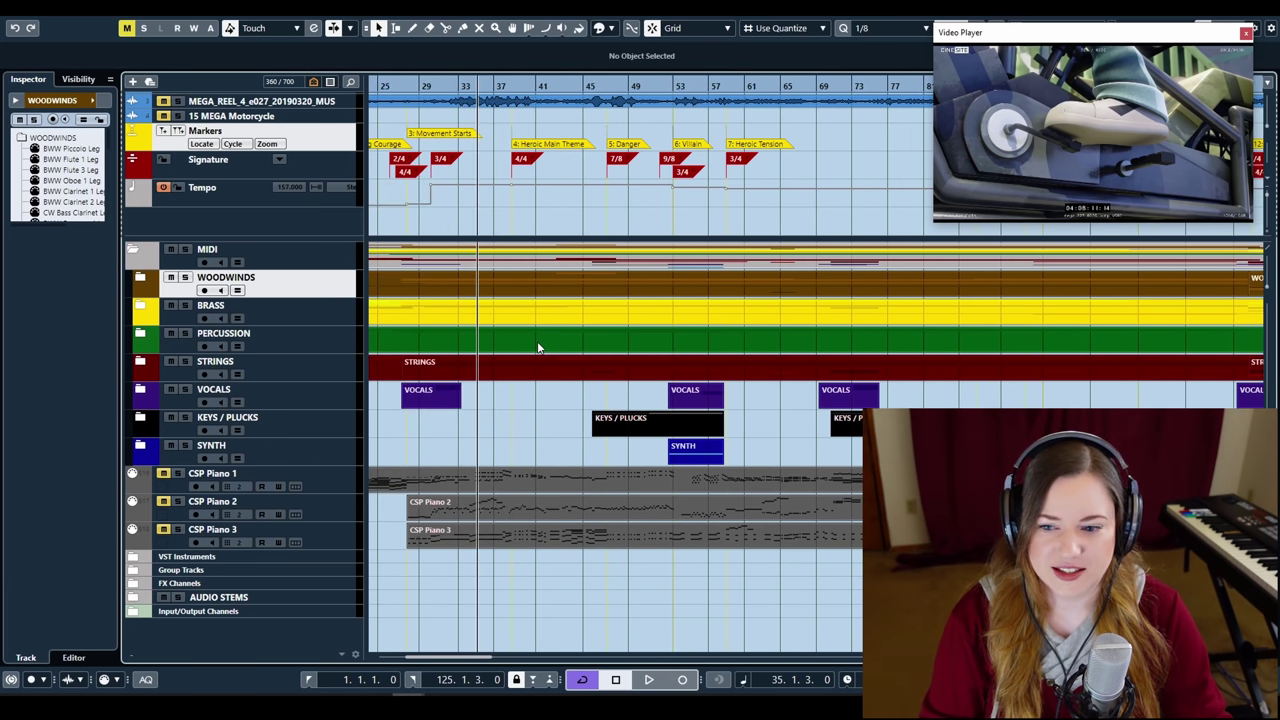
pyautogui.hscroll(-4, 537, 341)
pyautogui.hscroll(4, 537, 341)
pyautogui.hscroll(-4, 537, 341)
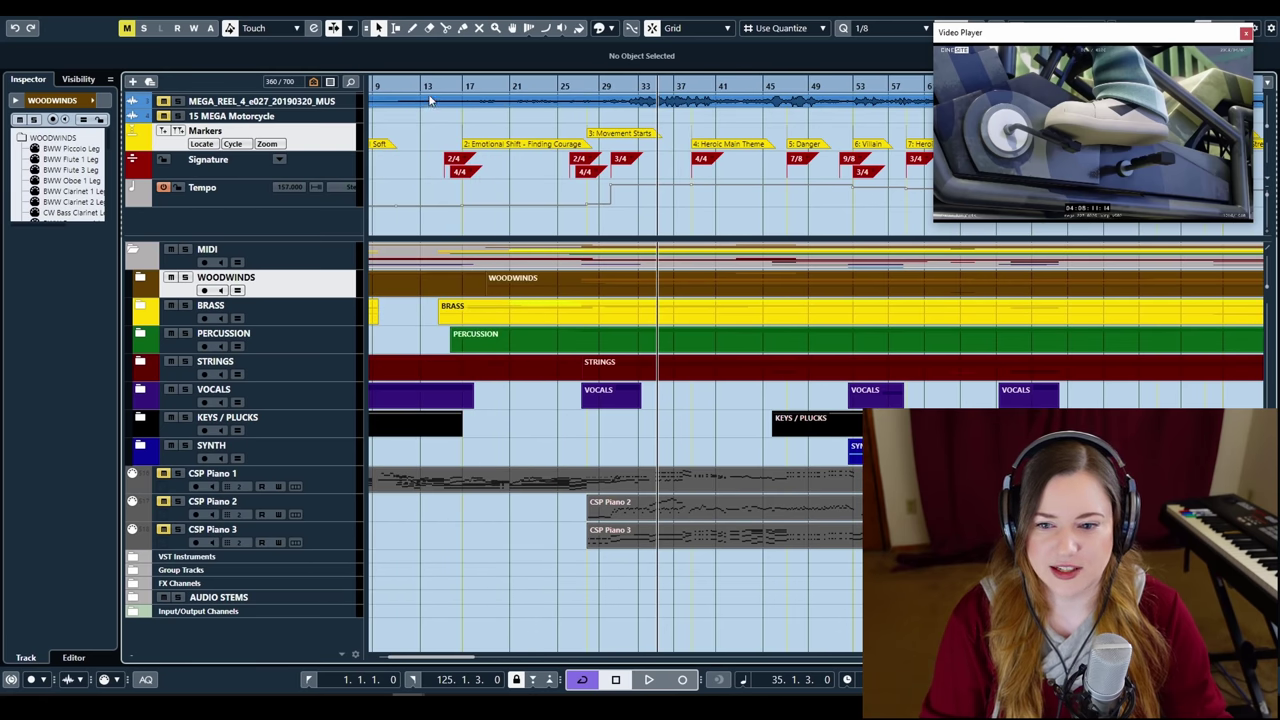
pyautogui.moveTo(430, 100)
pyautogui.mouseDown()
pyautogui.moveTo(657, 90)
pyautogui.moveTo(607, 178)
pyautogui.mouseUp()
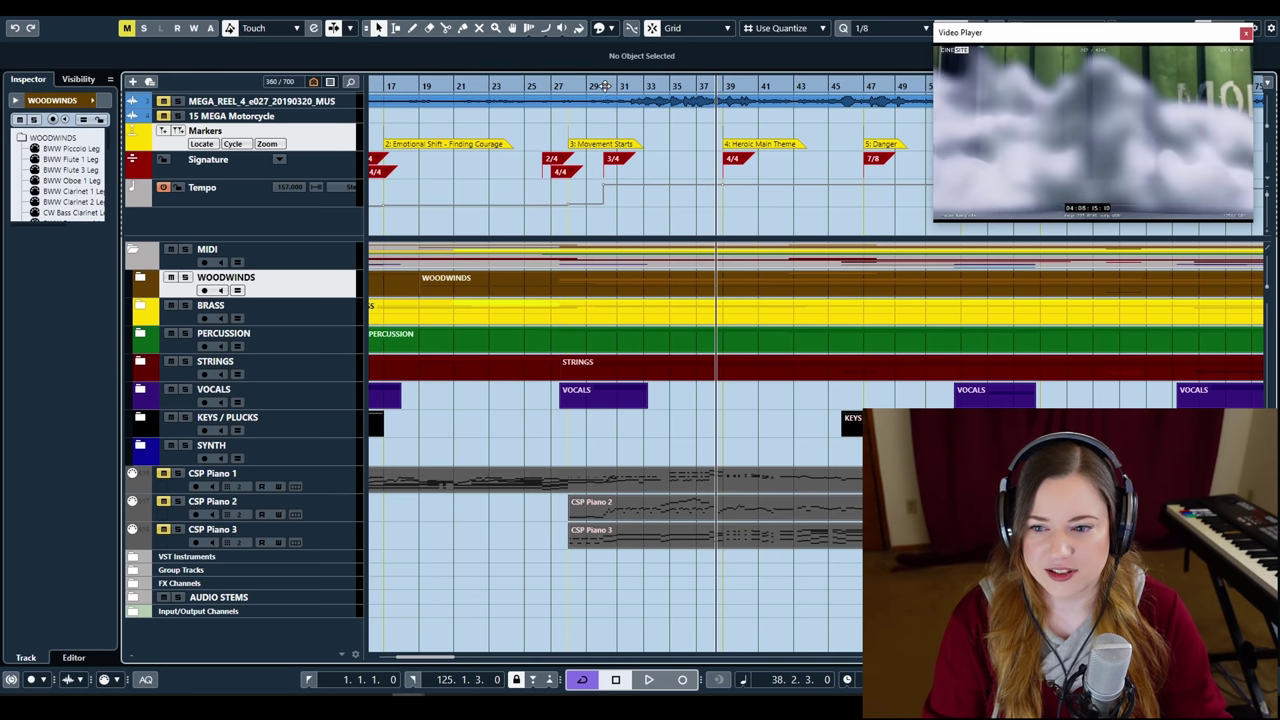
pyautogui.click(604, 86)
pyautogui.hscroll(12, 579, 365)
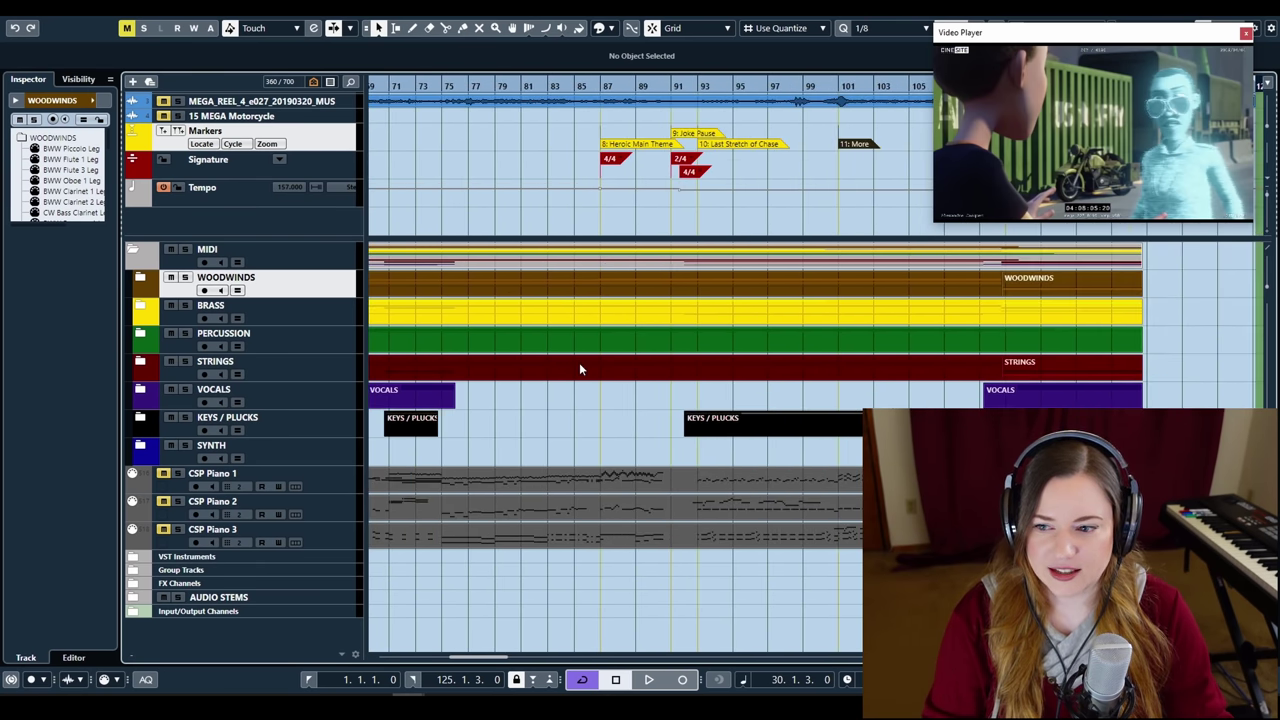
pyautogui.click(676, 90)
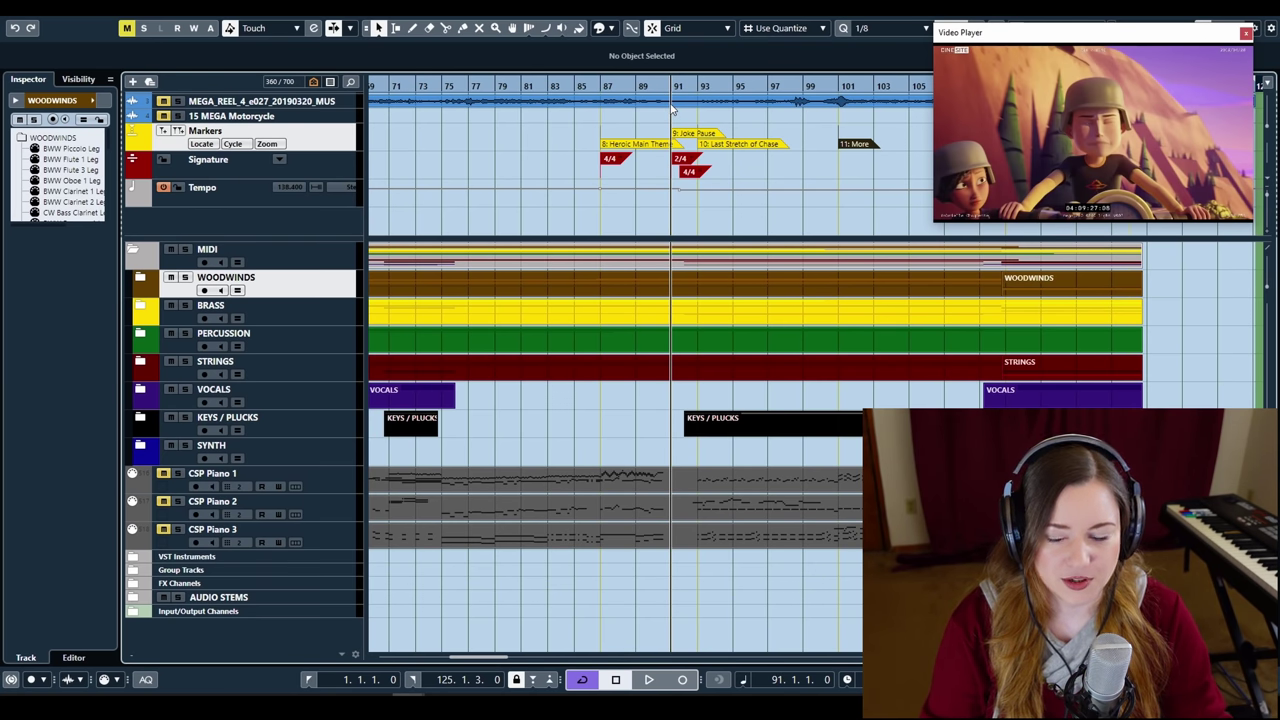
pyautogui.hscroll(-12, 673, 288)
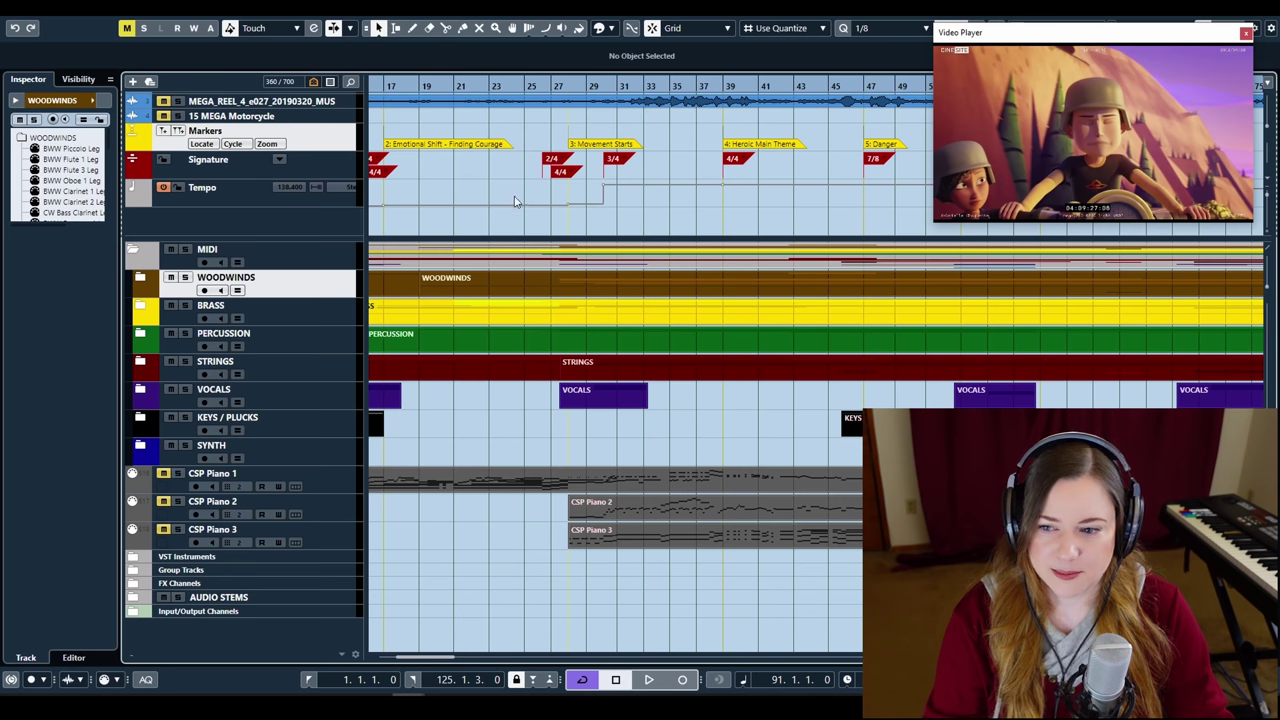
pyautogui.hscroll(-4, 612, 197)
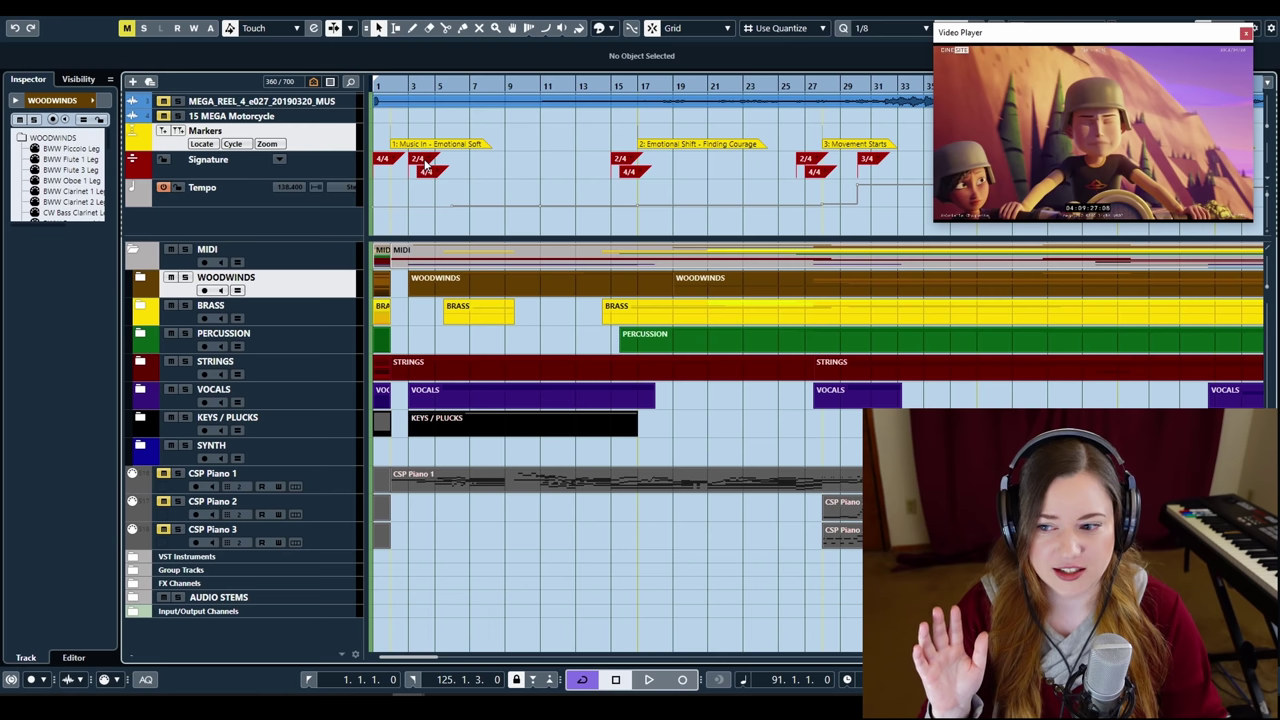
# Hide the video player, move the track selection to BRASS, and select the CSP Piano 1 part
pyautogui.press('Down')
pyautogui.press('F8')
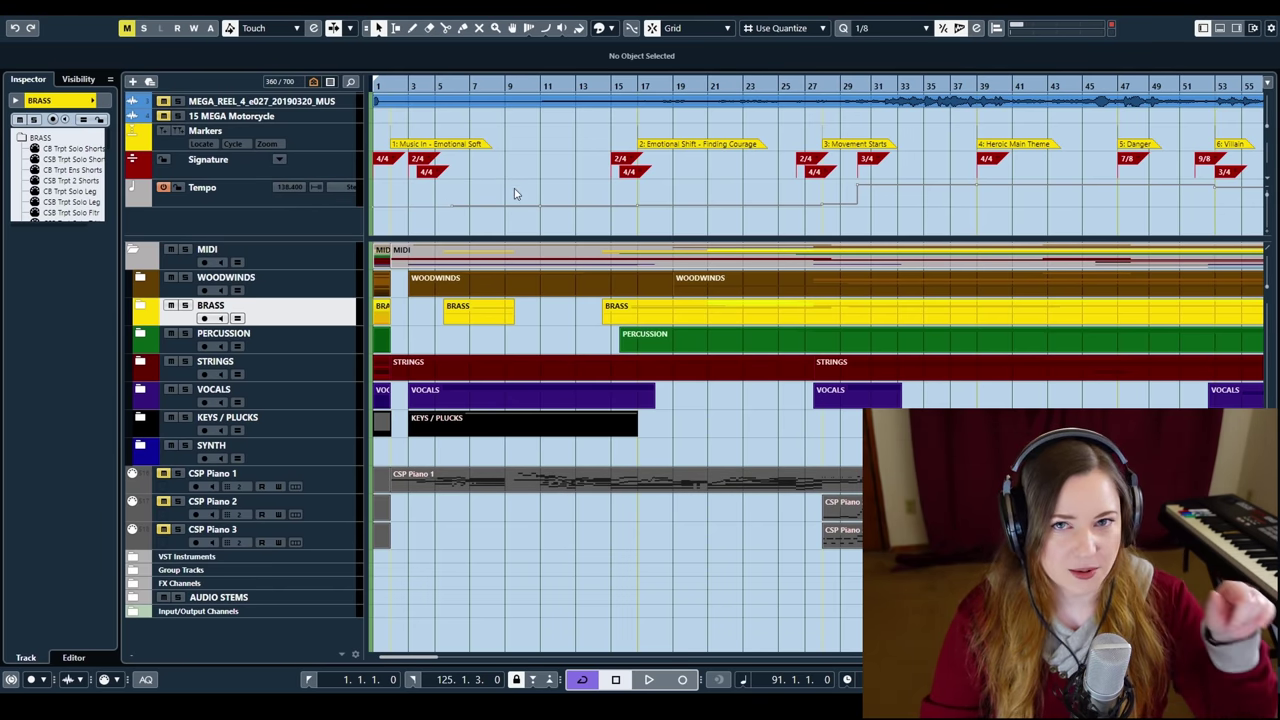
pyautogui.click(443, 490)
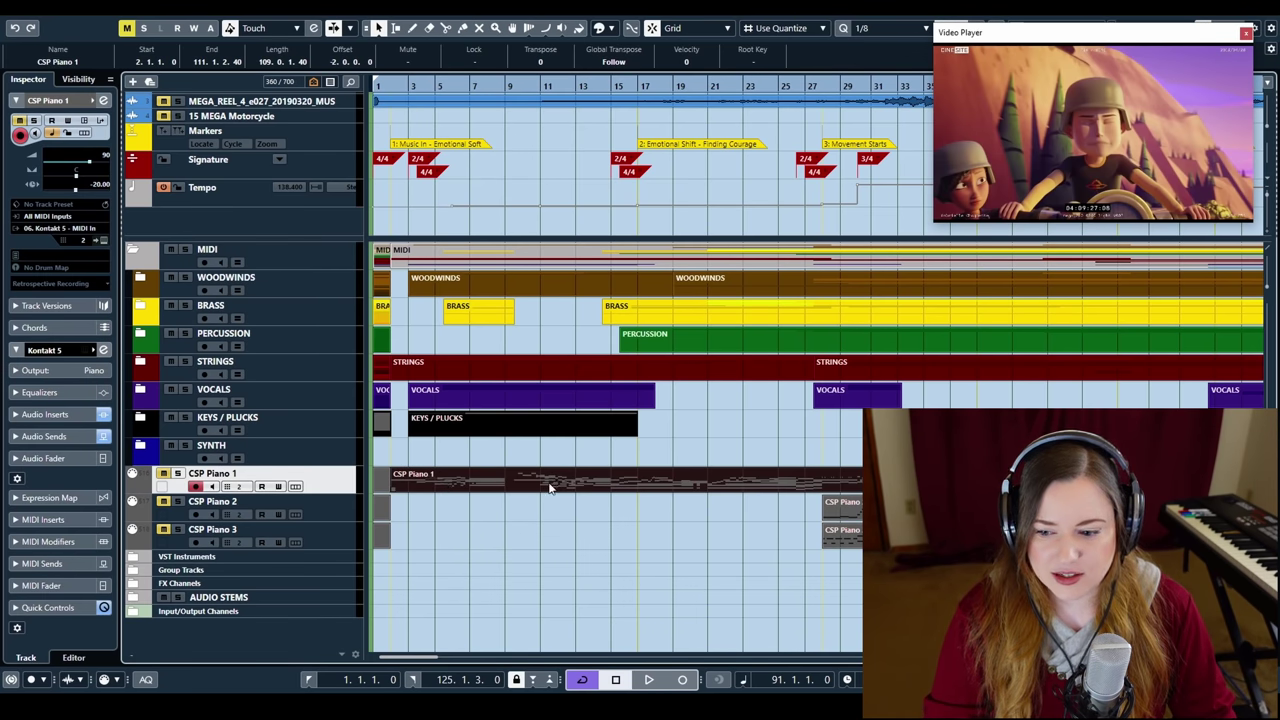
# Solo CSP Piano 1, play it with the film, and open it in the Key Editor
pyautogui.click(178, 474)
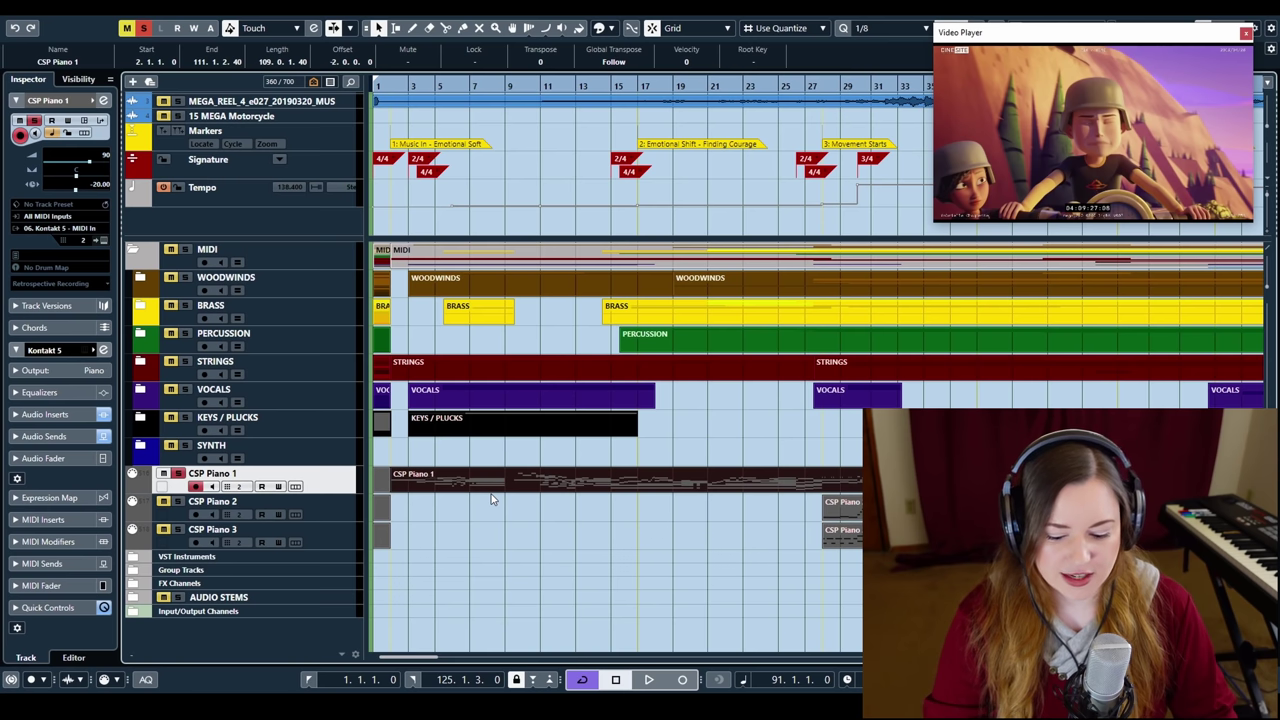
pyautogui.press('space')
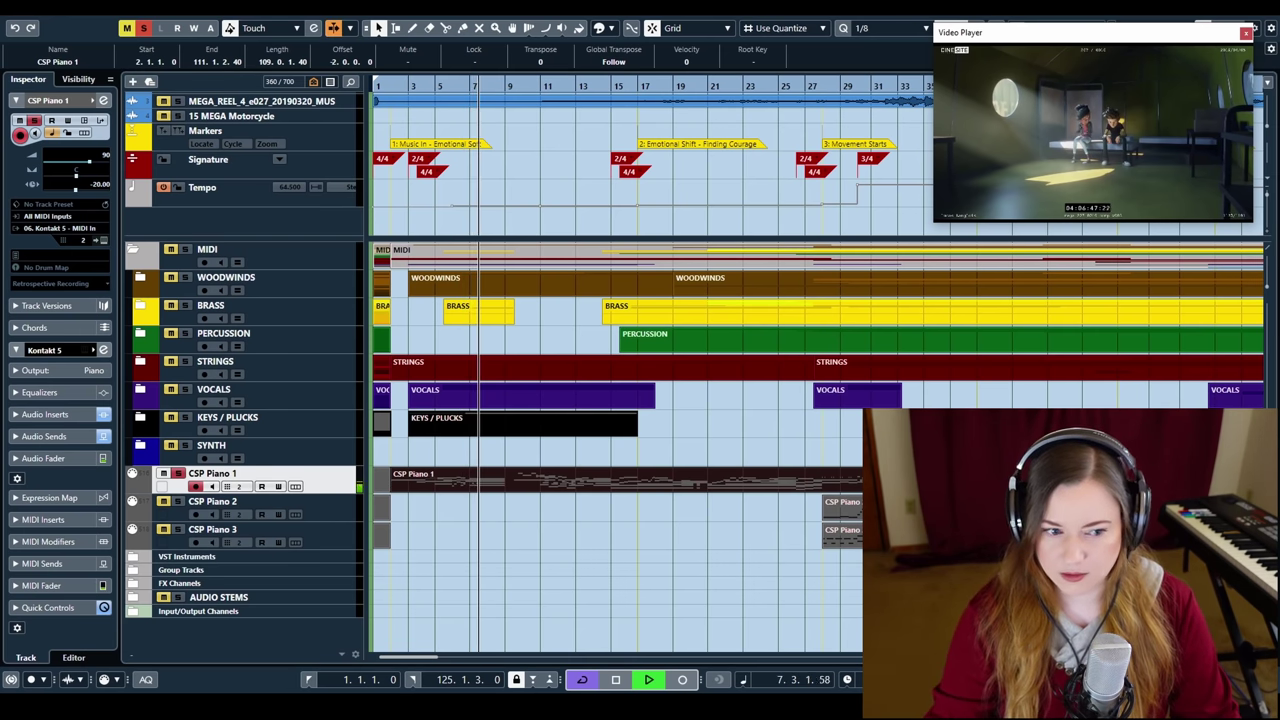
pyautogui.hotkey('ctrl', 'e')
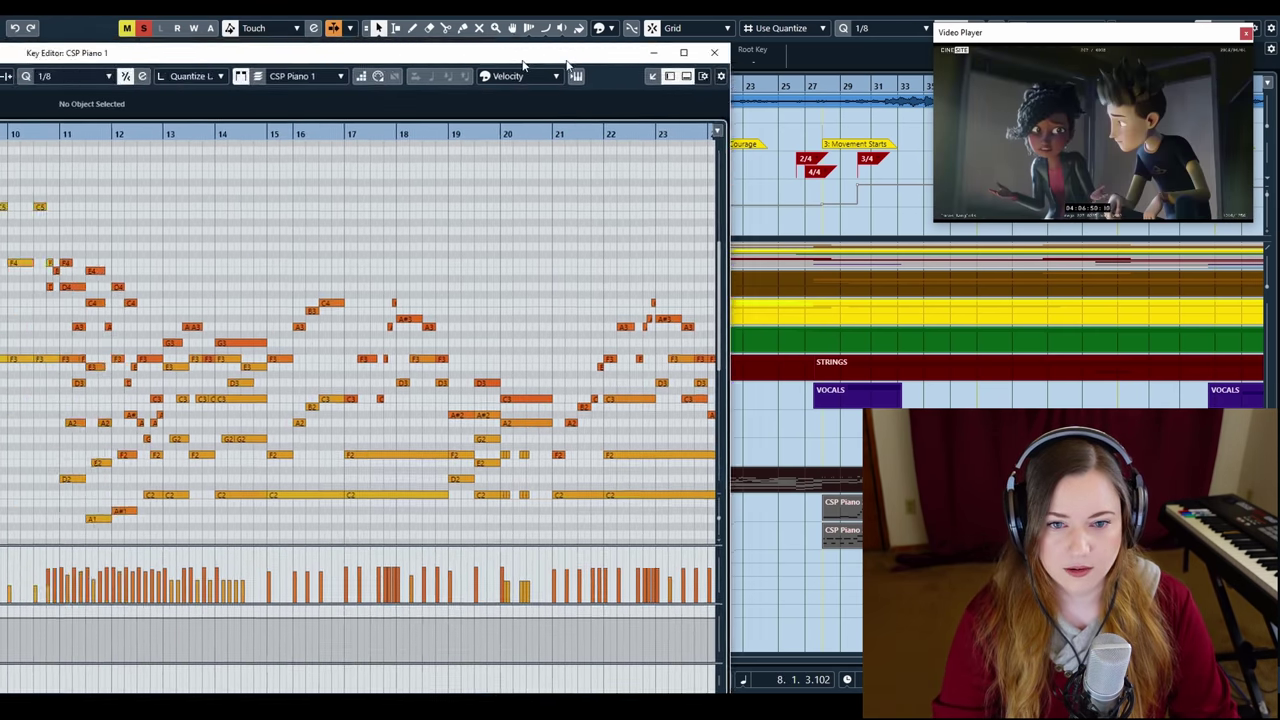
# Maximize the Key Editor, move the video player down, and scroll through the CSP Piano 1 notes
pyautogui.doubleClick(560, 52)
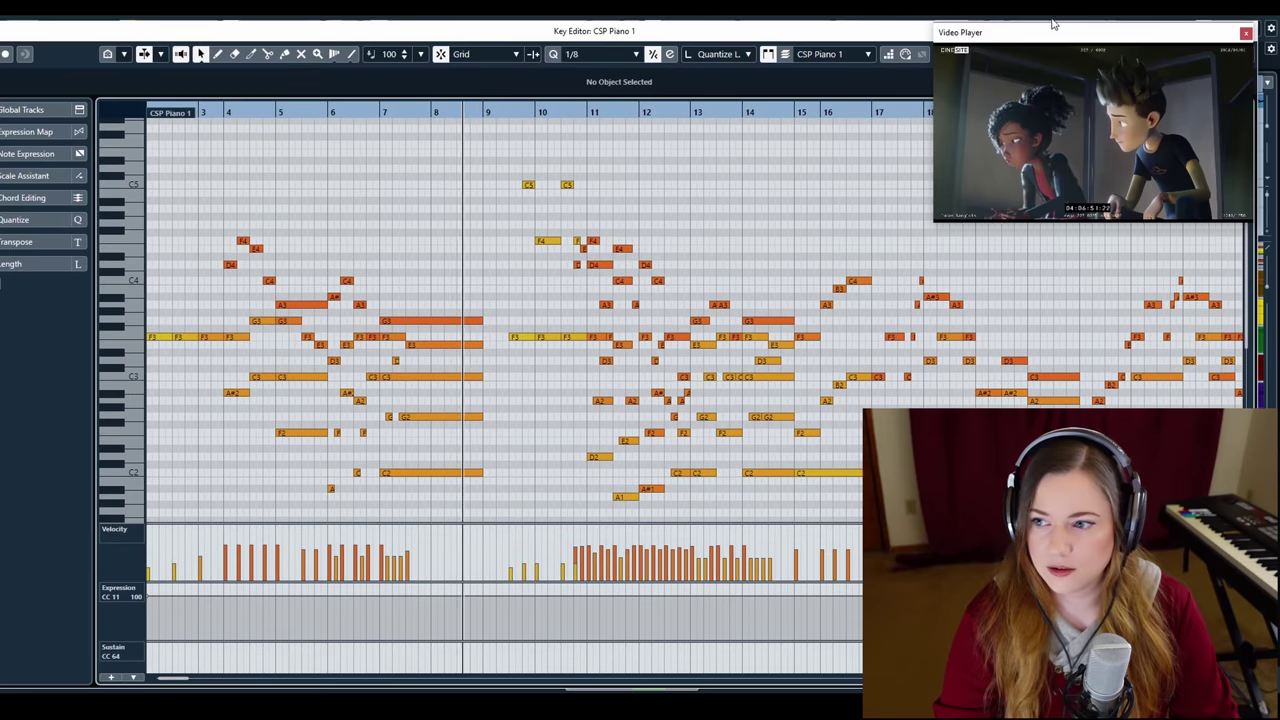
pyautogui.moveTo(1155, 32); pyautogui.dragTo(1152, 94)
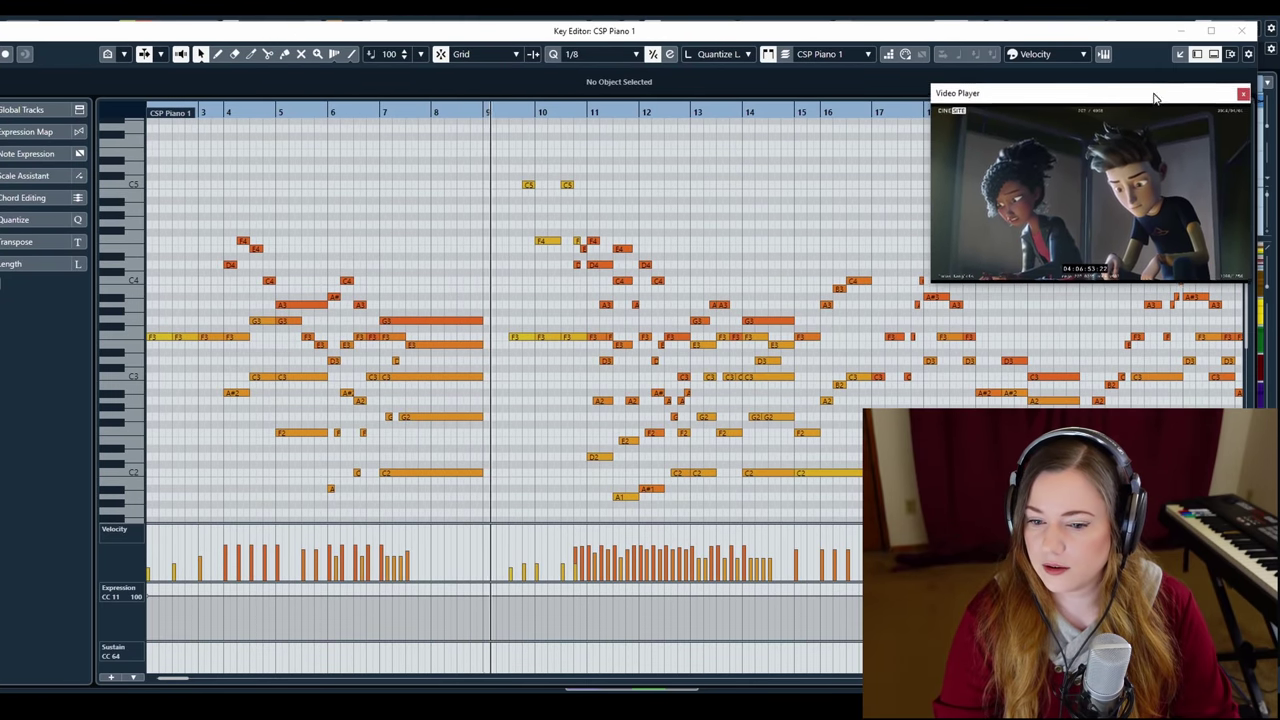
pyautogui.click(1210, 30)
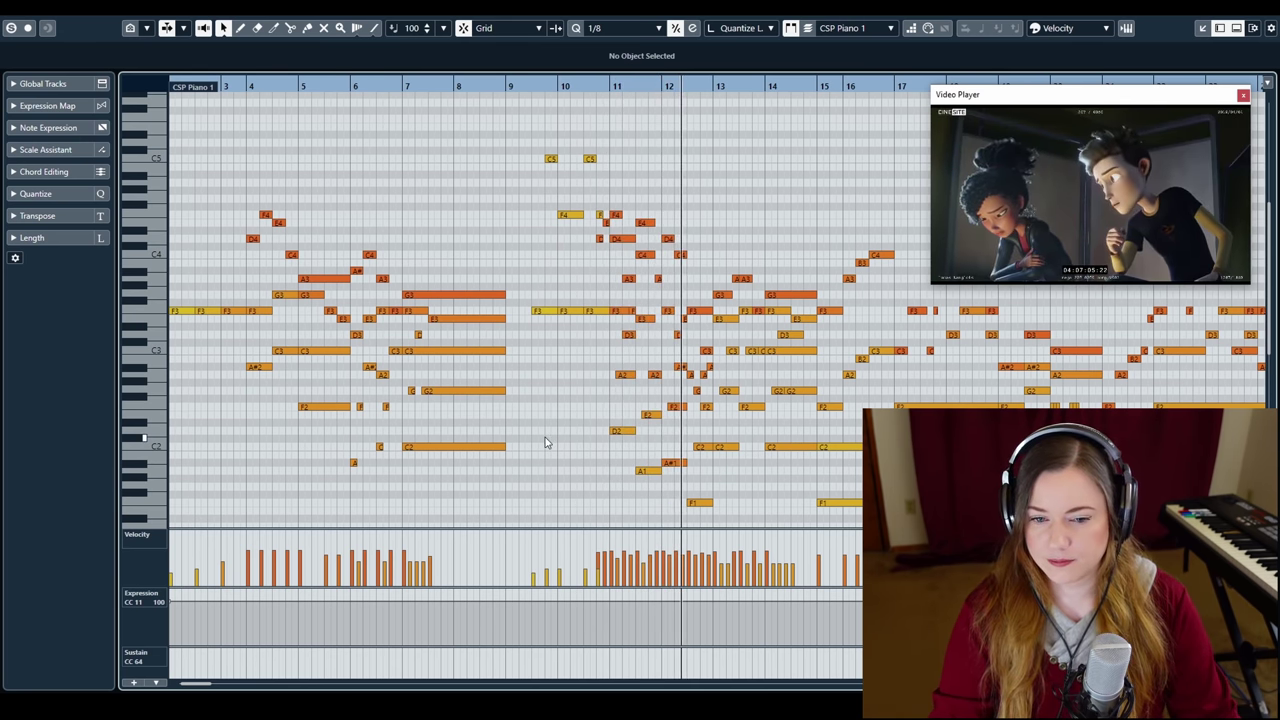
pyautogui.hscroll(4, 546, 442)
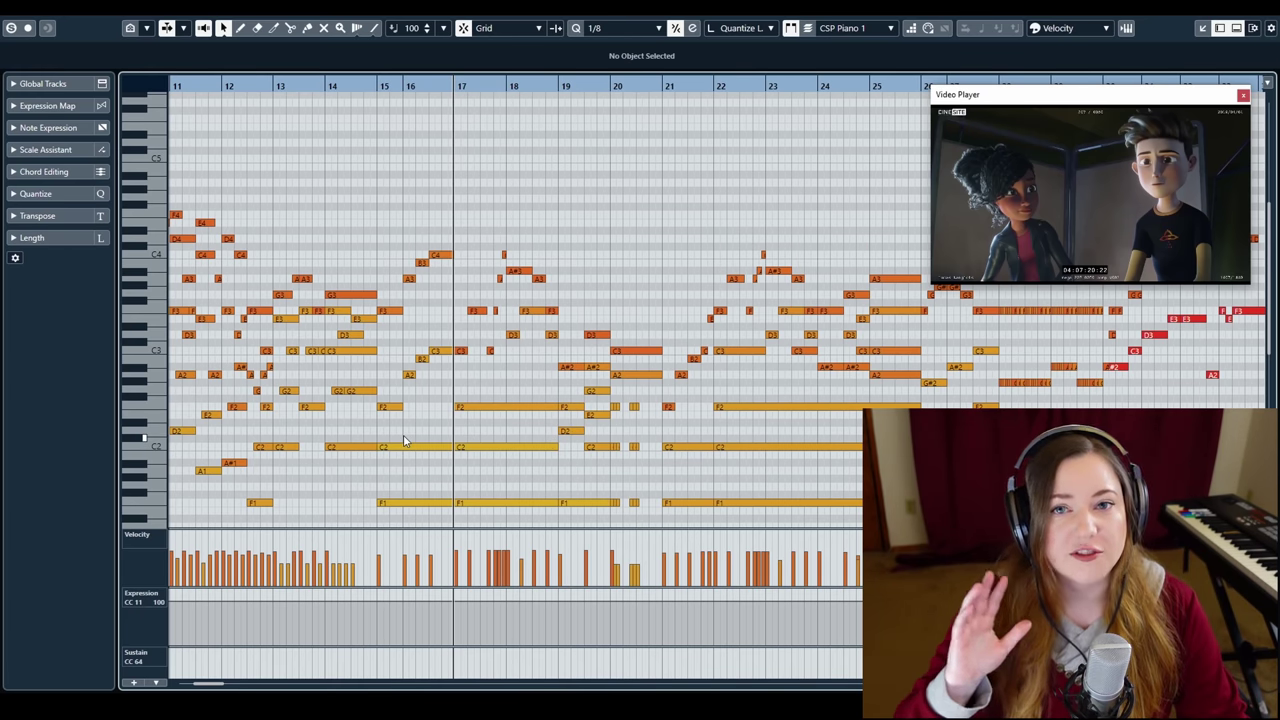
pyautogui.hscroll(-10, 405, 440)
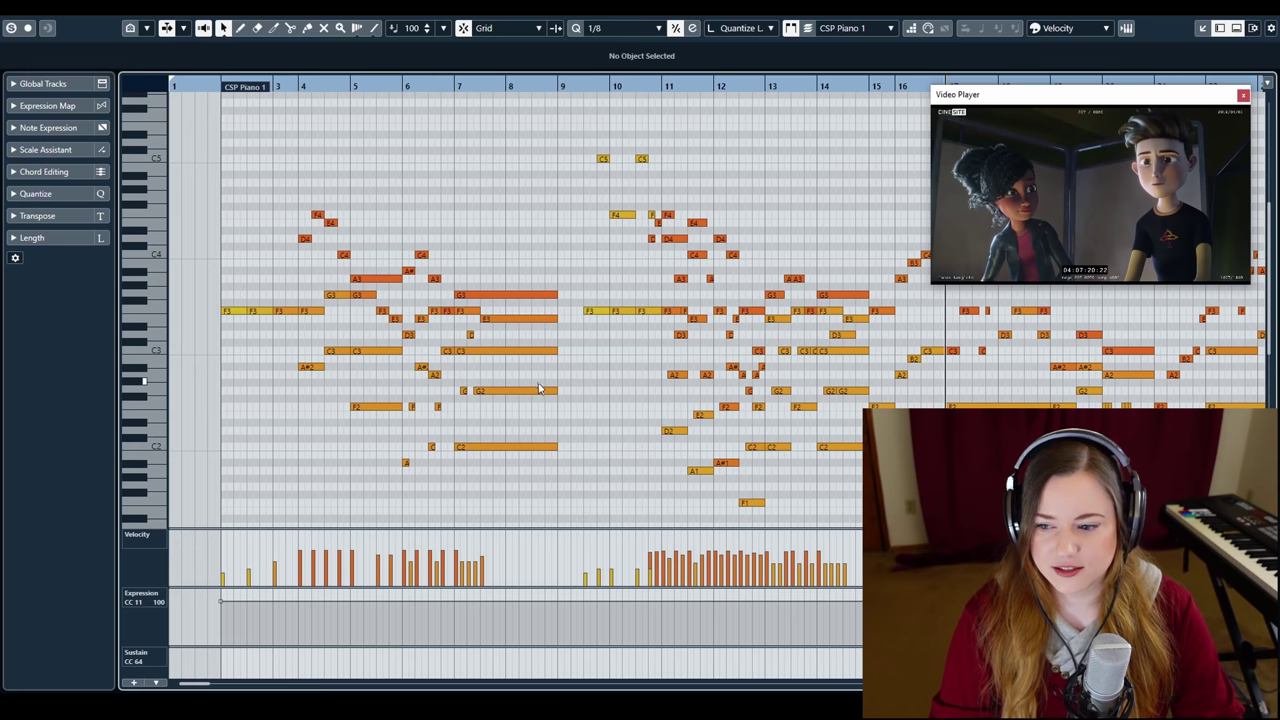
pyautogui.hscroll(3, 538, 387)
# Close the CSP Piano 1 Key Editor with Escape and return to the arrangement
pyautogui.hscroll(-3, 535, 385)
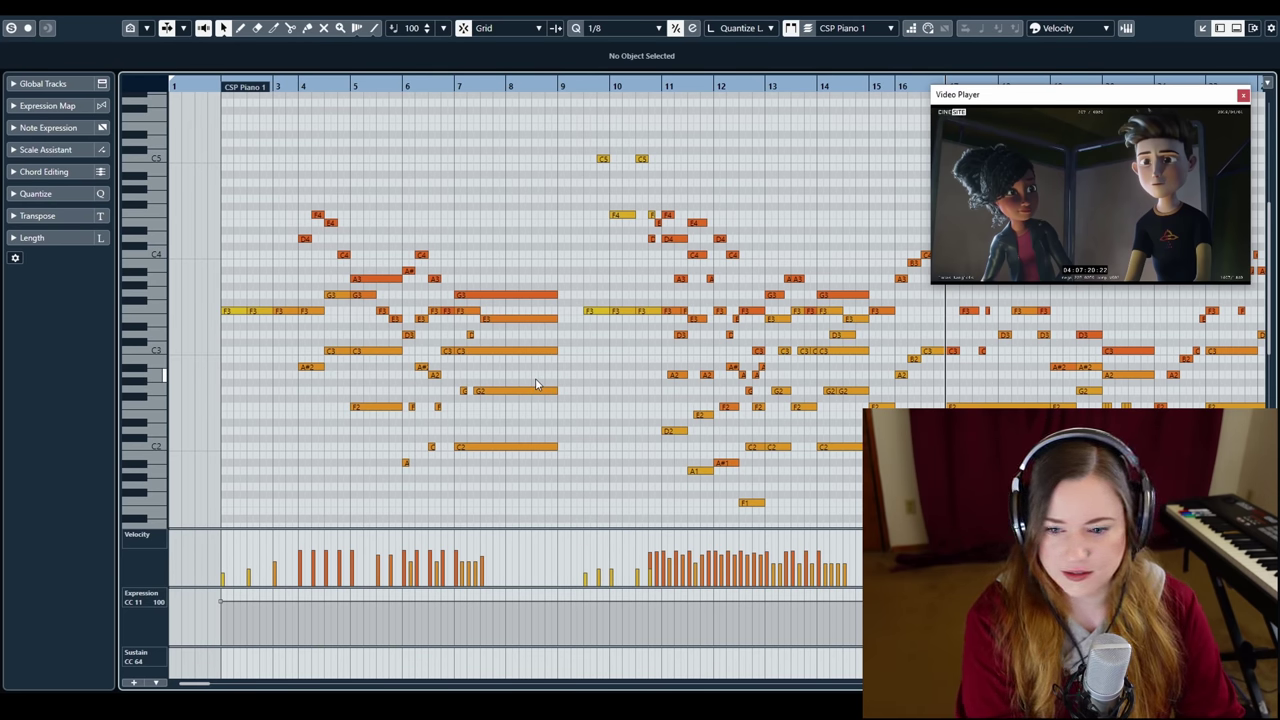
pyautogui.press('Escape')
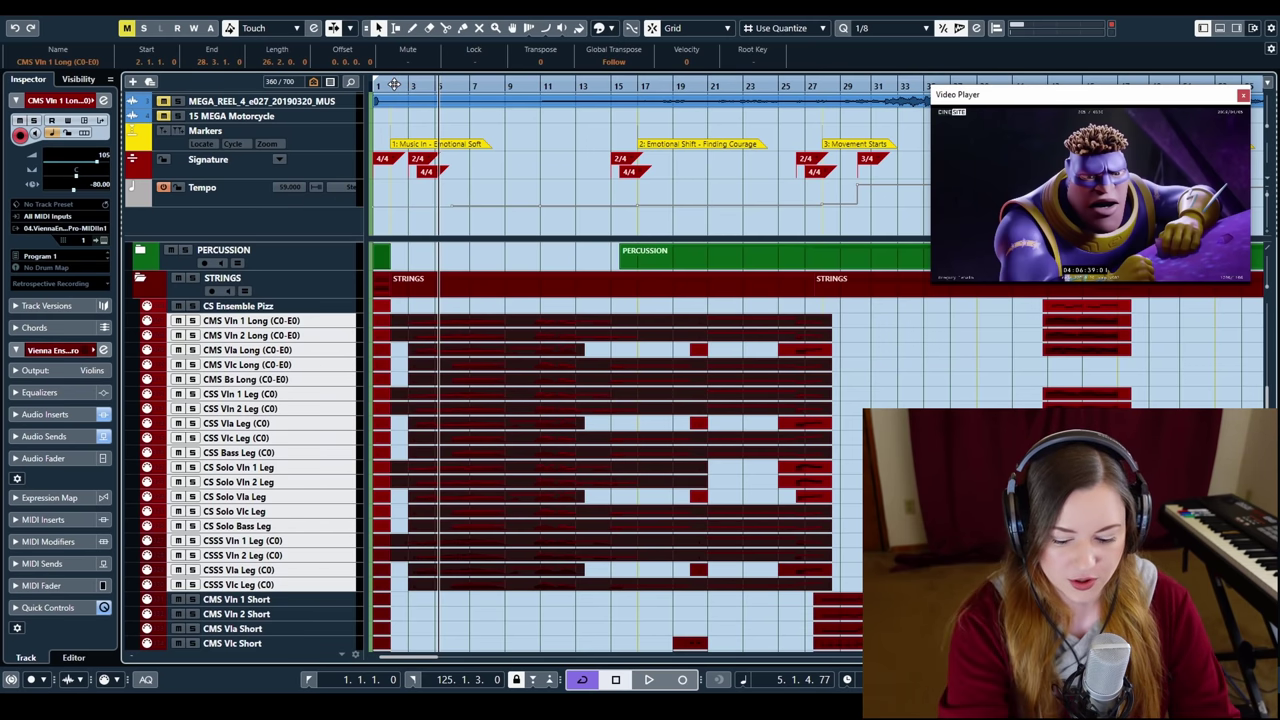
# Put the cursor near bar 2 and open the CMS Vln 1 Long part in the Key Editor
pyautogui.click(400, 86)
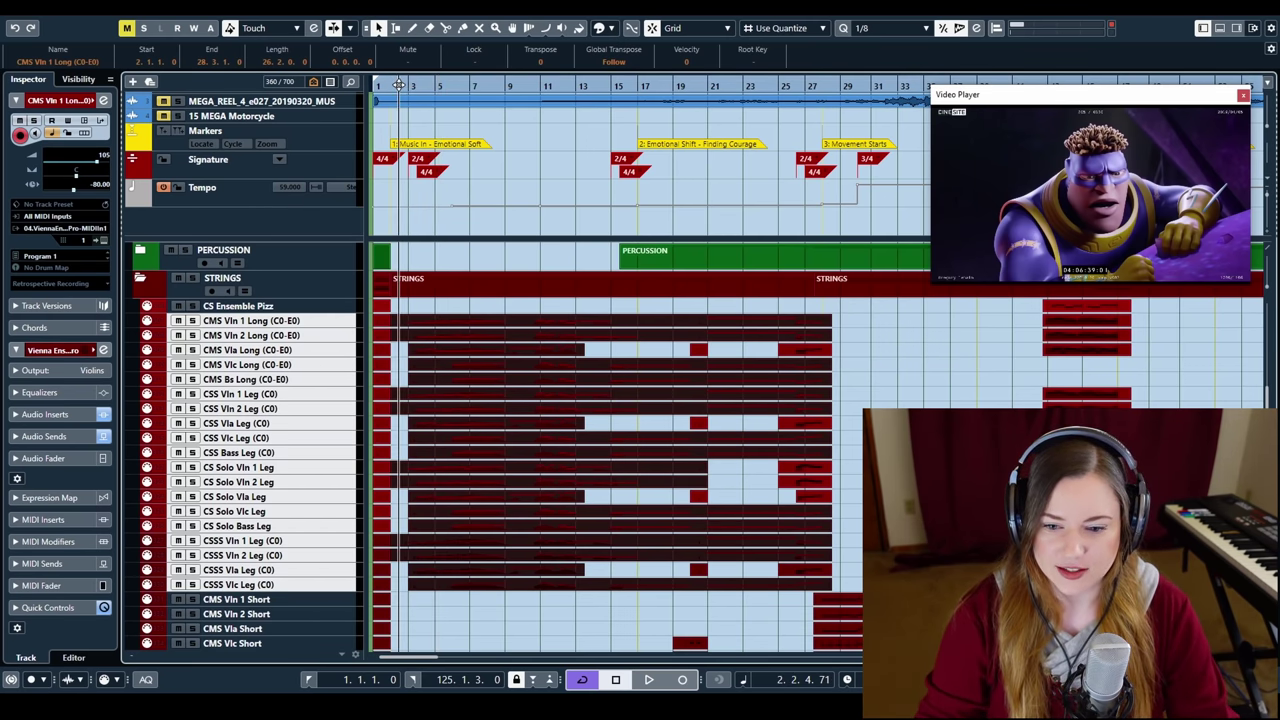
pyautogui.doubleClick(465, 320)
pyautogui.scroll(-3, 464, 309)
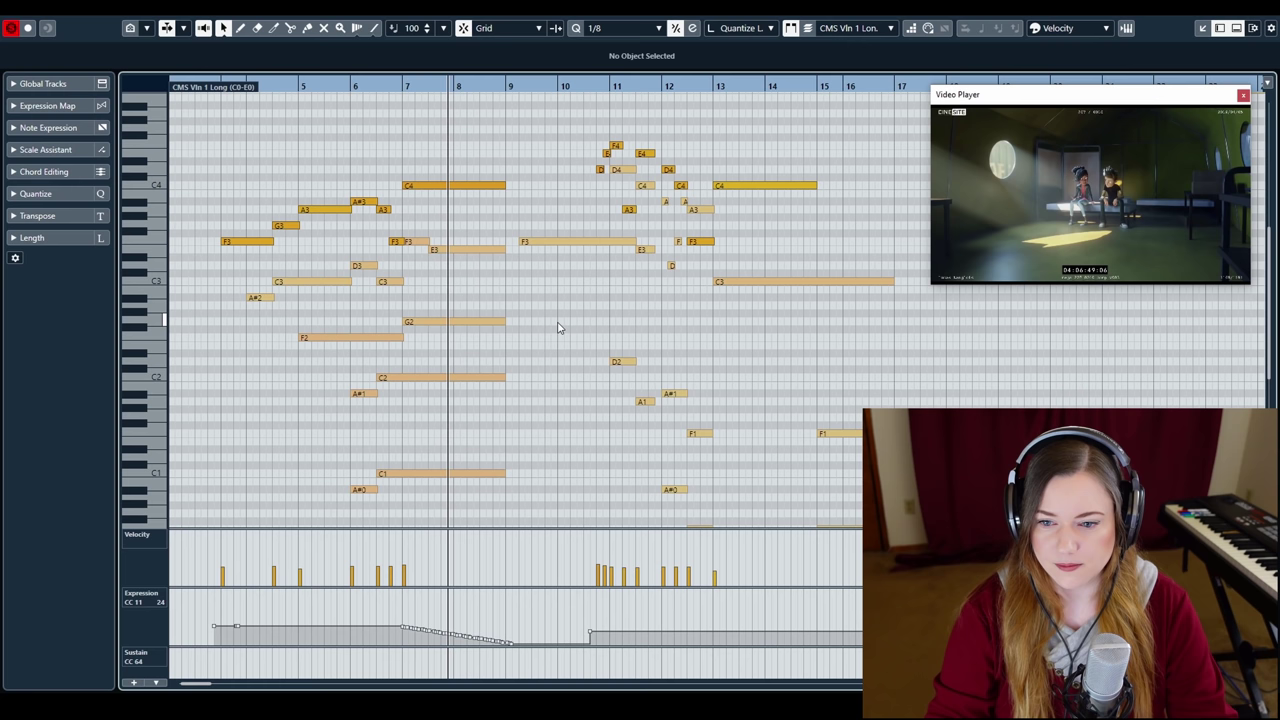
# Jump playback to around bar 14, then close the violin Key Editor with Escape
pyautogui.click(586, 88)
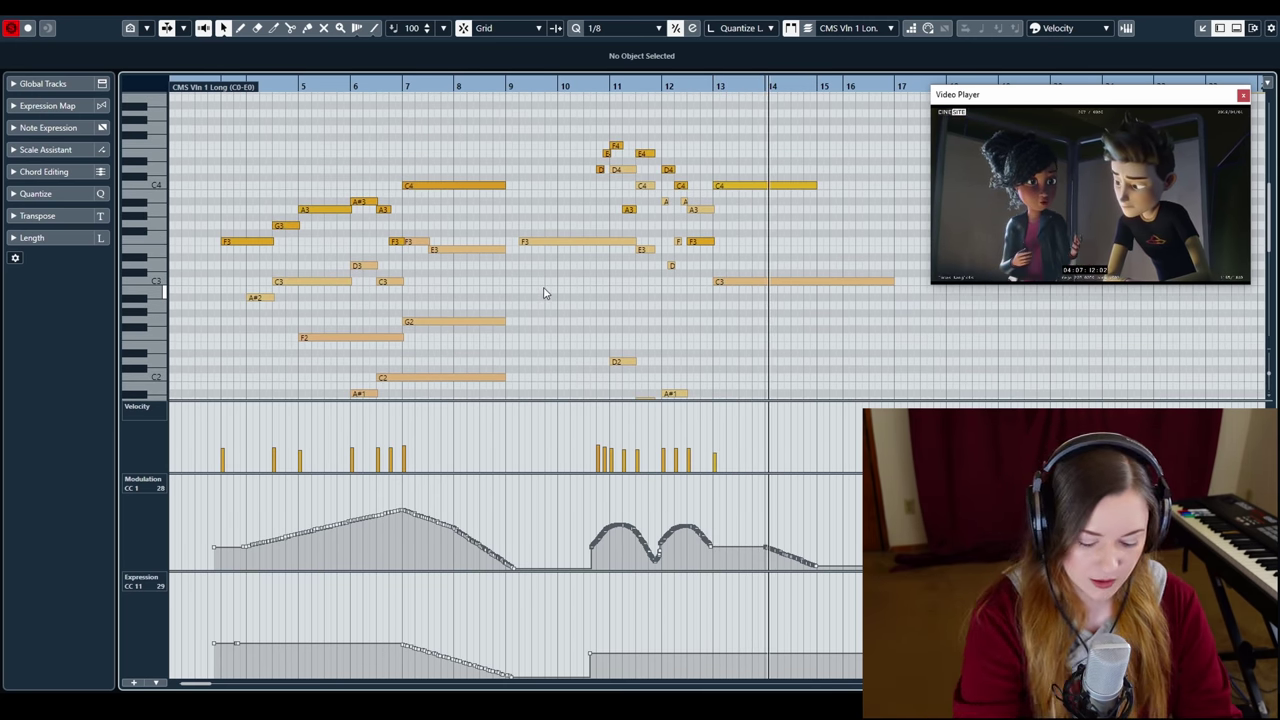
pyautogui.press('Escape')
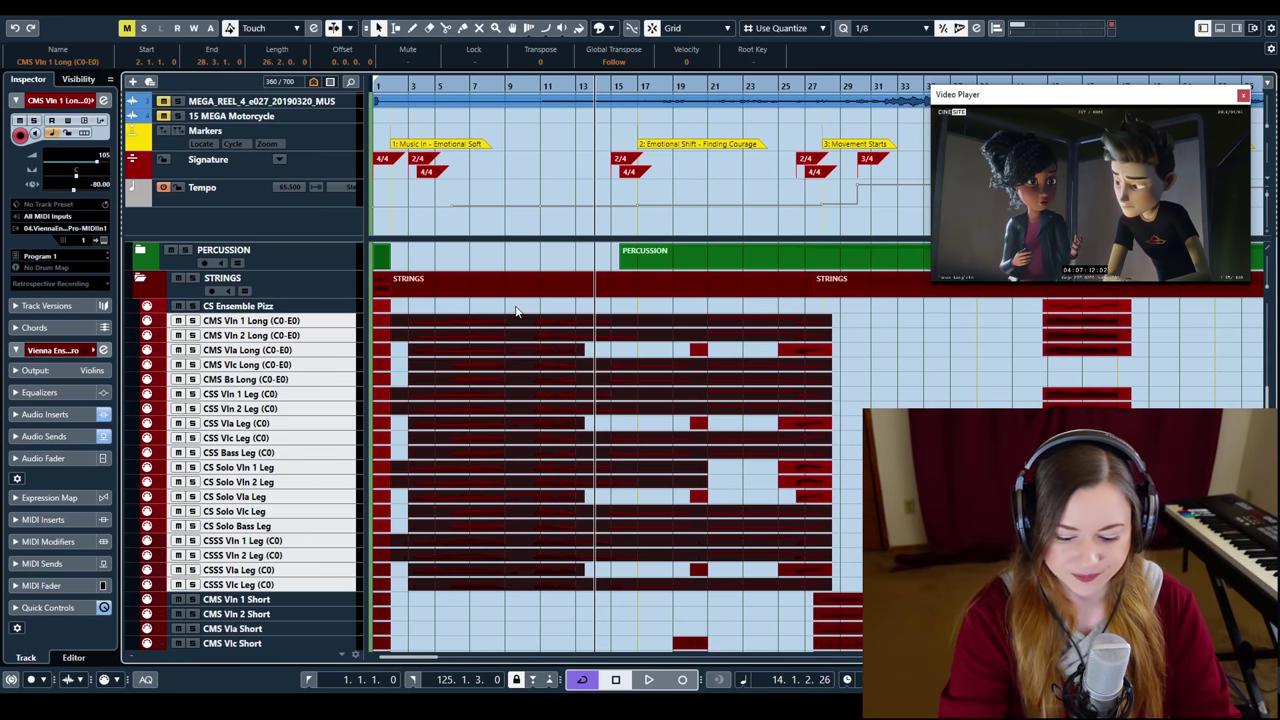
# Open the woodwind parts with Auto-Scroll on and play them from around bar 12 to bar 15
pyautogui.scroll(10, 490, 333)
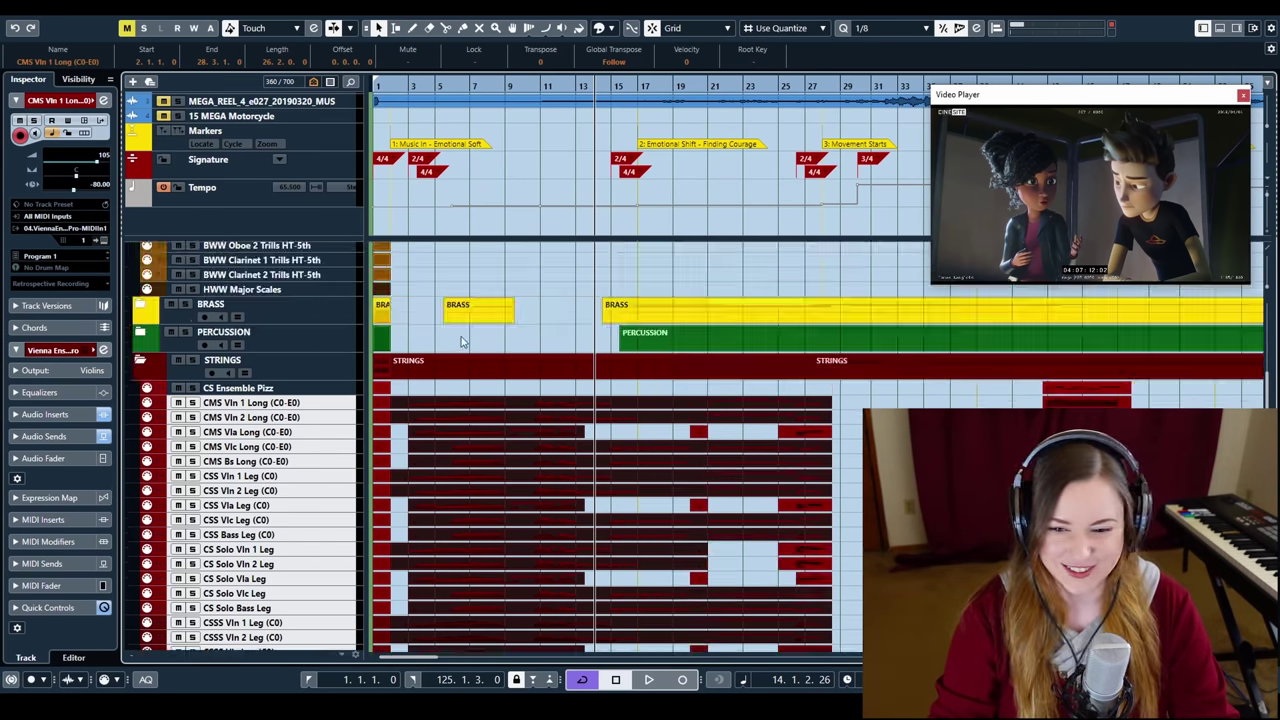
pyautogui.click(535, 320)
pyautogui.doubleClick(535, 314)
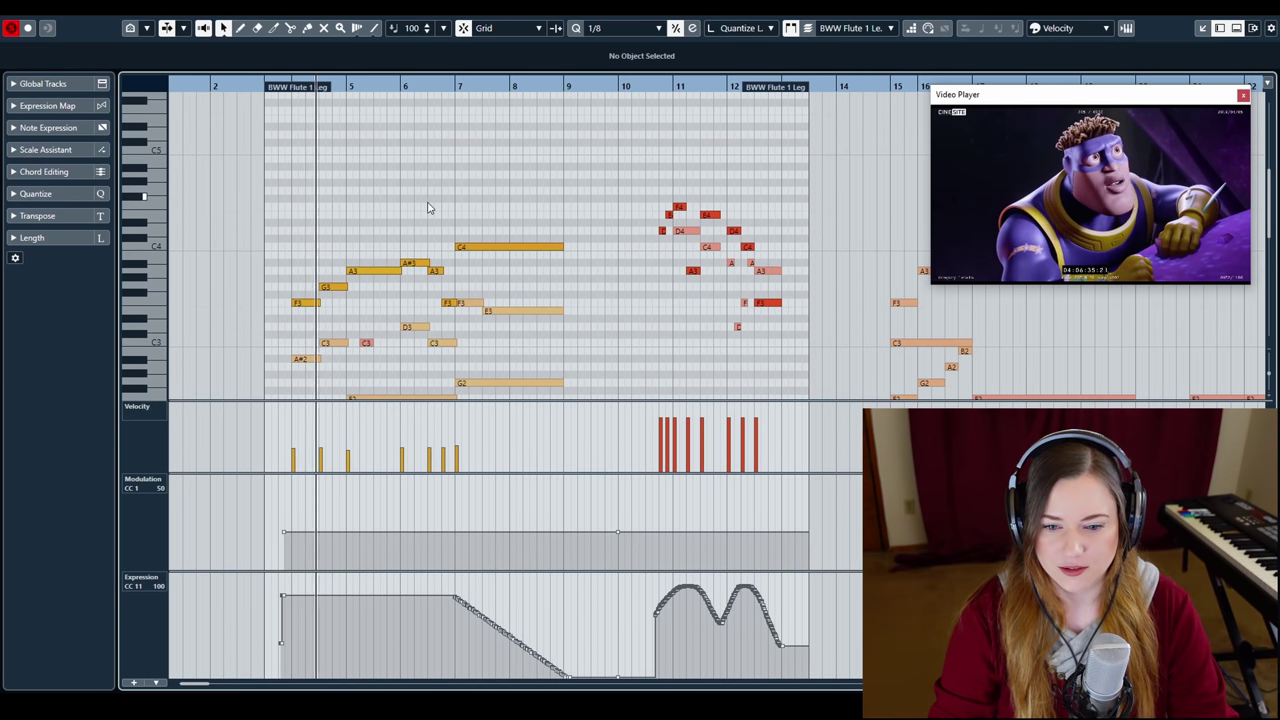
pyautogui.scroll(-3, 428, 208)
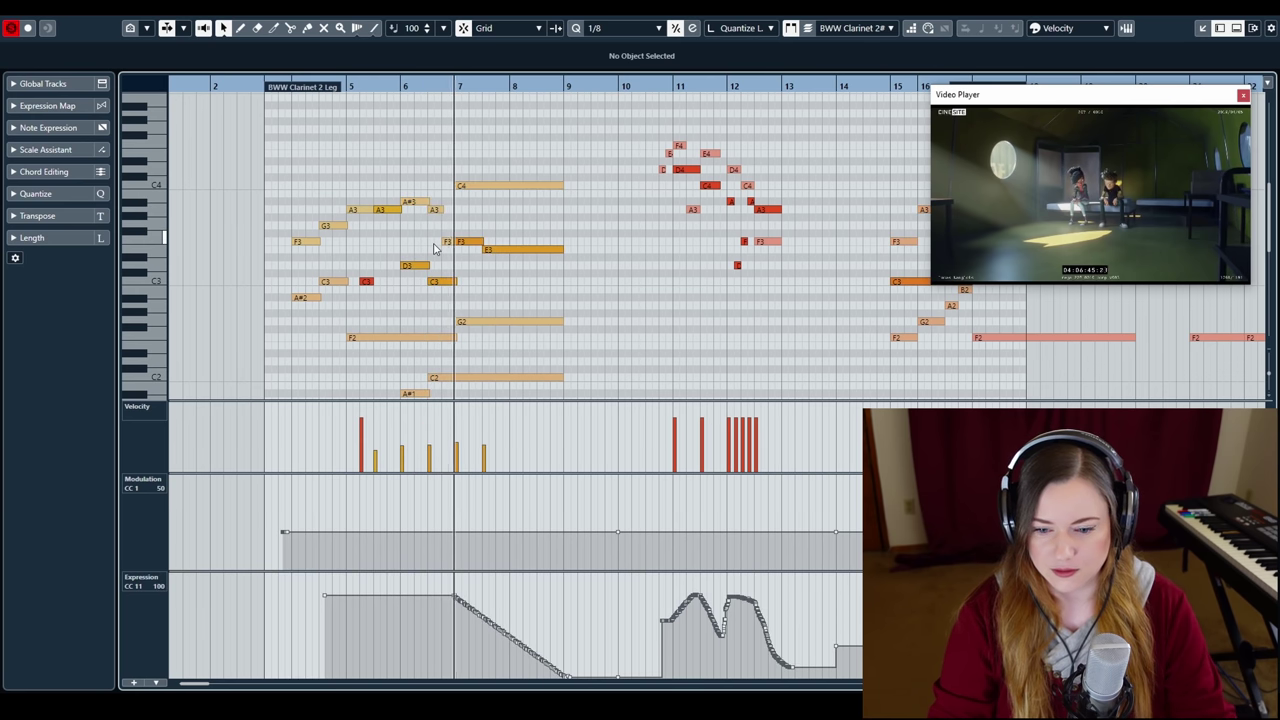
pyautogui.press('f')
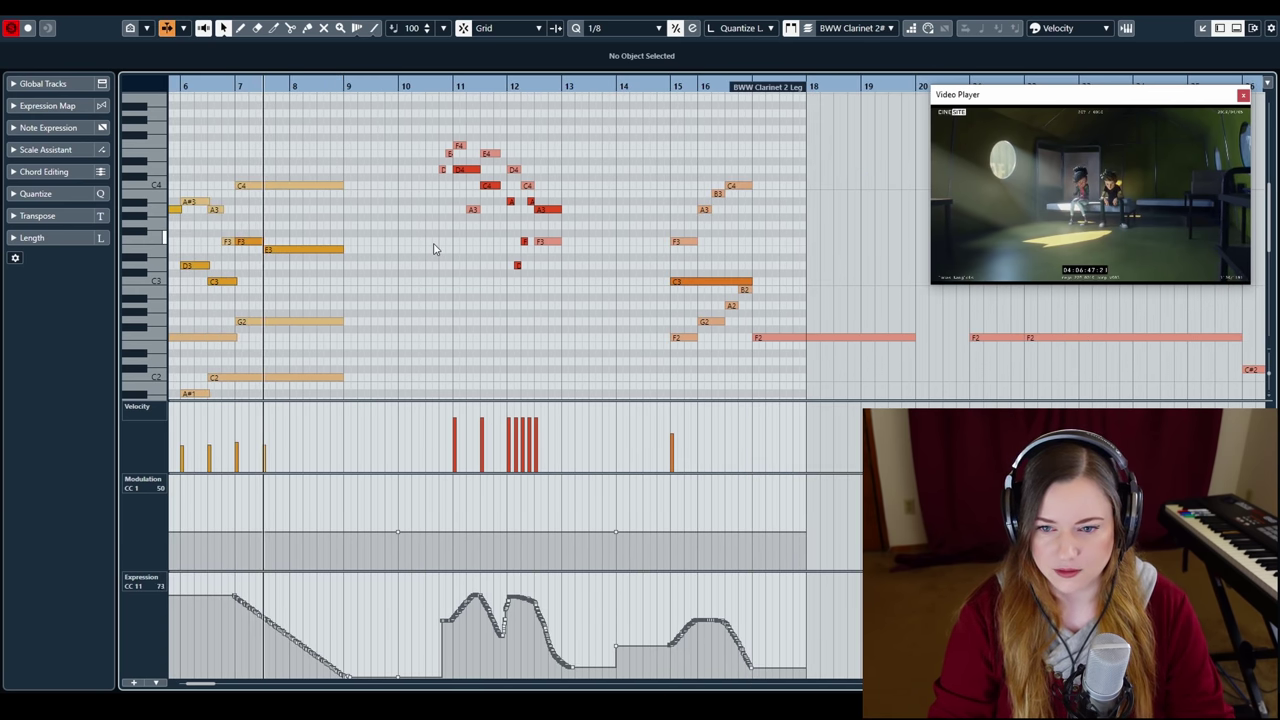
pyautogui.click(436, 166)
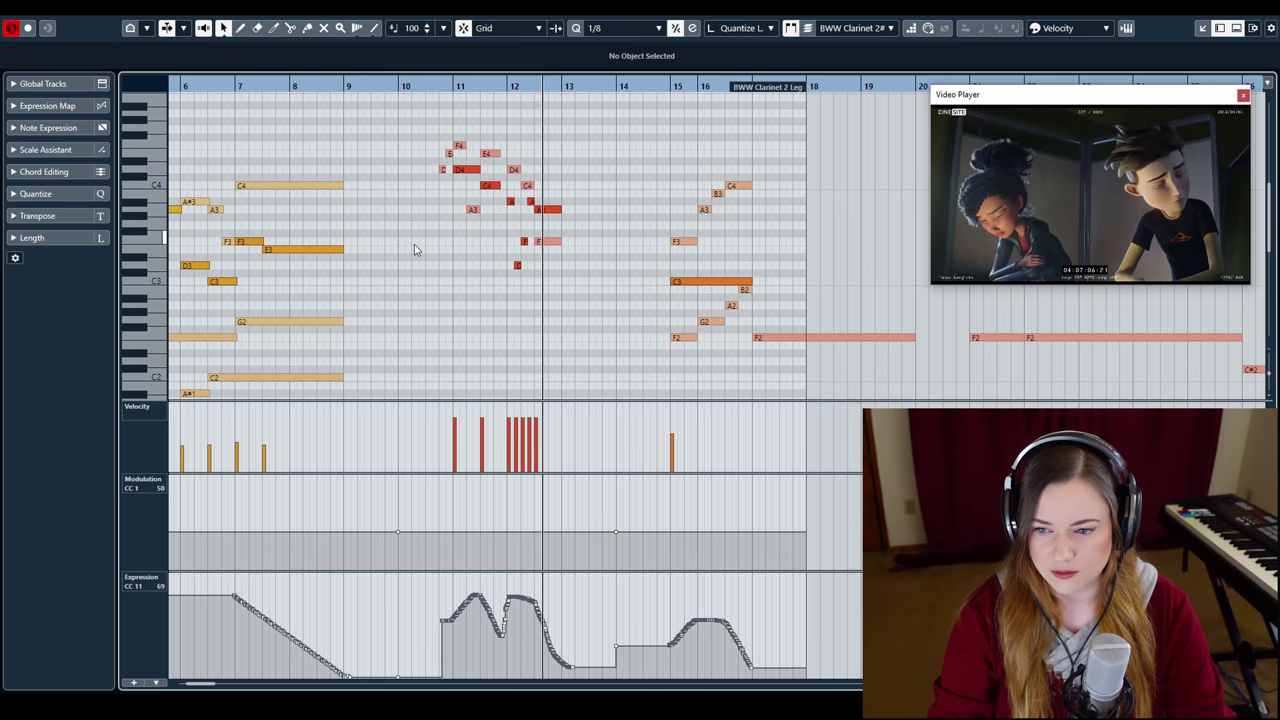
pyautogui.hscroll(3, 414, 244)
pyautogui.press('space')
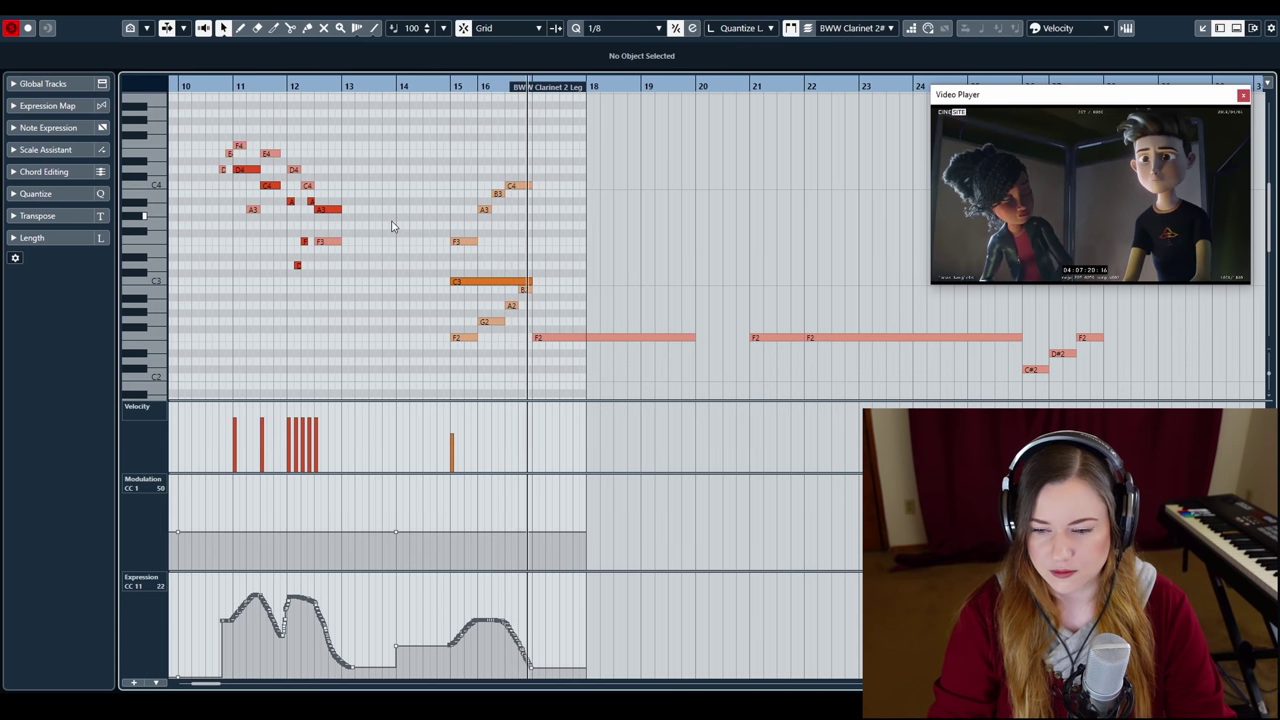
pyautogui.press('Return')
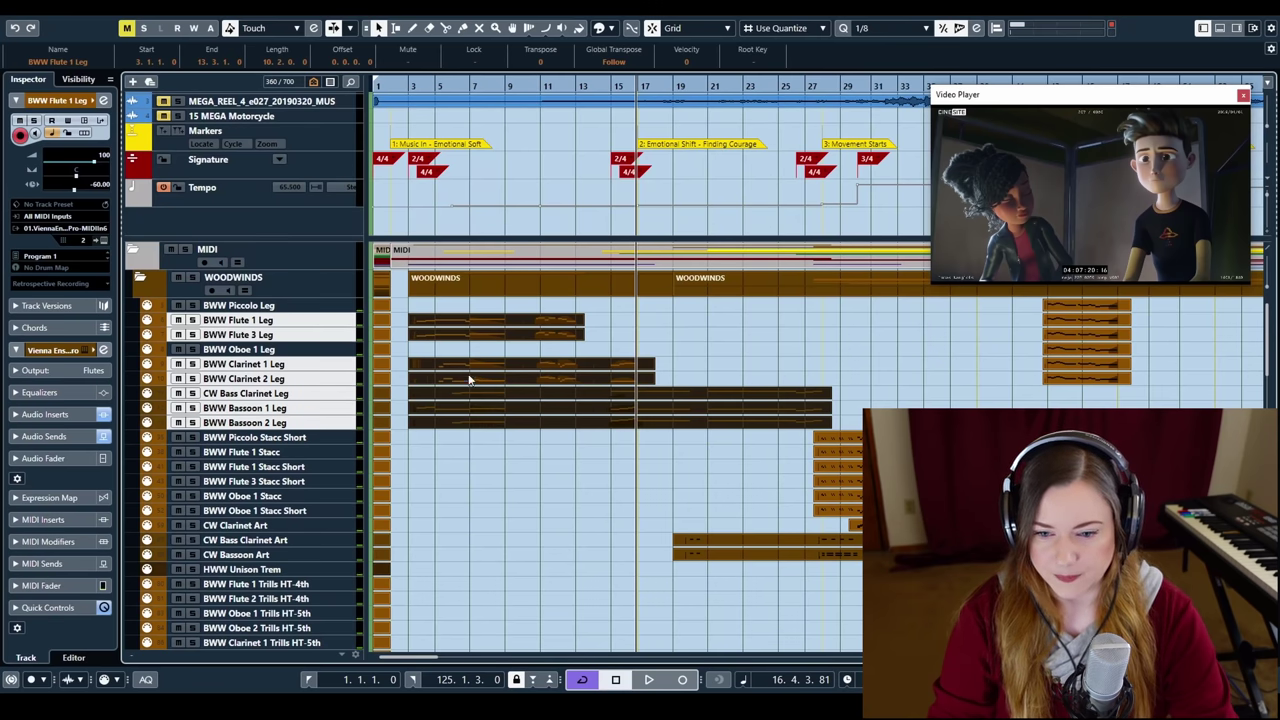
# Expand BRASS and open the four brass parts around bars 5–8 together in the Key Editor
pyautogui.scroll(-5, 481, 425)
pyautogui.click(140, 360)
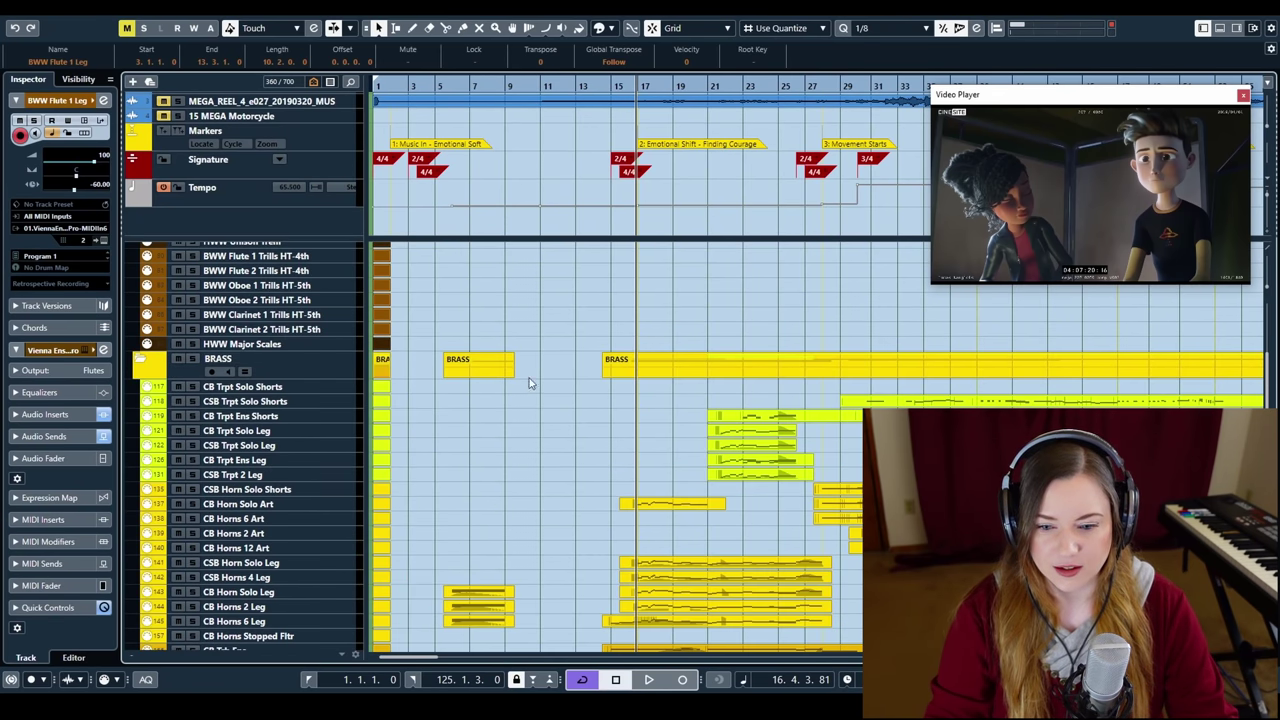
pyautogui.scroll(-3, 527, 385)
pyautogui.moveTo(447, 384); pyautogui.dragTo(505, 528)
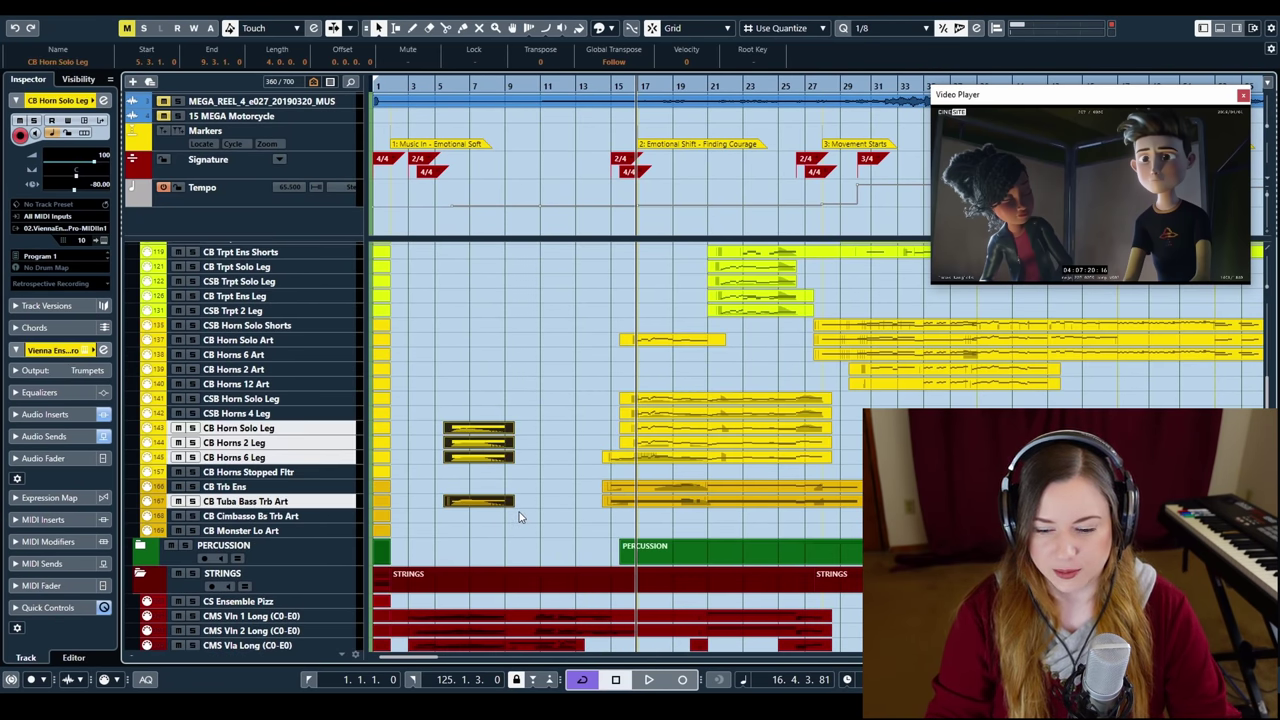
pyautogui.press('Return')
pyautogui.hscroll(-3, 355, 160)
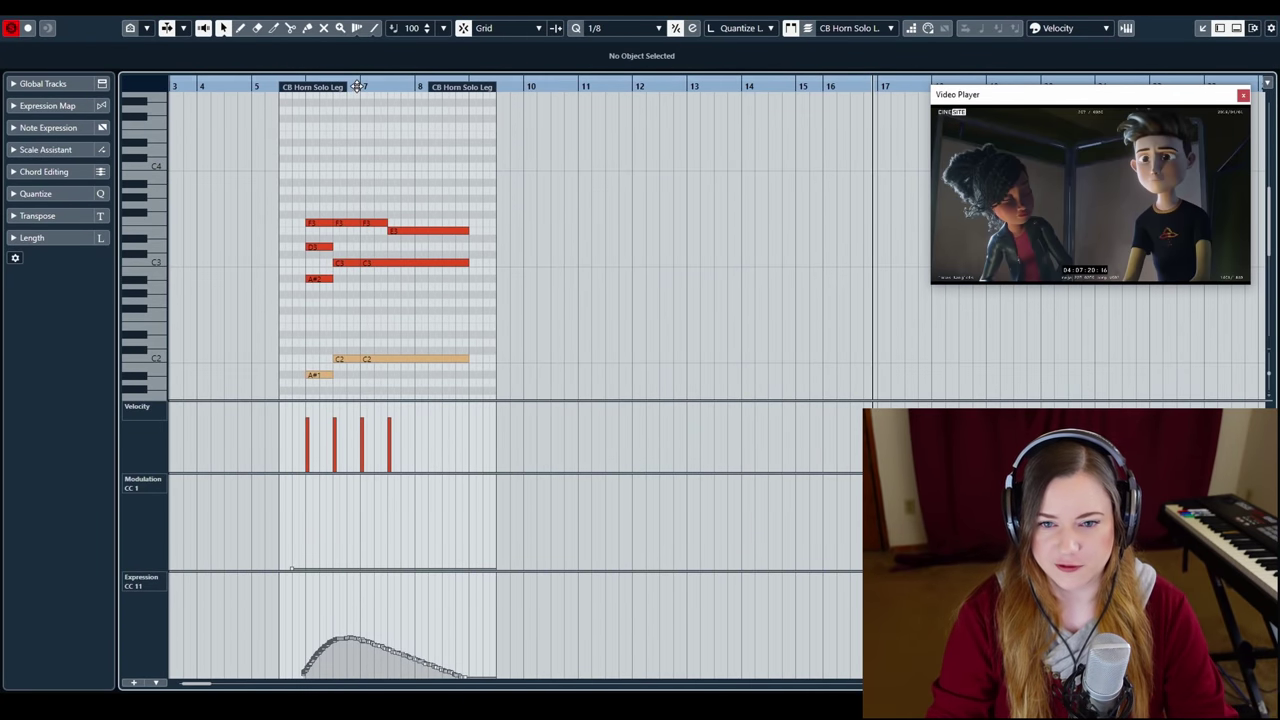
# Jump to the first brass note, play the passage with the film, and close the Key Editor
pyautogui.press('h')
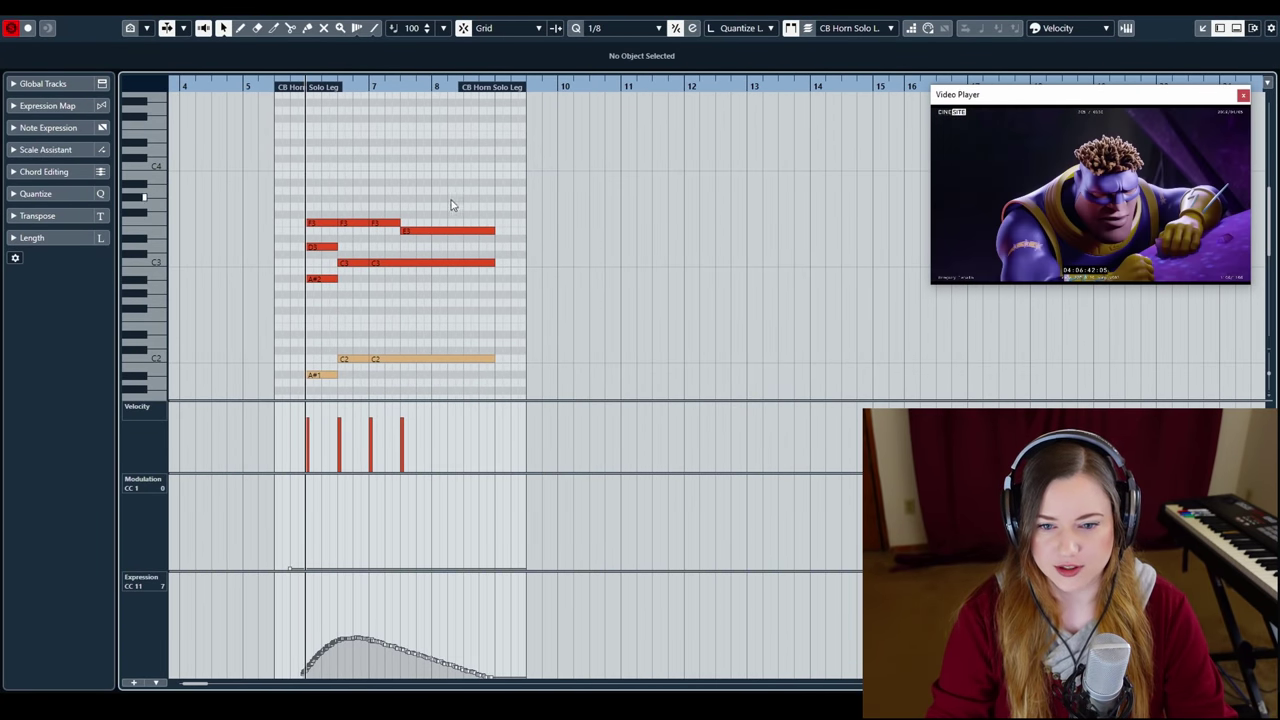
pyautogui.press('space')
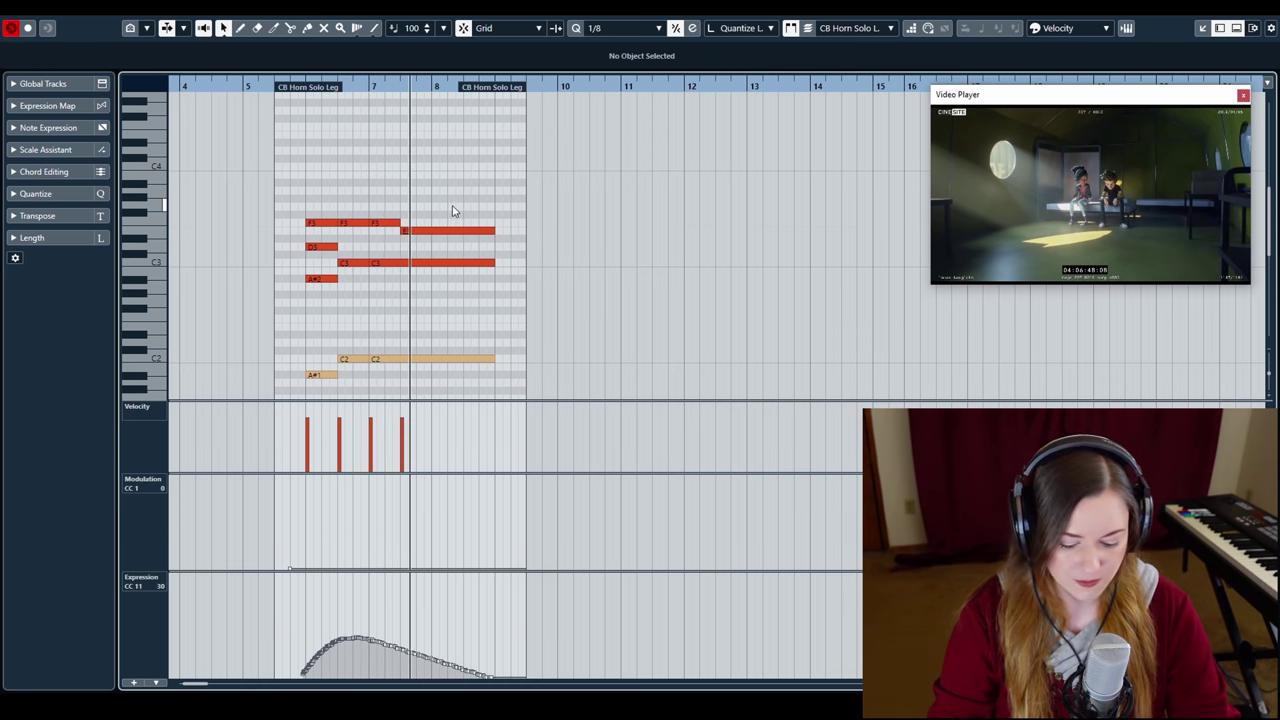
pyautogui.press('Return')
pyautogui.scroll(-10, 466, 277)
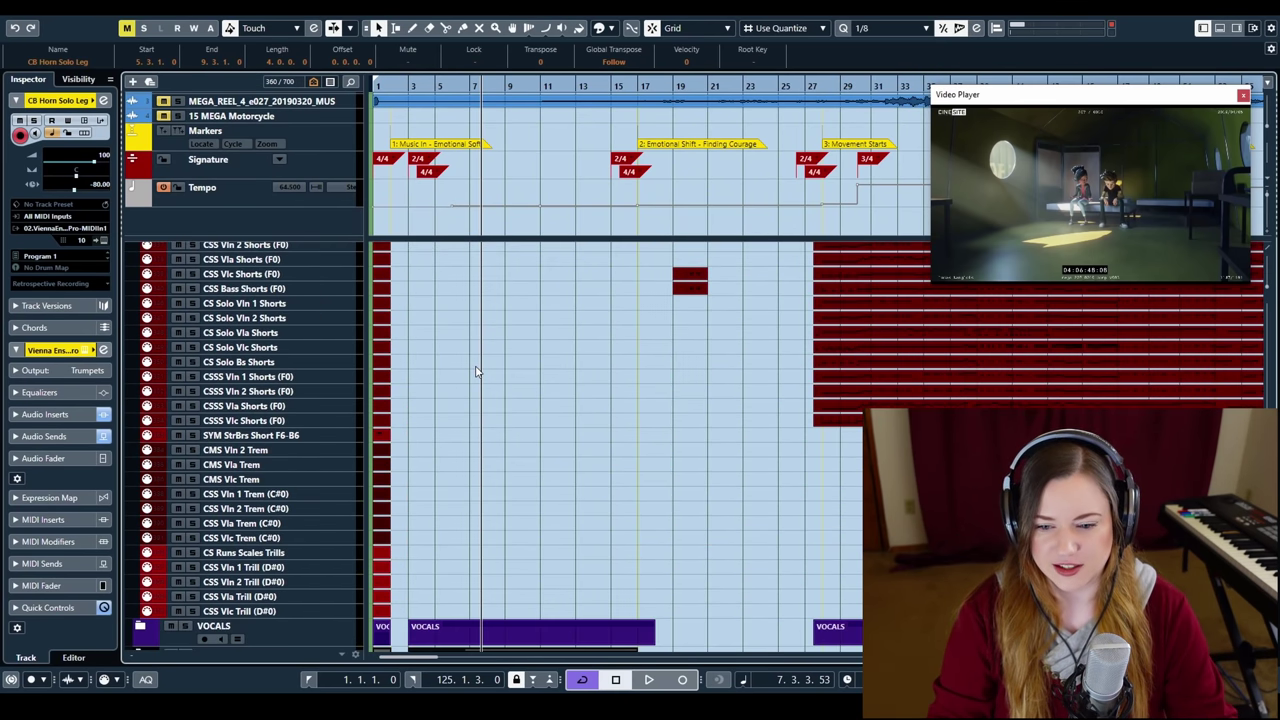
# Expand the VOCALS folder and select the three female choir parts
pyautogui.scroll(-5, 476, 371)
pyautogui.click(141, 396)
pyautogui.click(450, 457)
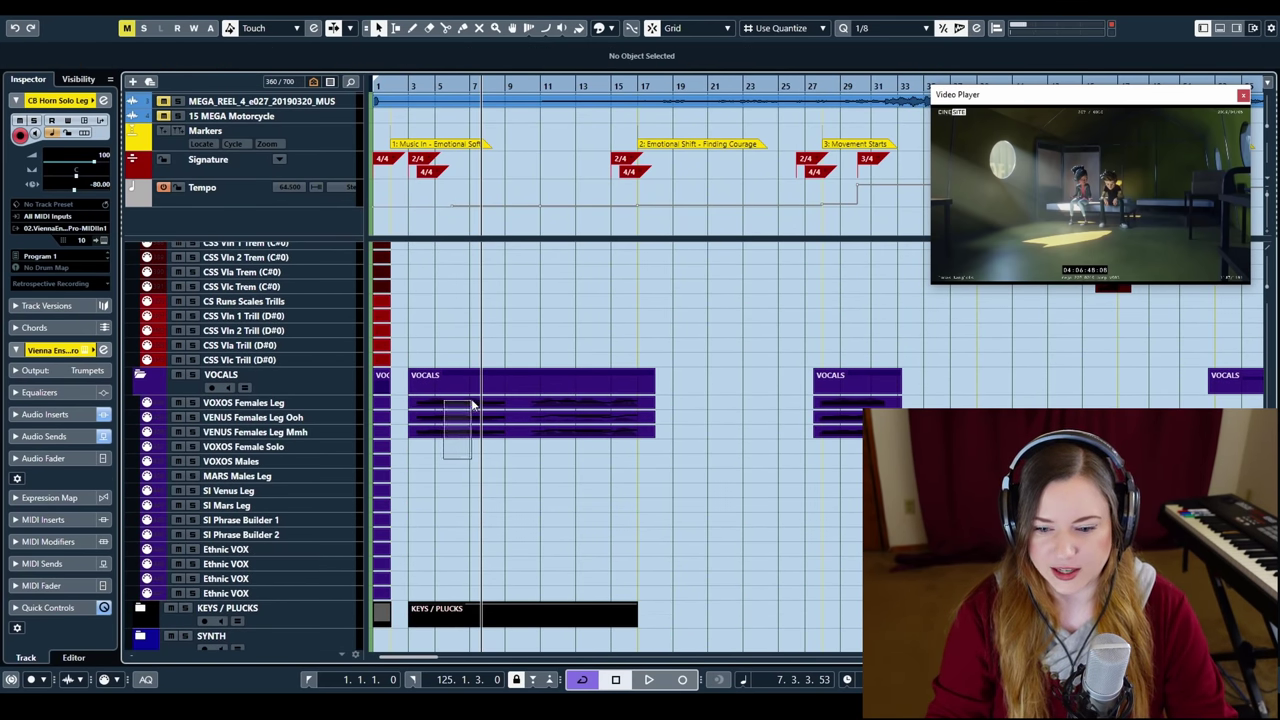
pyautogui.moveTo(474, 404); pyautogui.dragTo(472, 404)
# Play the choir notes in the Key Editor with the film from bar 3, then close it
pyautogui.click(410, 82)
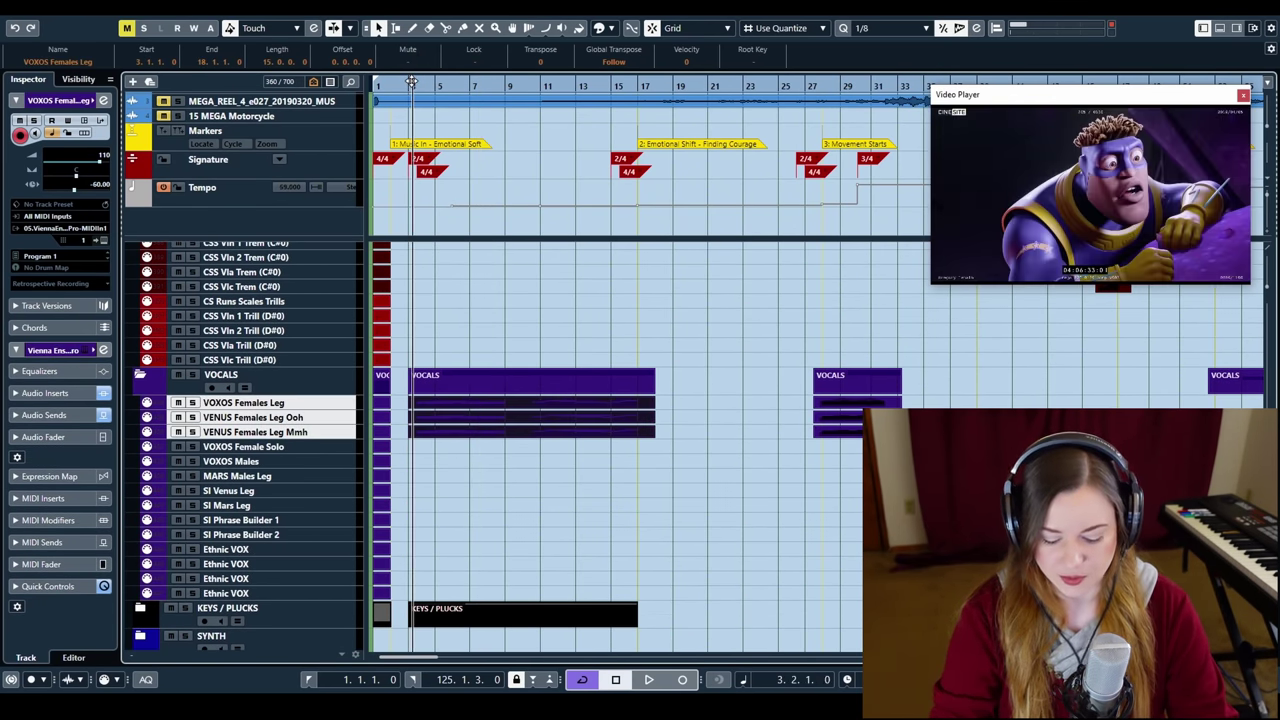
pyautogui.hotkey('ctrl', 'e')
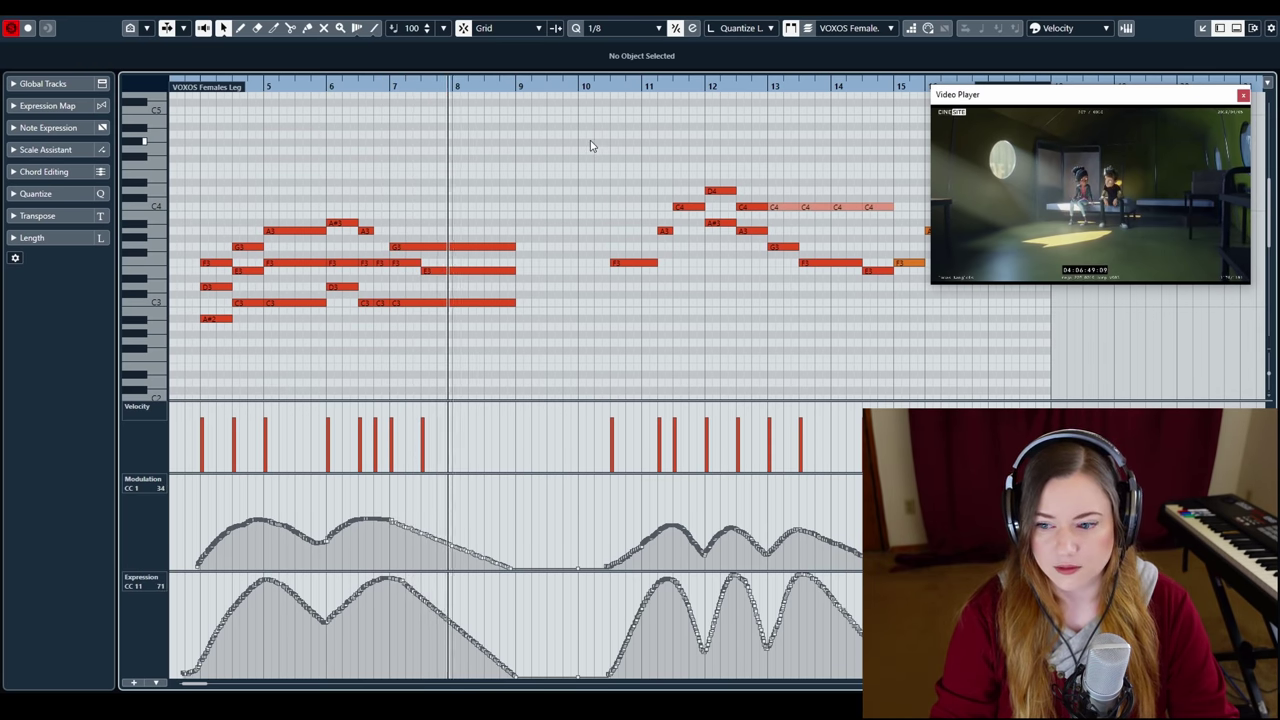
pyautogui.press('space')
pyautogui.hotkey('ctrl', 'e')
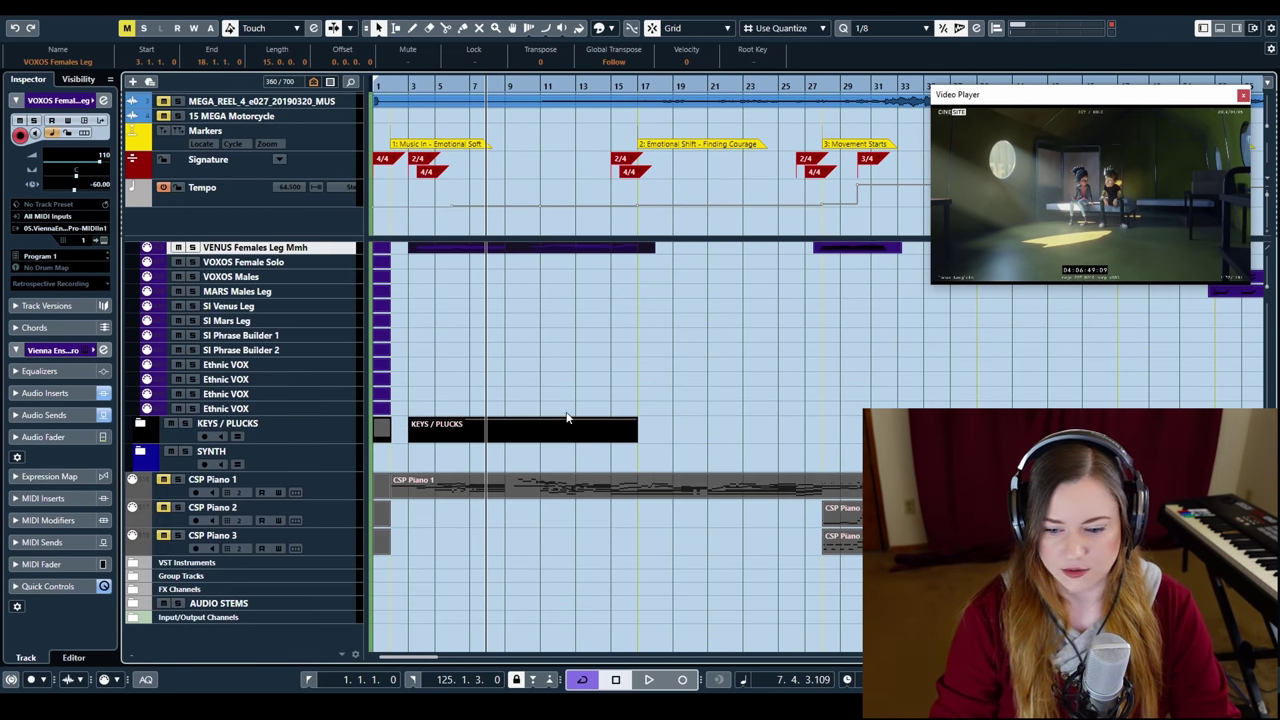
# Expand the KEYS / PLUCKS folder and open the Piano part in the Key Editor
pyautogui.click(138, 422)
pyautogui.scroll(-3, 580, 420)
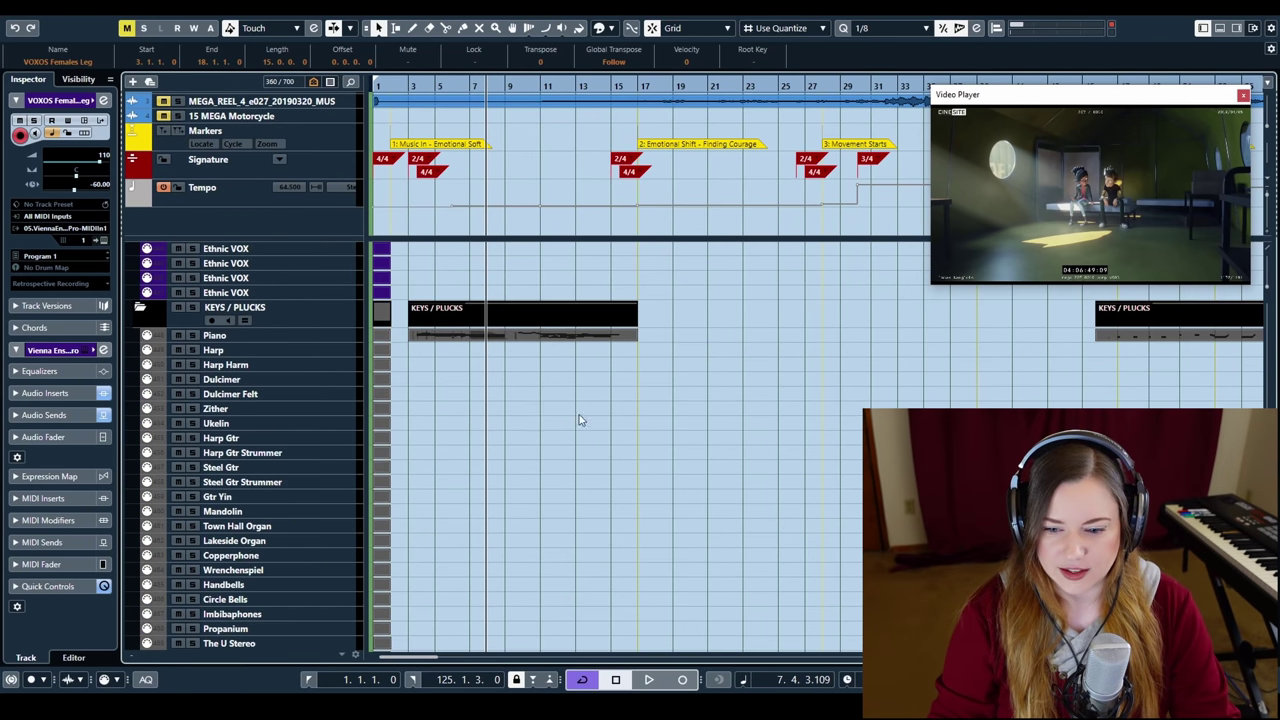
pyautogui.click(485, 340)
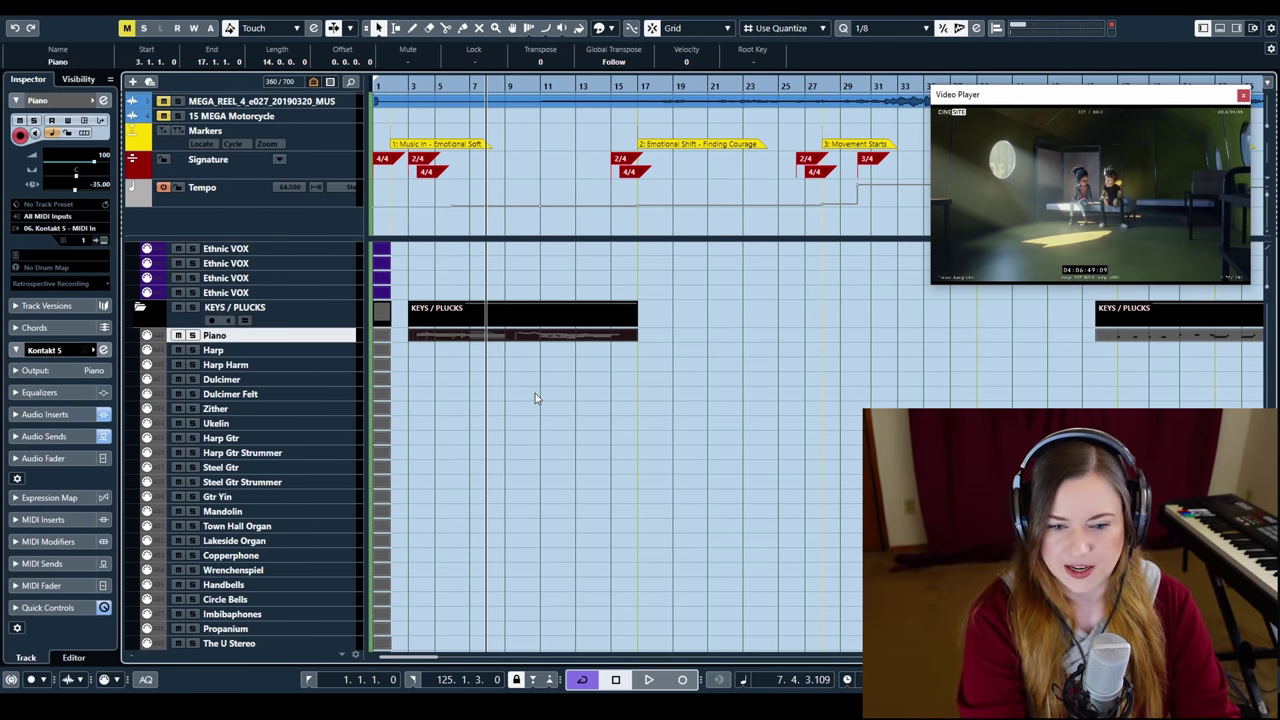
pyautogui.hotkey('ctrl', 'e')
# Play the Piano notes with the film from bar 4, then close the editor
pyautogui.hscroll(-2, 415, 250)
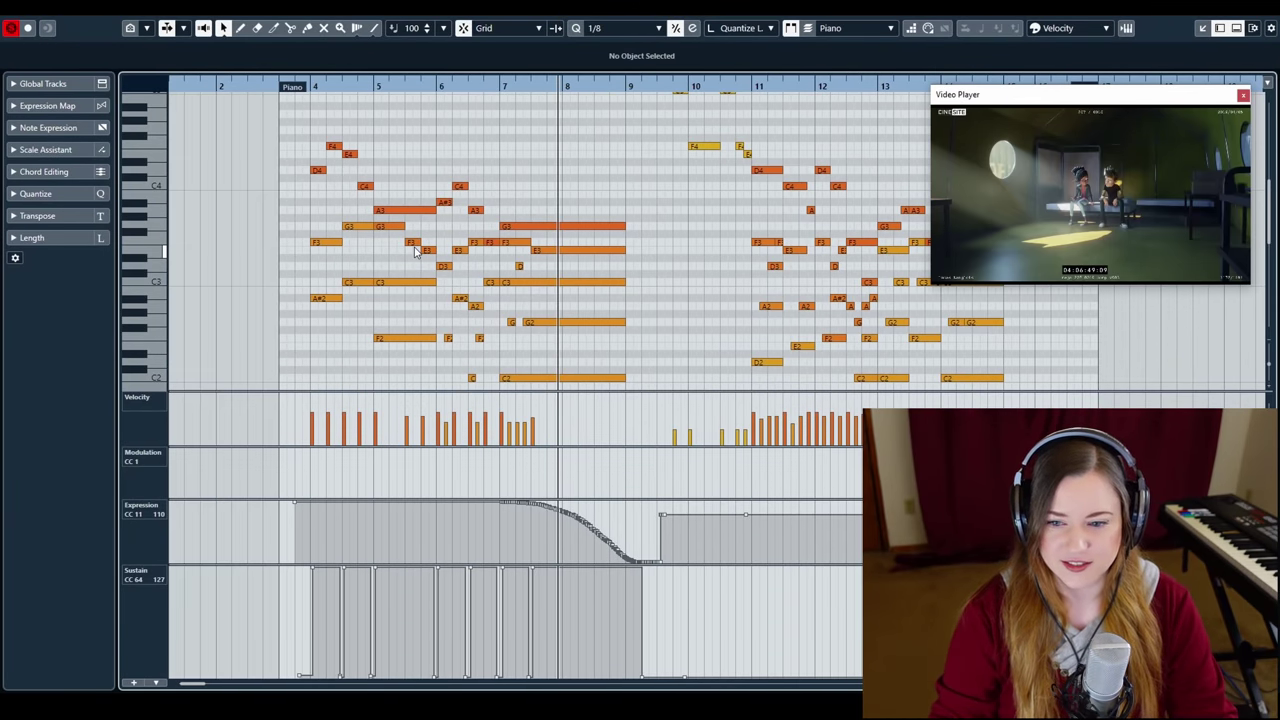
pyautogui.click(303, 86)
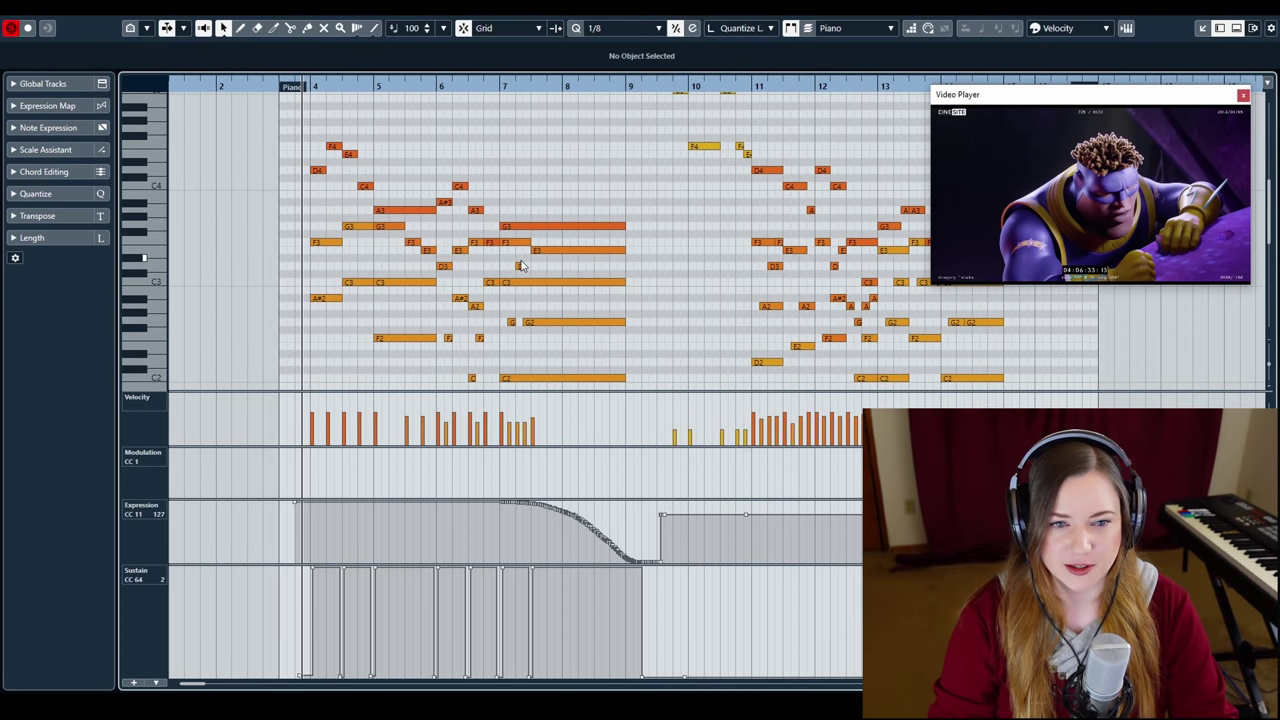
pyautogui.press('space')
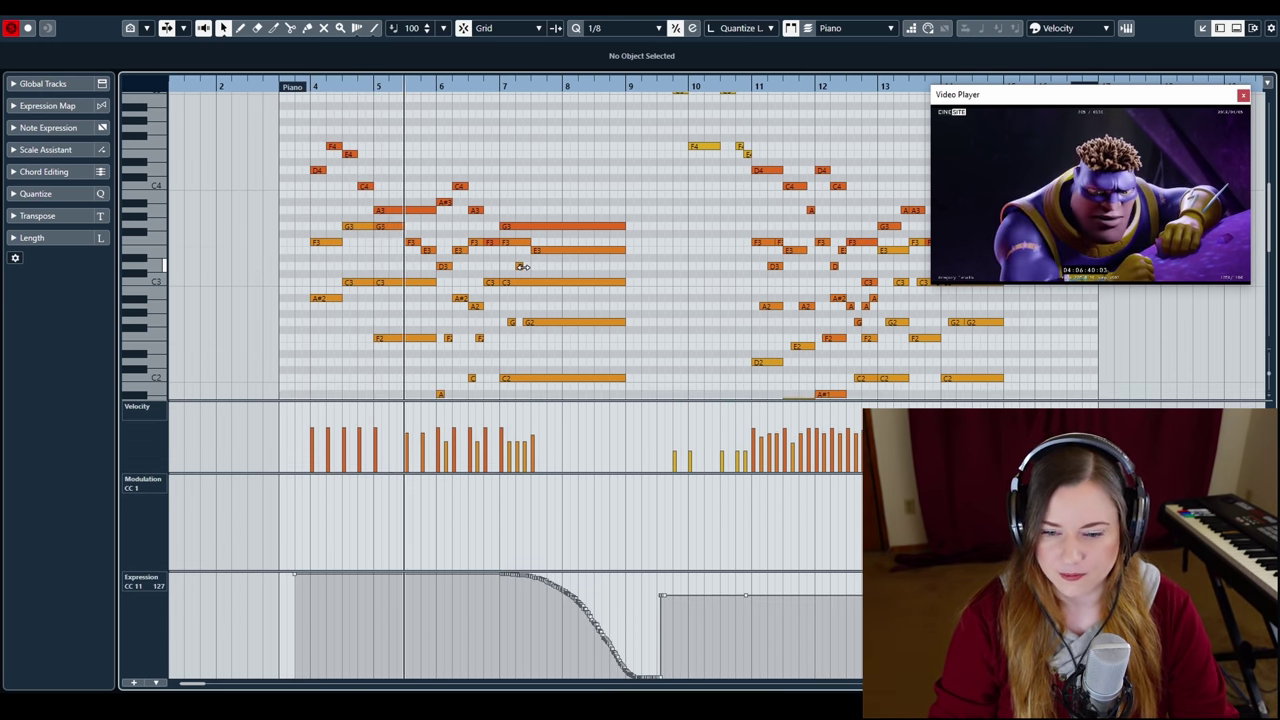
pyautogui.scroll(-2, 523, 270)
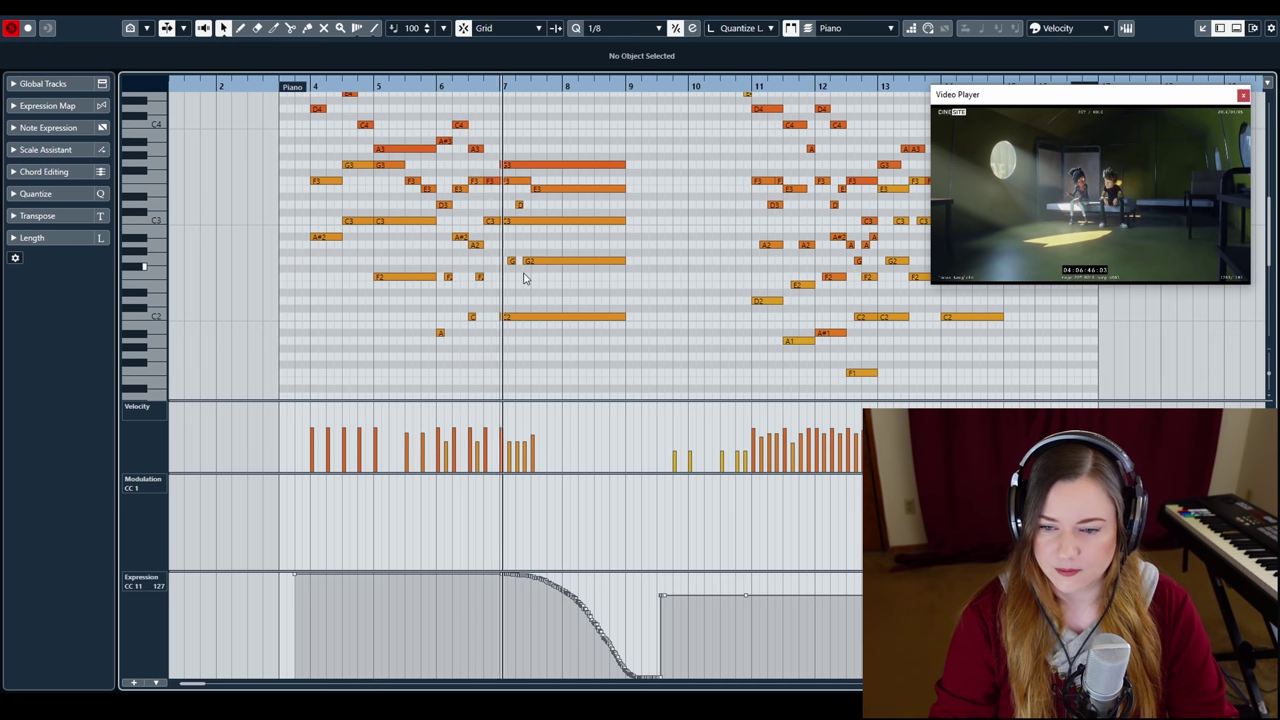
pyautogui.hscroll(2, 523, 277)
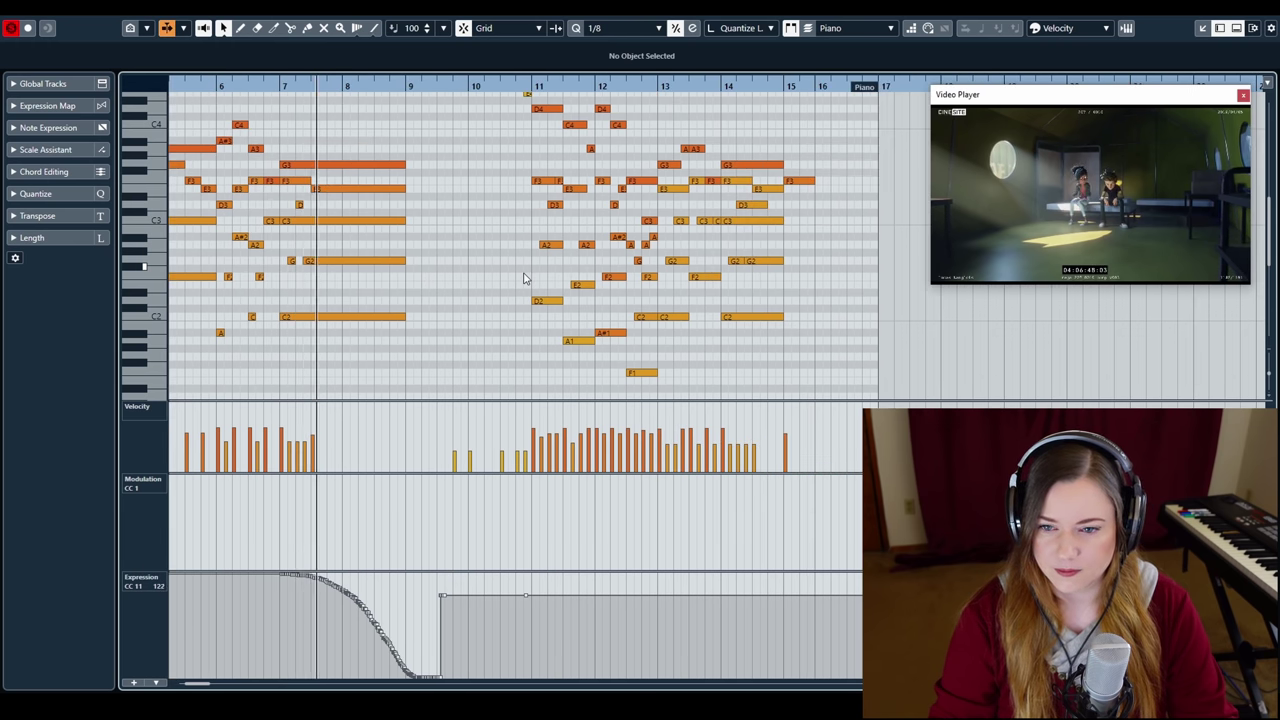
pyautogui.scroll(2, 463, 148)
pyautogui.scroll(2, 463, 148)
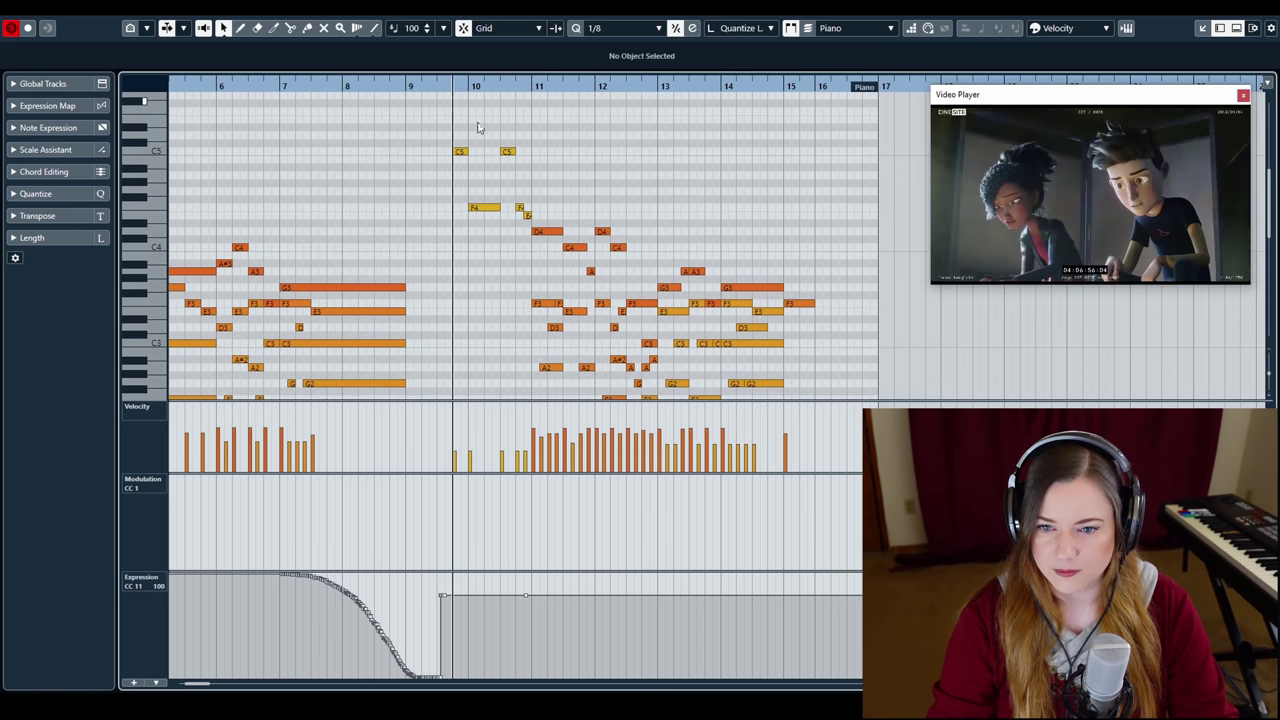
pyautogui.hscroll(1, 540, 218)
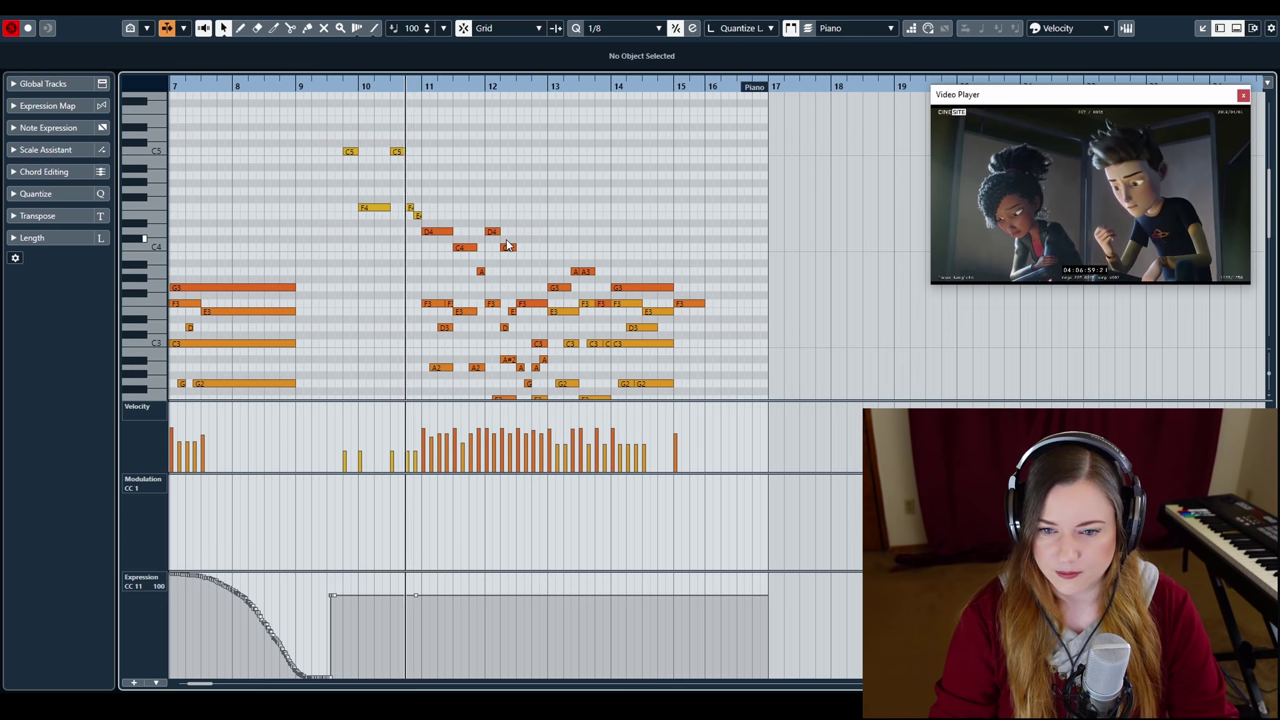
pyautogui.scroll(-2, 507, 245)
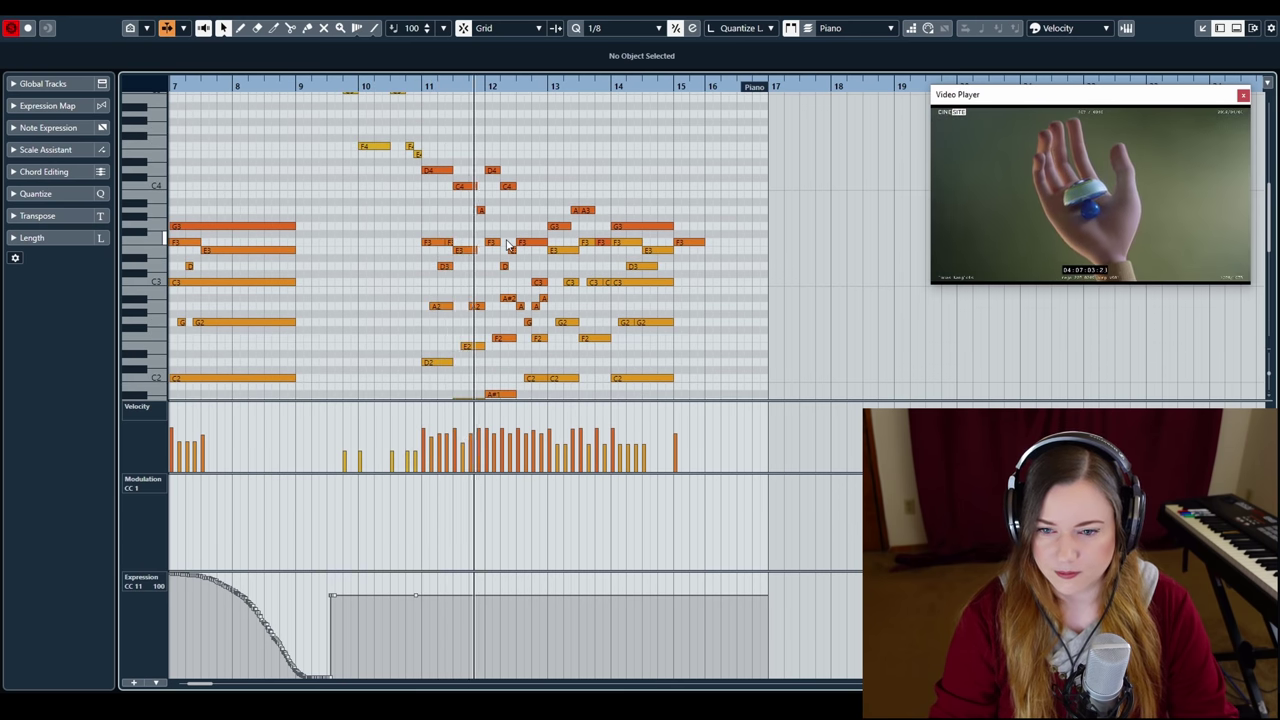
pyautogui.scroll(-2, 507, 245)
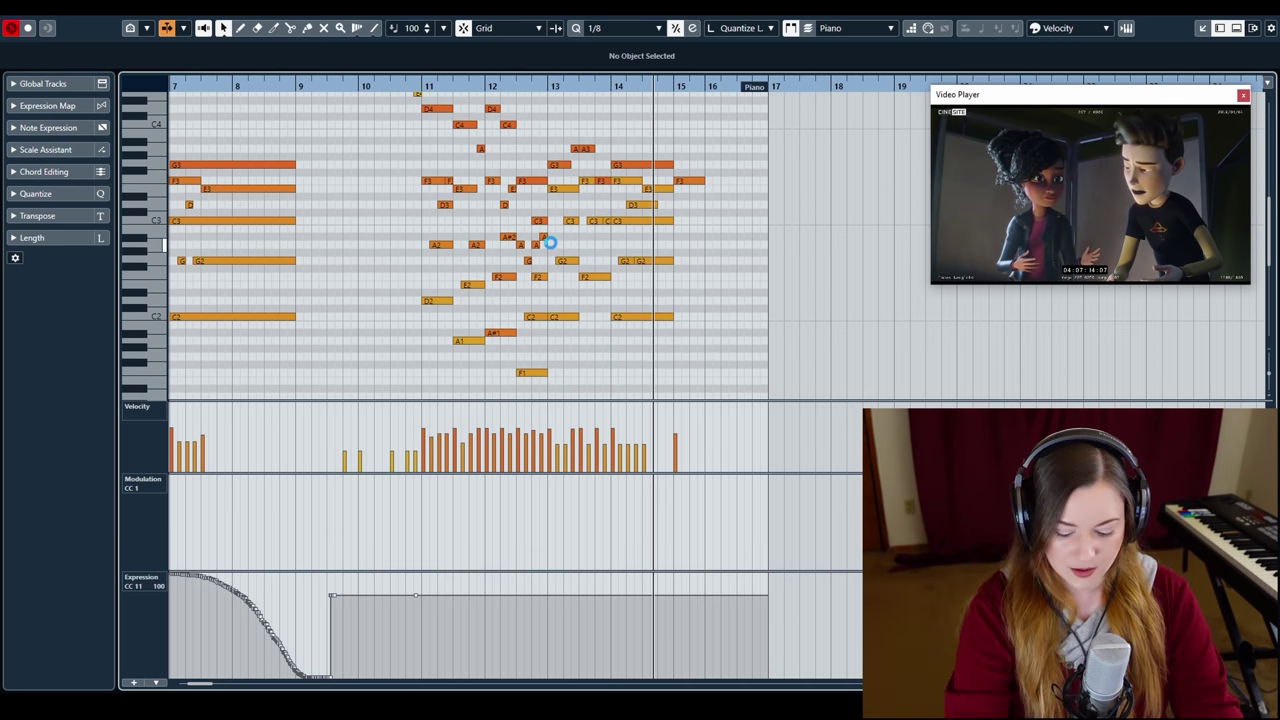
pyautogui.hotkey('ctrl', 'e')
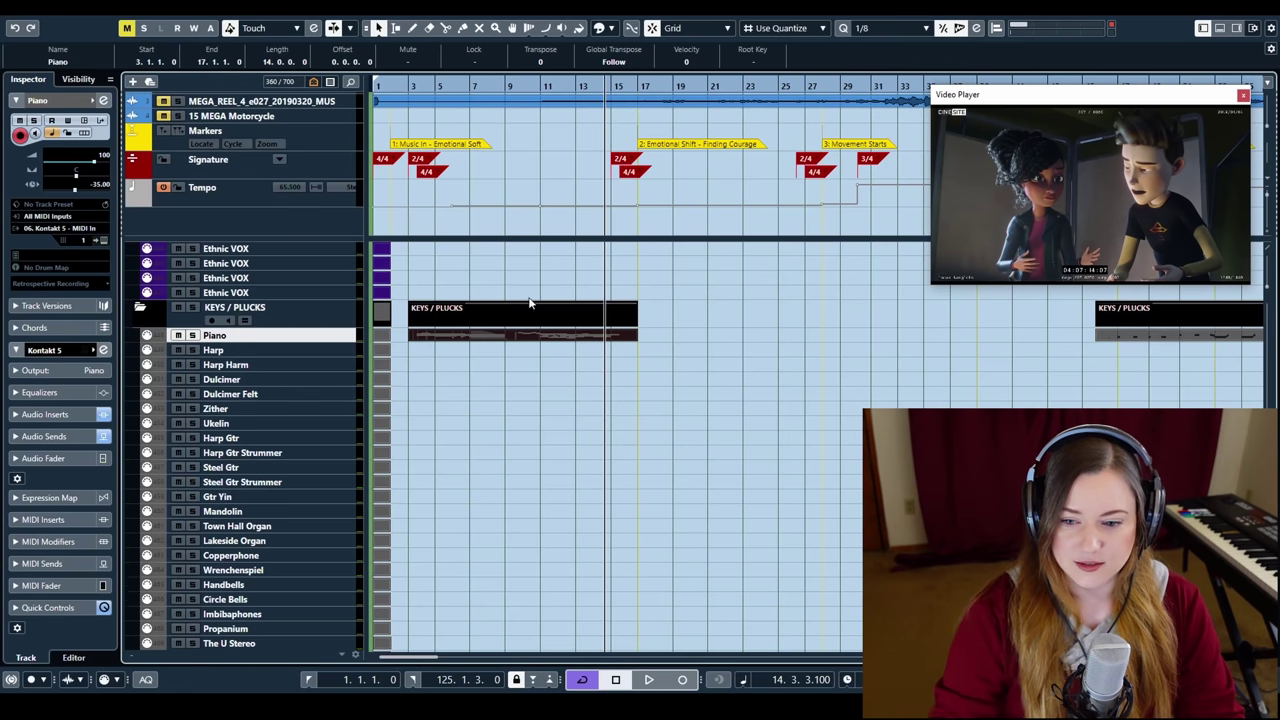
# Play the whole arrangement with the video from bar 2 to the bar 17 marker
pyautogui.scroll(-10, 532, 305)
pyautogui.scroll(4, 514, 330)
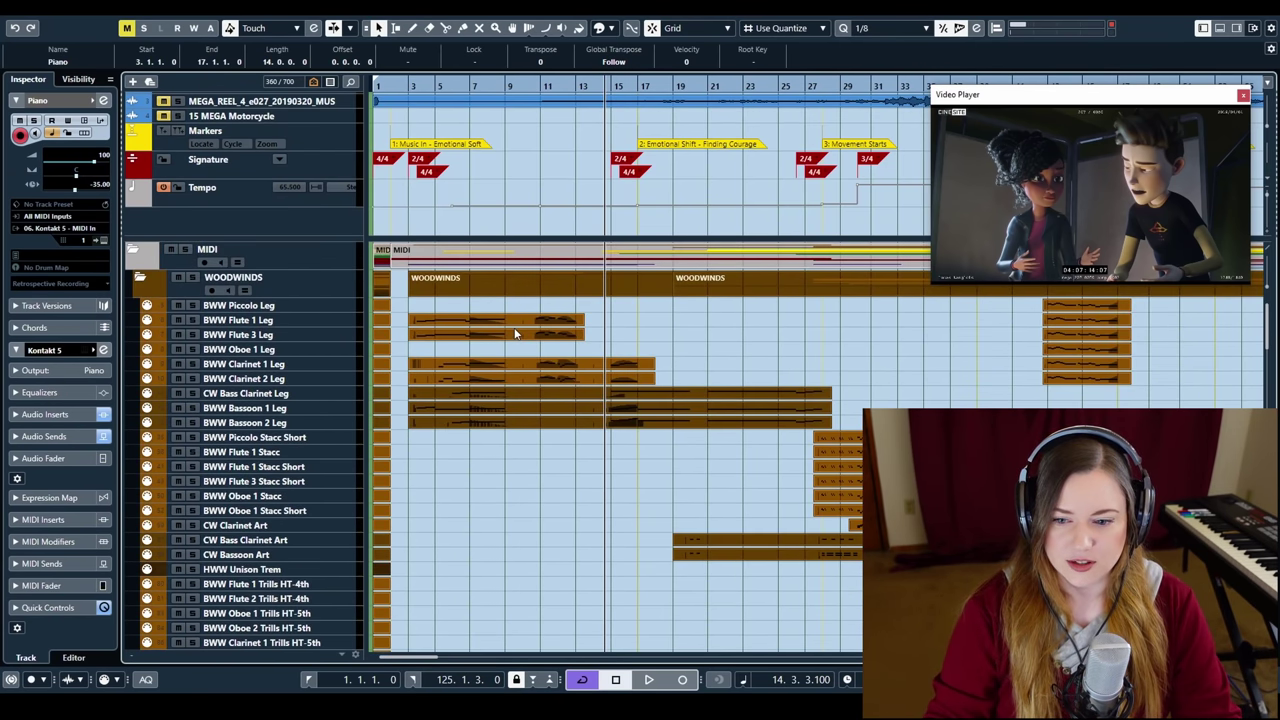
pyautogui.click(402, 86)
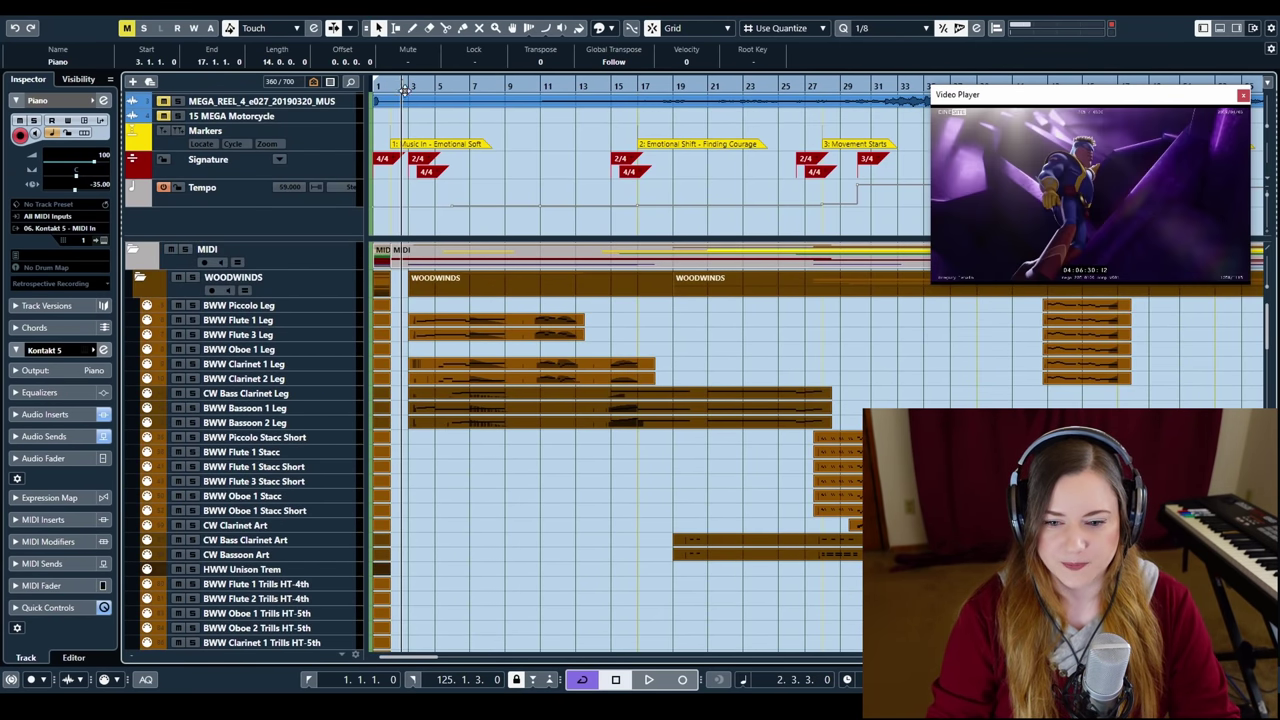
pyautogui.scroll(-20, 505, 365)
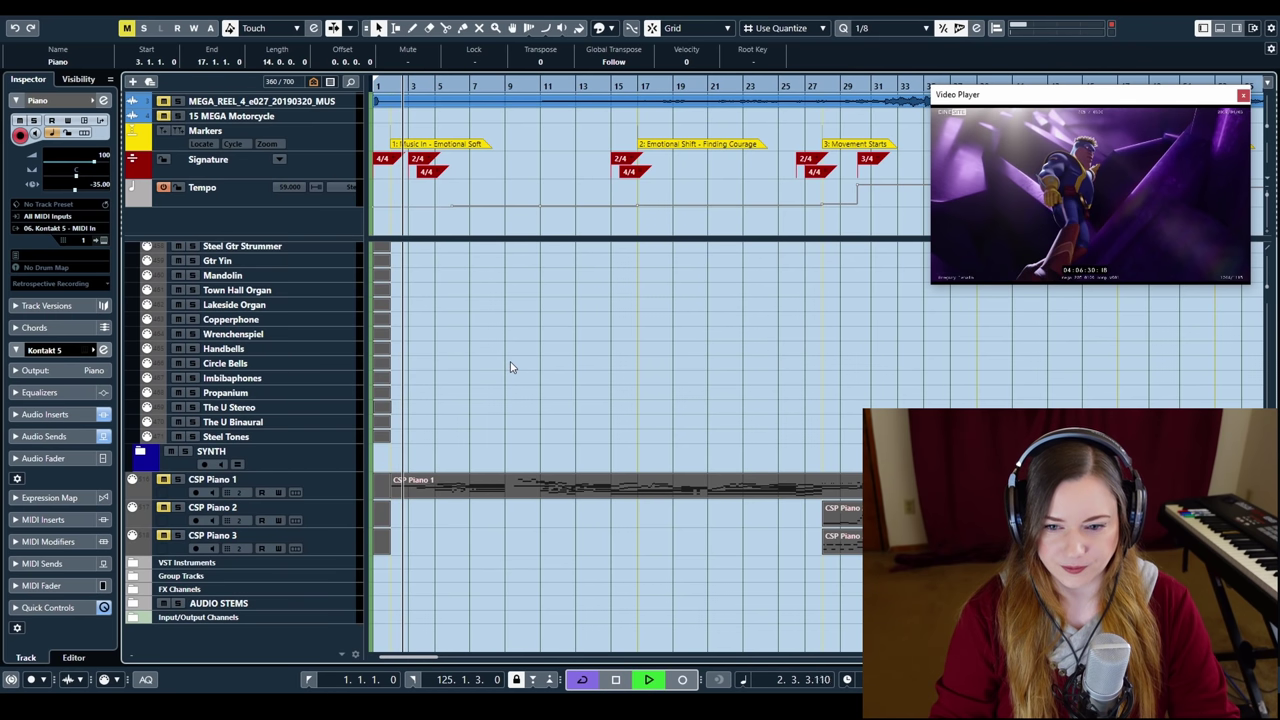
pyautogui.scroll(12, 508, 366)
pyautogui.scroll(10, 505, 365)
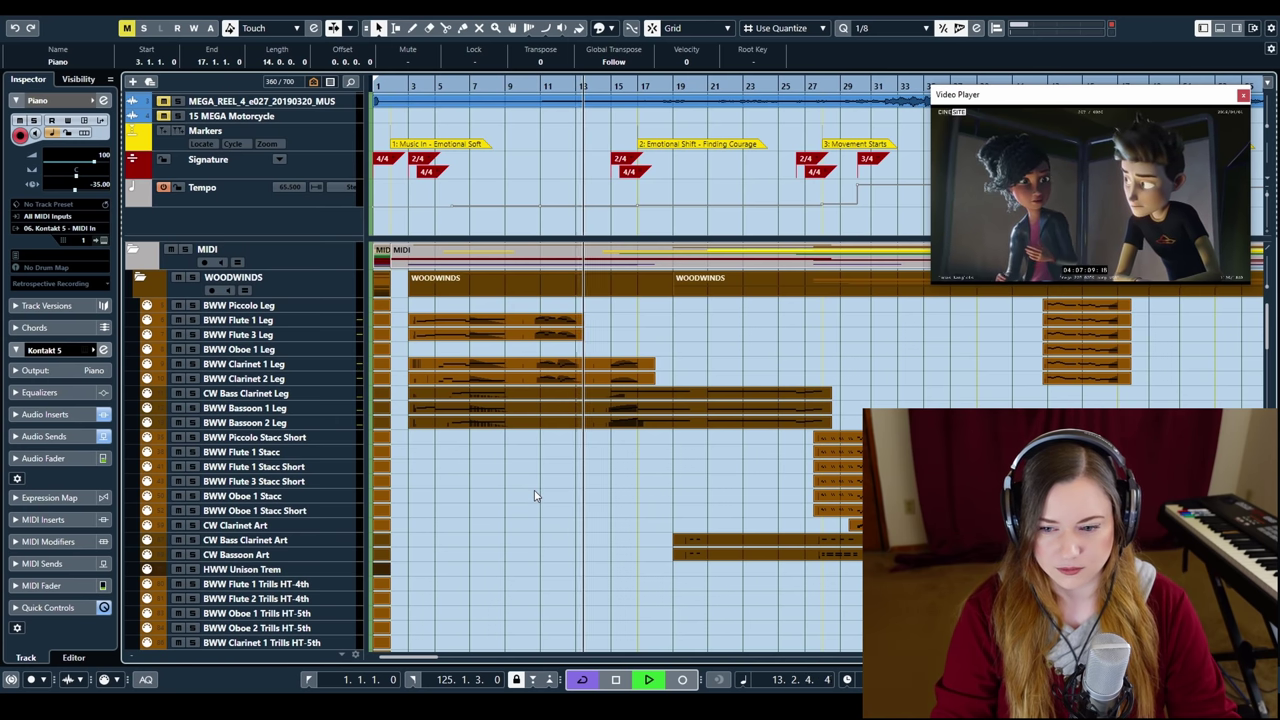
pyautogui.hscroll(5, 534, 495)
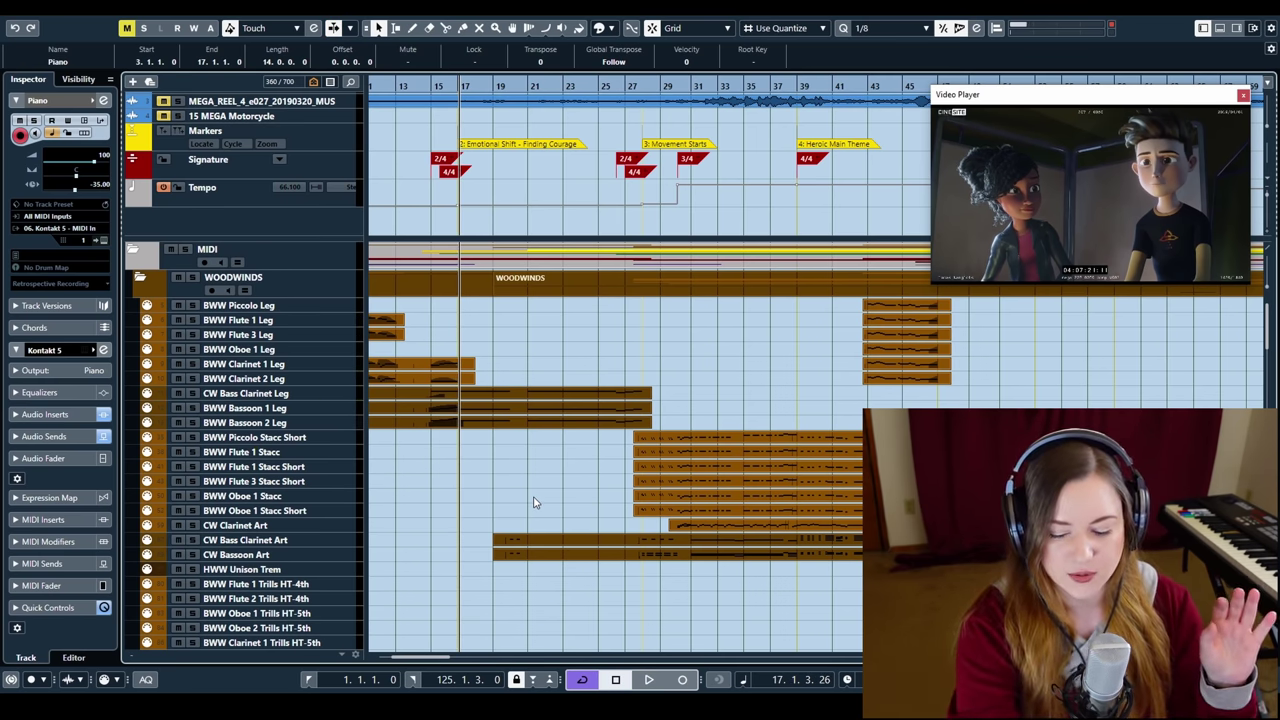
# Zoom in on bars 13–26 at bar 15 and select the 2/4 time signature
pyautogui.click(433, 86)
pyautogui.press('h')
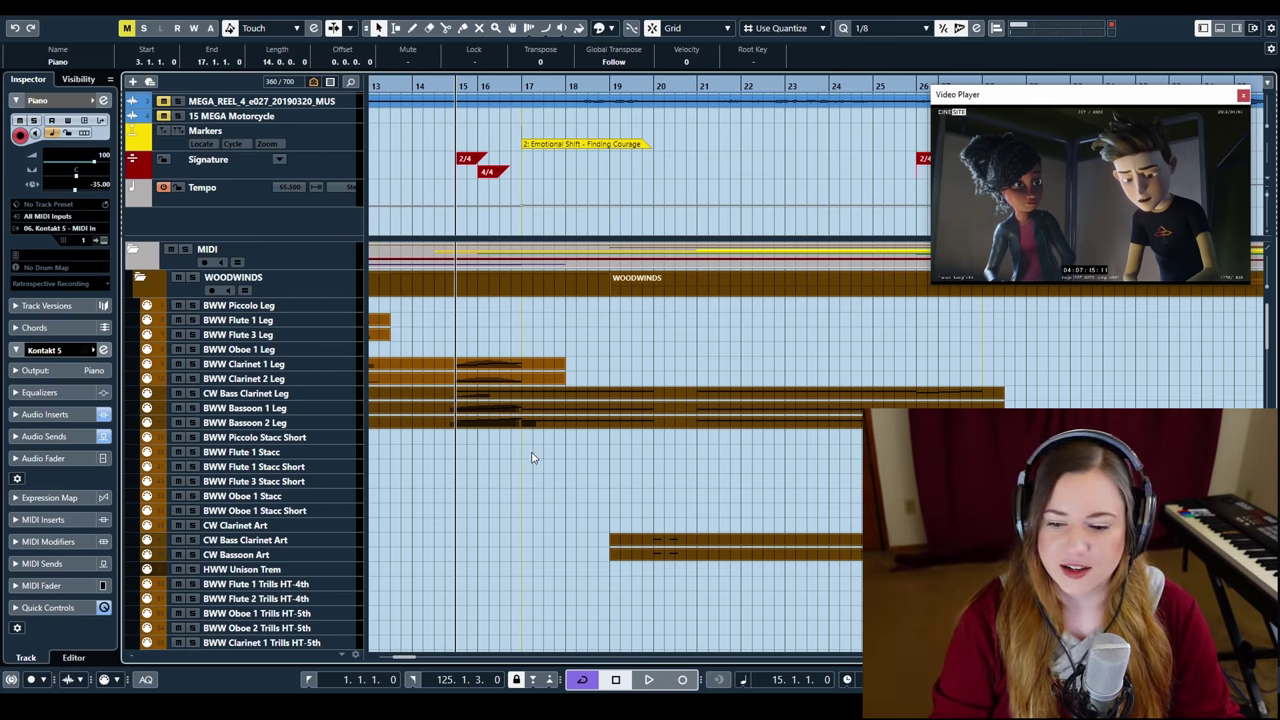
pyautogui.click(468, 168)
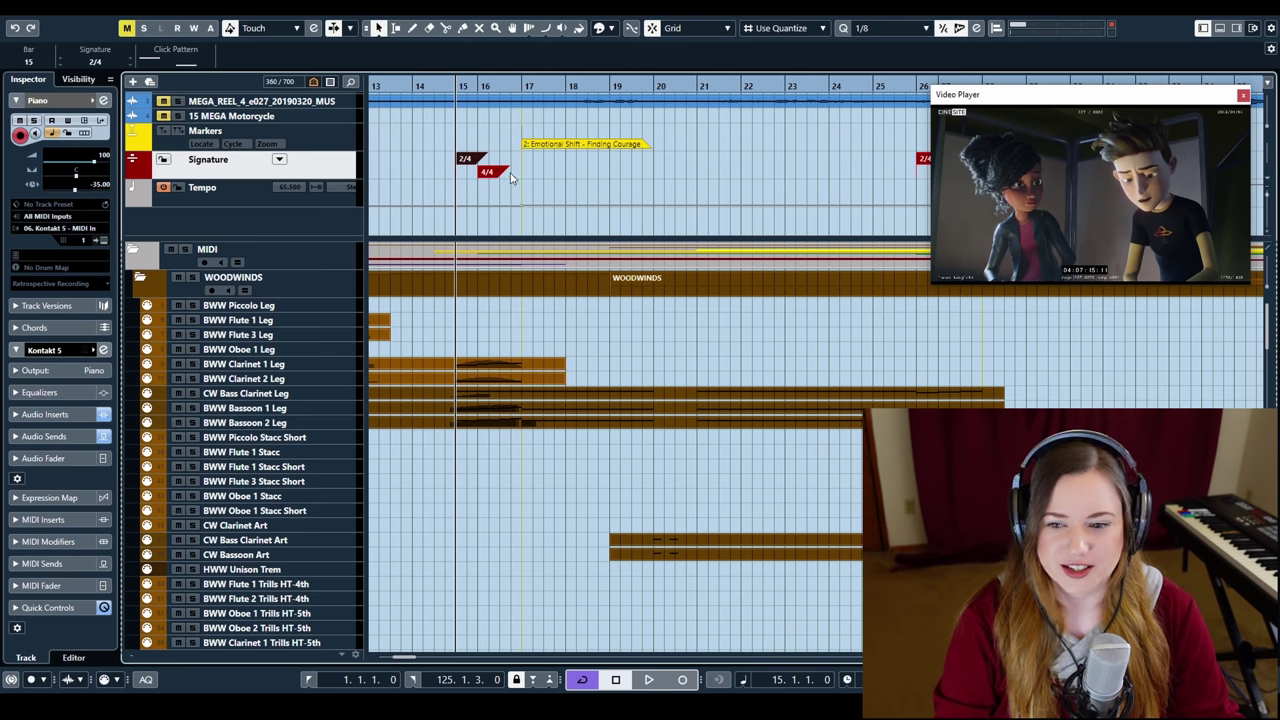
# Audition bar 15 into the Emotional Shift marker at bar 17, then select the CSP Piano 1 part
pyautogui.click(520, 80)
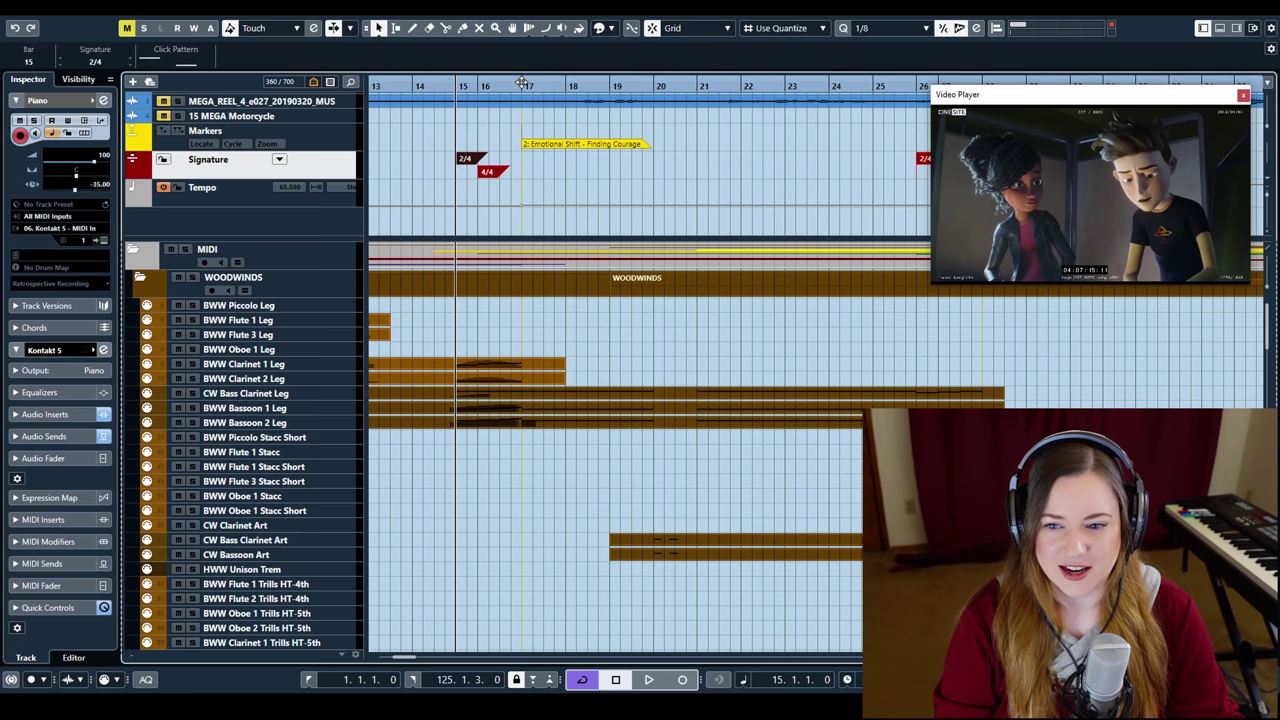
pyautogui.click(457, 86)
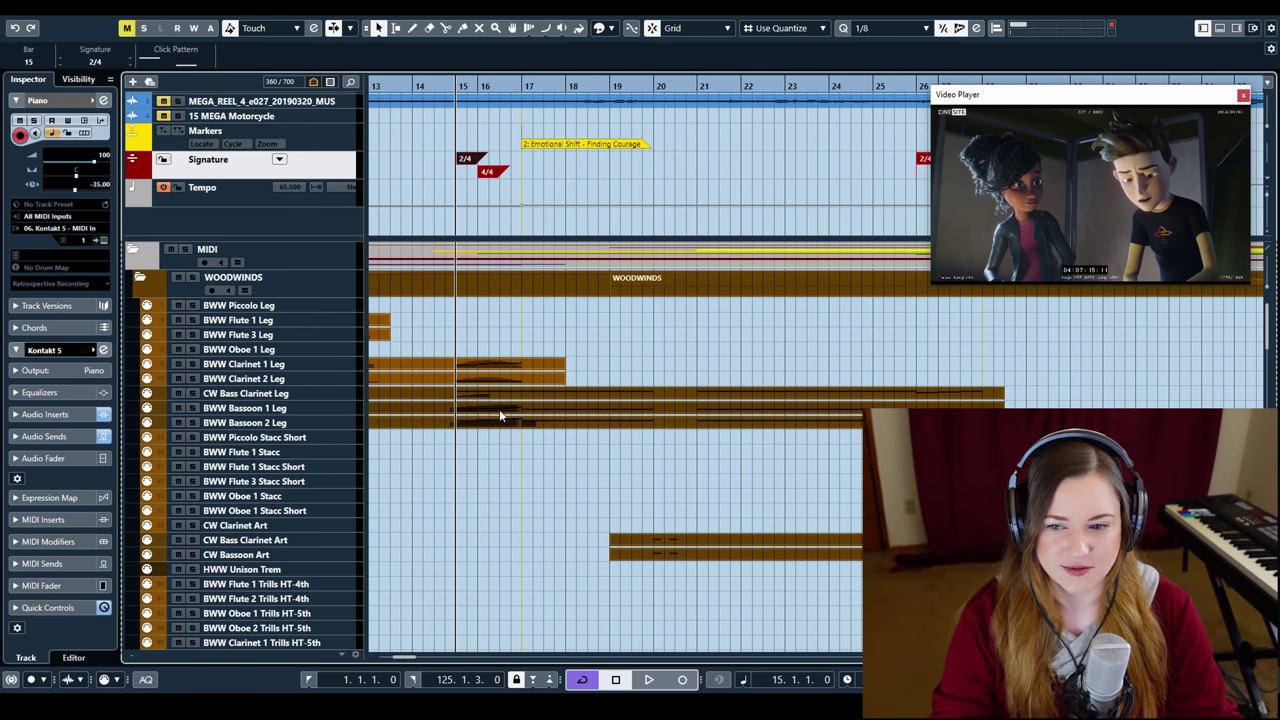
pyautogui.hotkey('shift', 'n')
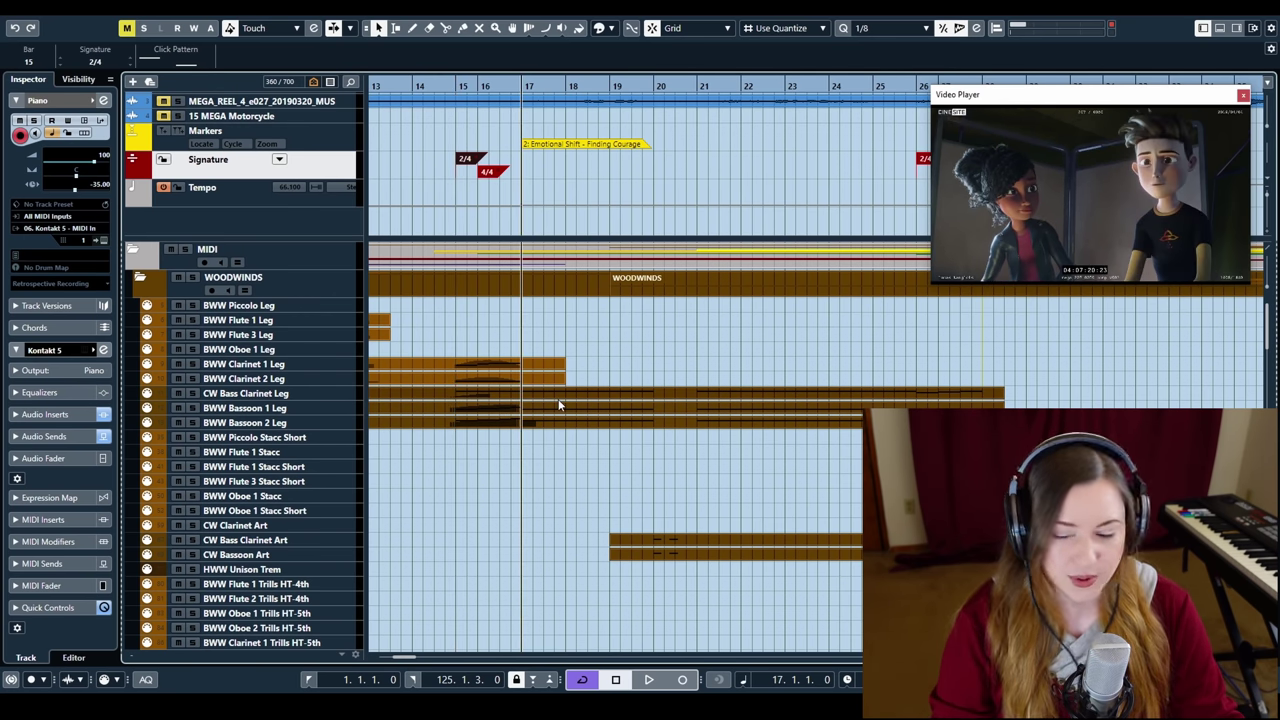
pyautogui.scroll(-5, 560, 405)
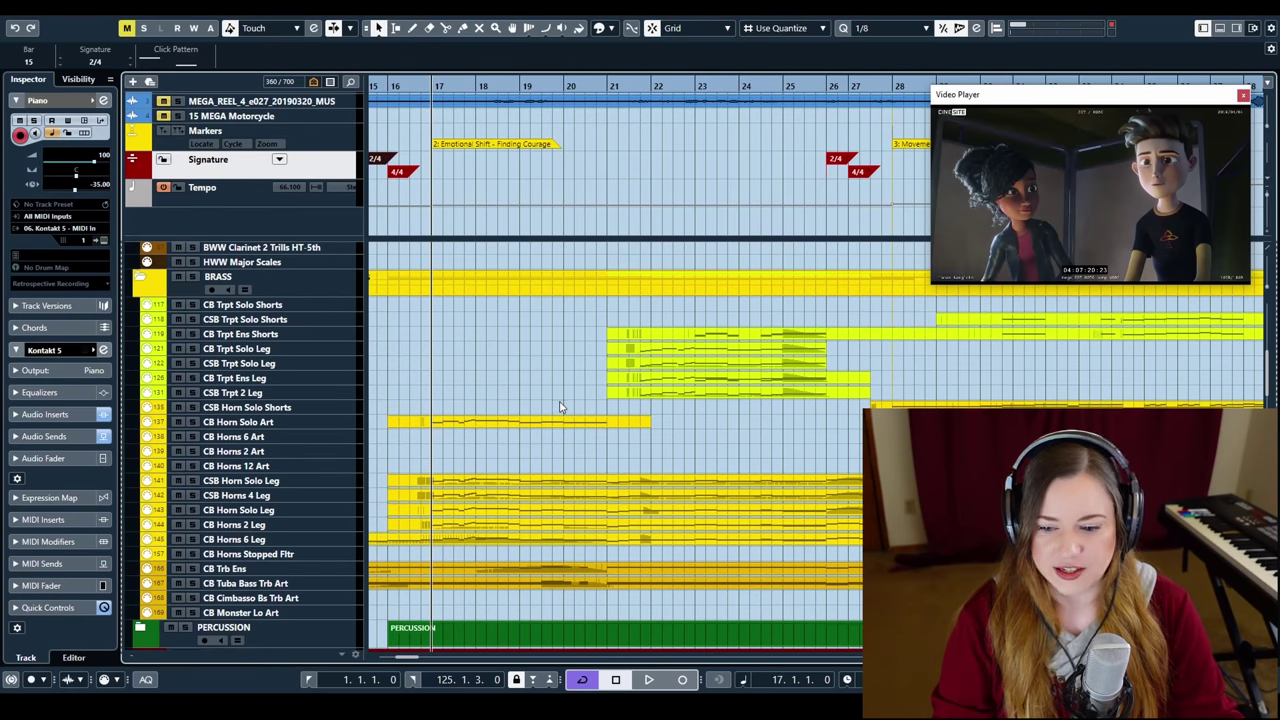
pyautogui.scroll(-20, 560, 407)
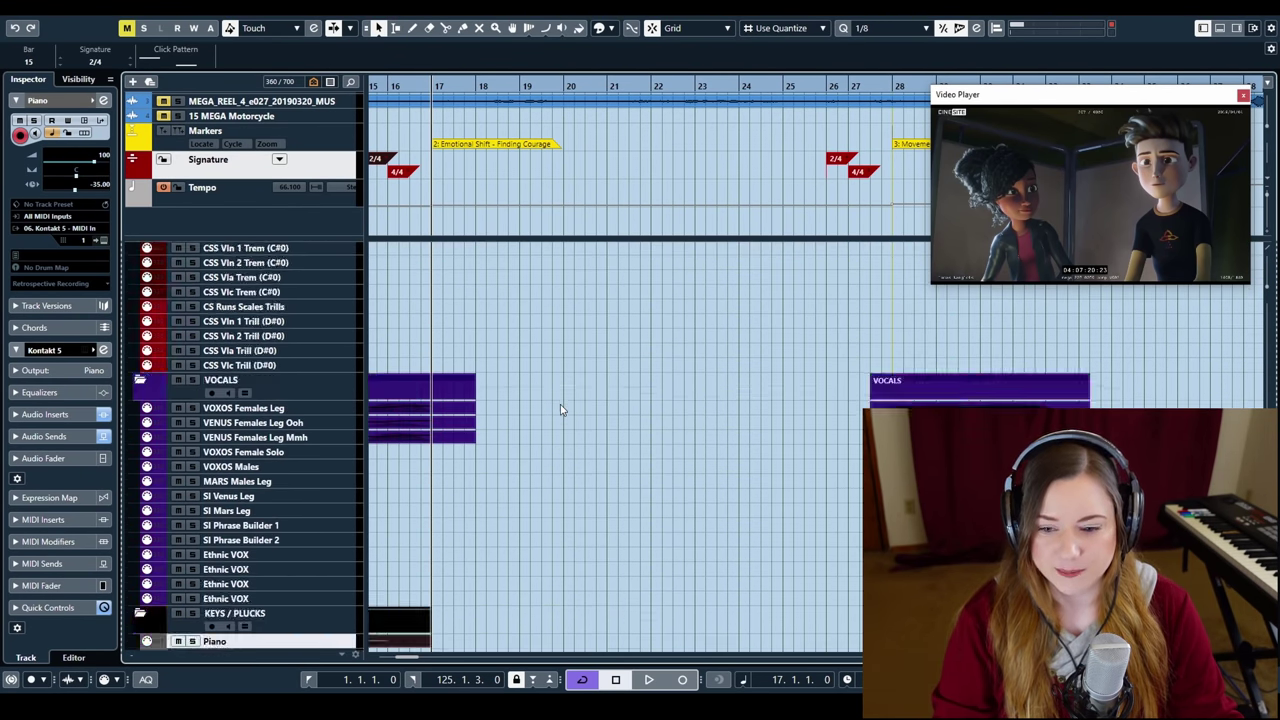
pyautogui.click(485, 488)
# Open CSP Piano 1 in the Key Editor and play it with Auto-Scroll following the playhead
pyautogui.click(485, 488)
pyautogui.doubleClick(487, 490)
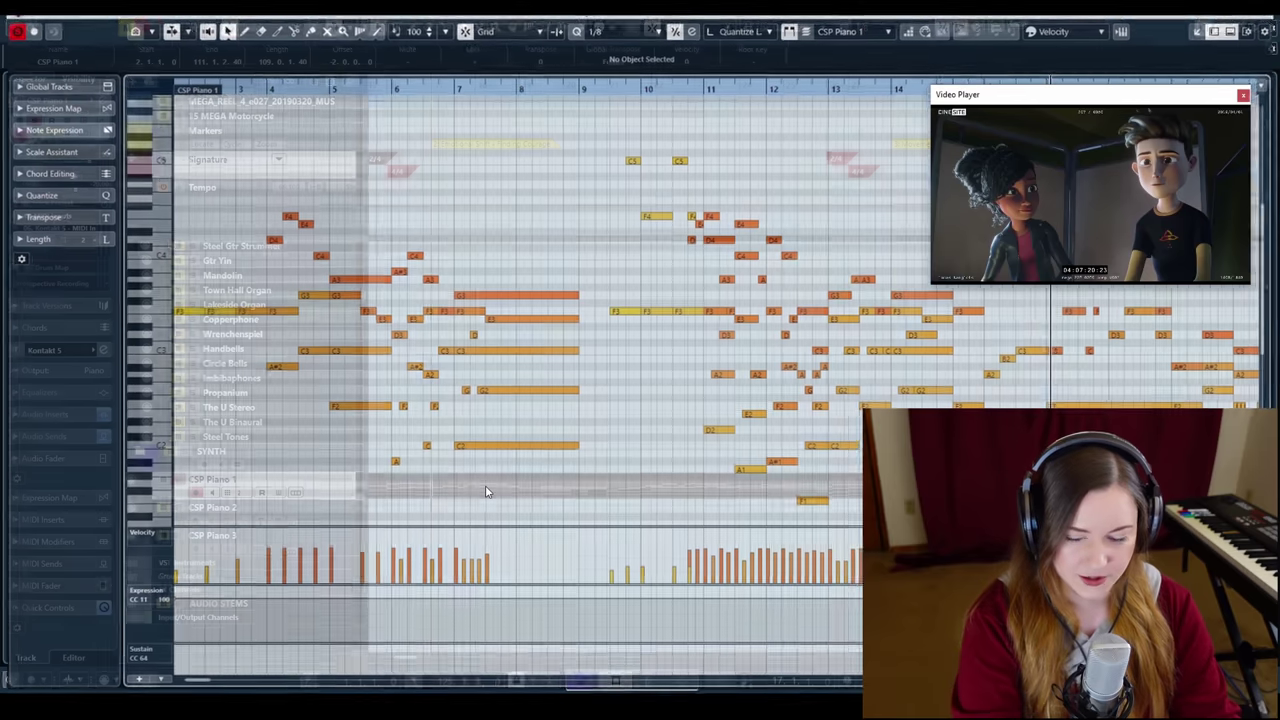
pyautogui.press('space')
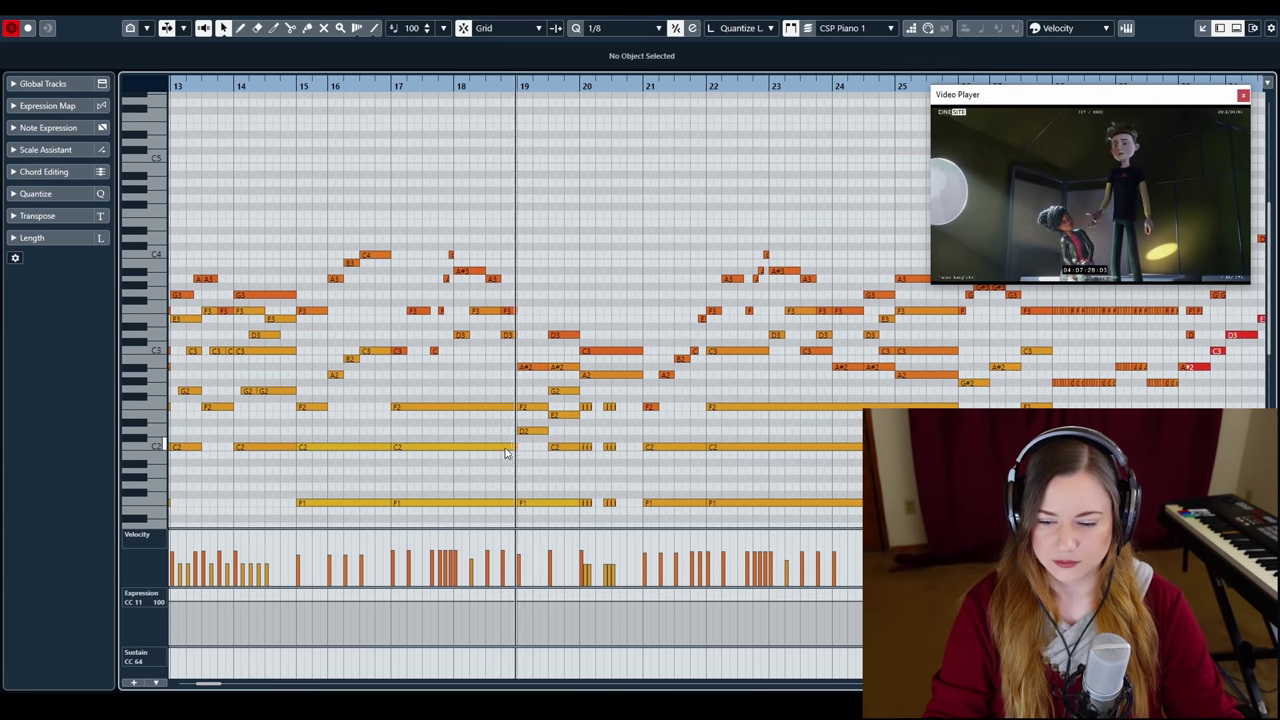
pyautogui.press('f')
pyautogui.scroll(-3, 496, 426)
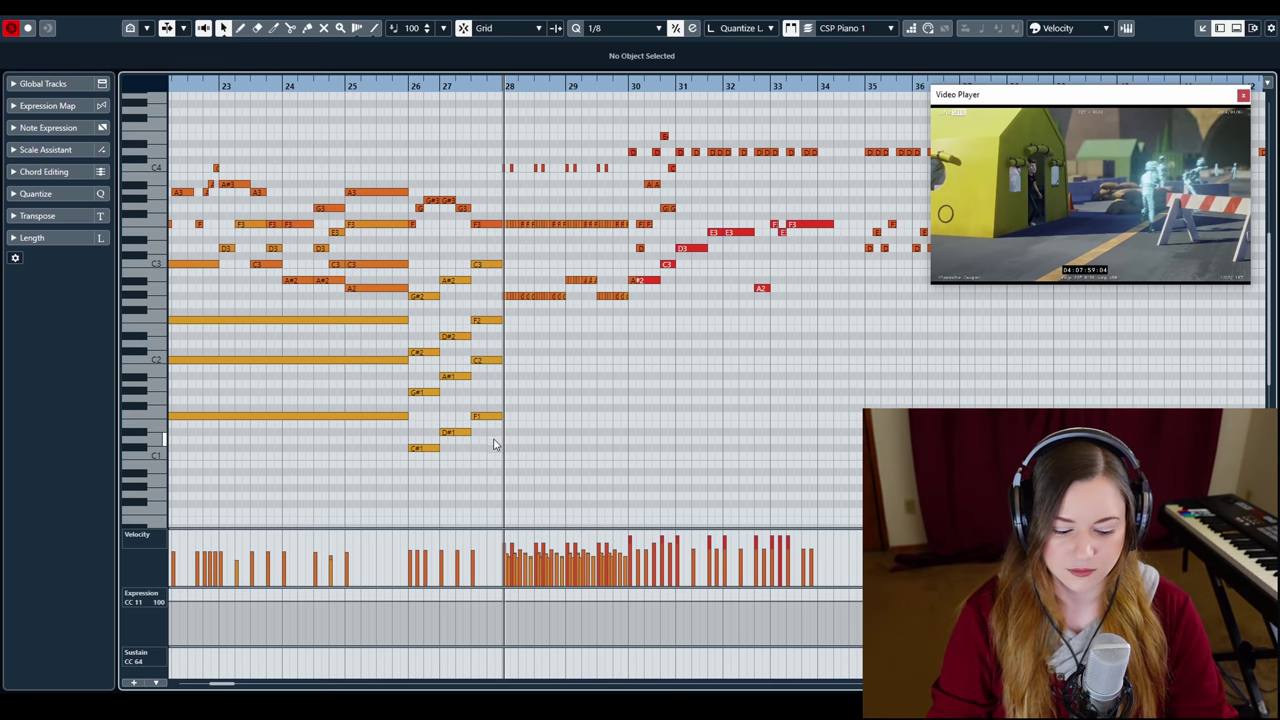
pyautogui.hscroll(-5, 562, 398)
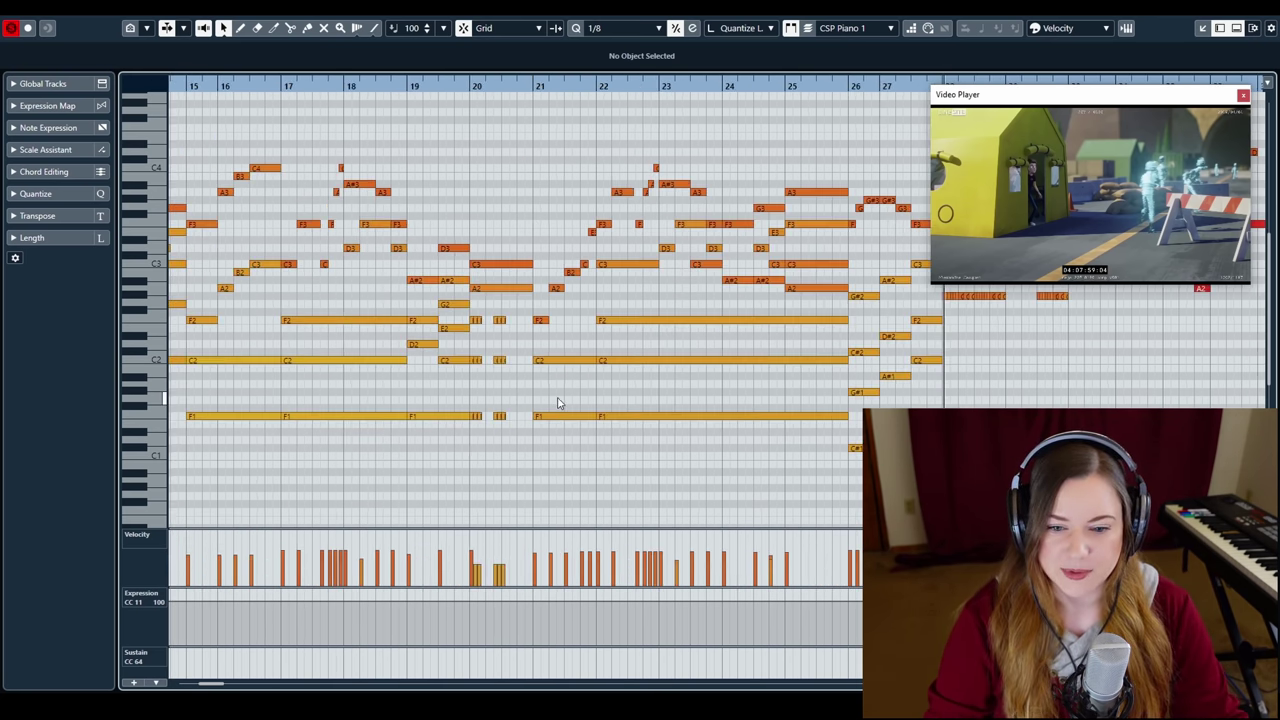
pyautogui.hscroll(-6, 558, 402)
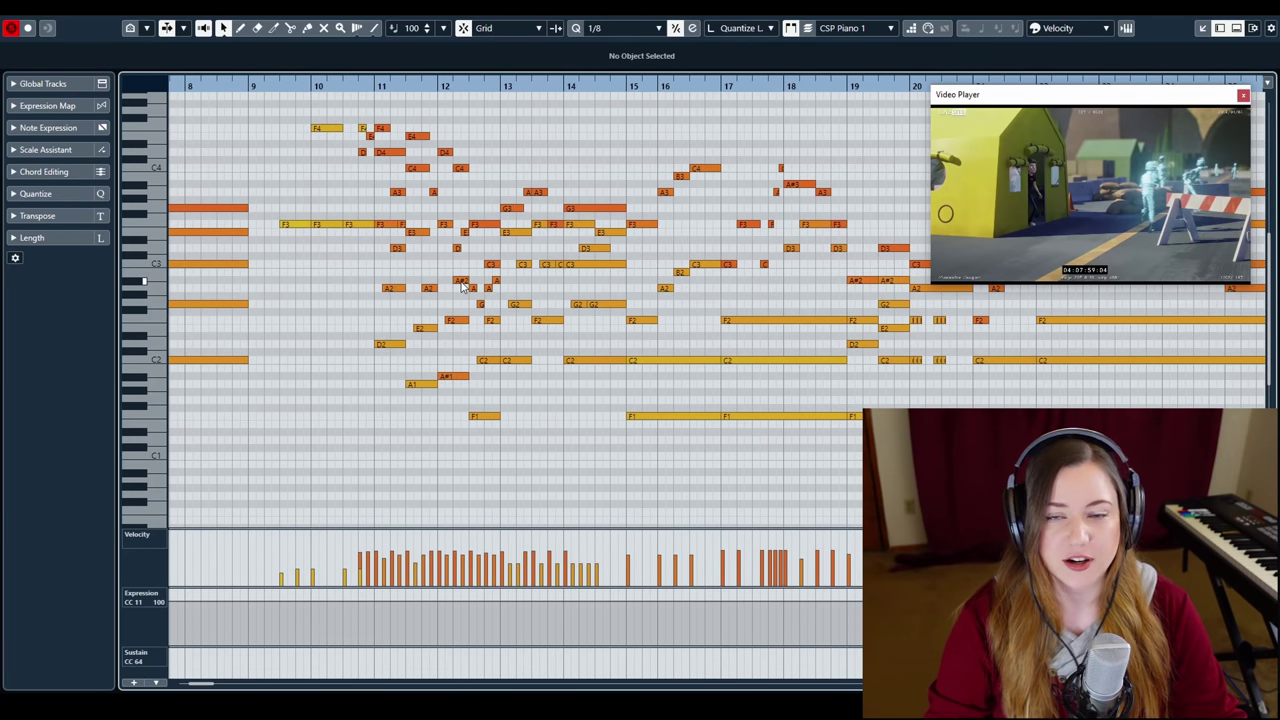
pyautogui.hscroll(6, 400, 238)
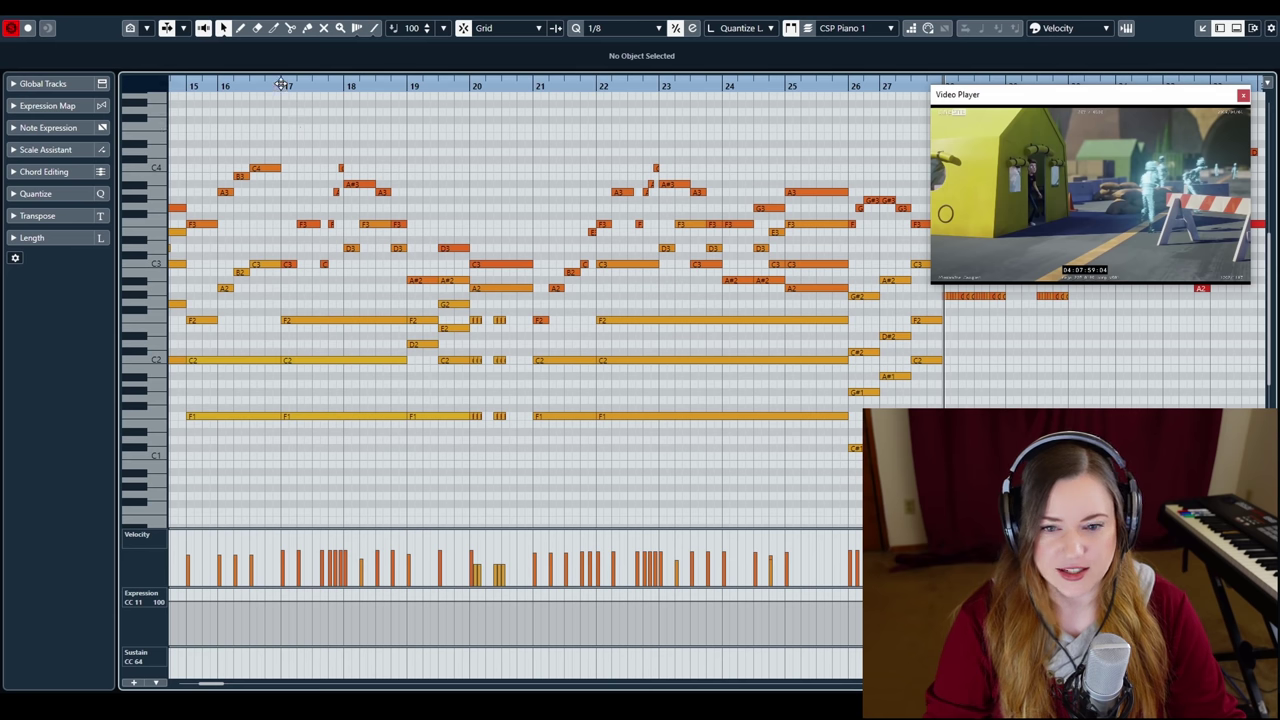
pyautogui.click(281, 85)
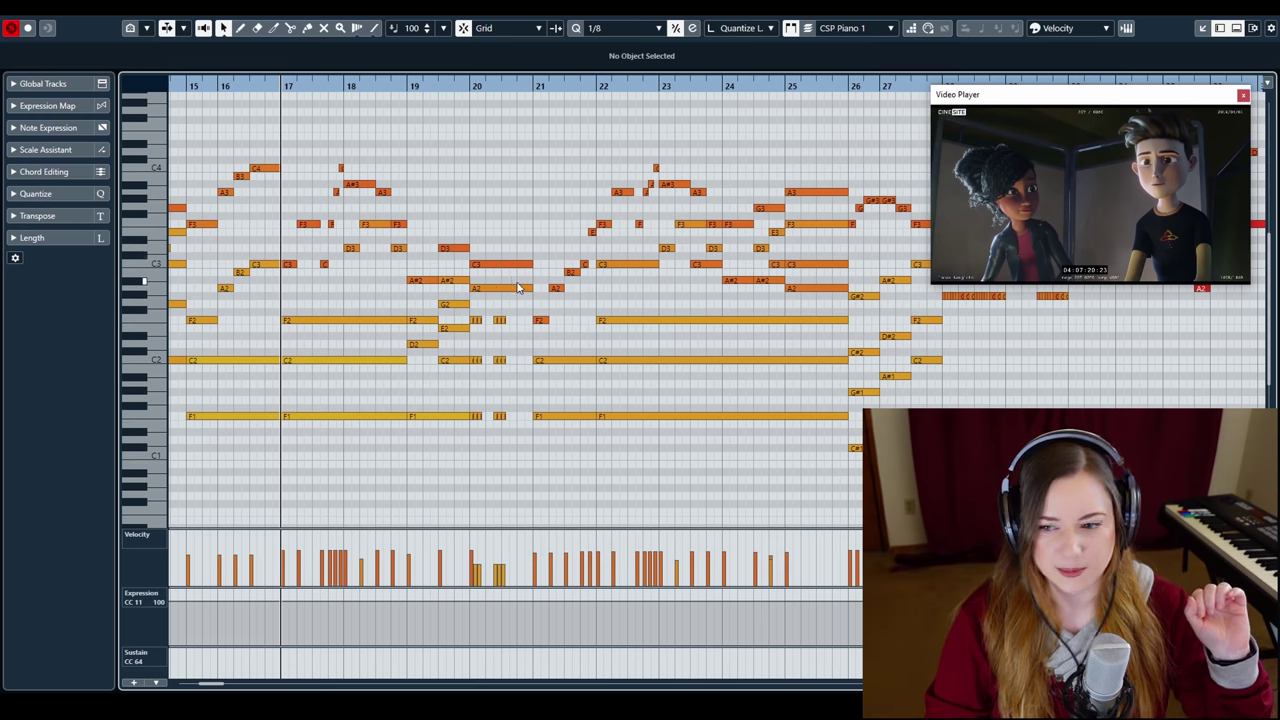
pyautogui.hscroll(3, 519, 288)
pyautogui.click(519, 86)
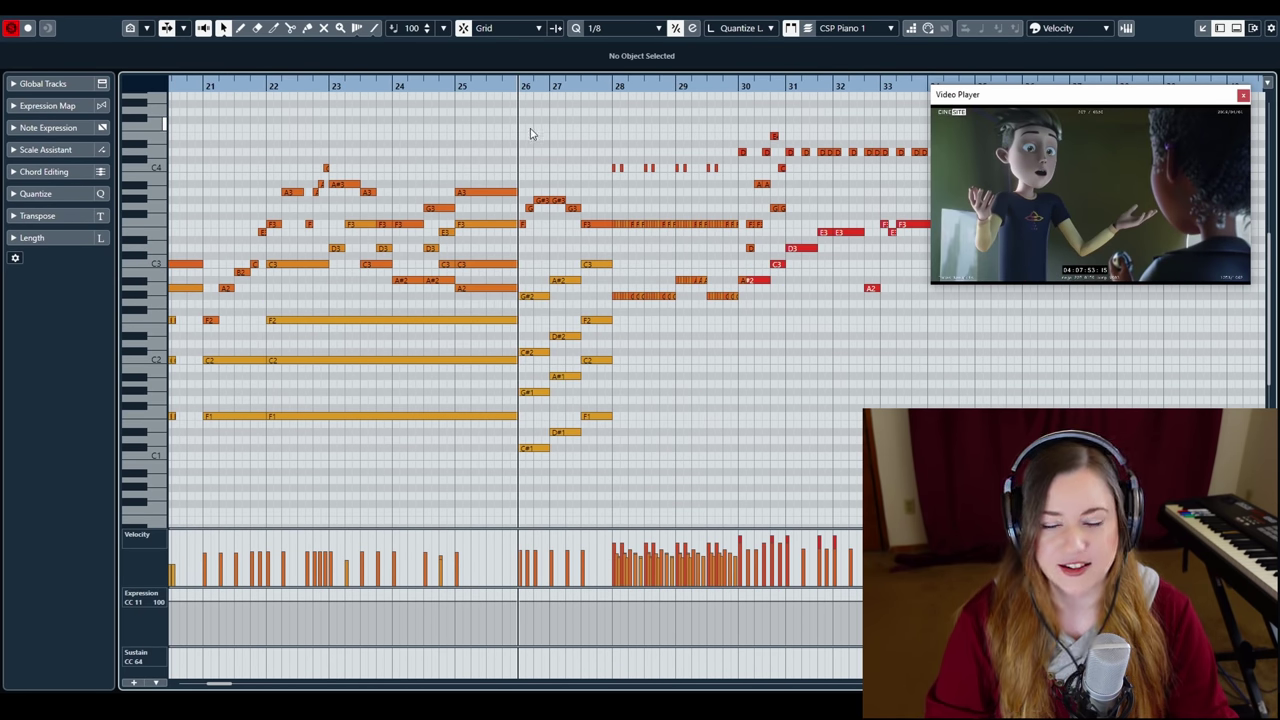
pyautogui.click(615, 88)
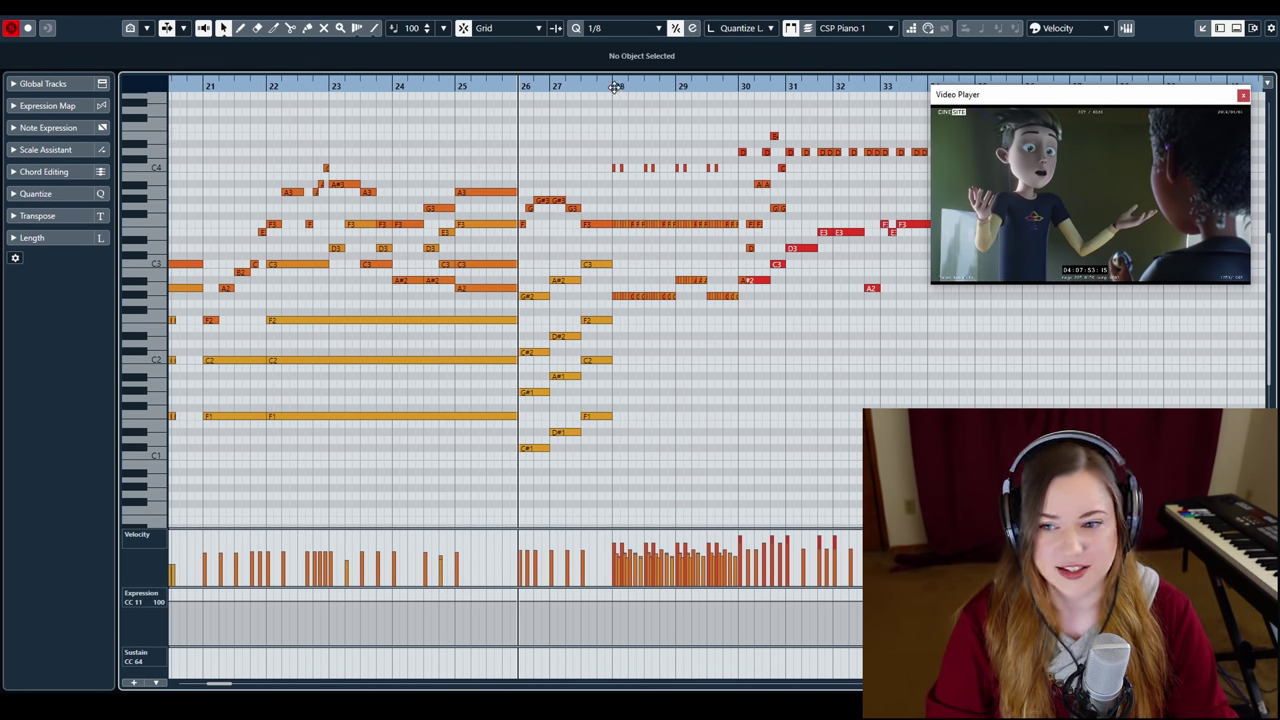
pyautogui.click(519, 87)
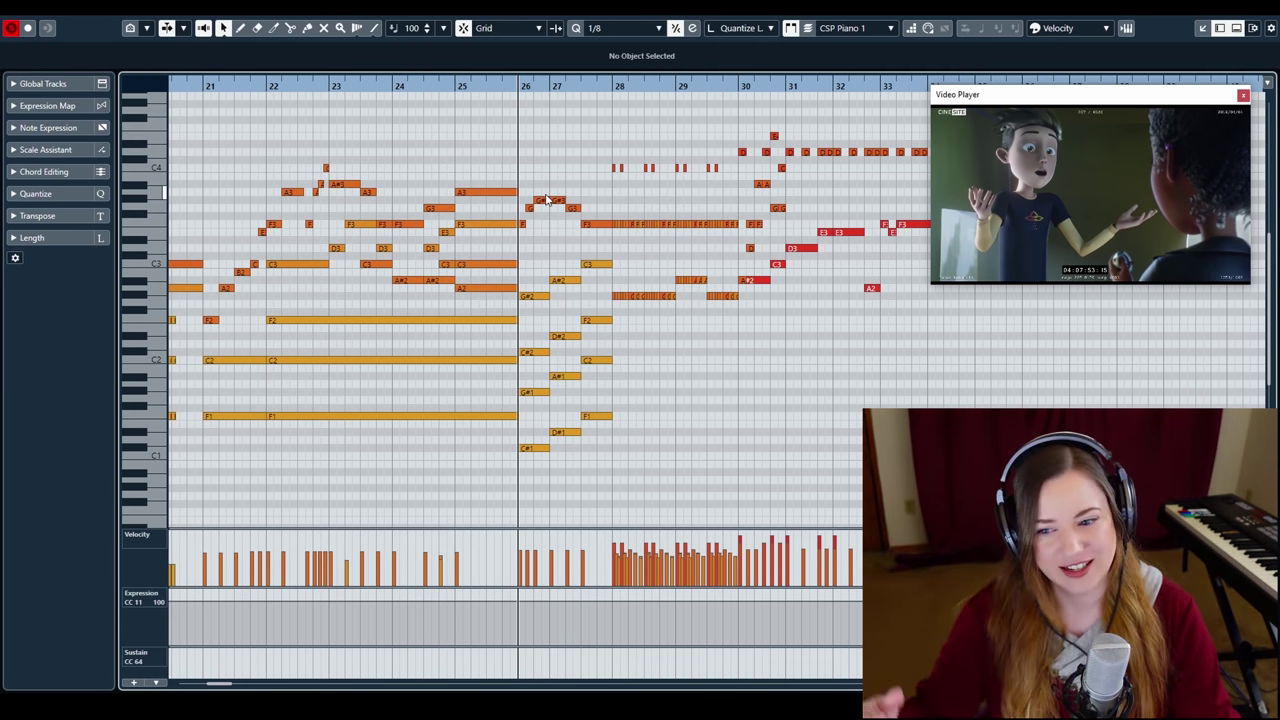
pyautogui.hscroll(-10, 527, 245)
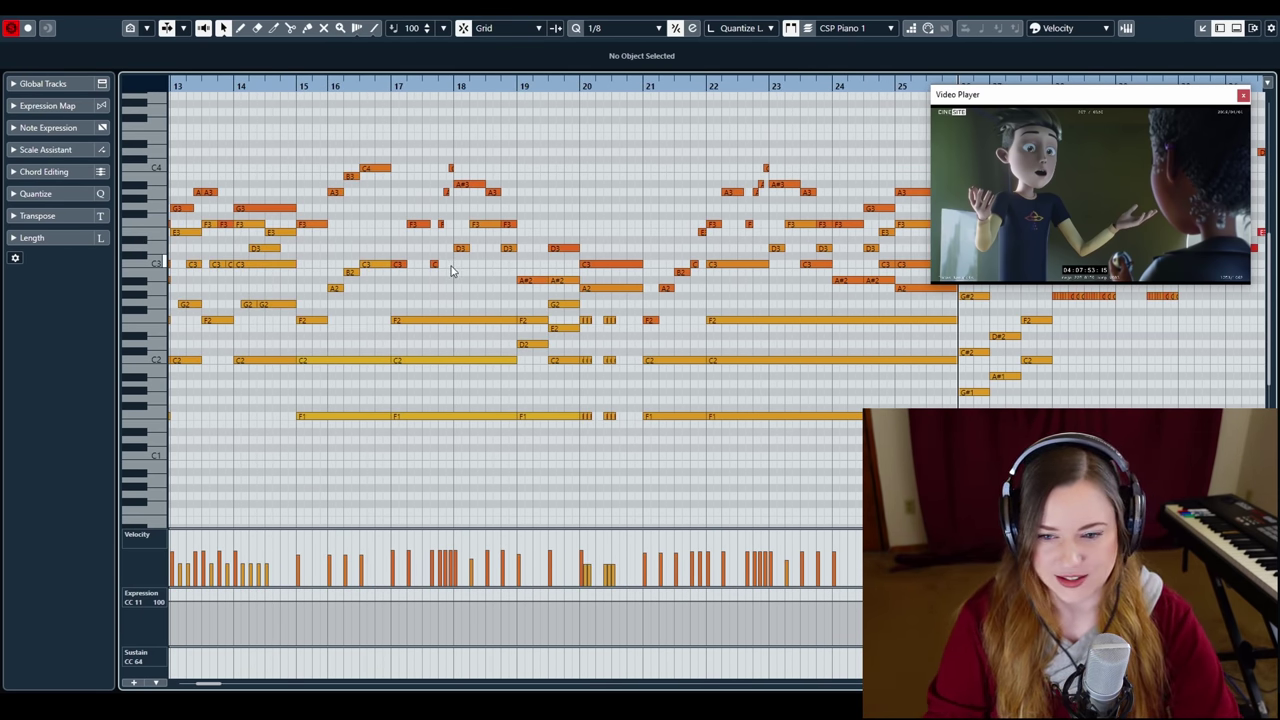
pyautogui.press('Escape')
# Set the playhead to bar 17 and open all string parts together in the Key Editor
pyautogui.scroll(-5, 628, 415)
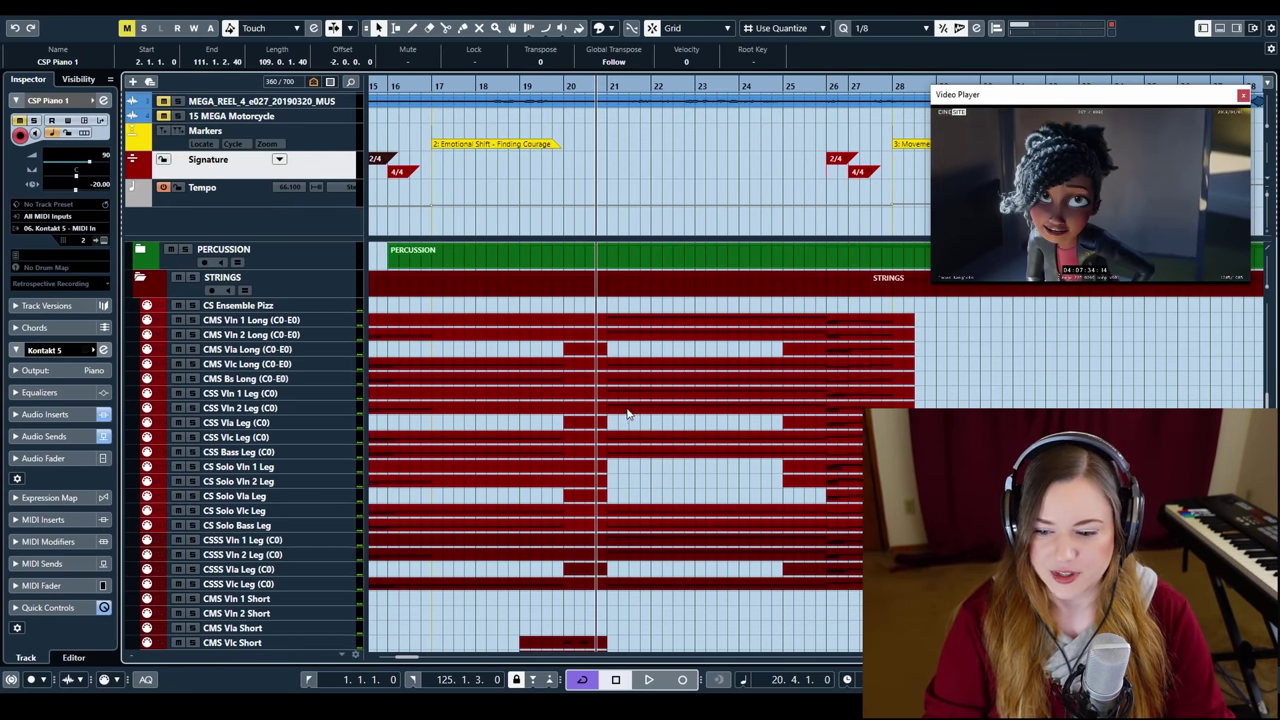
pyautogui.hscroll(-5, 628, 413)
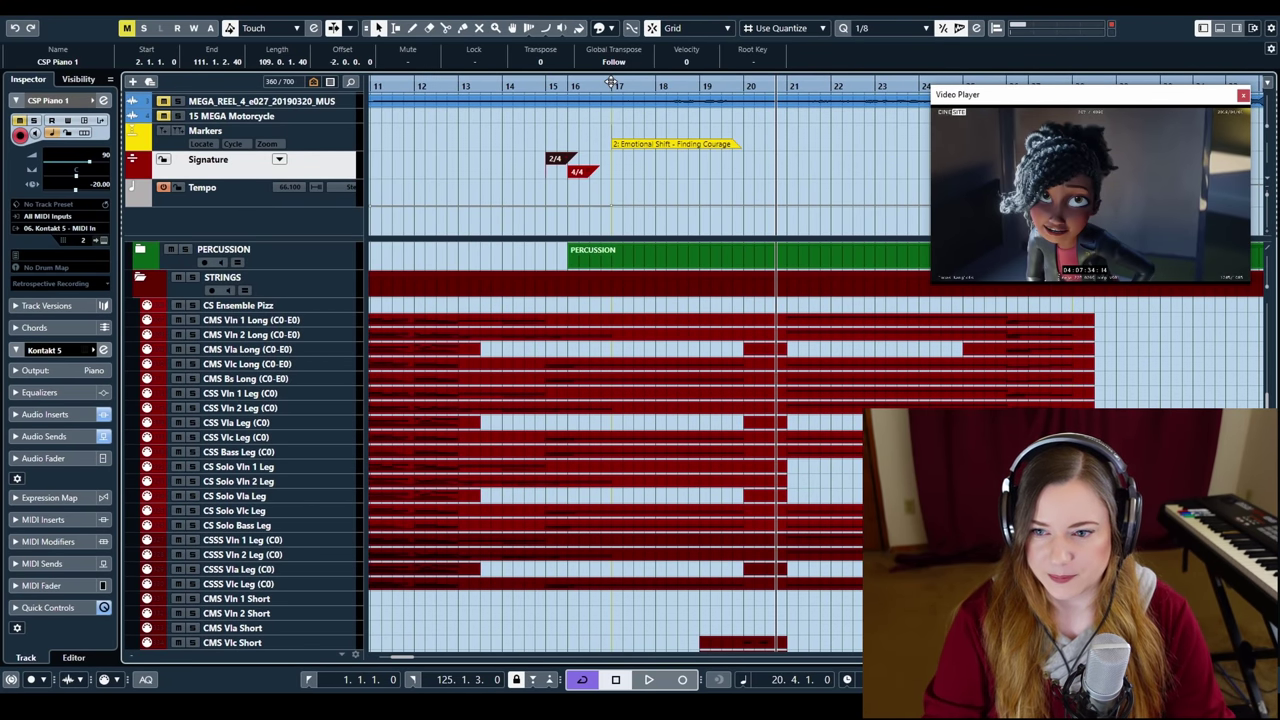
pyautogui.click(607, 82)
pyautogui.moveTo(620, 612); pyautogui.dragTo(672, 317)
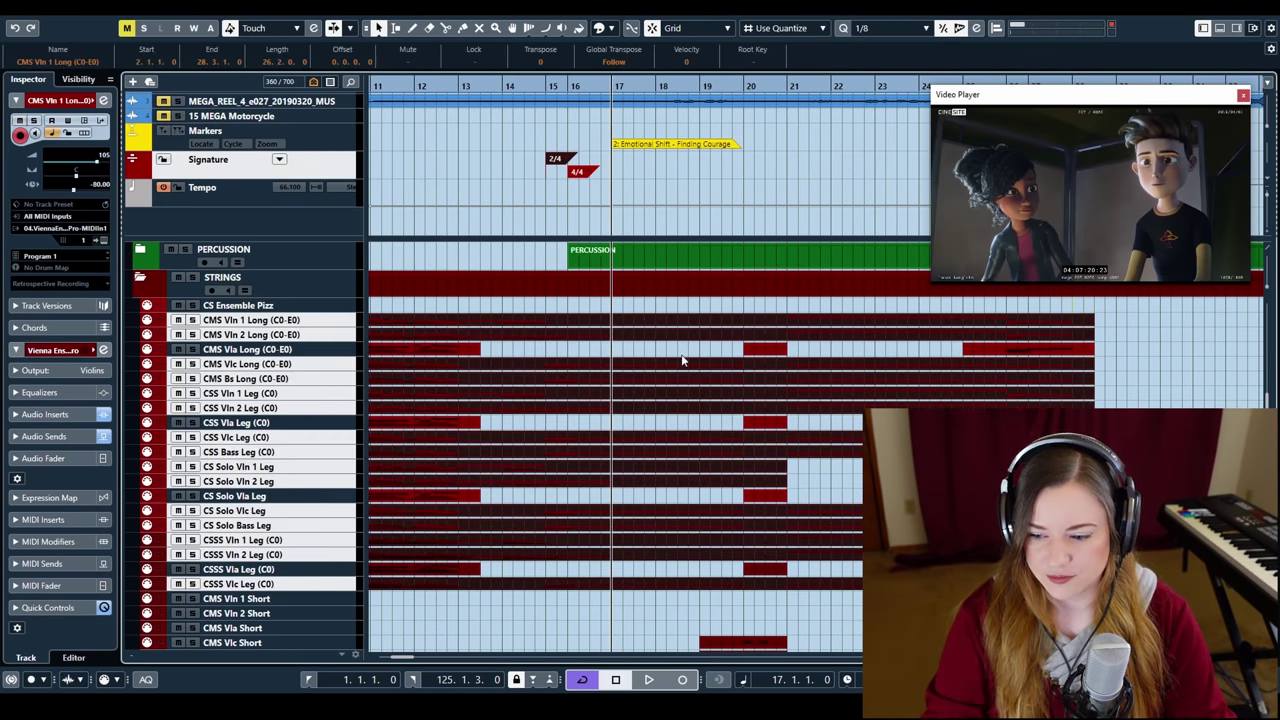
pyautogui.moveTo(646, 607); pyautogui.dragTo(1014, 325)
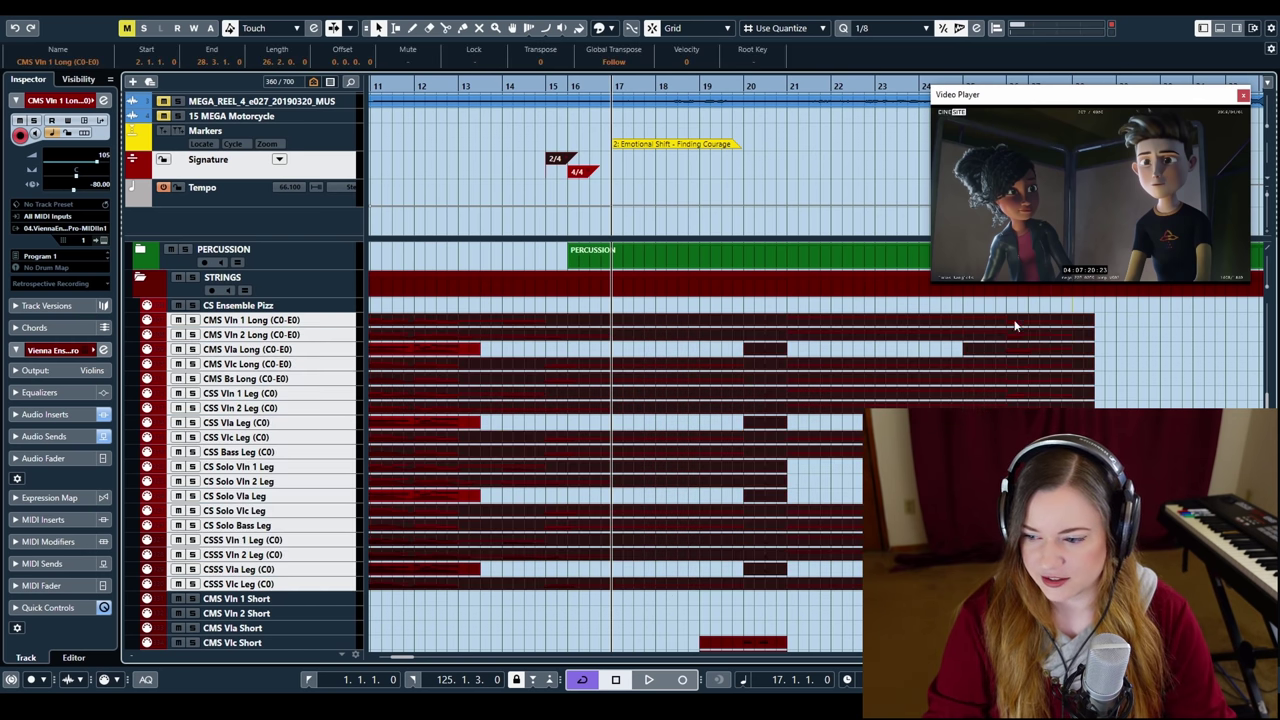
pyautogui.doubleClick(972, 360)
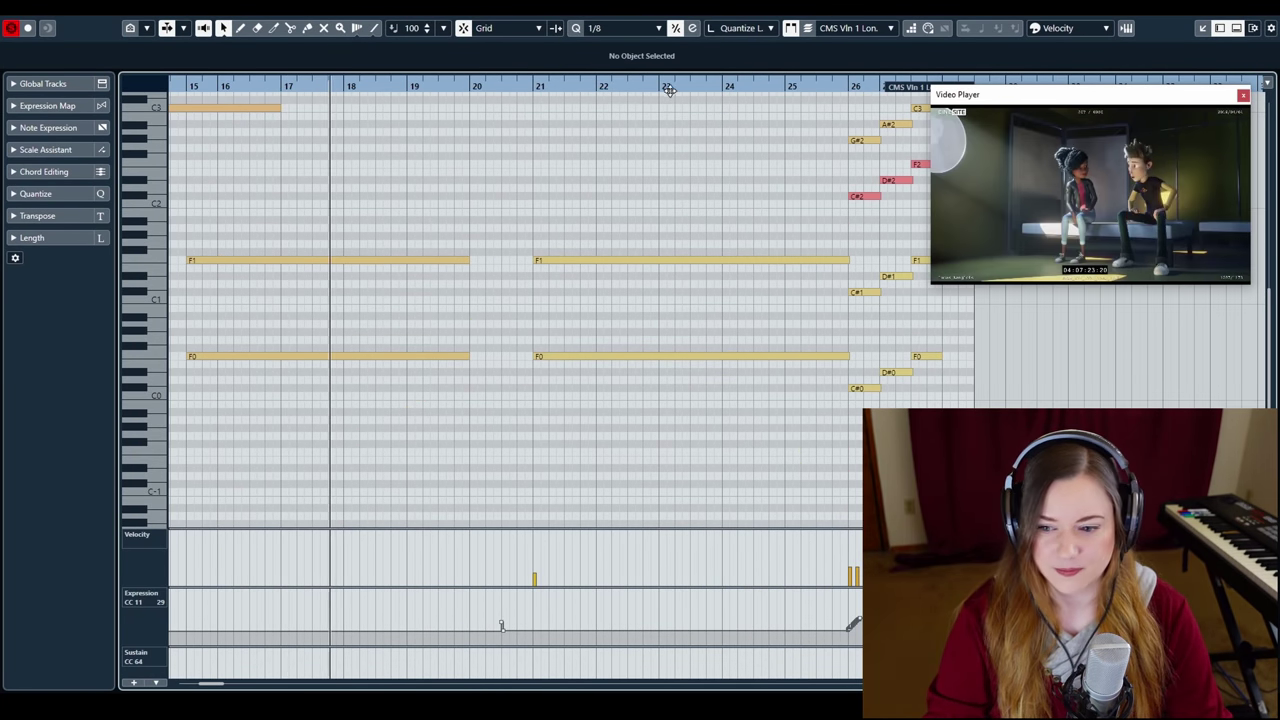
# Audition the string notes from bar 24, then close the editor
pyautogui.click(730, 86)
pyautogui.scroll(3, 700, 240)
pyautogui.scroll(4, 700, 240)
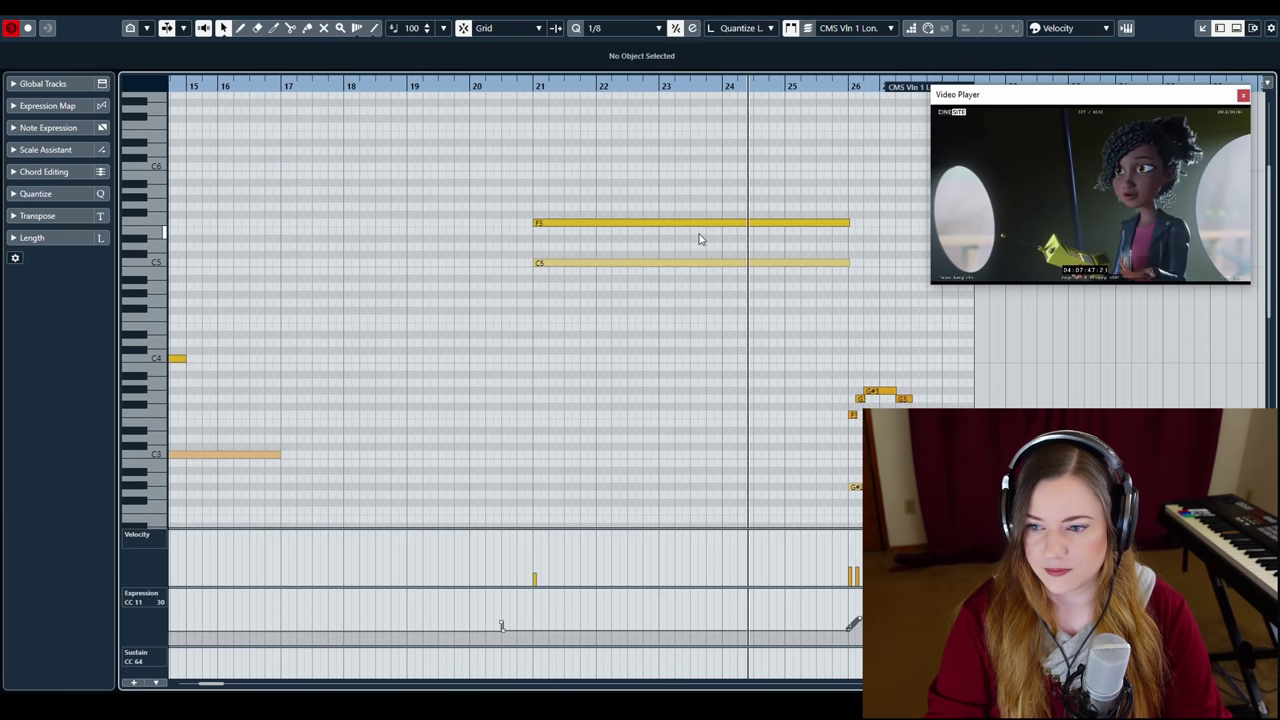
pyautogui.scroll(-4, 688, 262)
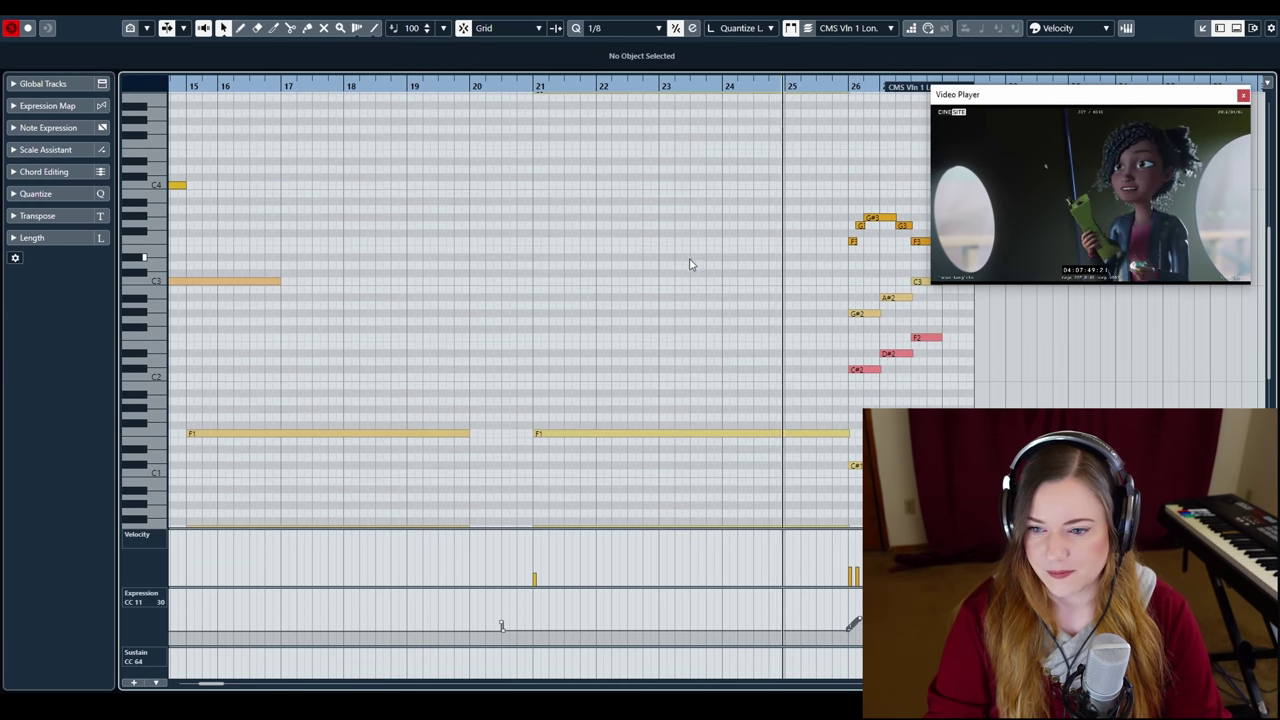
pyautogui.hscroll(3, 685, 264)
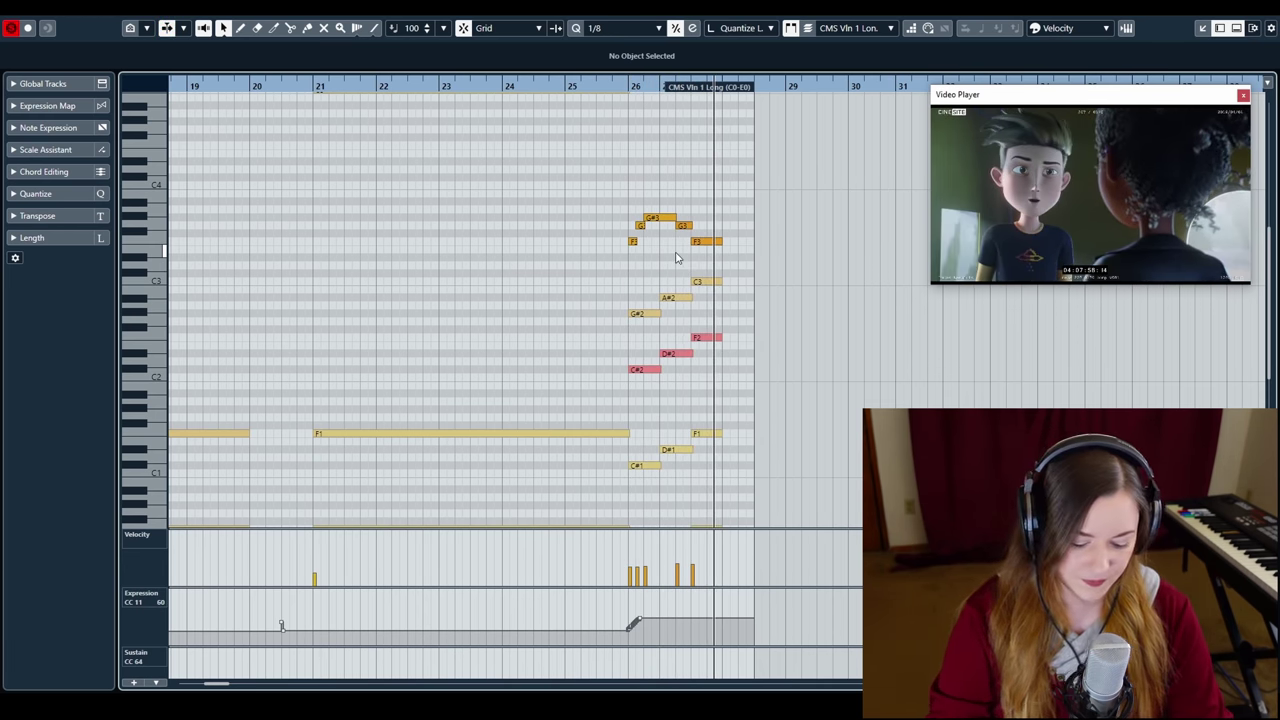
pyautogui.press('Escape')
# Select the clarinet, bass clarinet and bassoon parts
pyautogui.scroll(15, 648, 376)
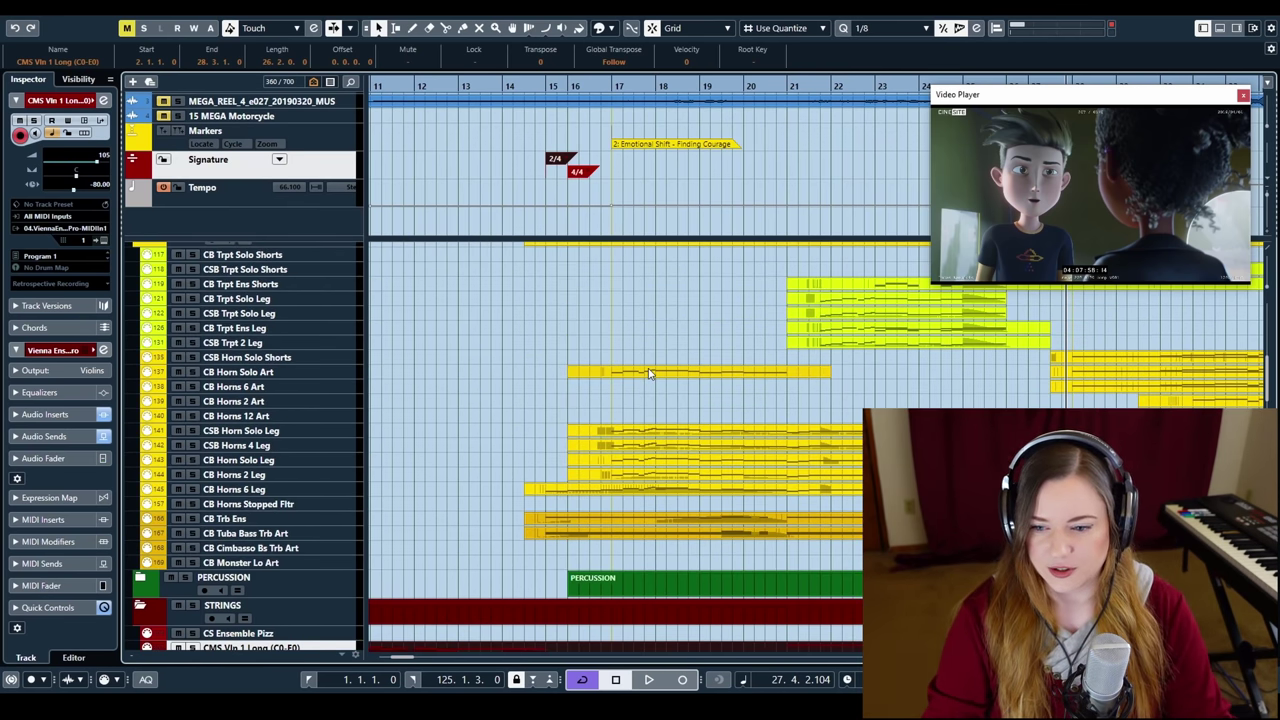
pyautogui.moveTo(604, 470); pyautogui.dragTo(845, 358)
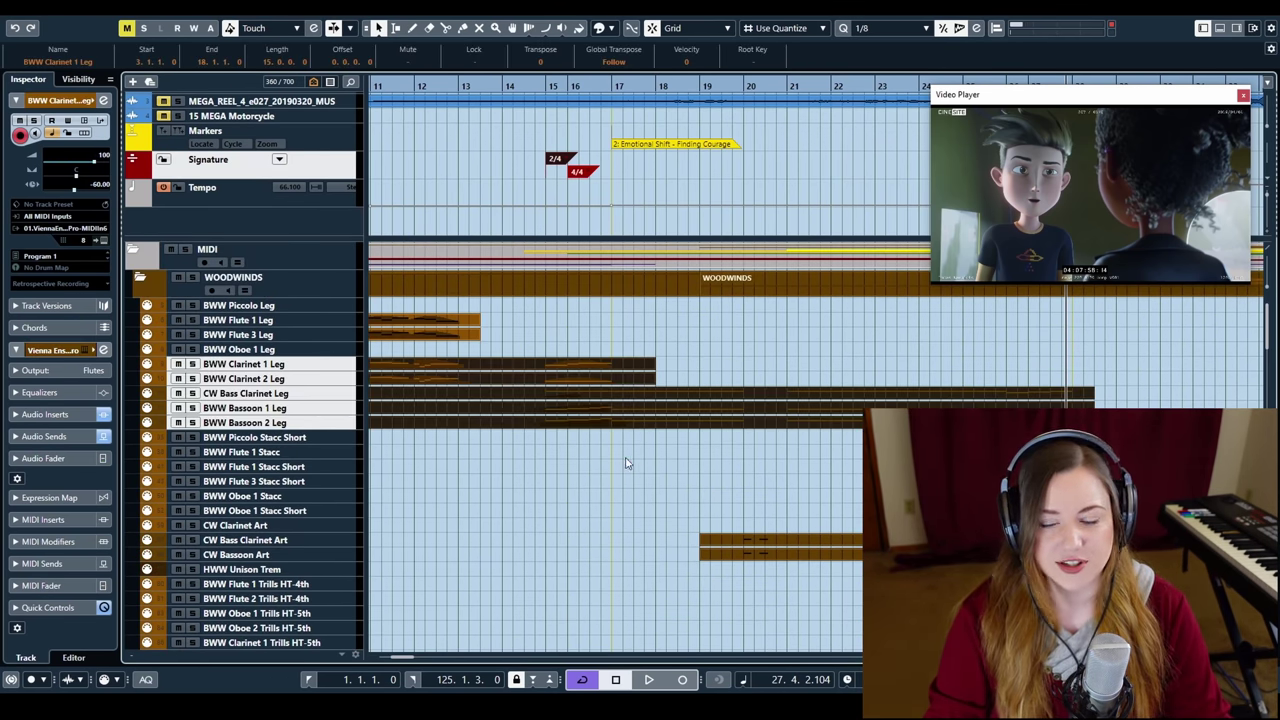
pyautogui.scroll(-3, 634, 440)
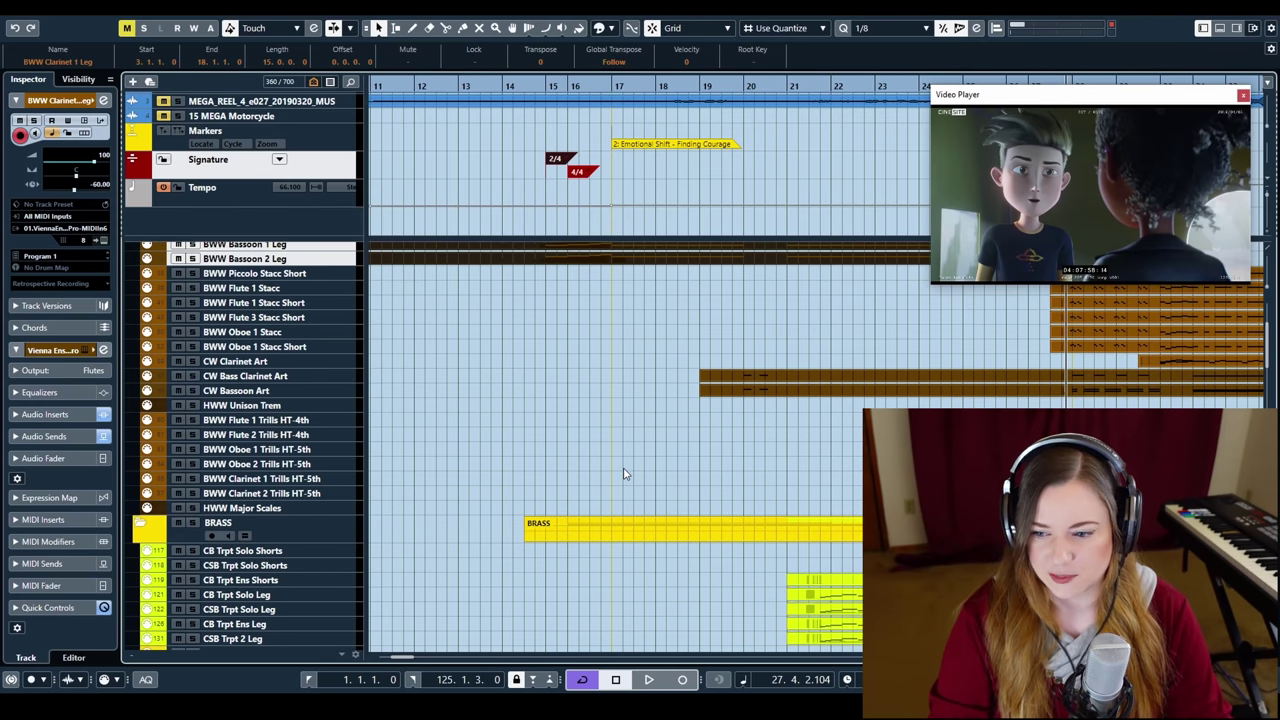
pyautogui.scroll(-4, 618, 474)
# Select the six horn parts, try the trombone ensemble and tuba parts, then reselect the horns
pyautogui.scroll(2, 613, 478)
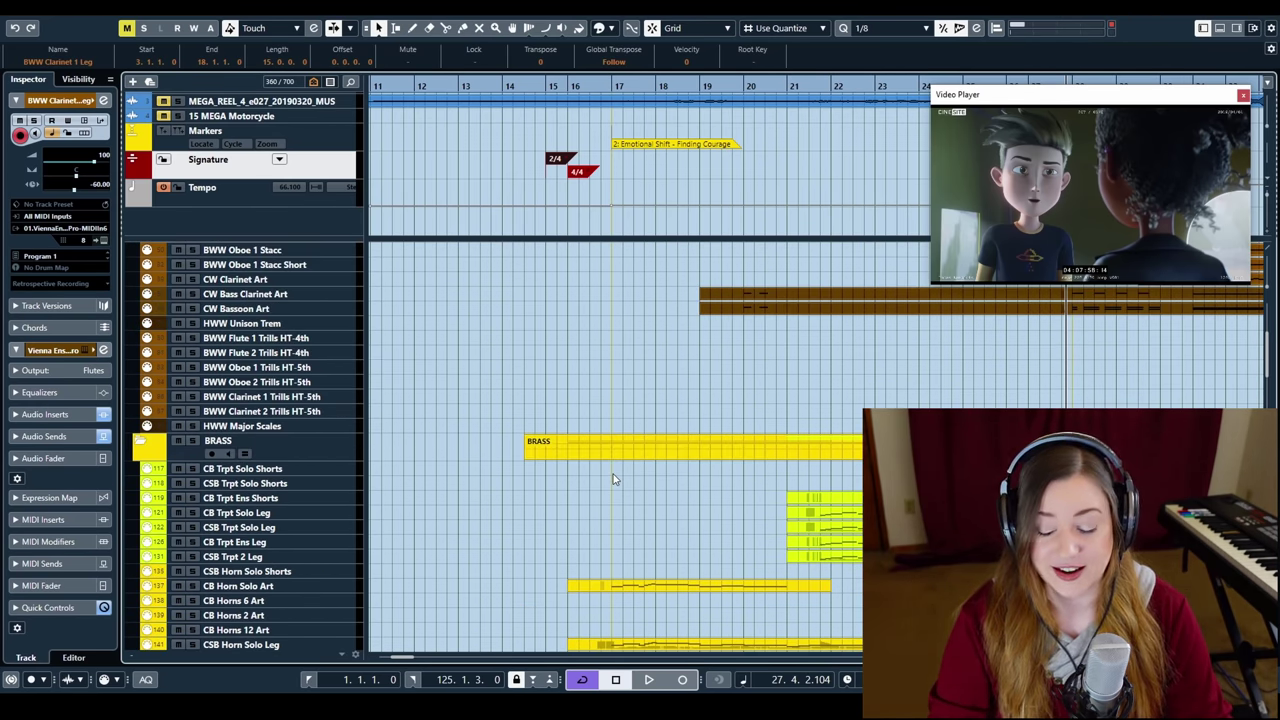
pyautogui.scroll(-6, 613, 478)
pyautogui.hscroll(2, 594, 485)
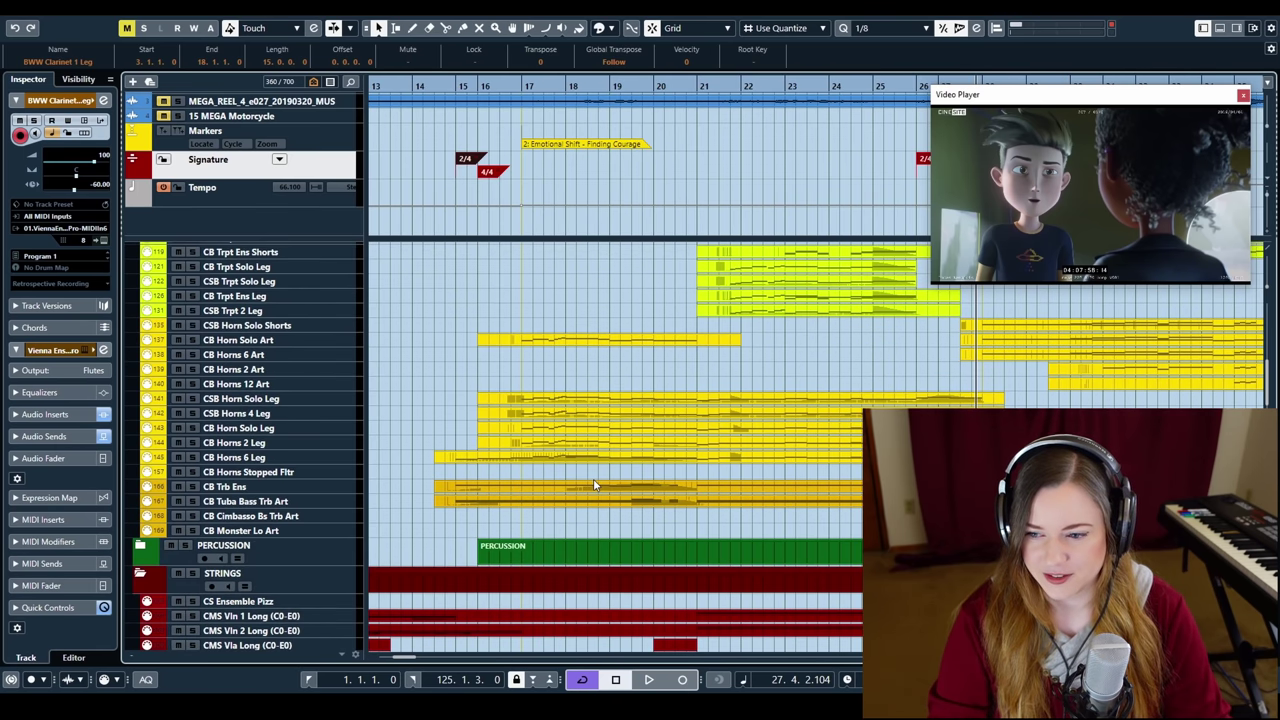
pyautogui.scroll(2, 594, 485)
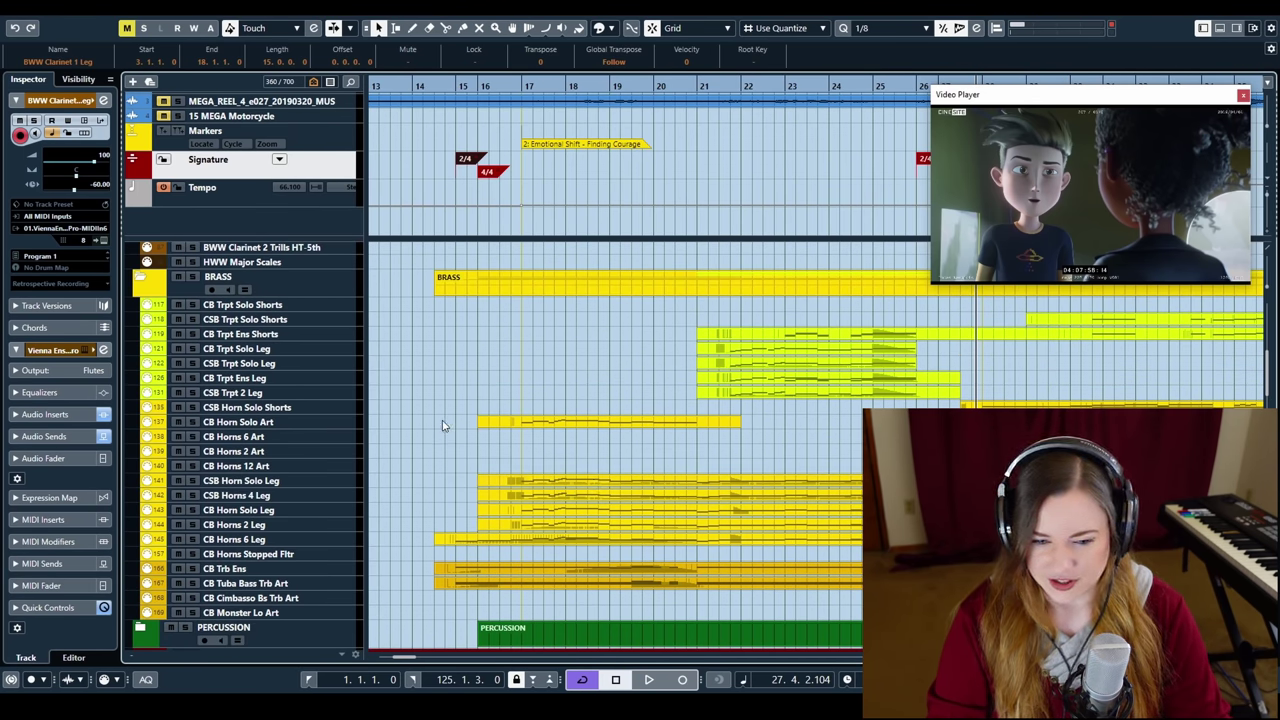
pyautogui.moveTo(447, 422); pyautogui.dragTo(772, 554)
pyautogui.moveTo(624, 600); pyautogui.dragTo(730, 582)
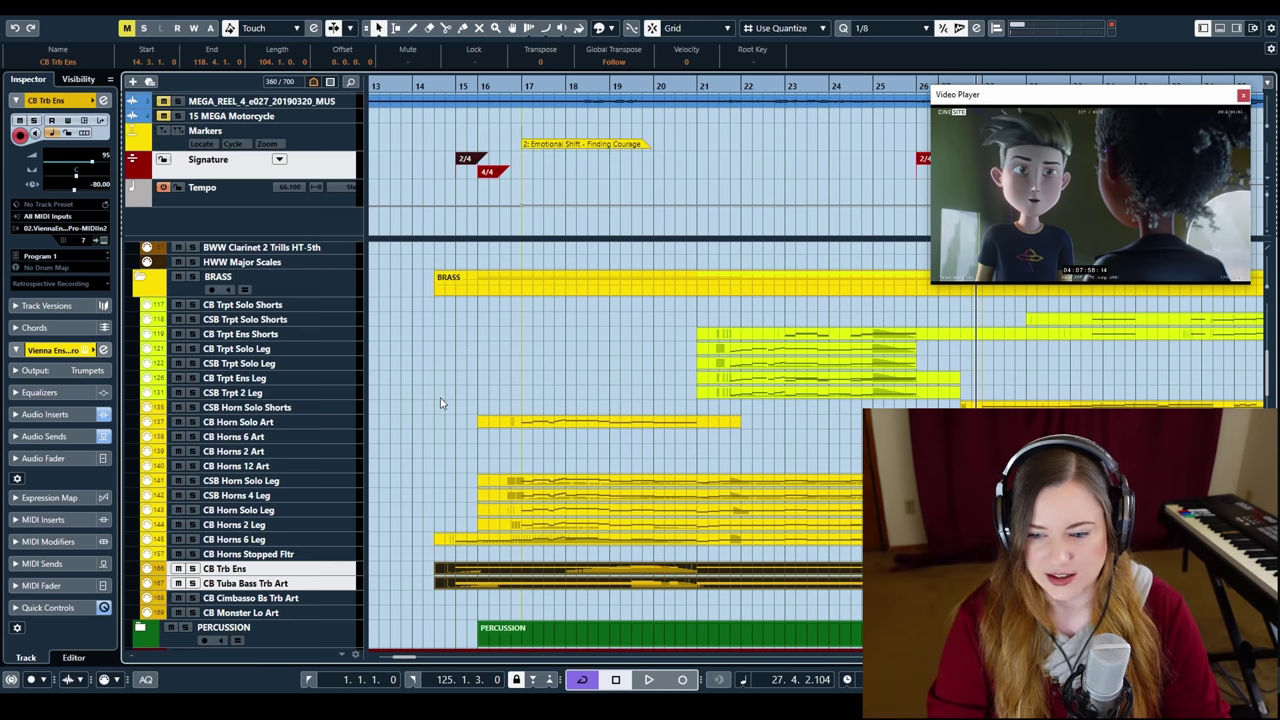
pyautogui.moveTo(430, 388); pyautogui.dragTo(601, 551)
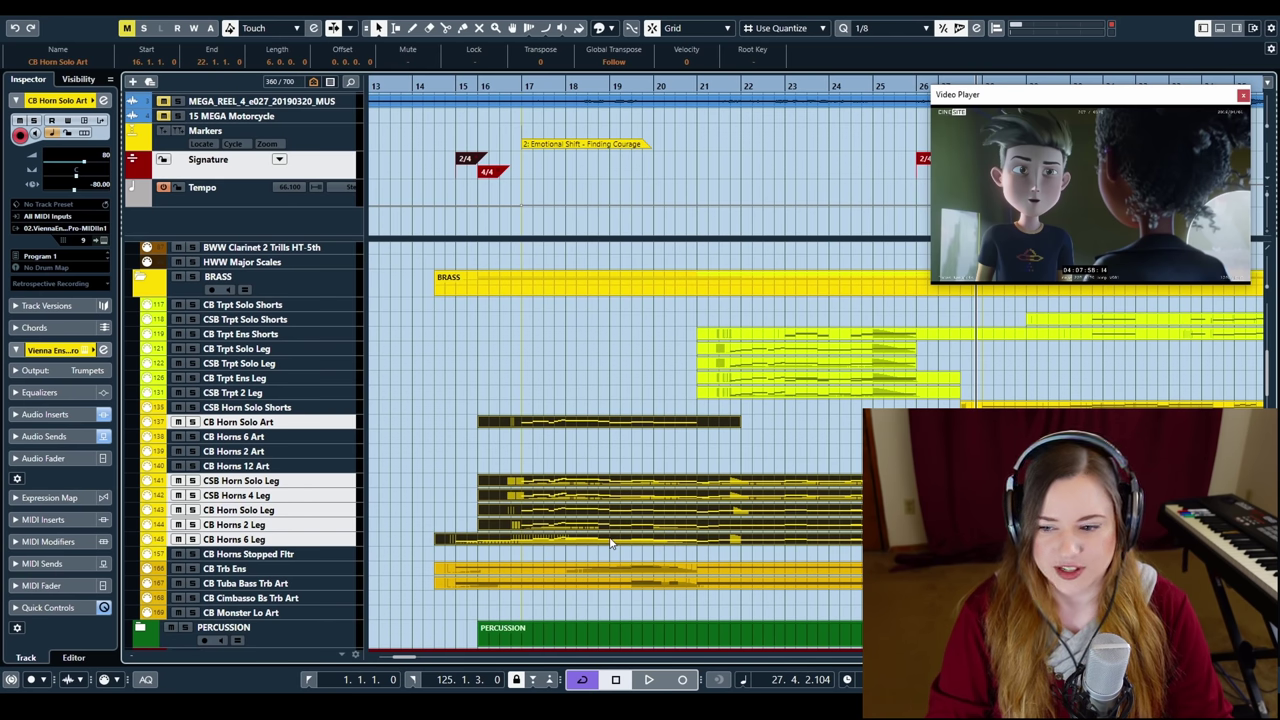
# Marquee-select the horns with CB Trb Ens and CB Tuba Bass Trb Art, and open them in the Key Editor
pyautogui.moveTo(452, 421); pyautogui.dragTo(607, 594)
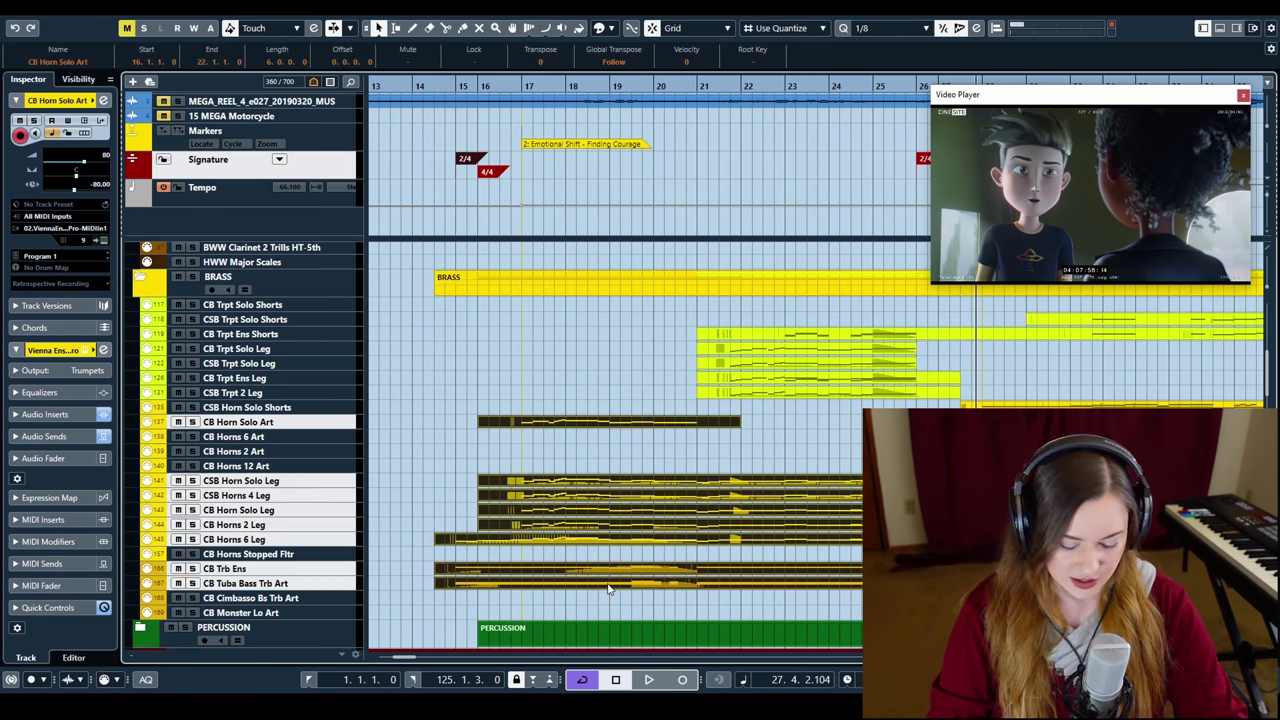
pyautogui.doubleClick(607, 590)
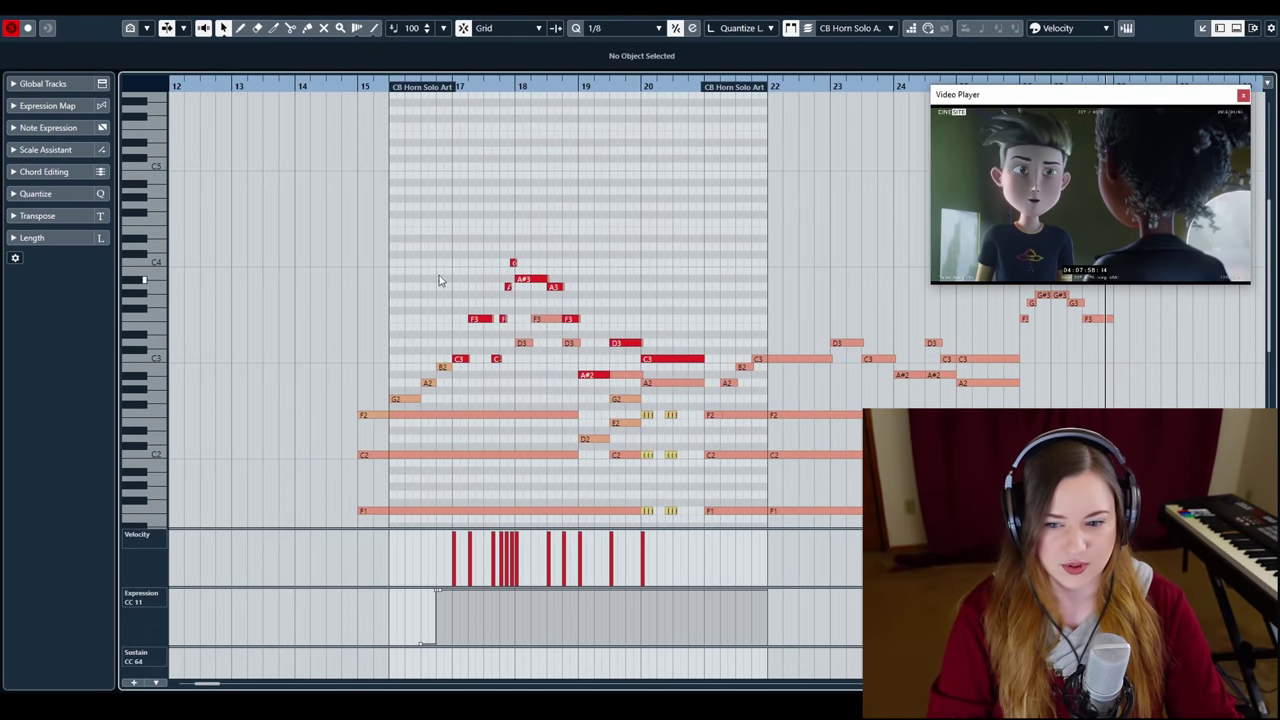
pyautogui.click(390, 94)
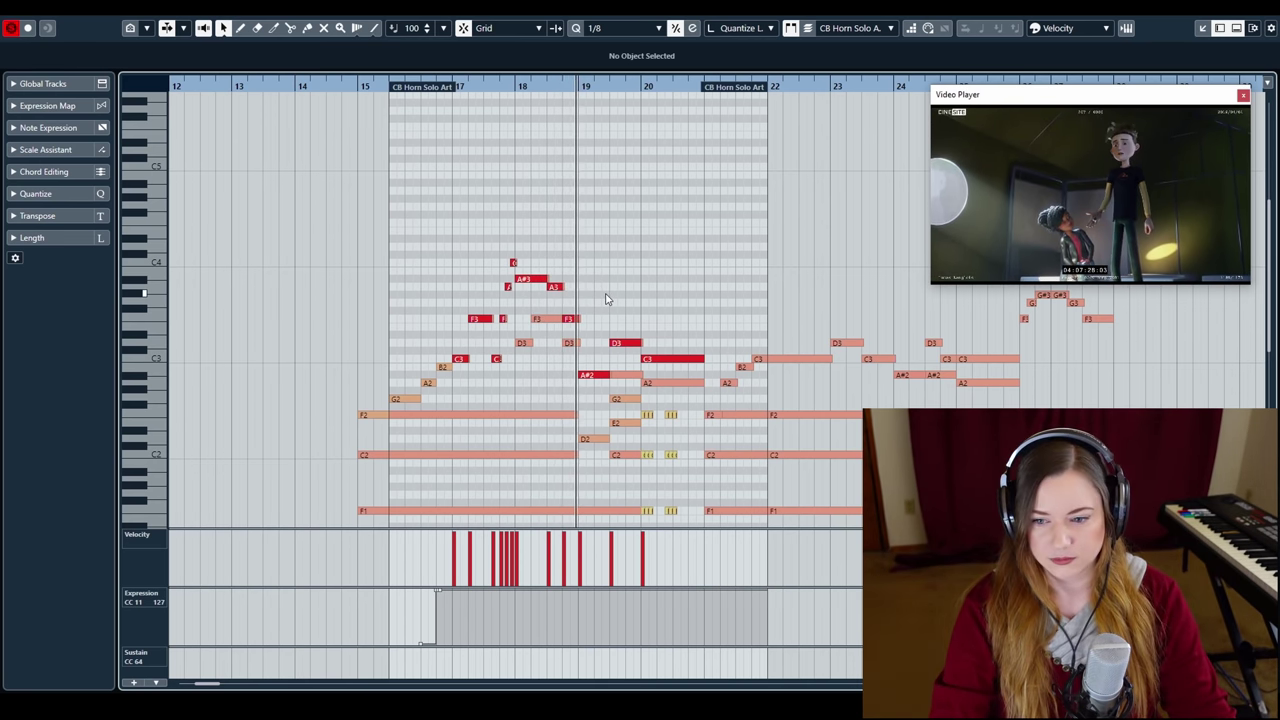
pyautogui.press('f')
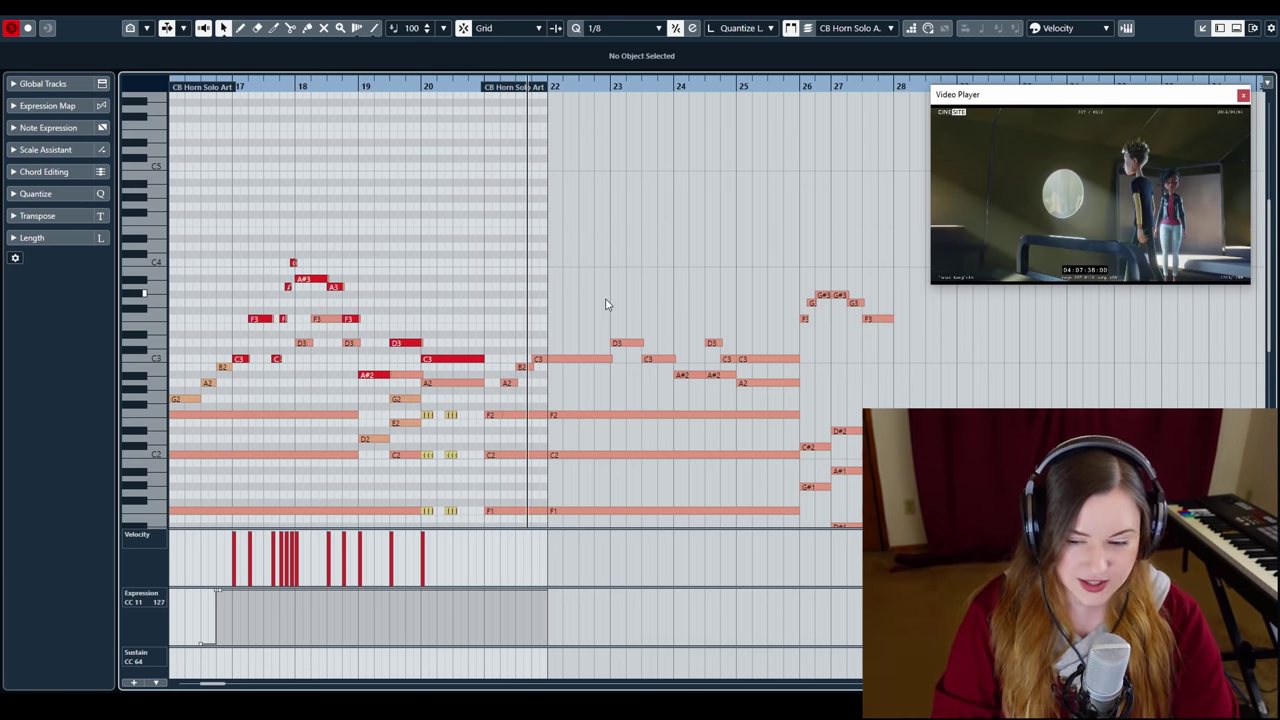
pyautogui.press('Escape')
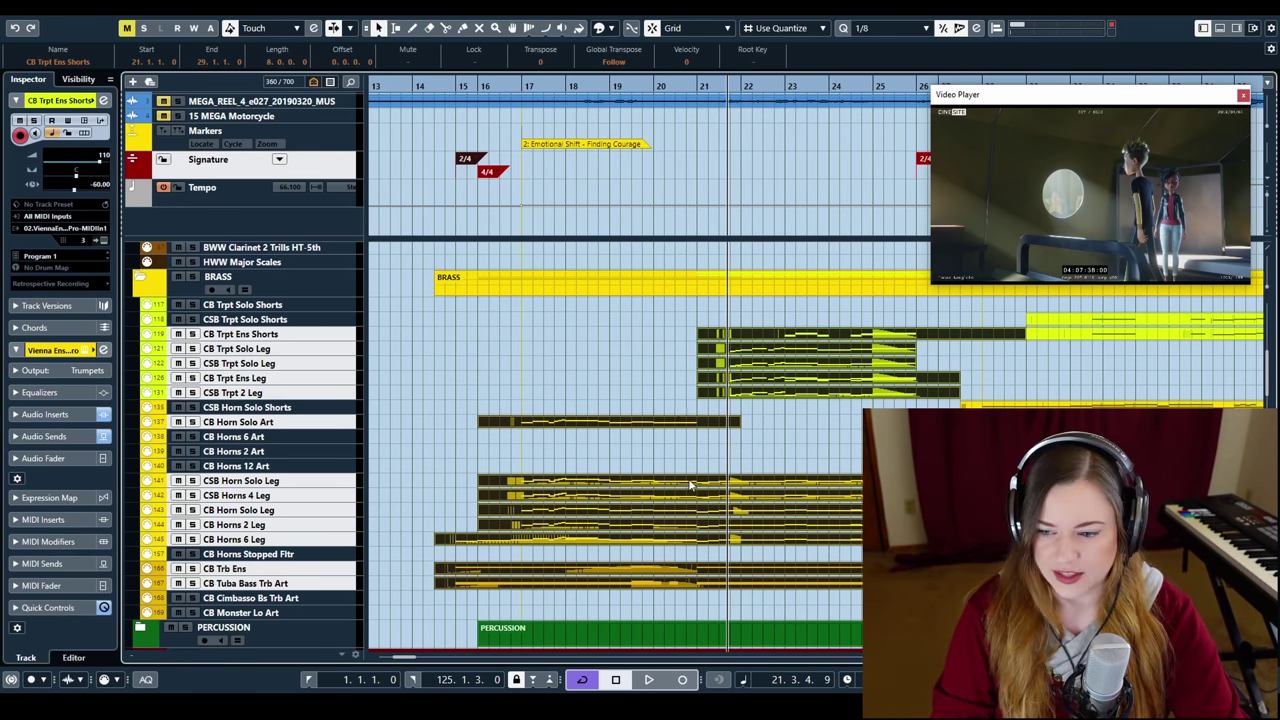
pyautogui.press('Return')
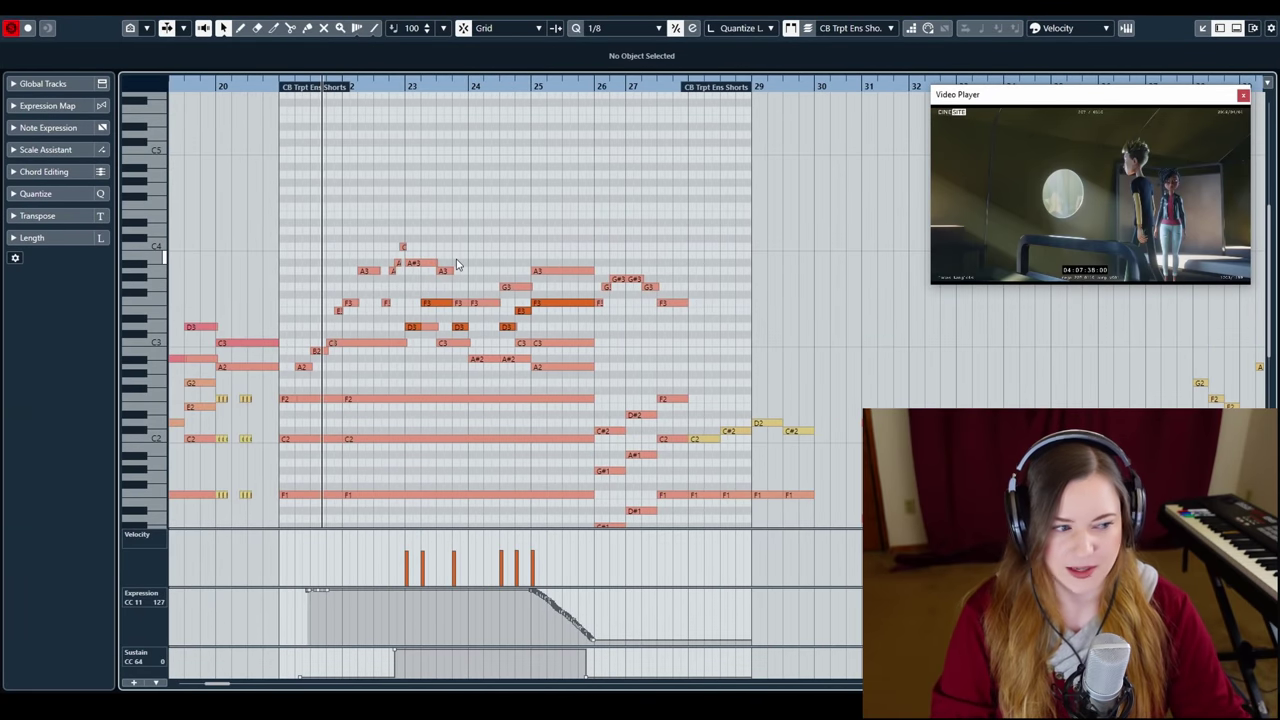
pyautogui.click(270, 88)
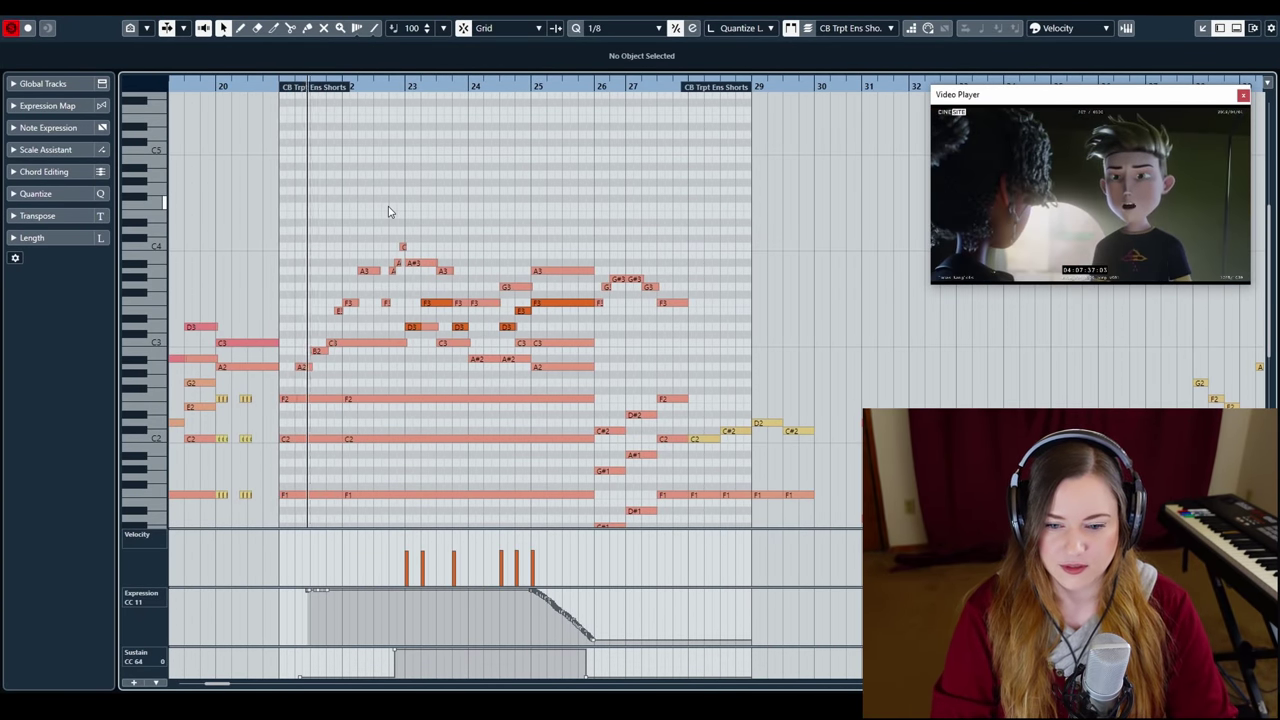
pyautogui.hscroll(2, 388, 210)
pyautogui.hscroll(-6, 388, 210)
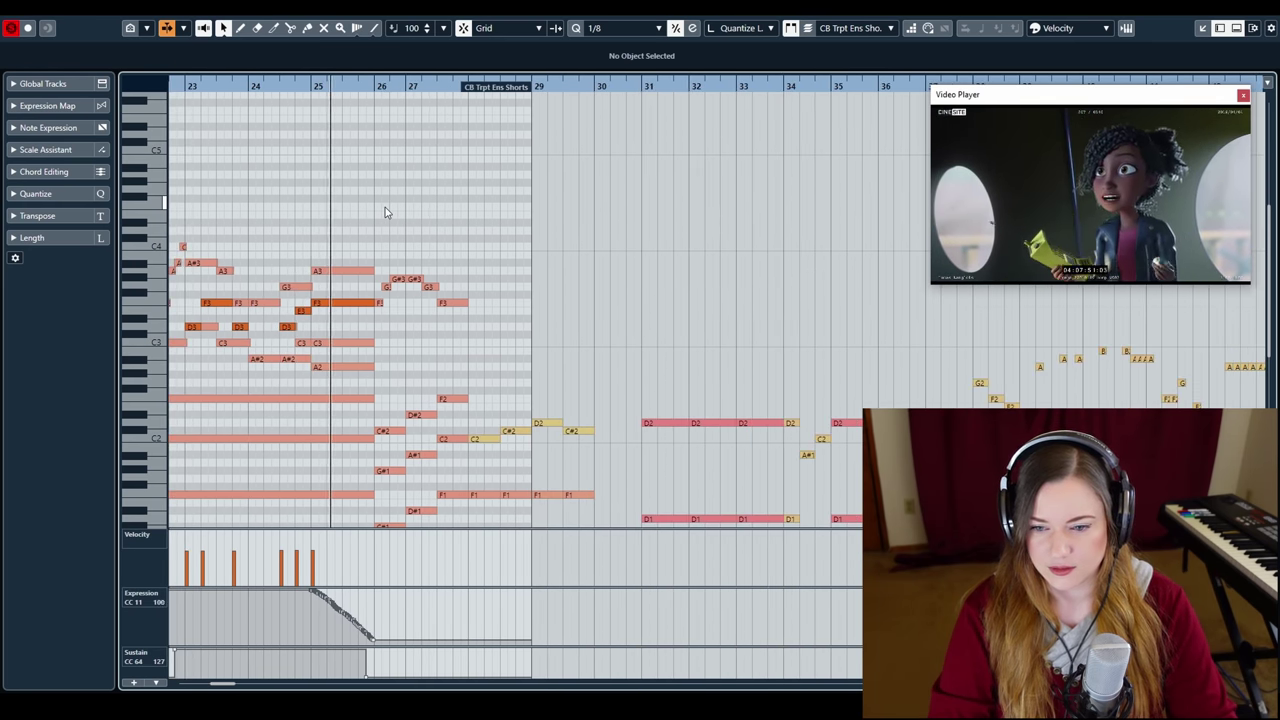
pyautogui.scroll(-3, 385, 207)
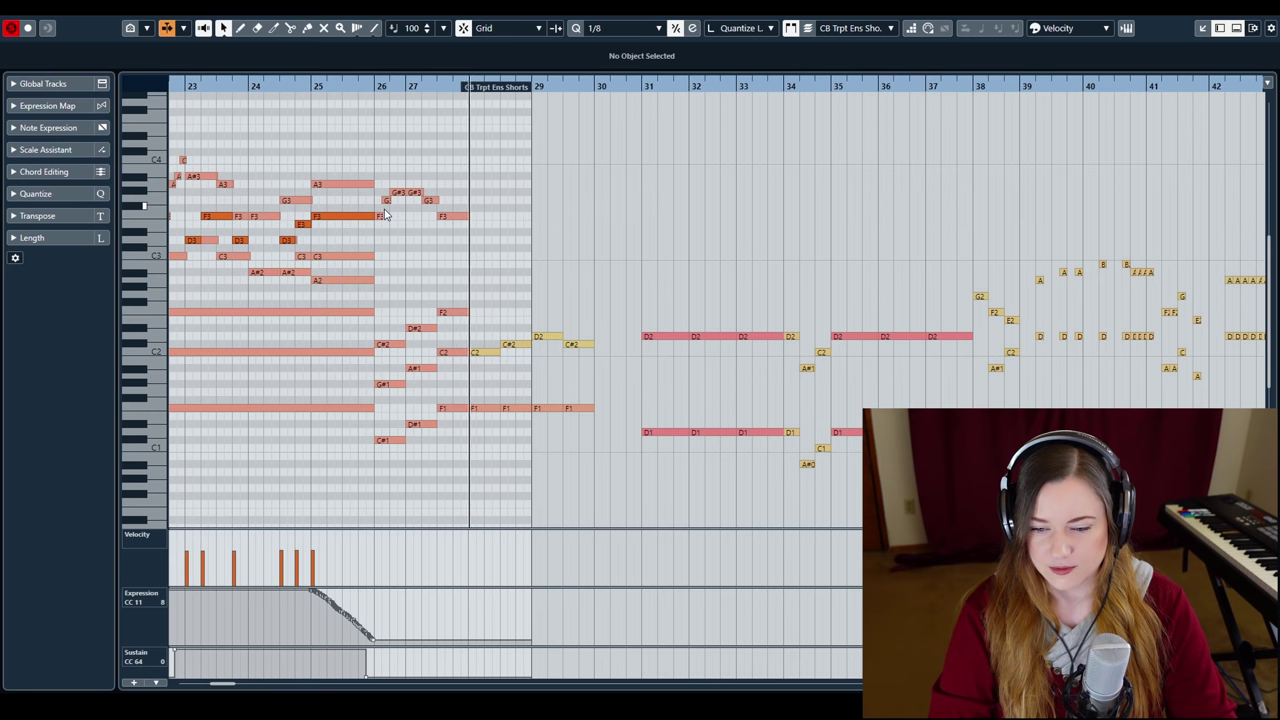
pyautogui.press('space')
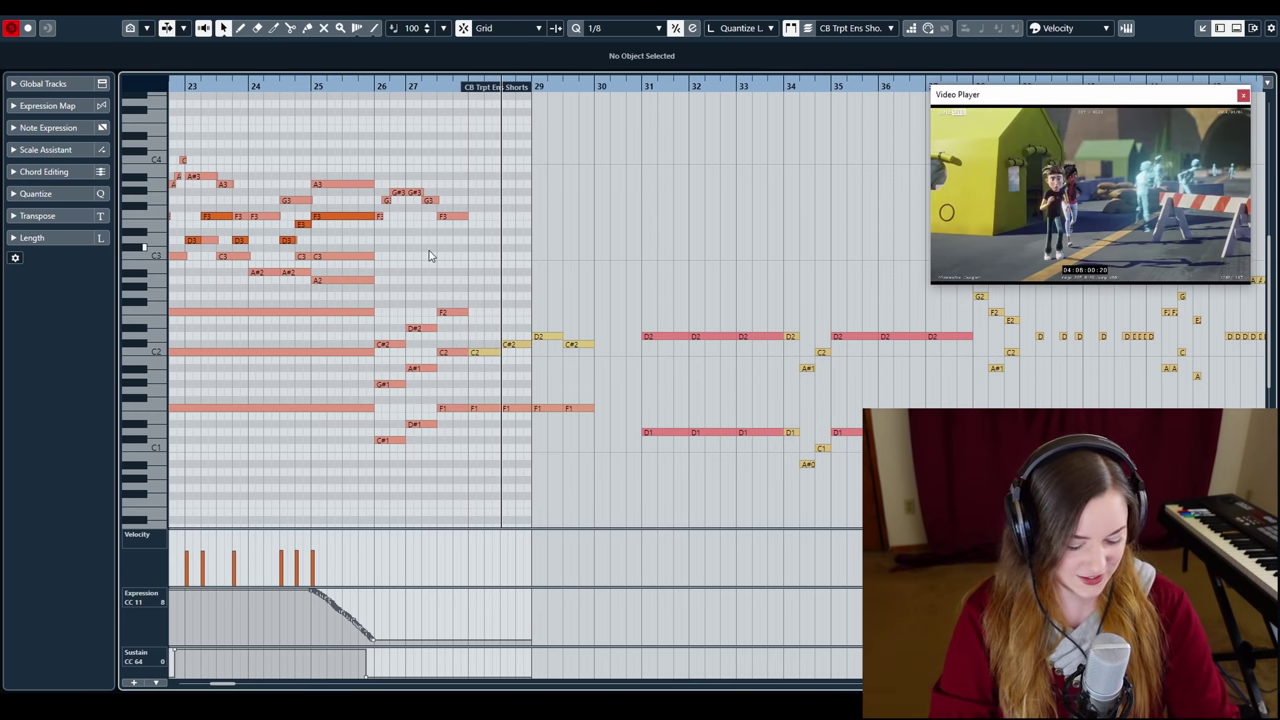
pyautogui.press('Return')
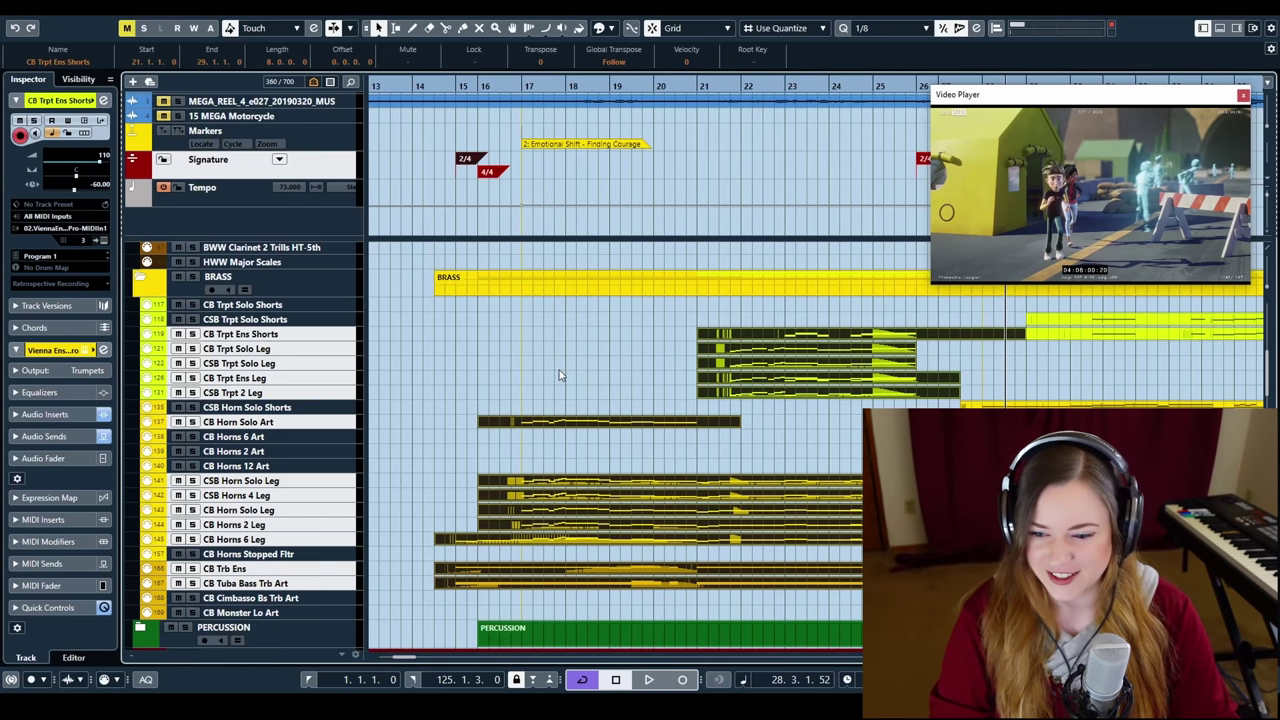
# Open the PERCUSSION folder and marquee-select the CP Timpani, Bass Drum and Snares parts
pyautogui.hscroll(3, 560, 375)
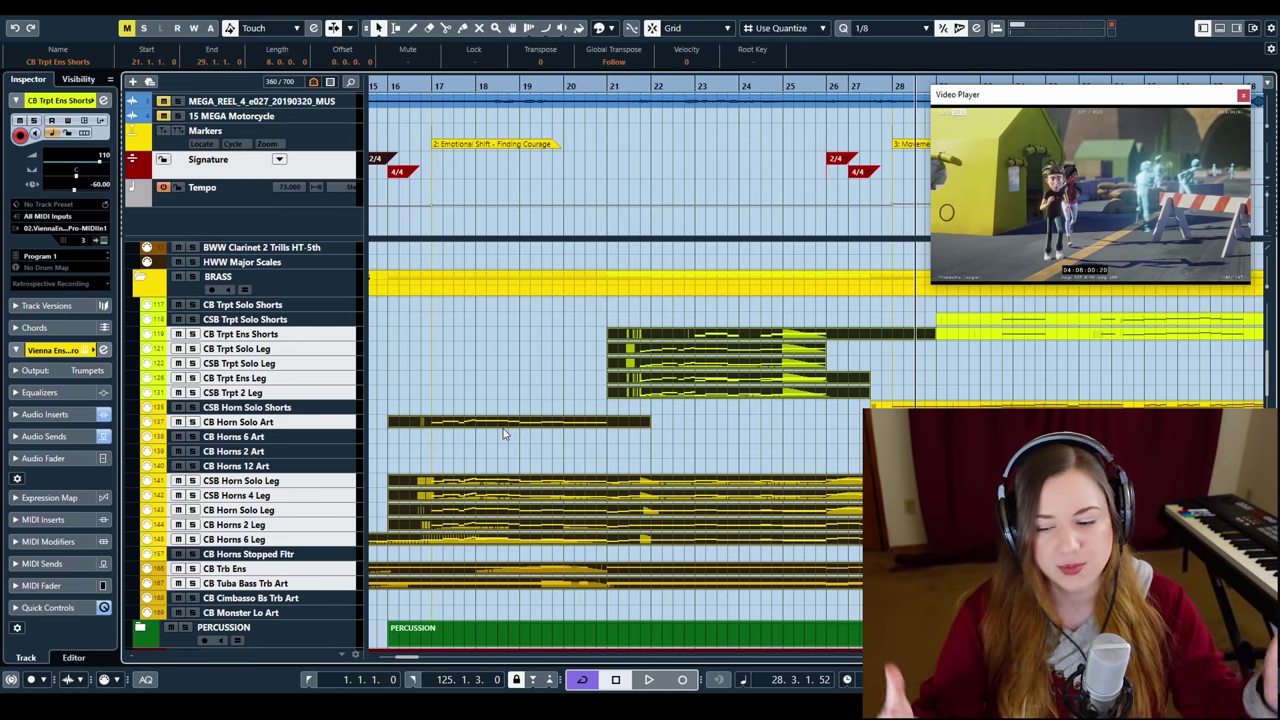
pyautogui.scroll(6, 503, 433)
pyautogui.scroll(-8, 503, 433)
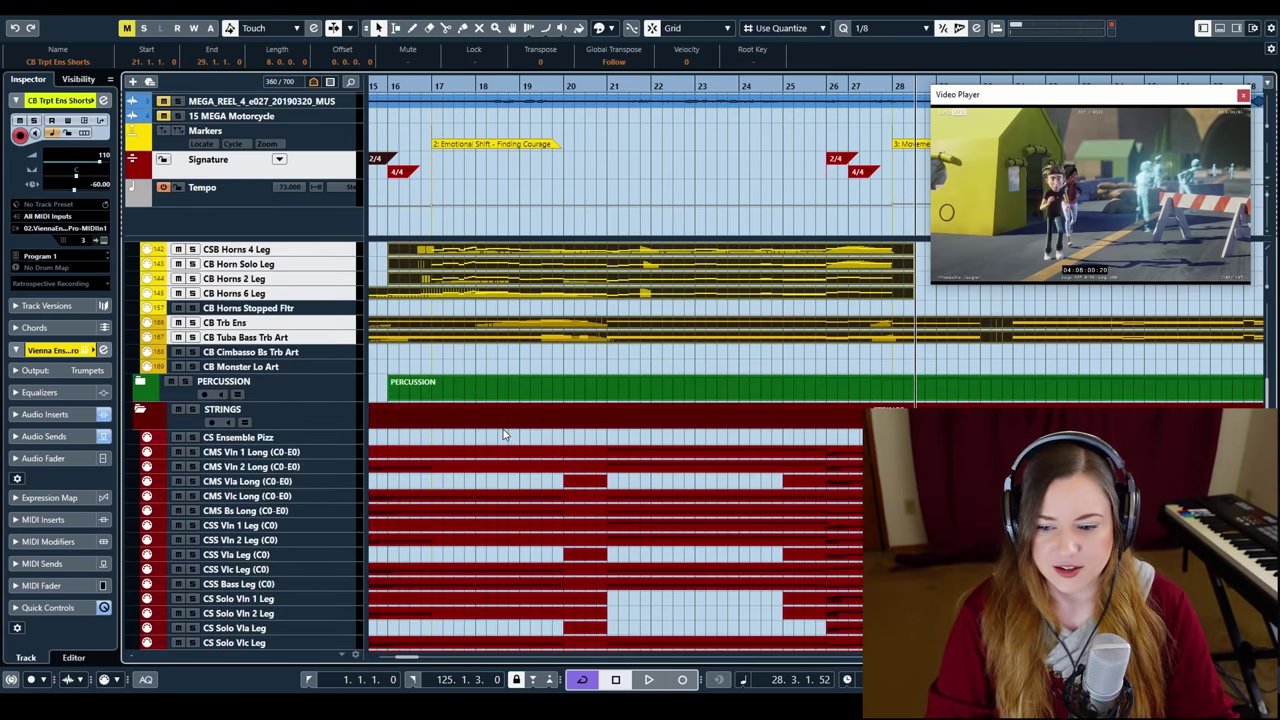
pyautogui.click(140, 382)
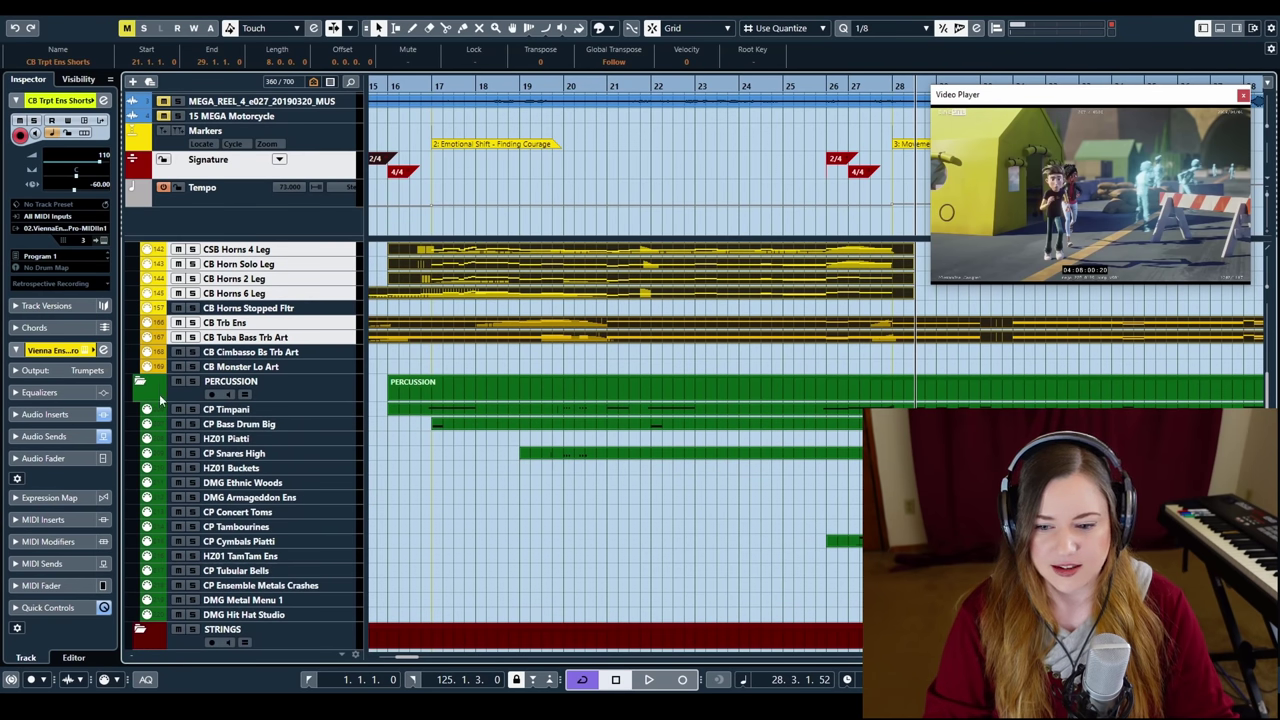
pyautogui.hscroll(-3, 625, 473)
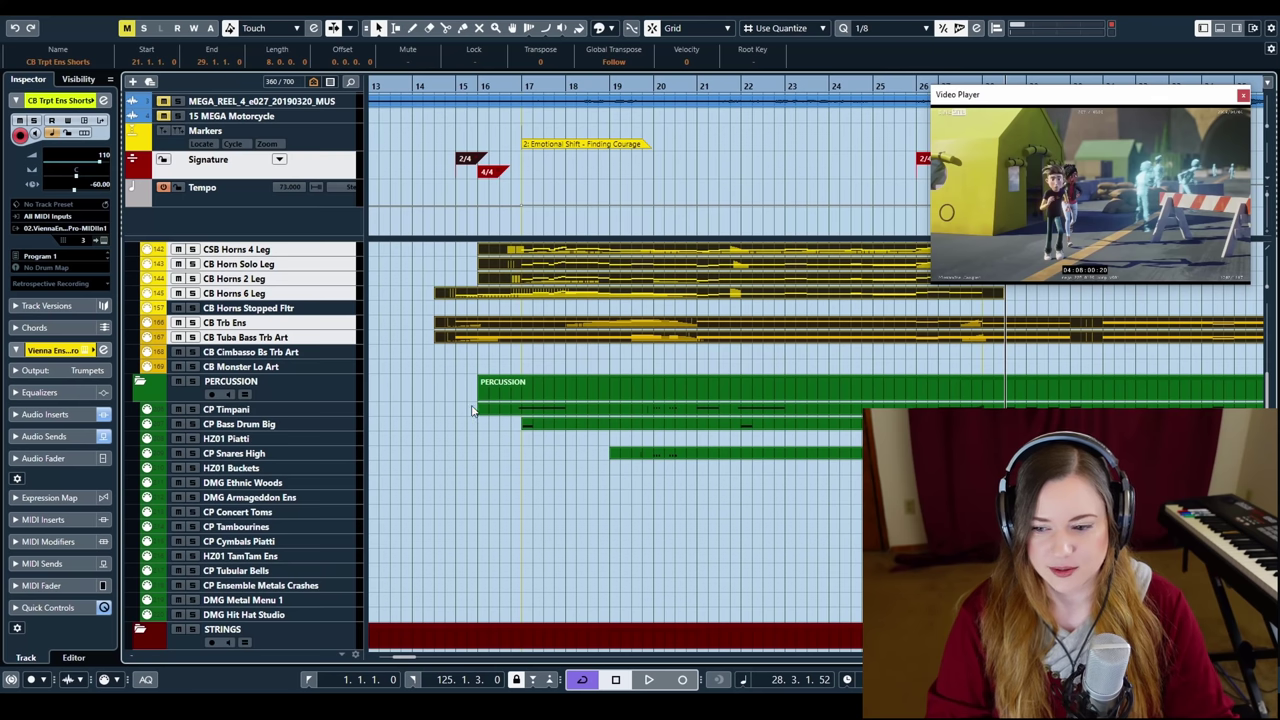
pyautogui.moveTo(473, 411); pyautogui.dragTo(700, 470)
pyautogui.hscroll(2, 718, 472)
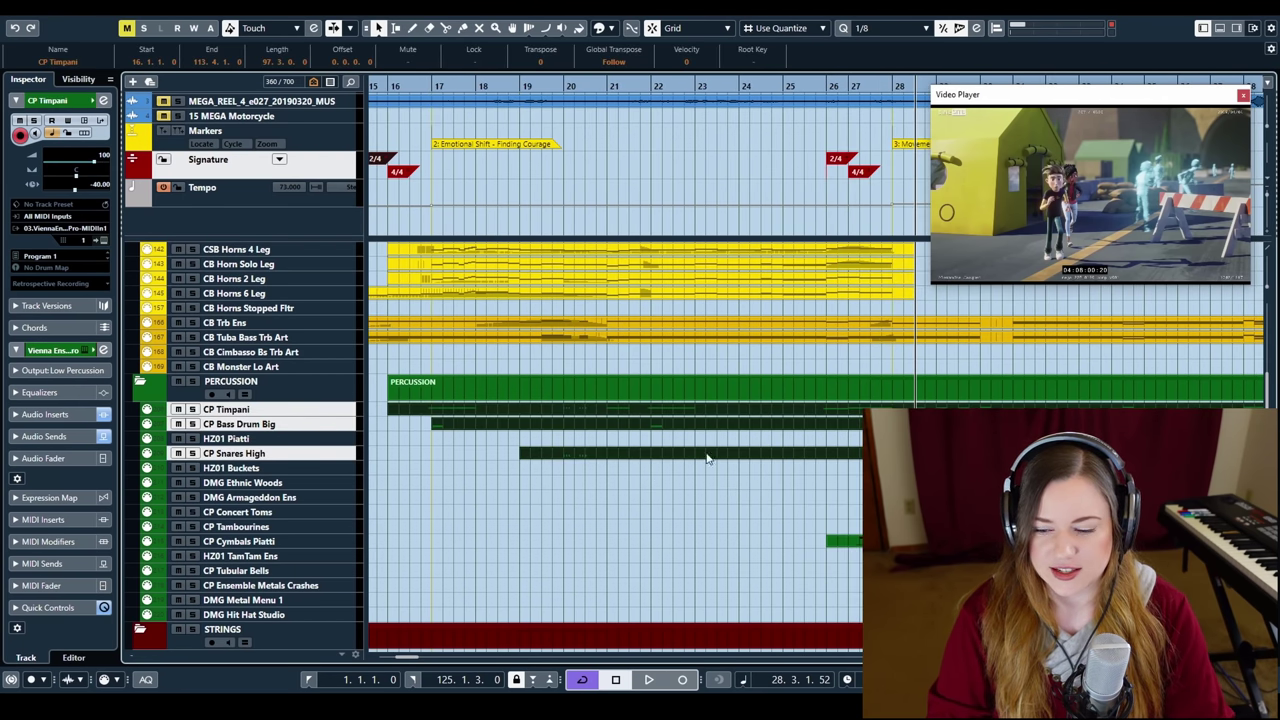
pyautogui.doubleClick(588, 420)
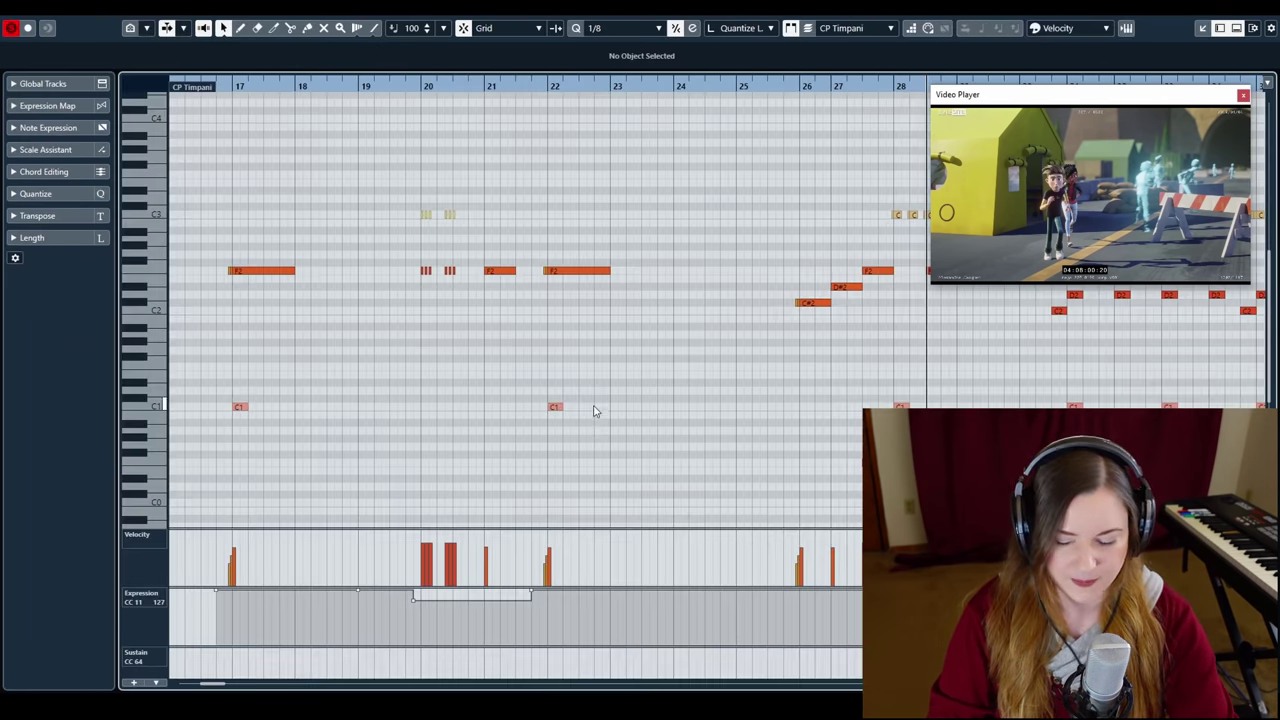
pyautogui.hscroll(4, 565, 418)
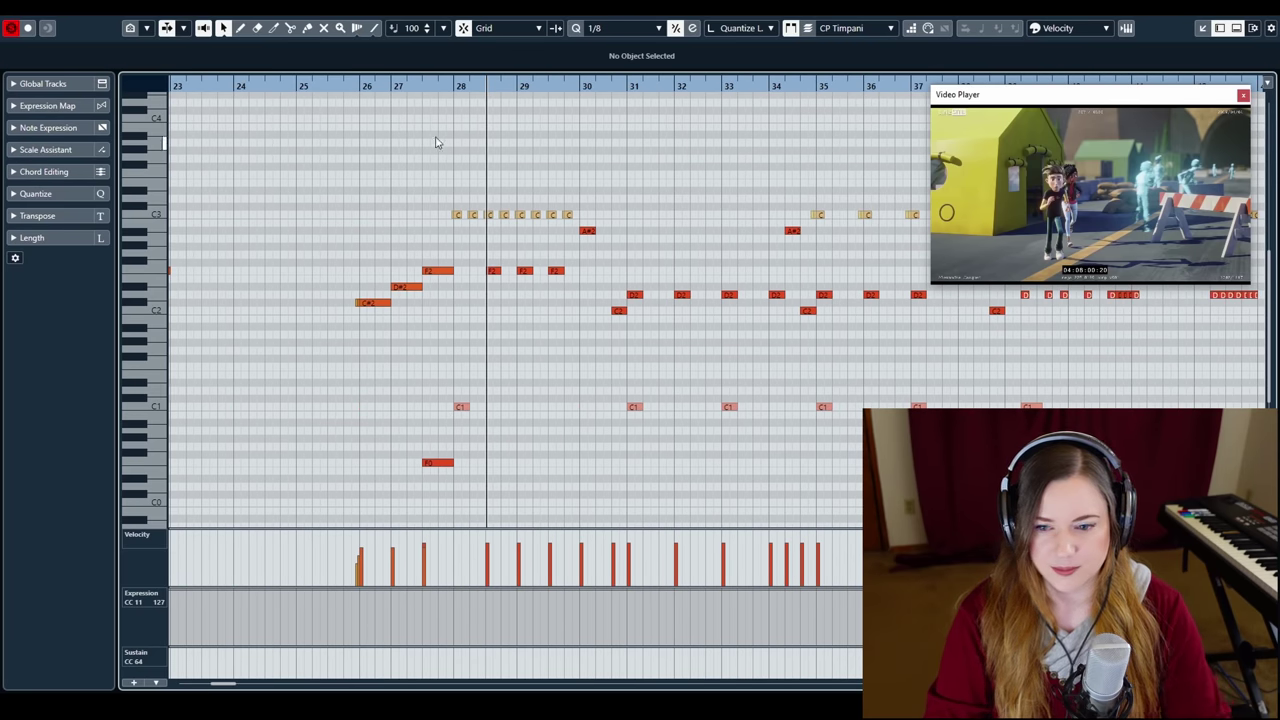
pyautogui.click(365, 87)
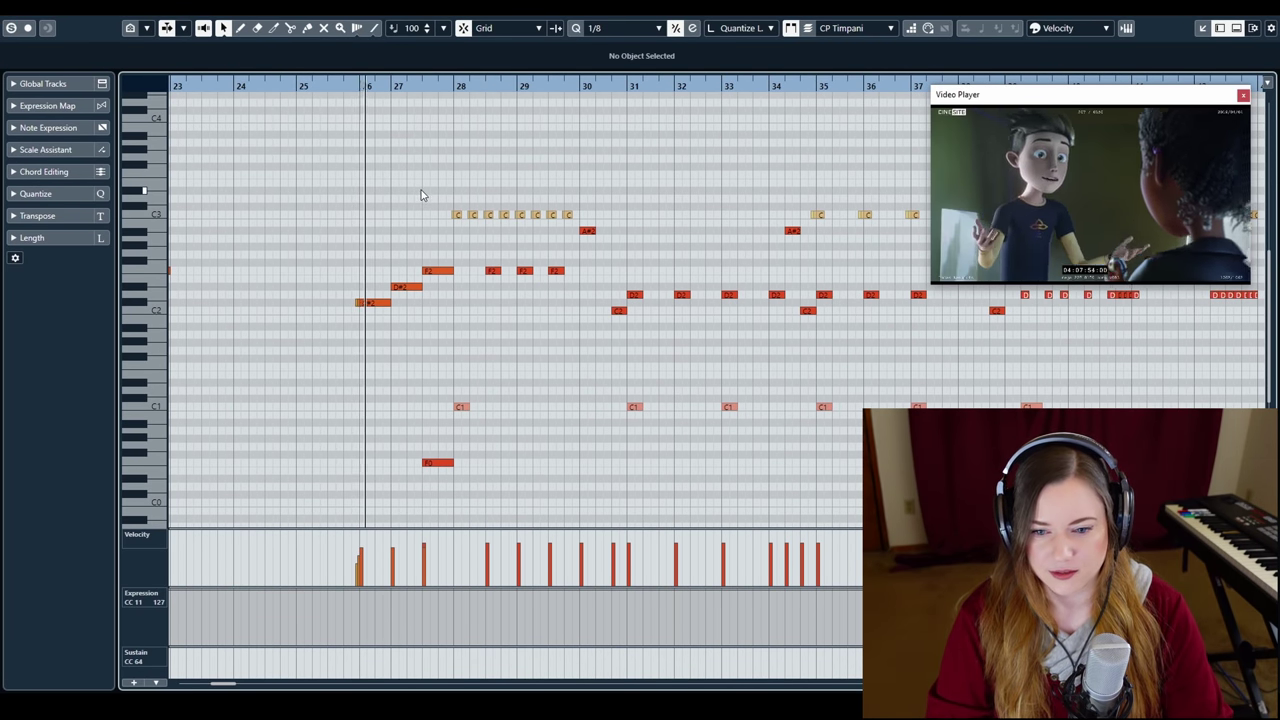
pyautogui.hscroll(-5, 460, 214)
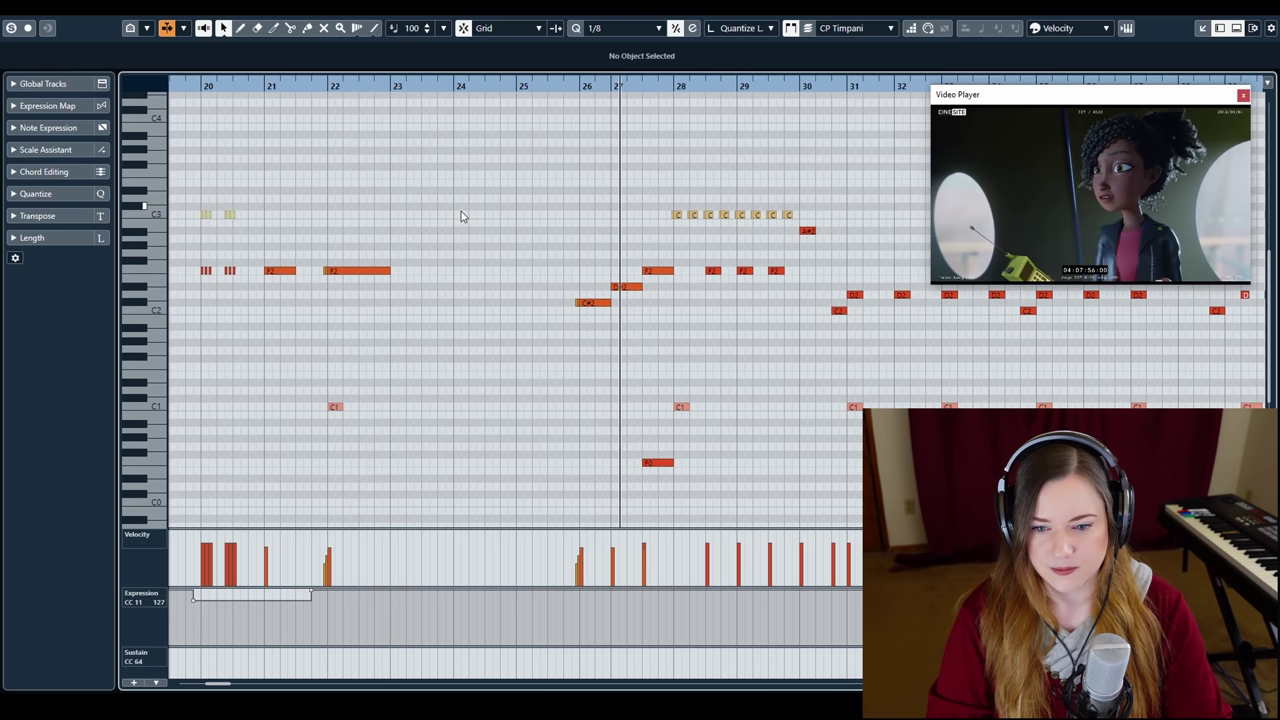
pyautogui.click(296, 86)
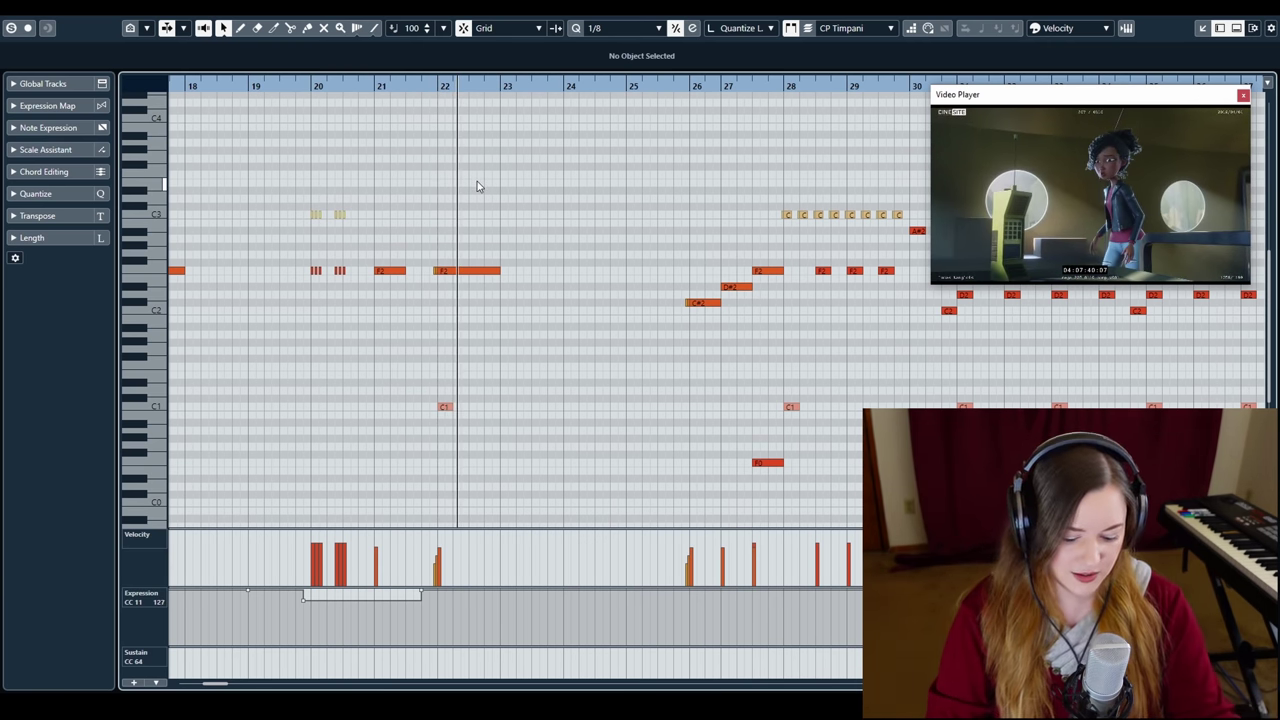
pyautogui.press('Return')
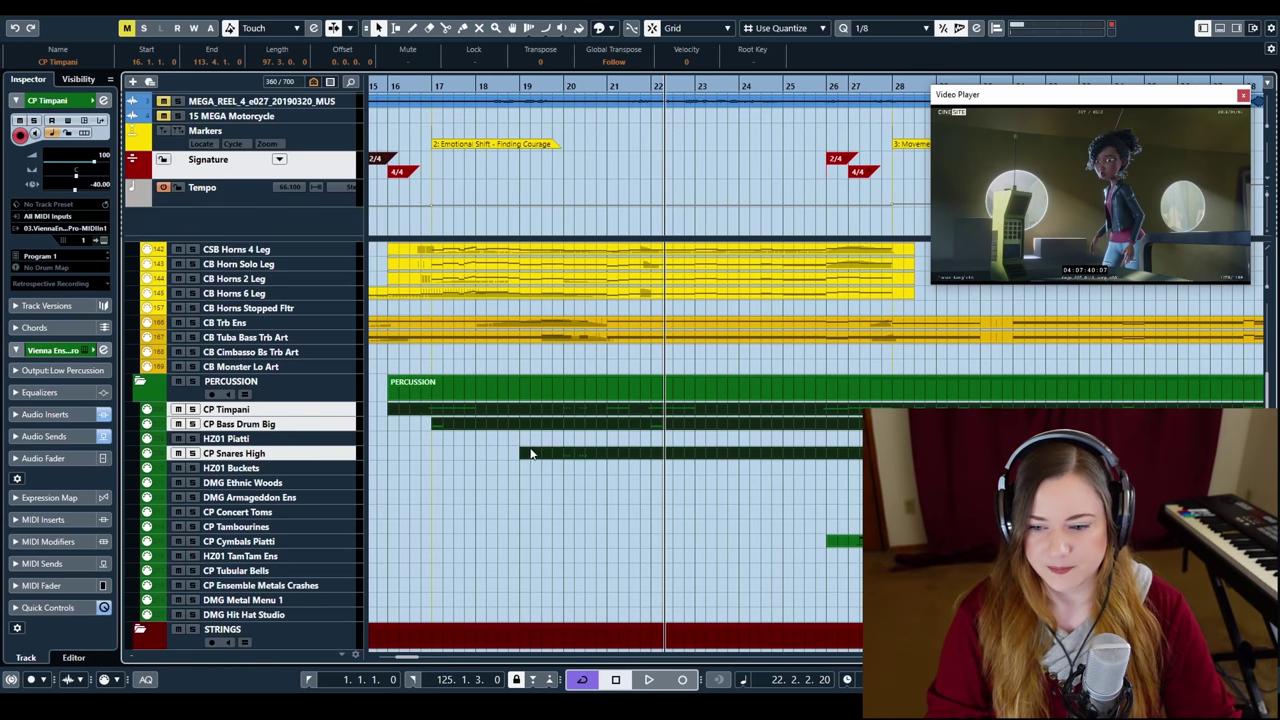
# Move the playback position to bar 28 and bring the piano tracks into view
pyautogui.hscroll(2, 535, 468)
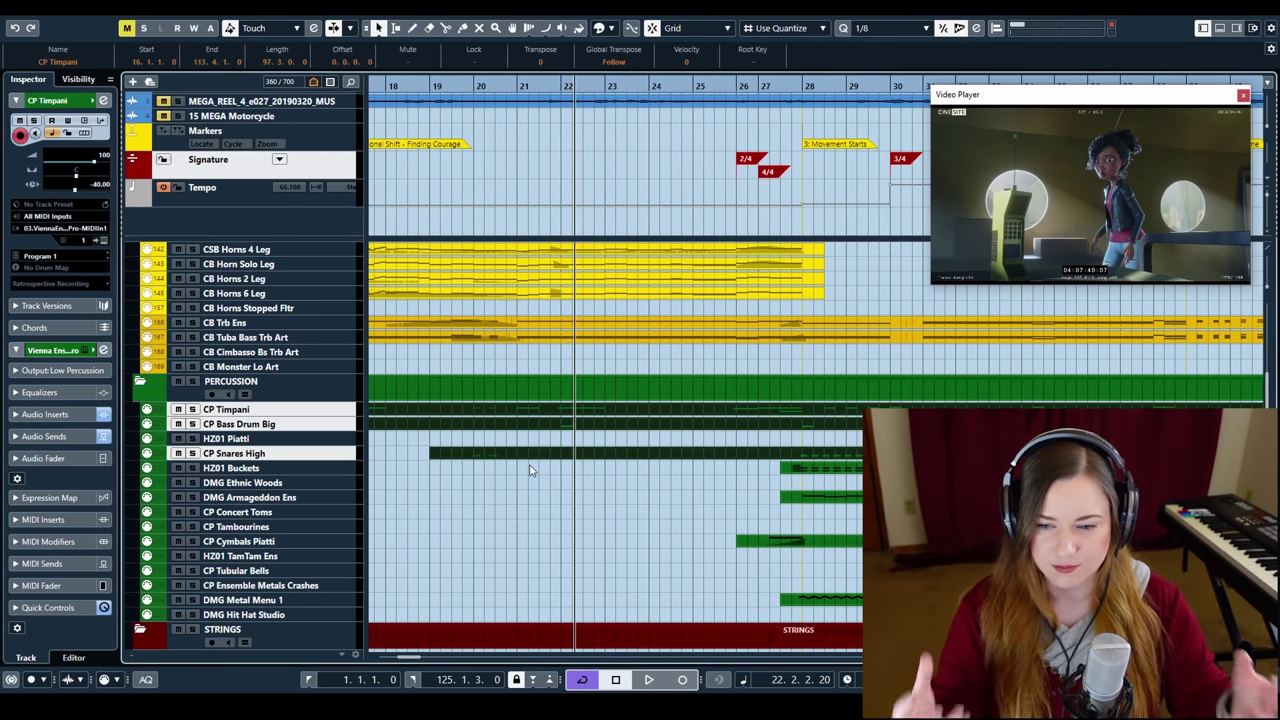
pyautogui.hscroll(2, 531, 469)
pyautogui.hscroll(-17, 531, 467)
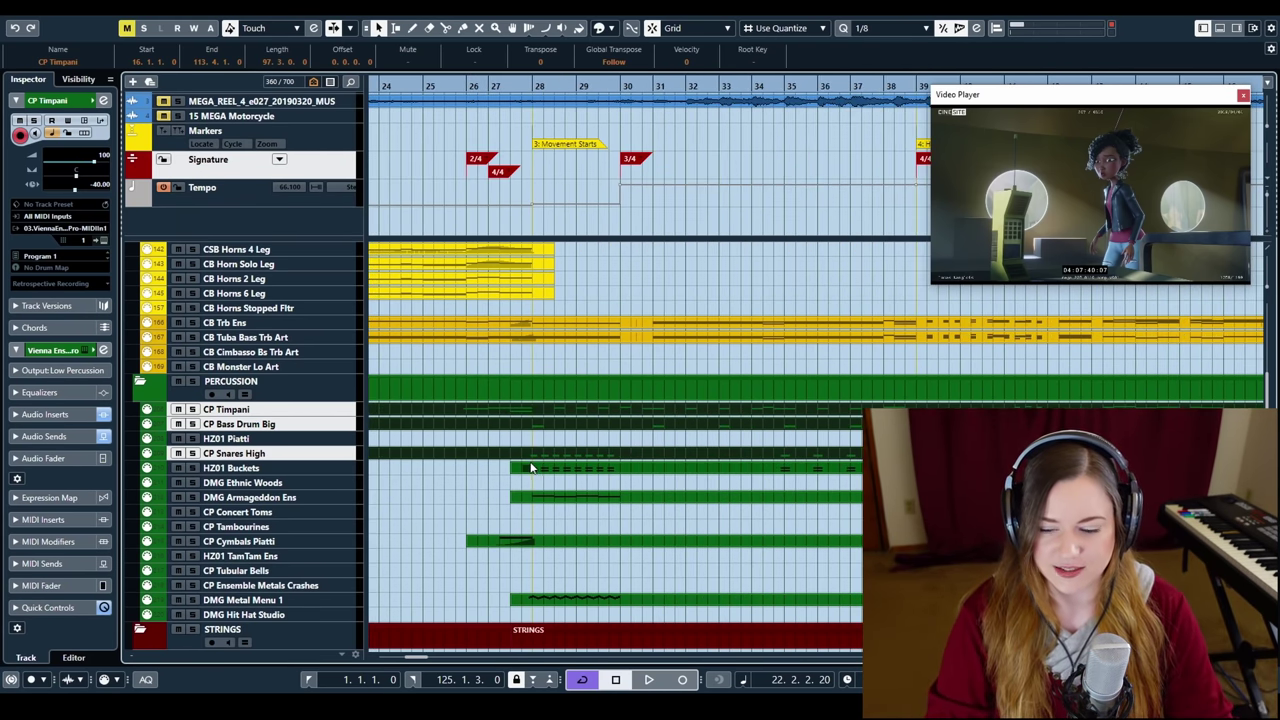
pyautogui.hscroll(20, 533, 472)
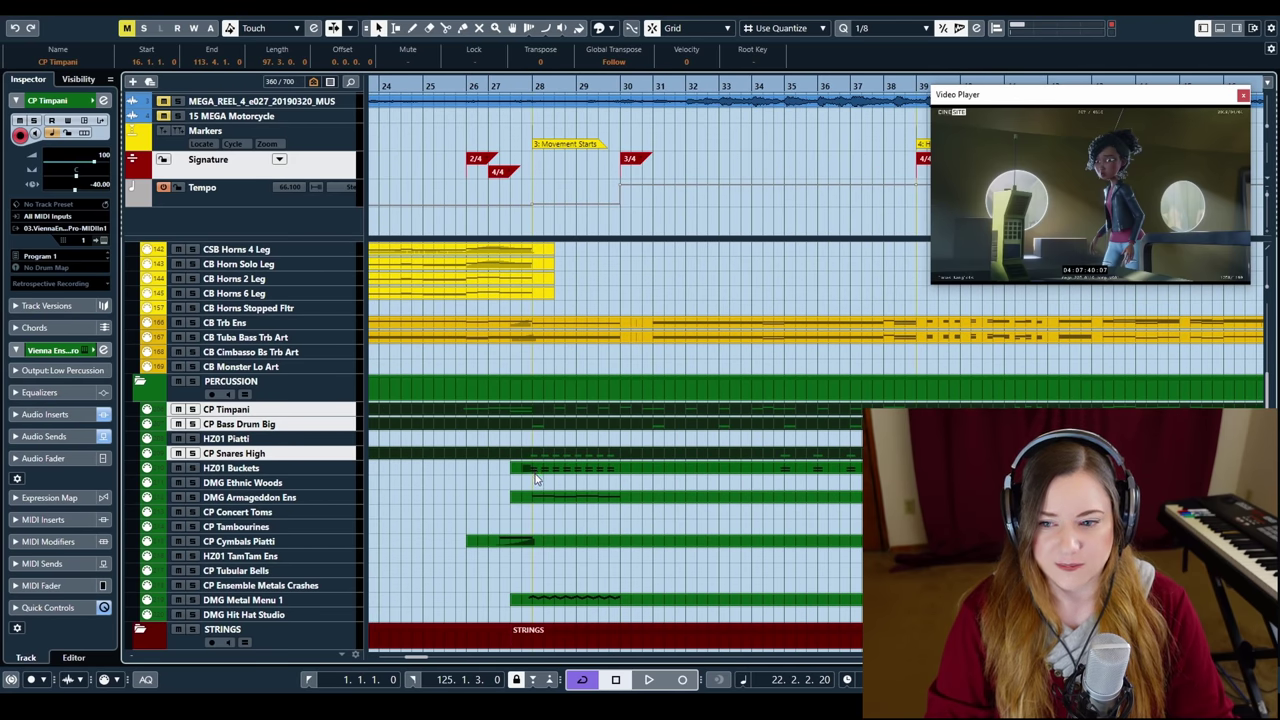
pyautogui.click(535, 82)
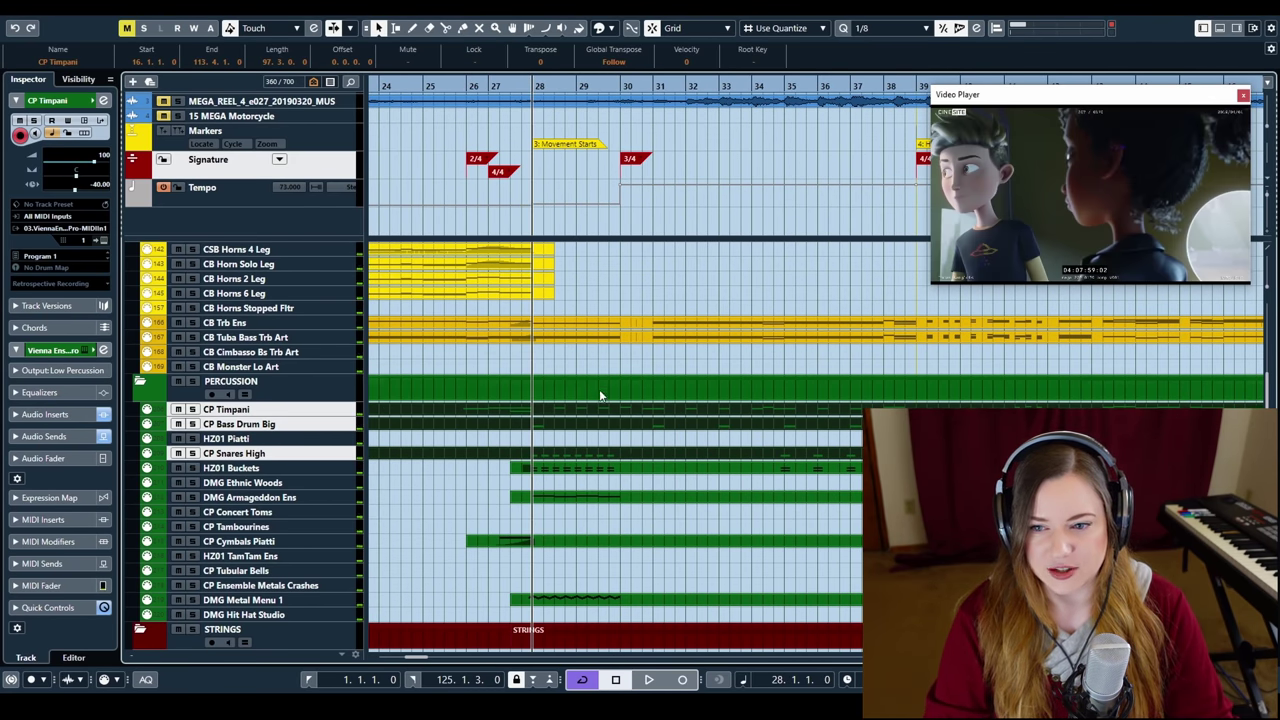
pyautogui.hscroll(-2, 597, 397)
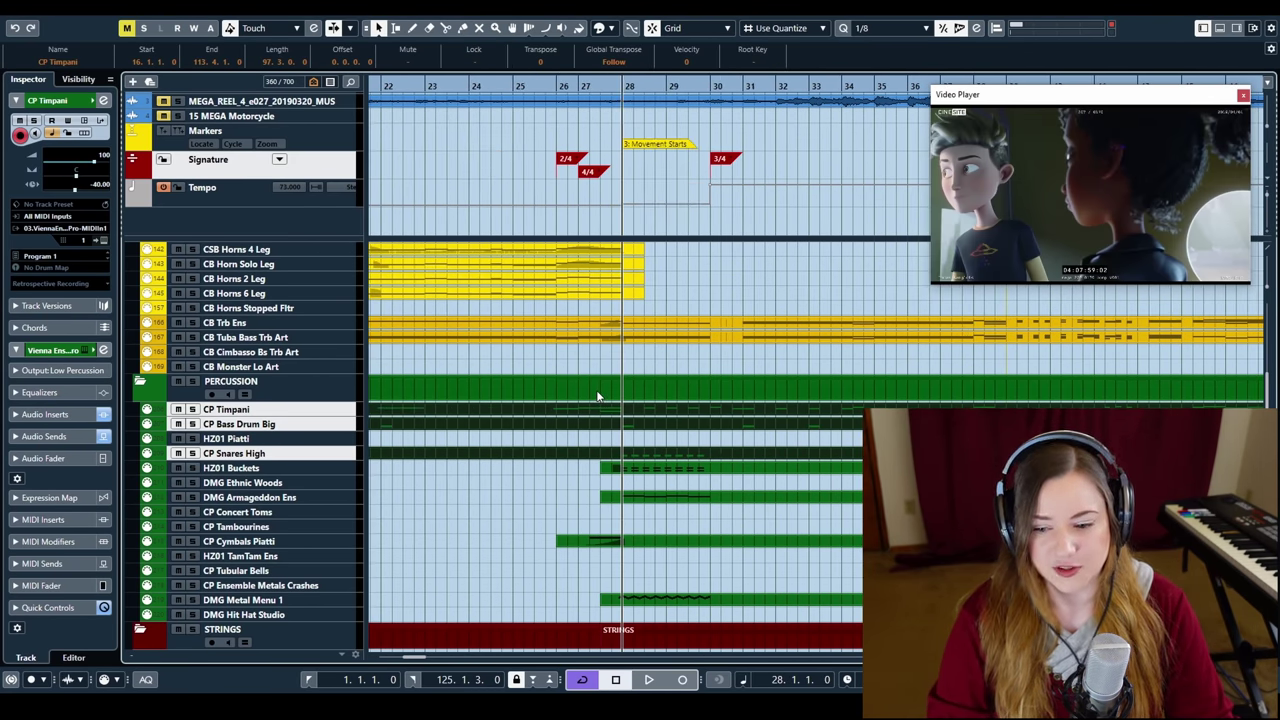
pyautogui.scroll(-15, 597, 397)
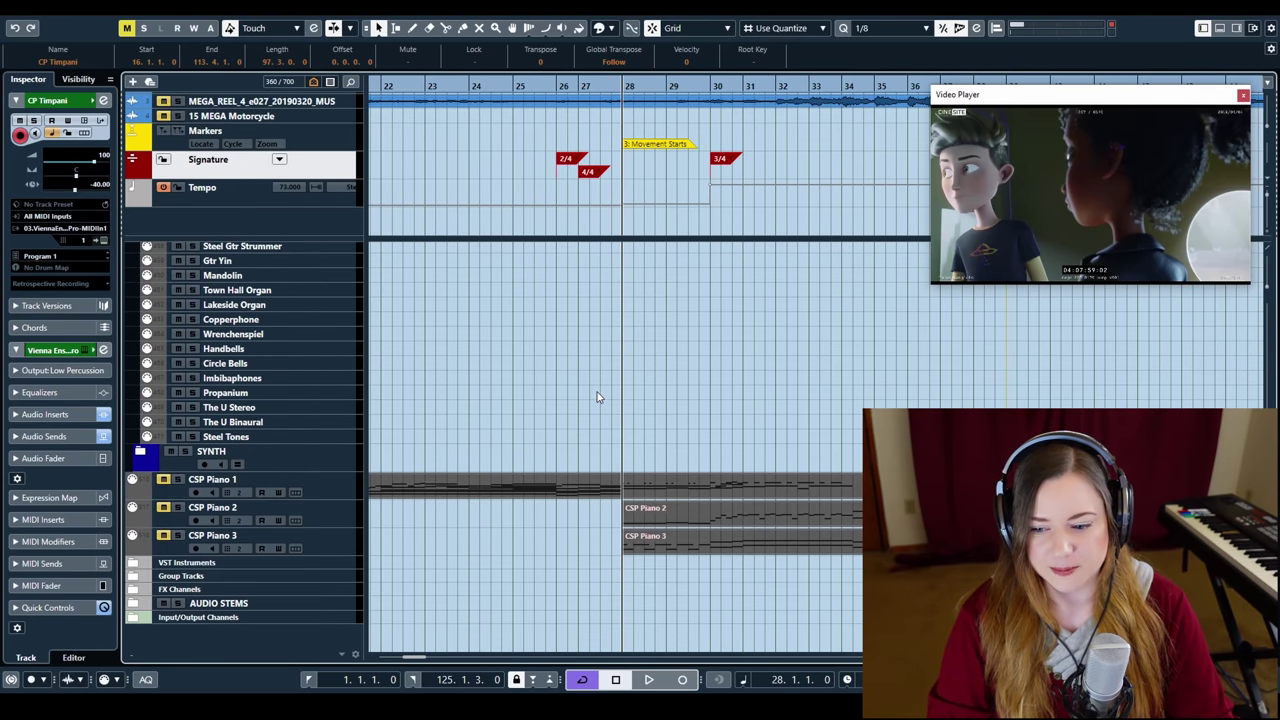
pyautogui.hscroll(20, 637, 514)
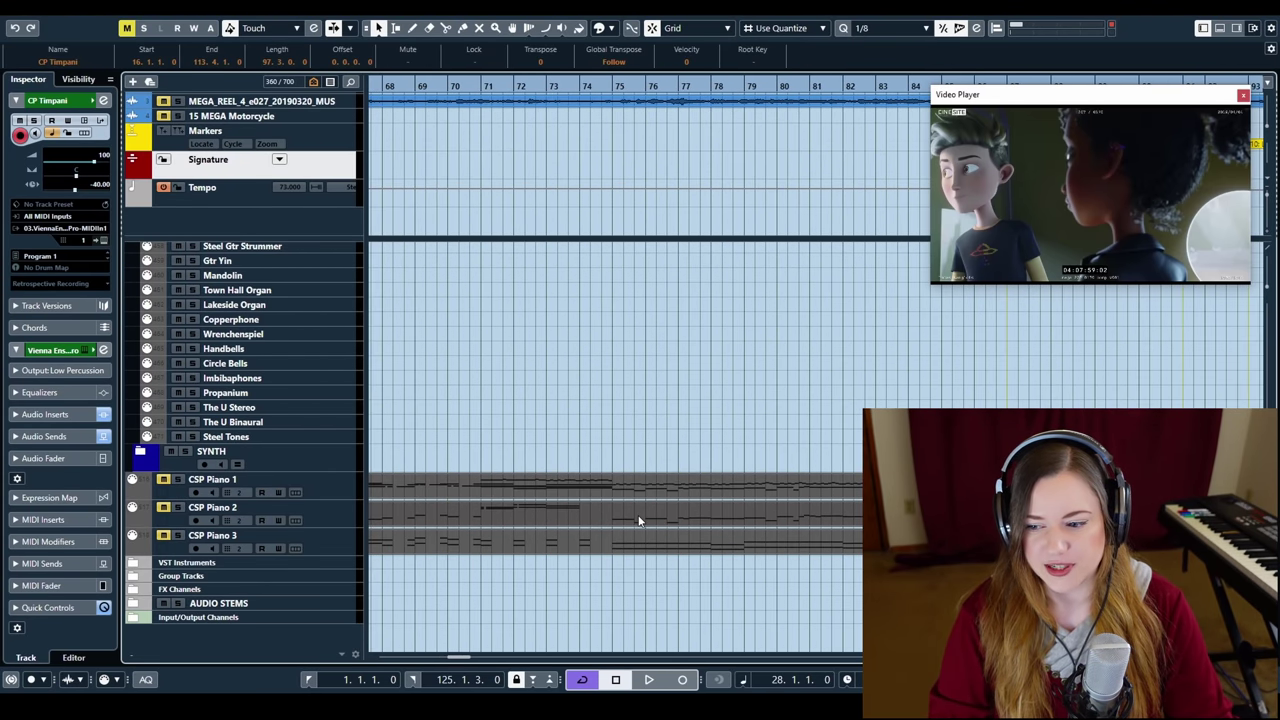
pyautogui.hscroll(-20, 640, 520)
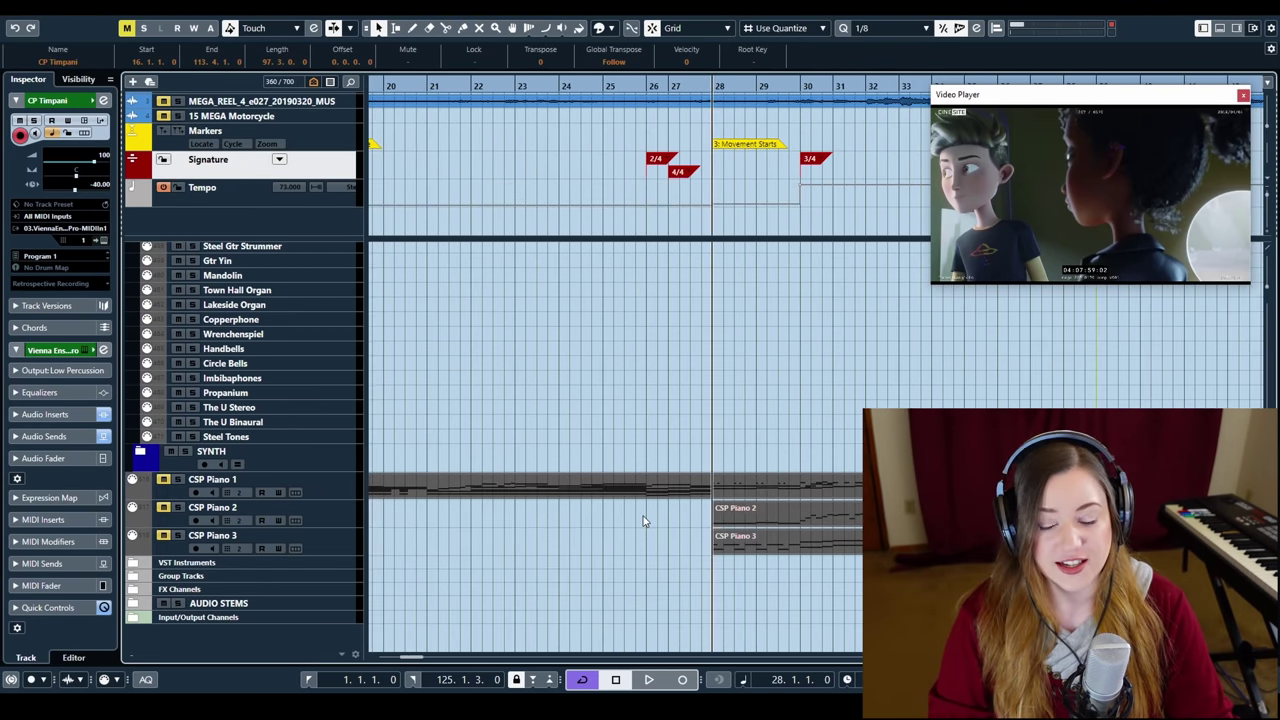
pyautogui.hscroll(5, 643, 520)
pyautogui.hscroll(-6, 643, 520)
pyautogui.hscroll(5, 643, 520)
pyautogui.hscroll(-2, 643, 520)
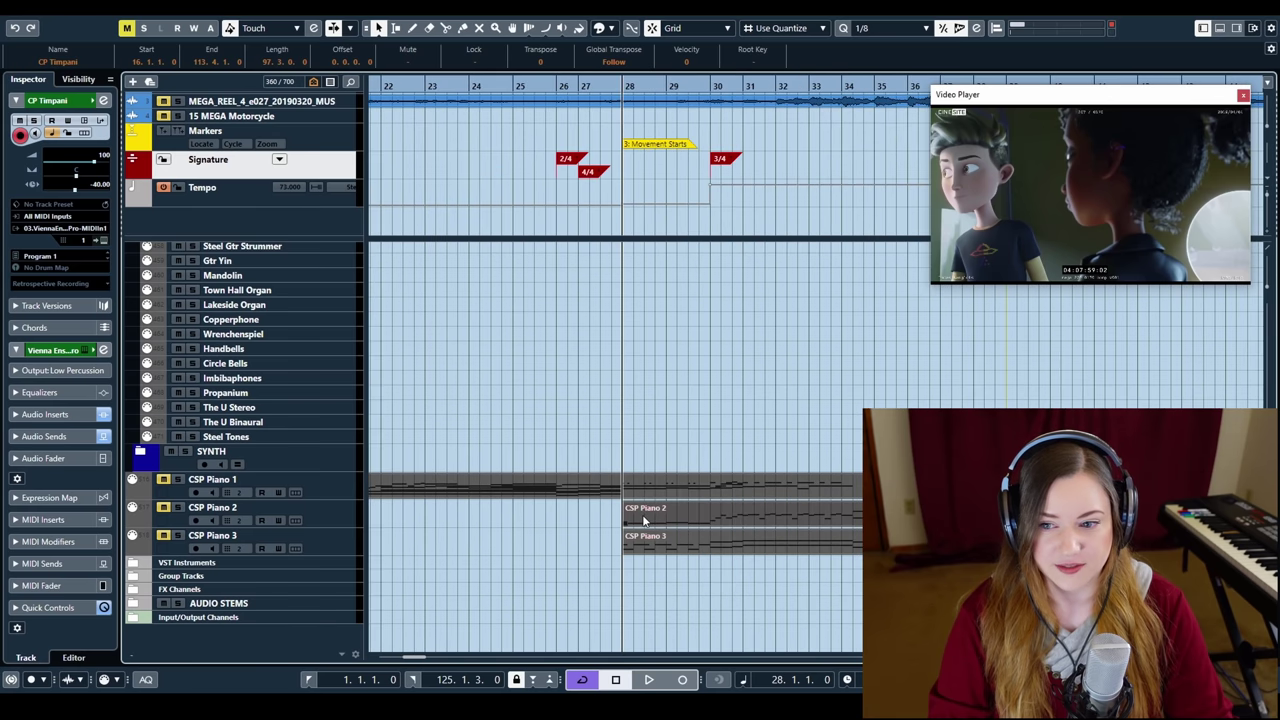
pyautogui.hscroll(3, 643, 520)
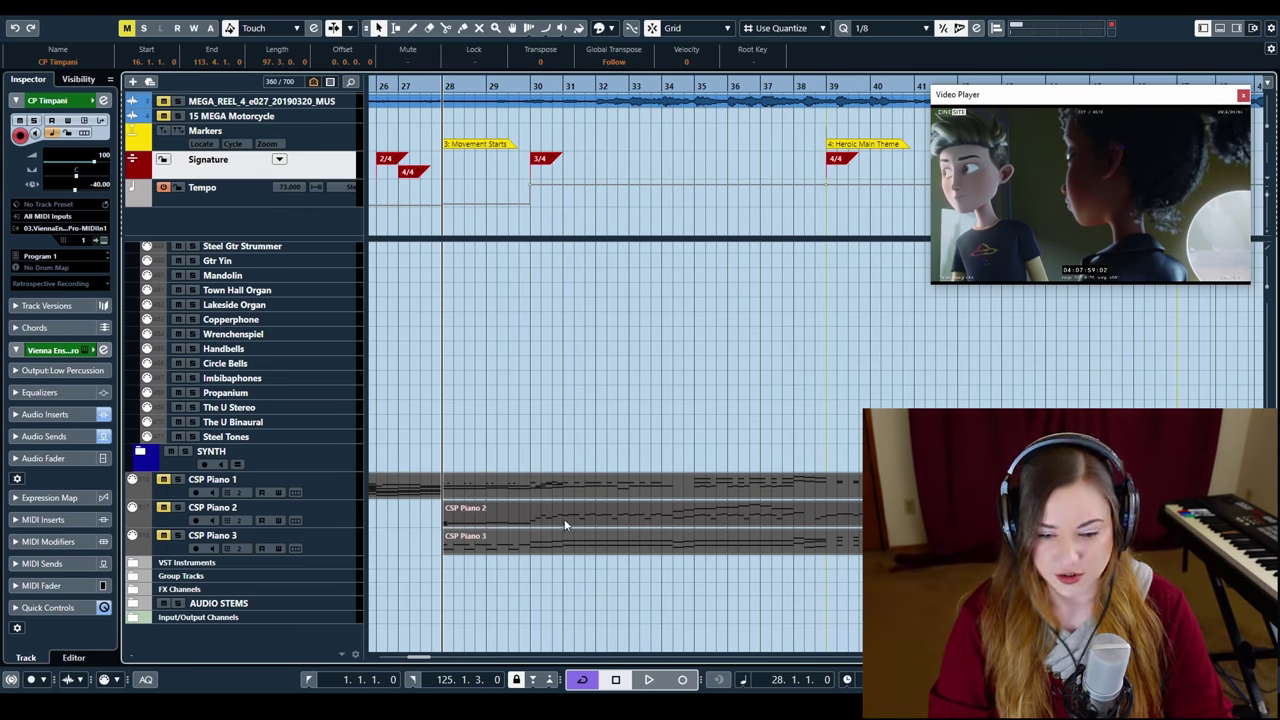
pyautogui.scroll(15, 516, 492)
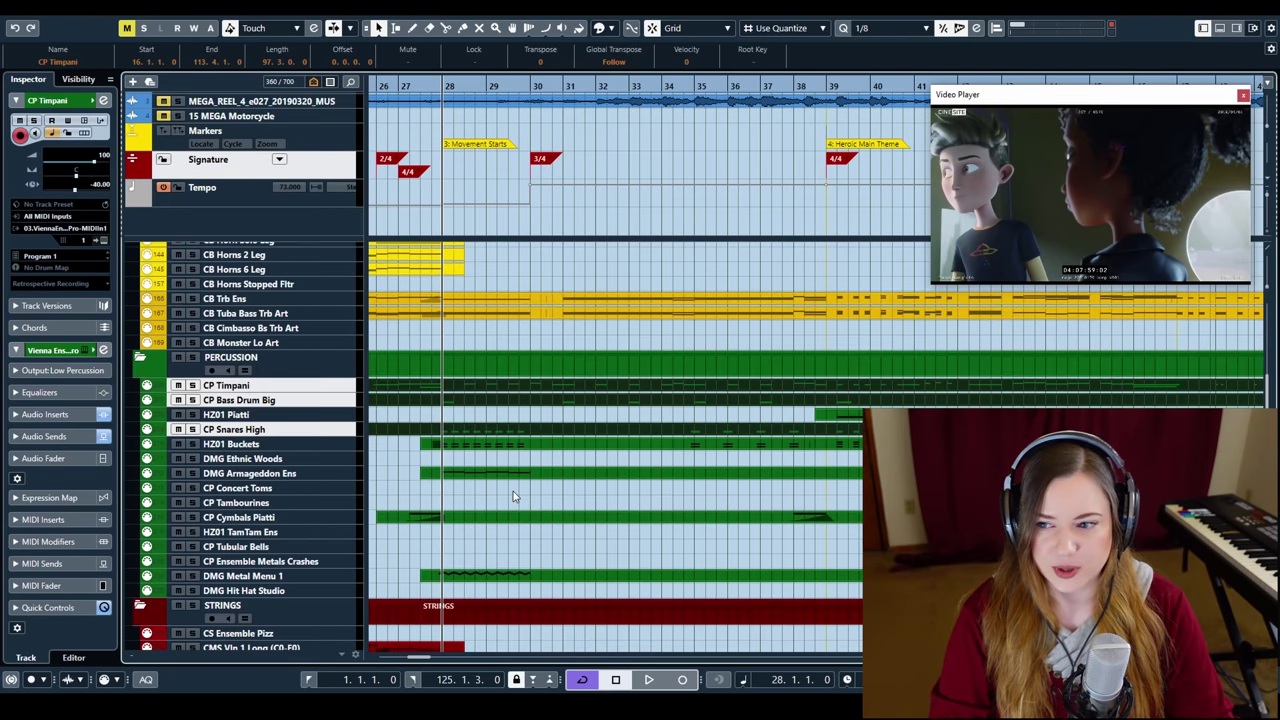
pyautogui.scroll(6, 513, 495)
pyautogui.scroll(8, 513, 496)
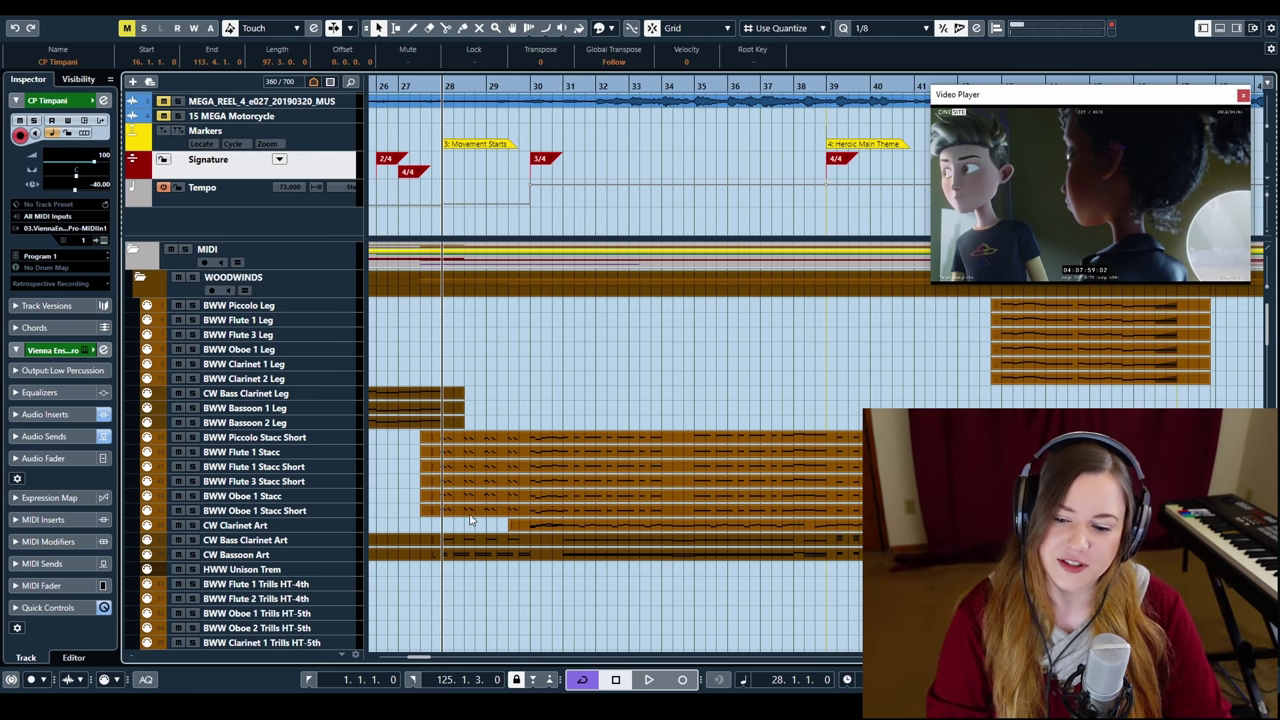
pyautogui.scroll(-20, 471, 520)
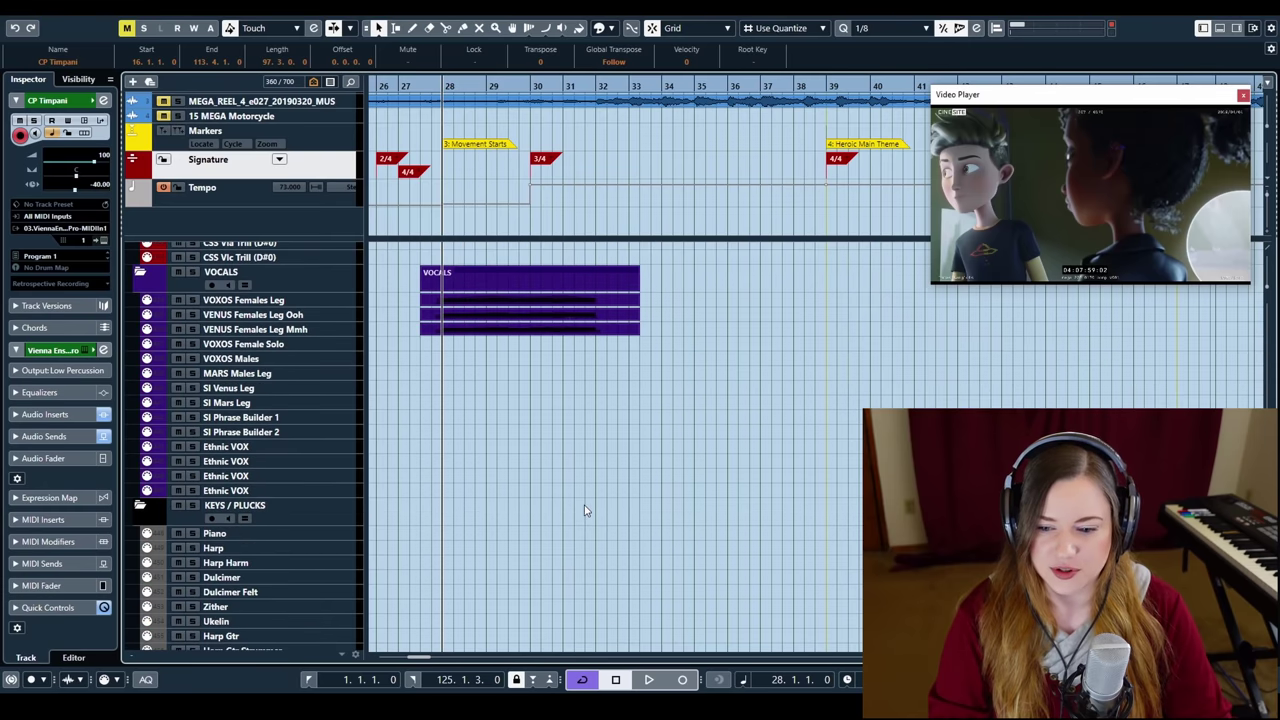
pyautogui.scroll(-15, 583, 506)
# Select the CSP Piano 1–3 parts, solo them, and open them in the Key Editor
pyautogui.click(516, 458)
pyautogui.moveTo(541, 549); pyautogui.dragTo(542, 550)
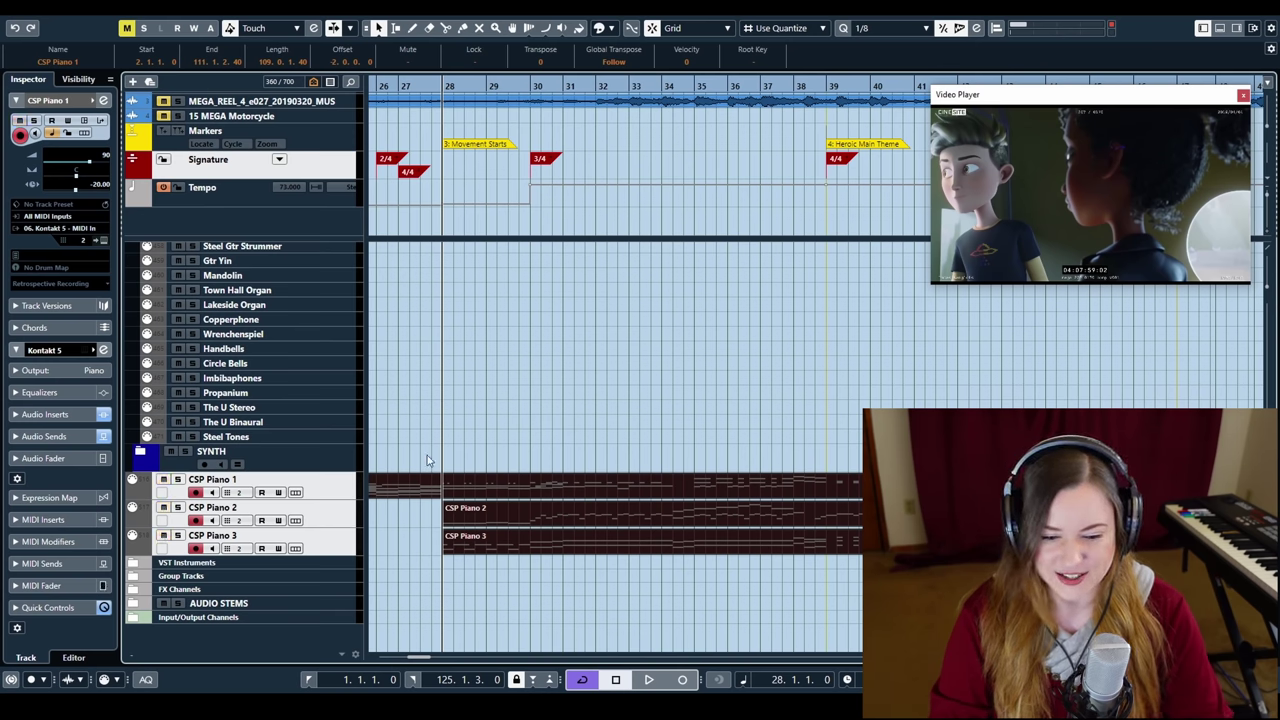
pyautogui.moveTo(432, 430); pyautogui.dragTo(511, 560)
pyautogui.press('s')
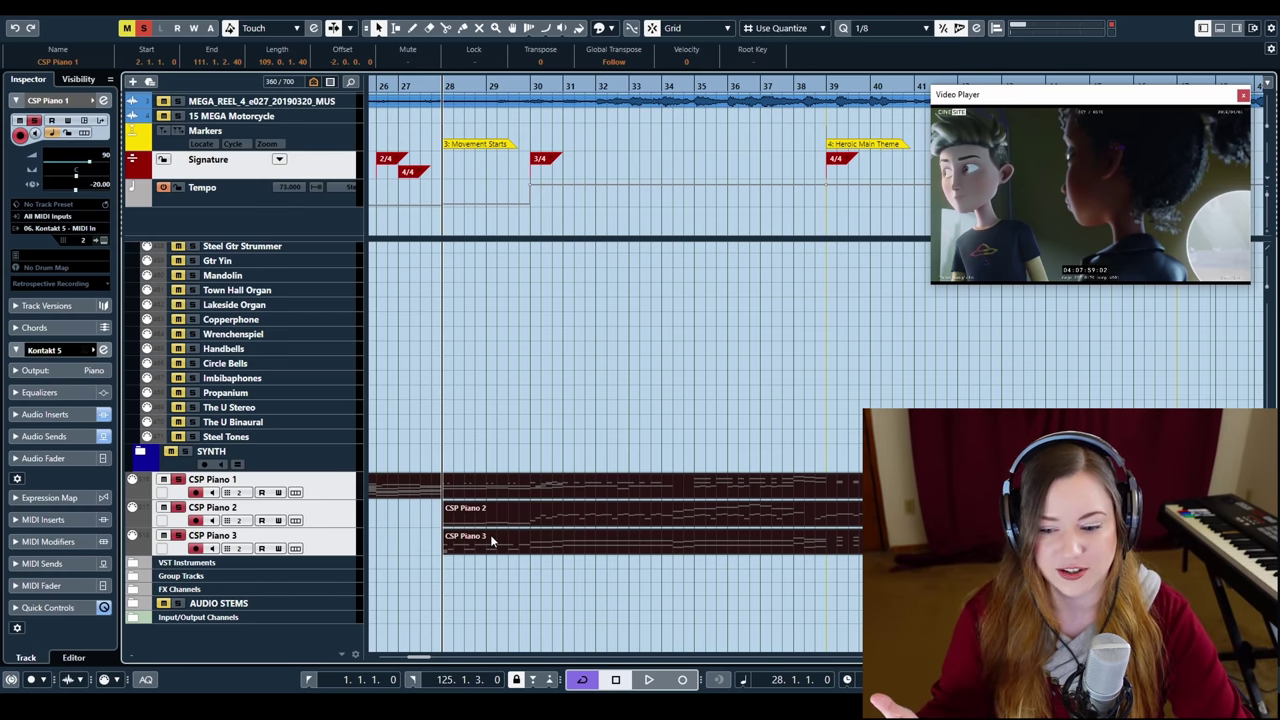
pyautogui.doubleClick(511, 505)
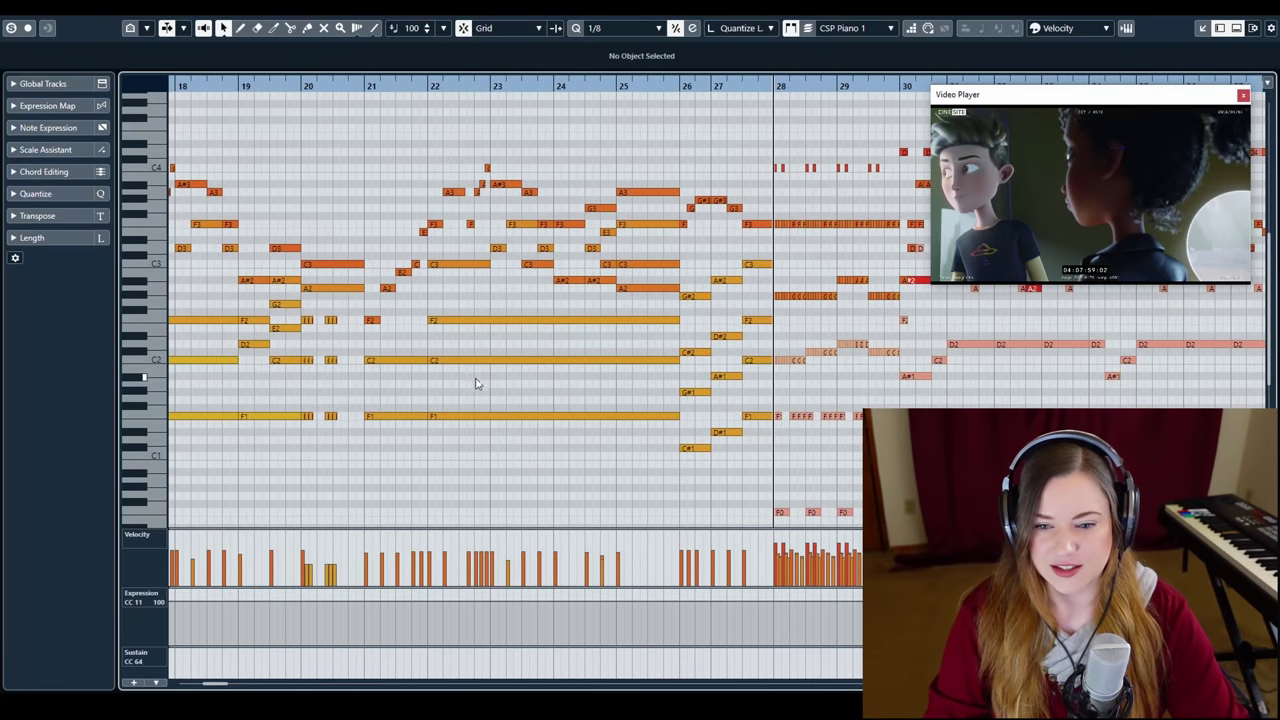
pyautogui.hscroll(6, 477, 380)
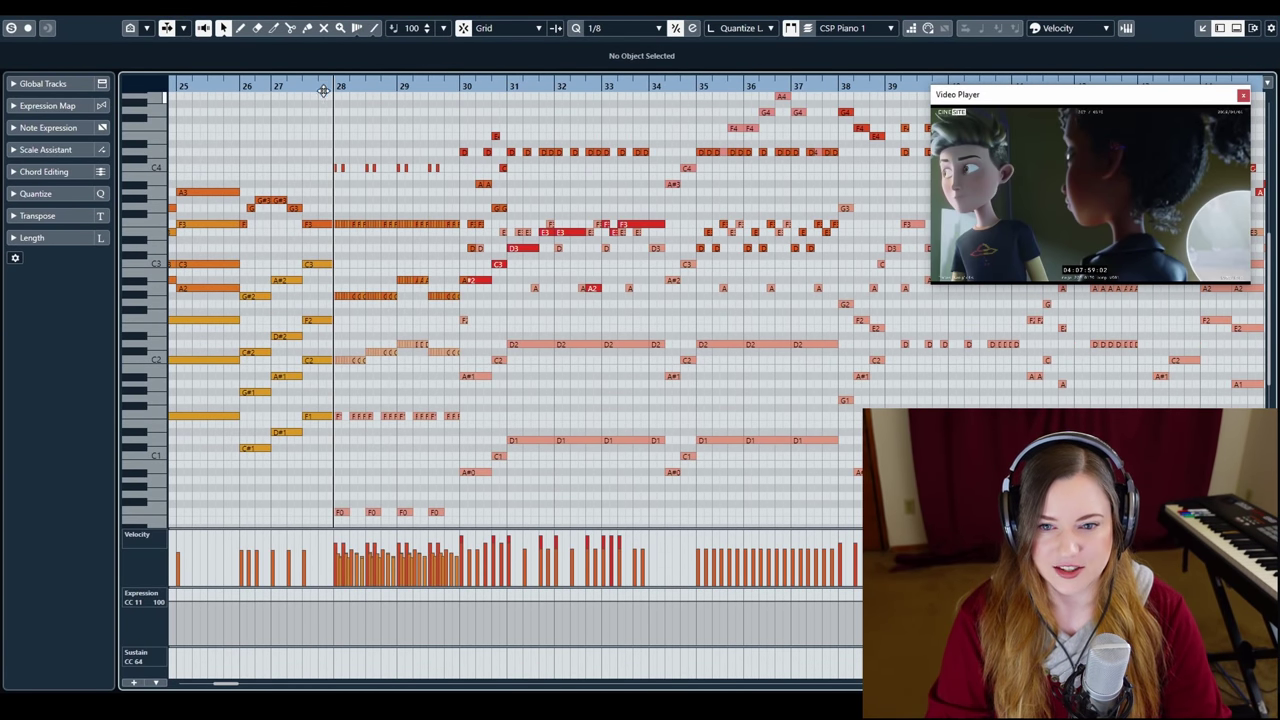
pyautogui.click(323, 91)
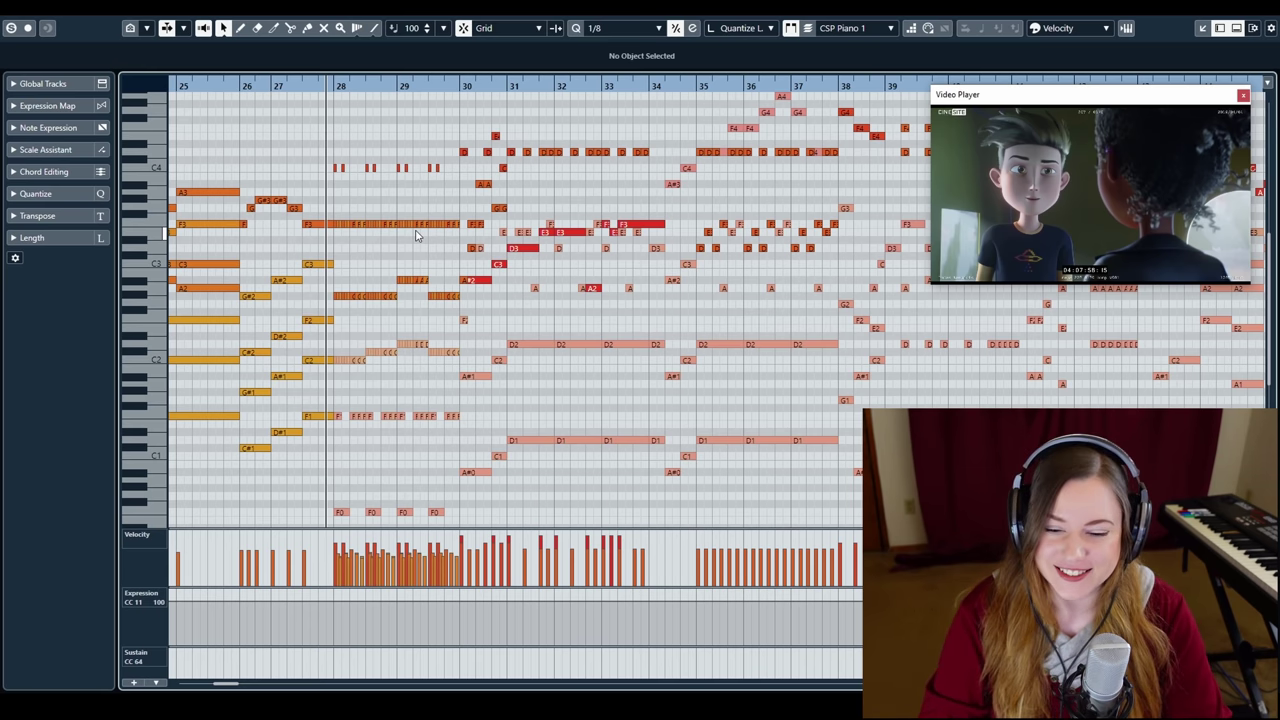
pyautogui.press('space')
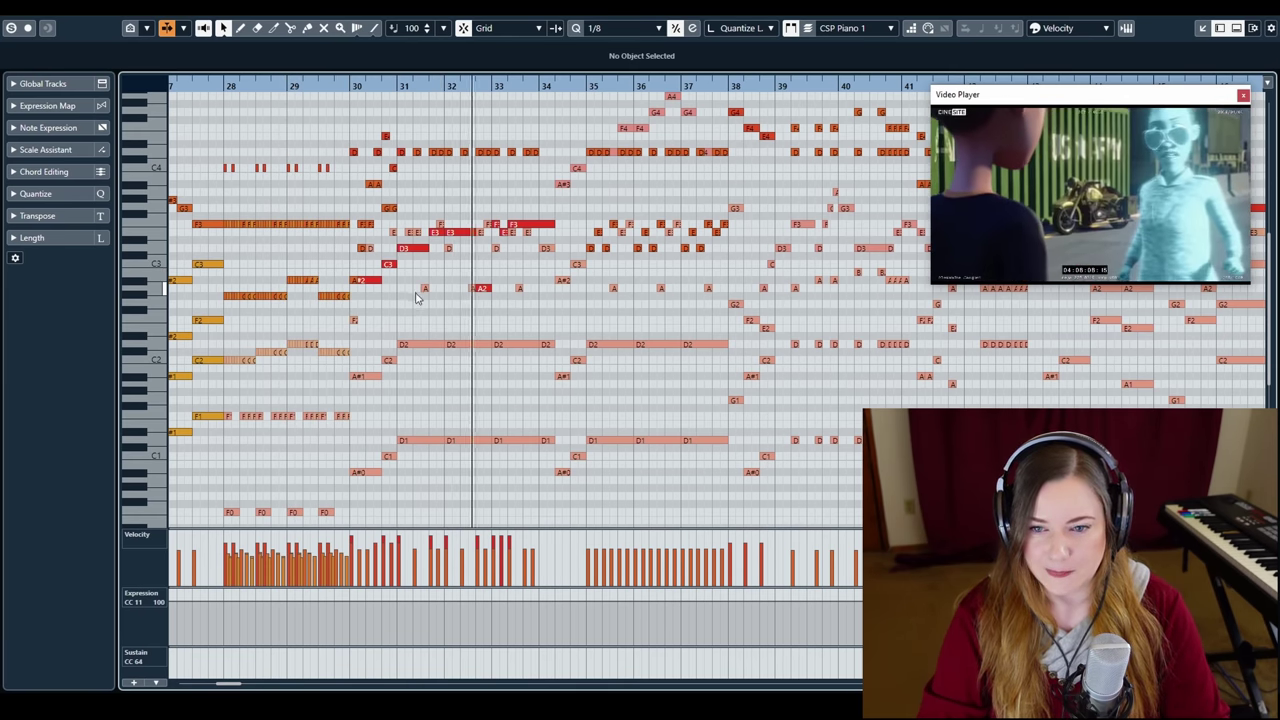
pyautogui.hscroll(4, 418, 297)
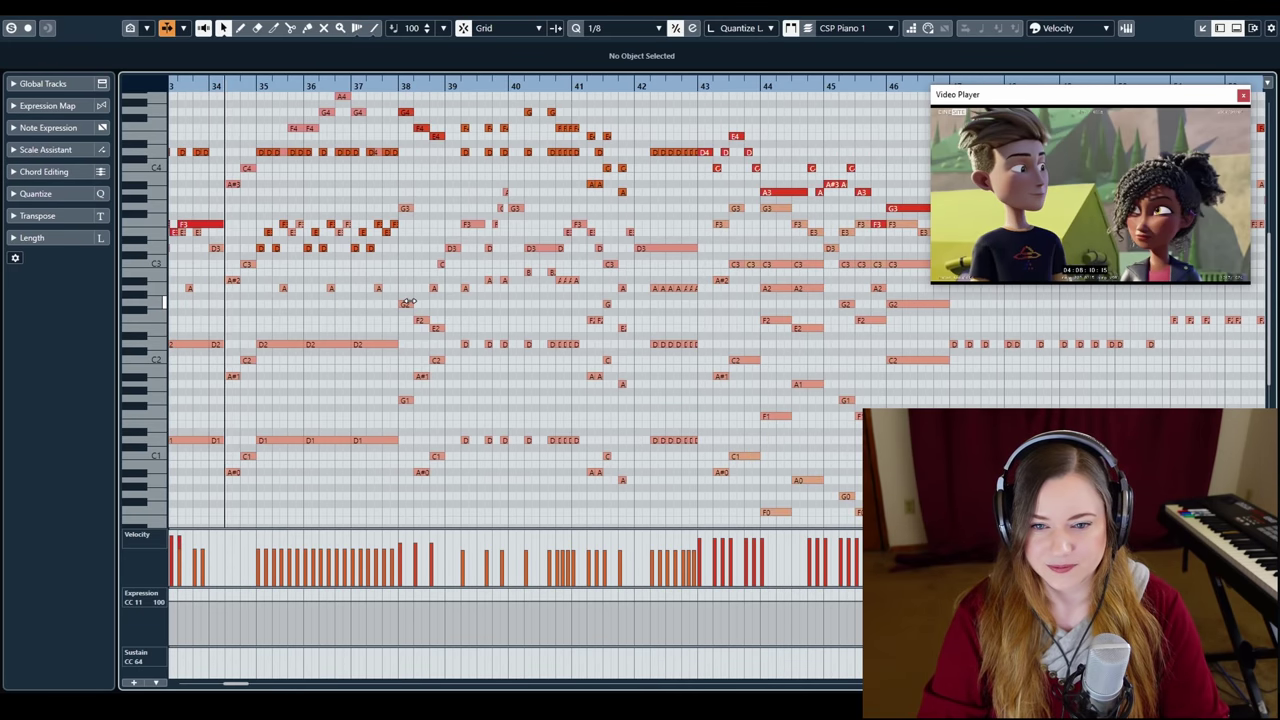
pyautogui.hscroll(-2, 410, 302)
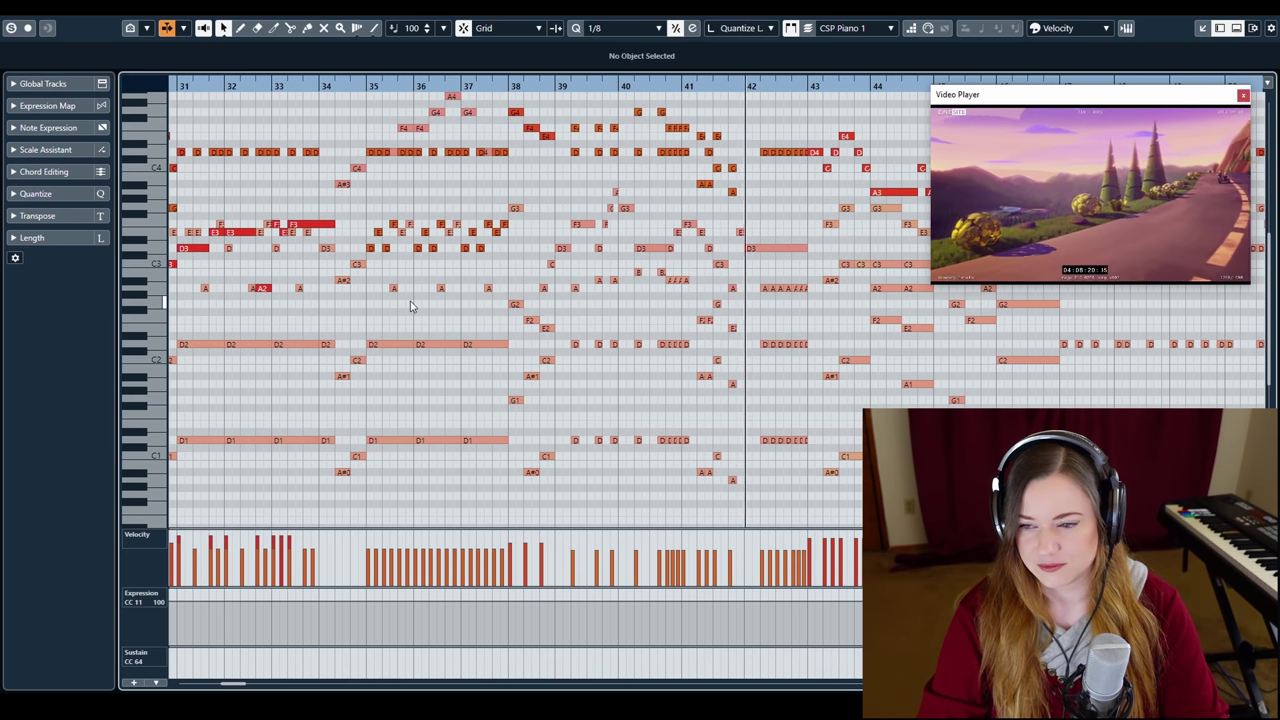
pyautogui.hscroll(-5, 425, 310)
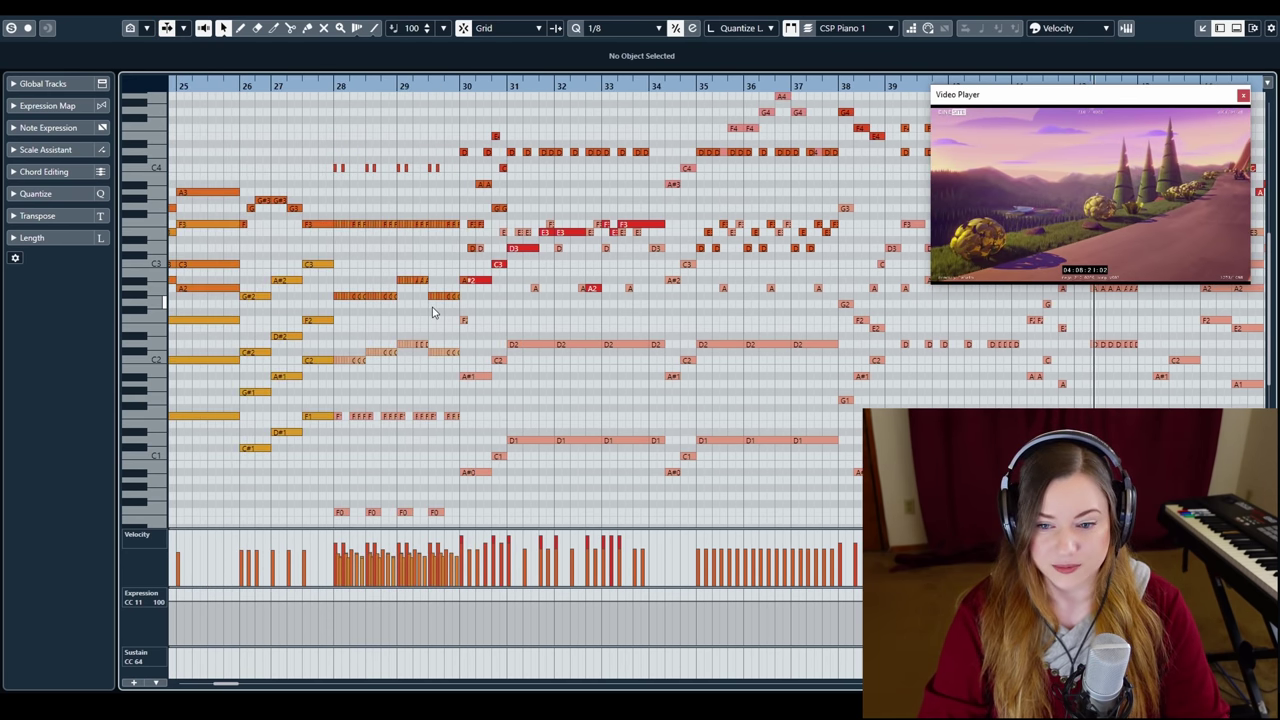
pyautogui.moveTo(400, 86); pyautogui.dragTo(500, 109)
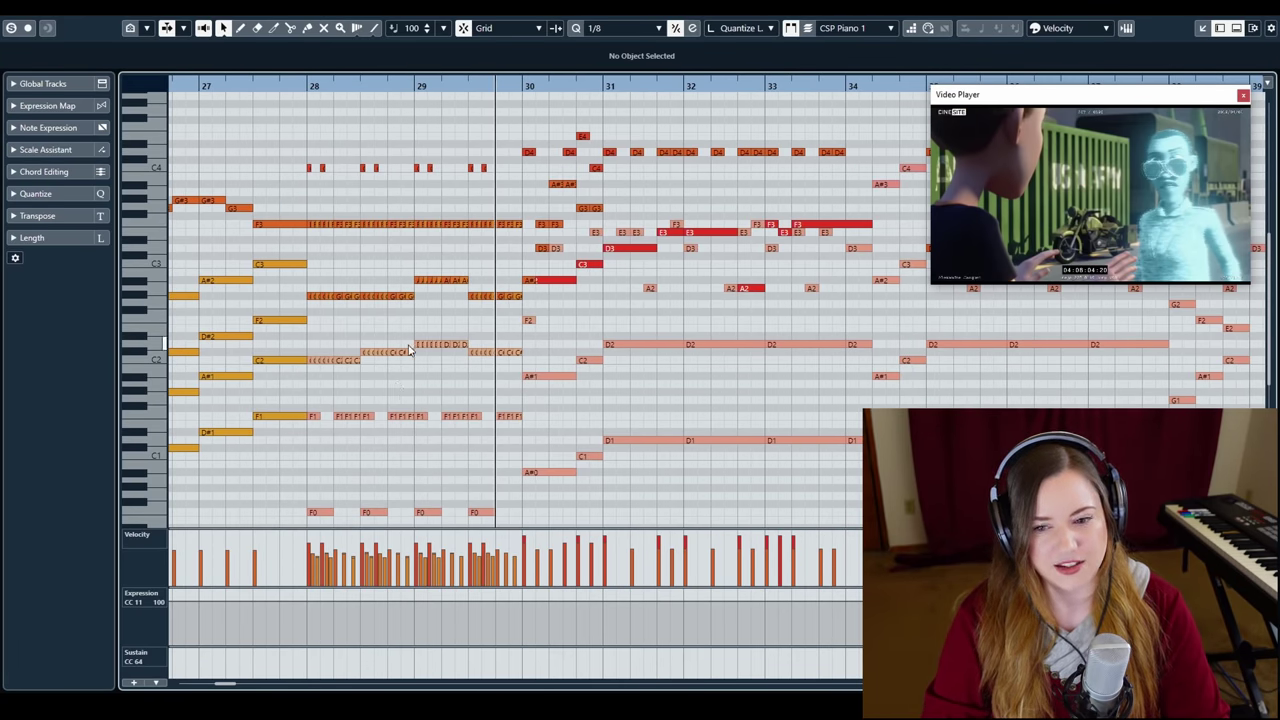
pyautogui.hscroll(4, 387, 330)
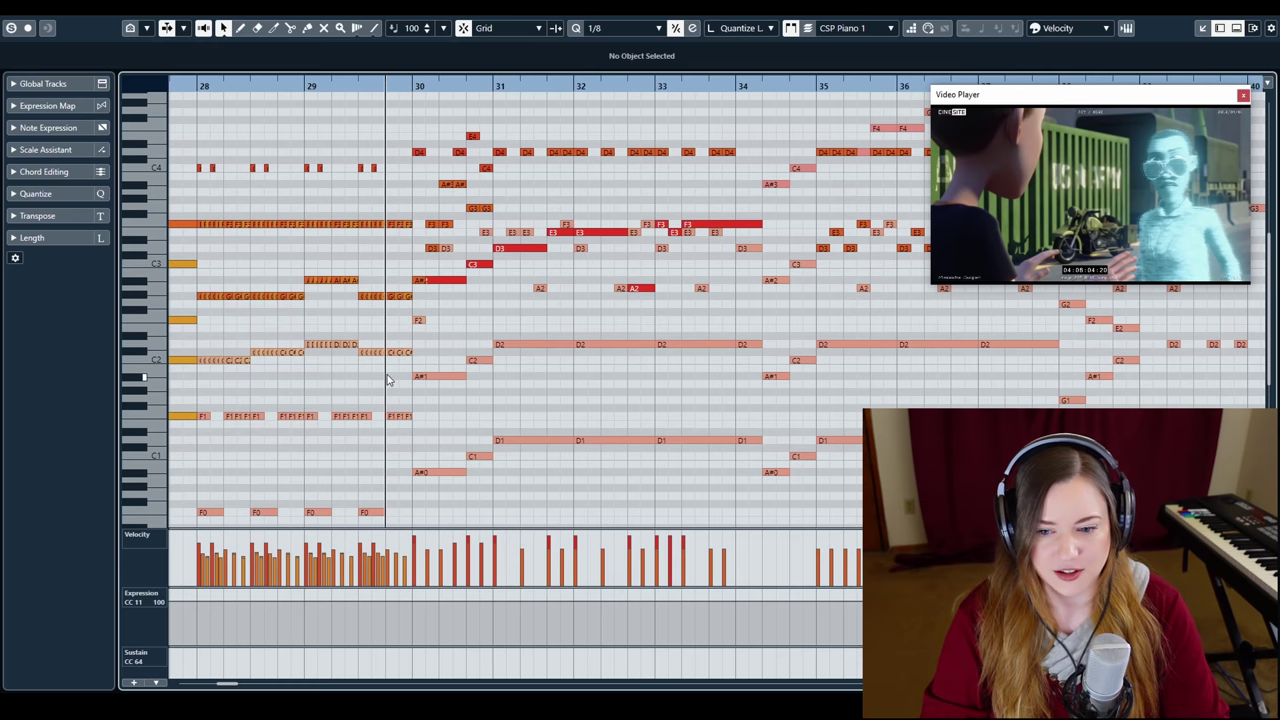
pyautogui.scroll(3, 337, 220)
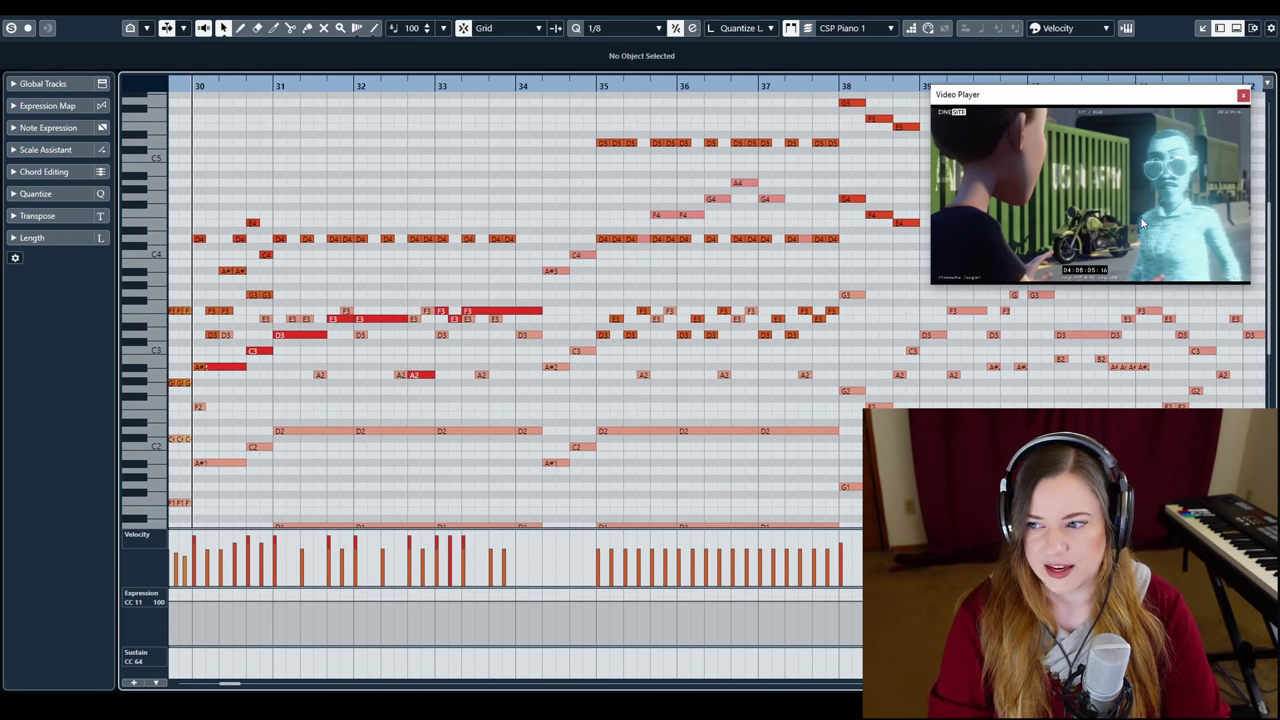
pyautogui.hscroll(-2, 505, 312)
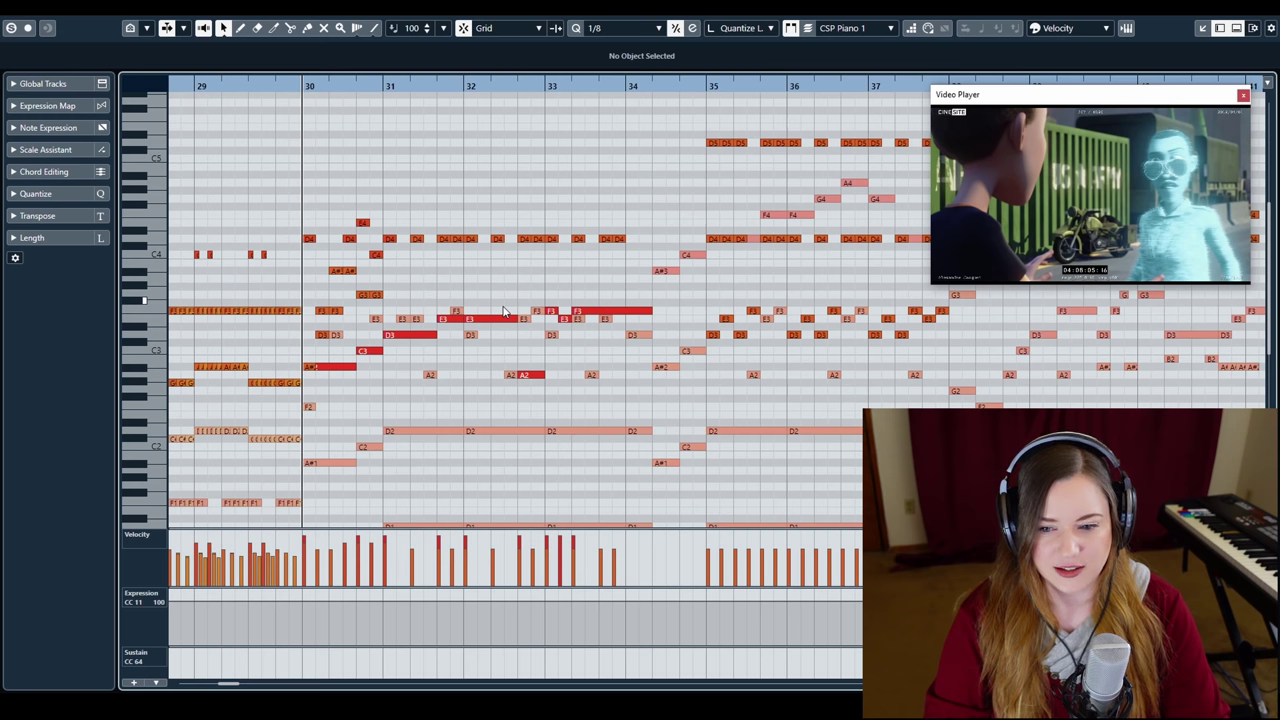
pyautogui.click(337, 368)
# Check the pitches of the C3, D3, E3, A2 and F3 notes around bars 30–33
pyautogui.click(366, 352)
pyautogui.click(406, 337)
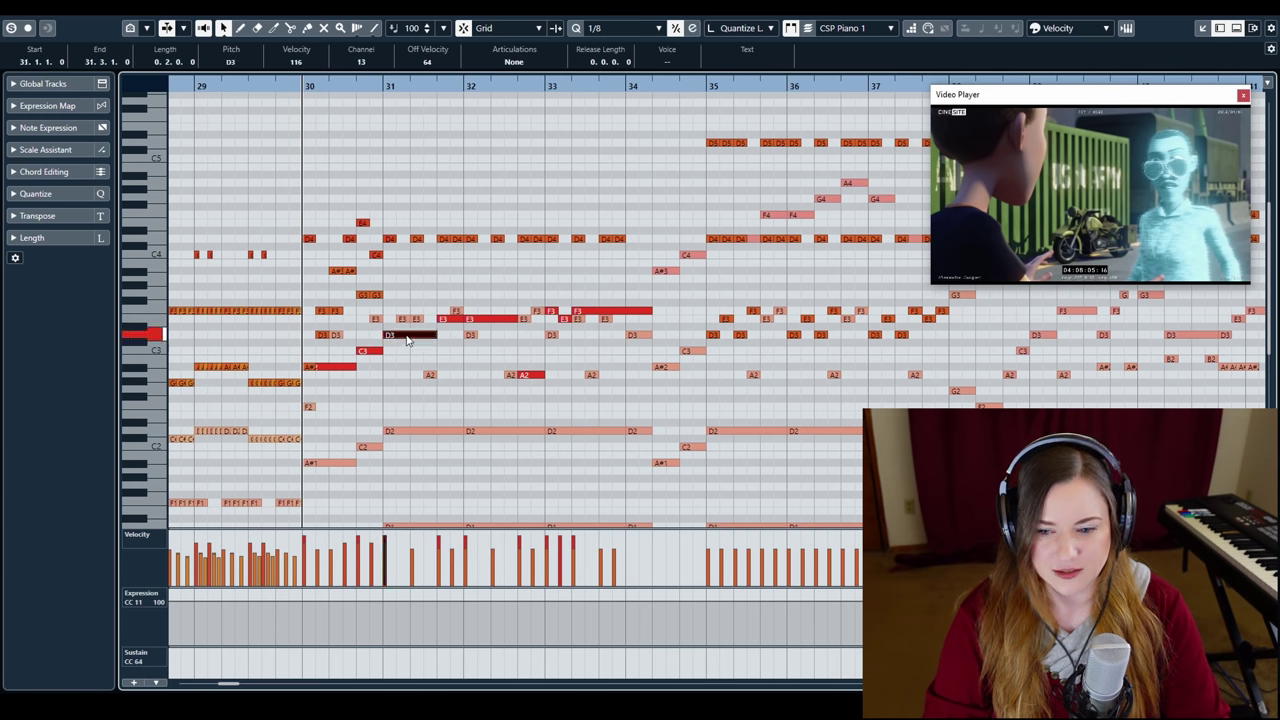
pyautogui.click(493, 319)
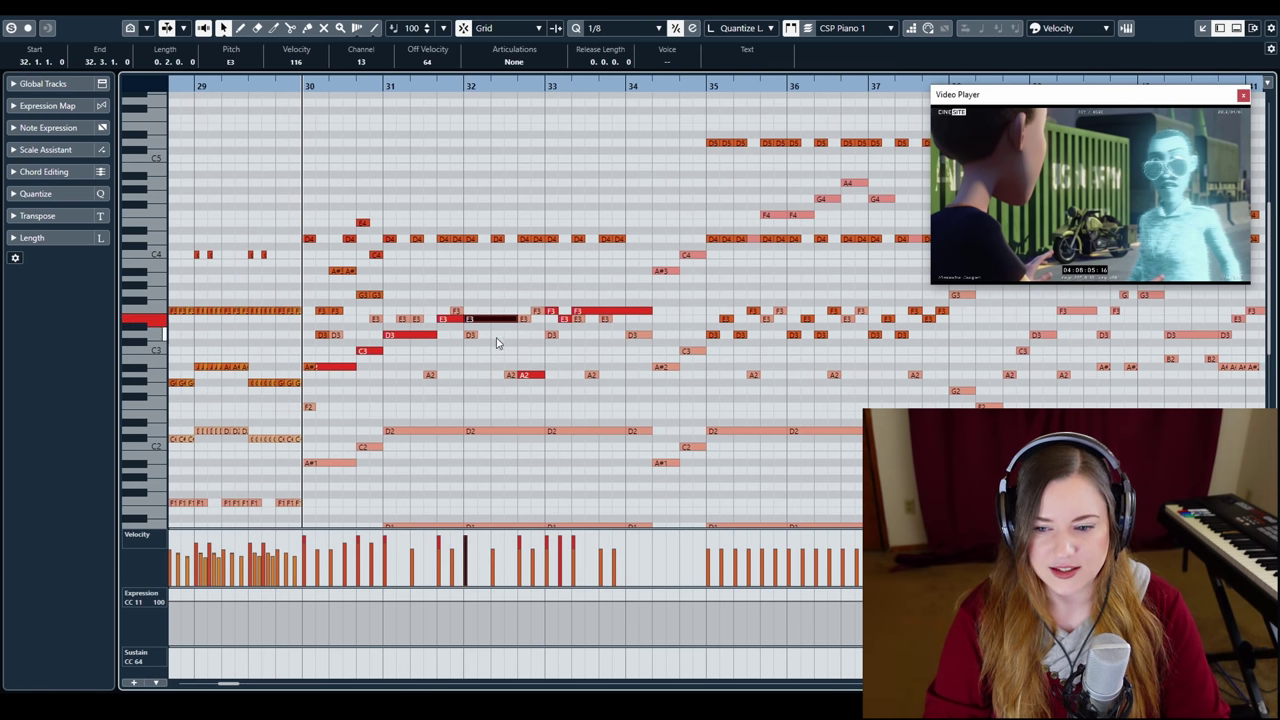
pyautogui.click(532, 377)
pyautogui.click(551, 313)
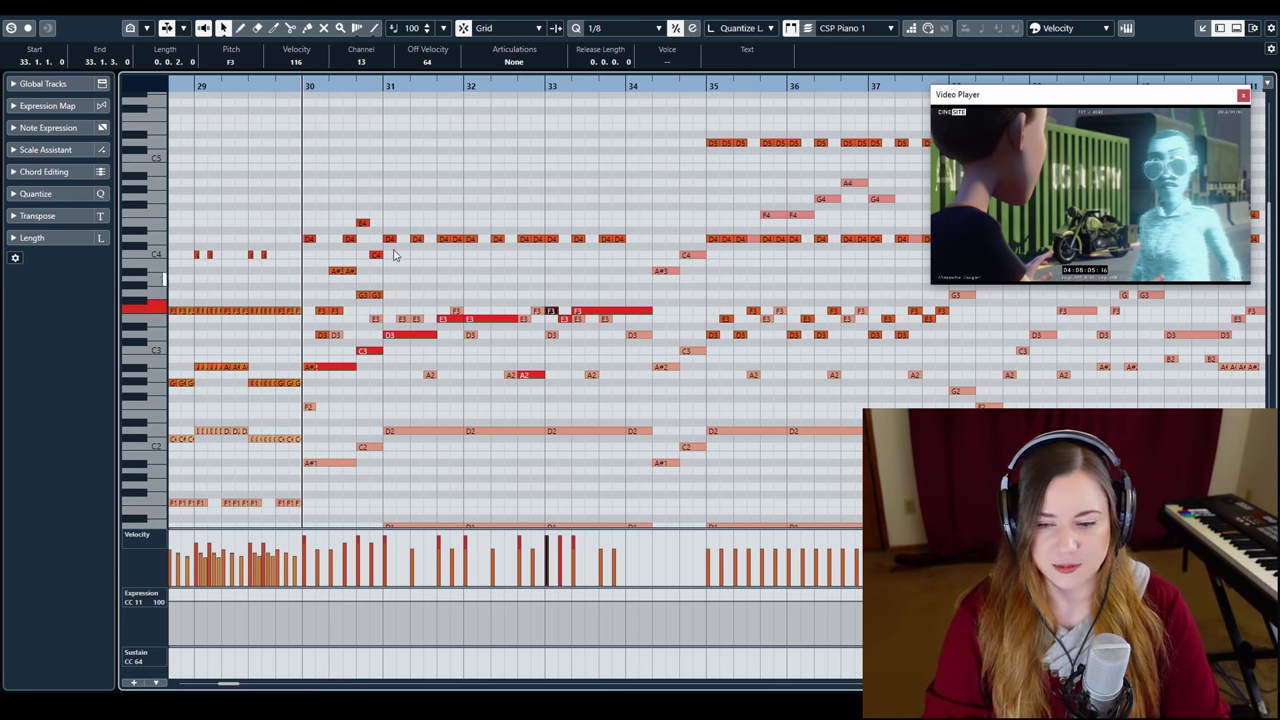
# Inspect the A4 note in CSP Piano 2, then close the Key Editor
pyautogui.scroll(-5, 418, 296)
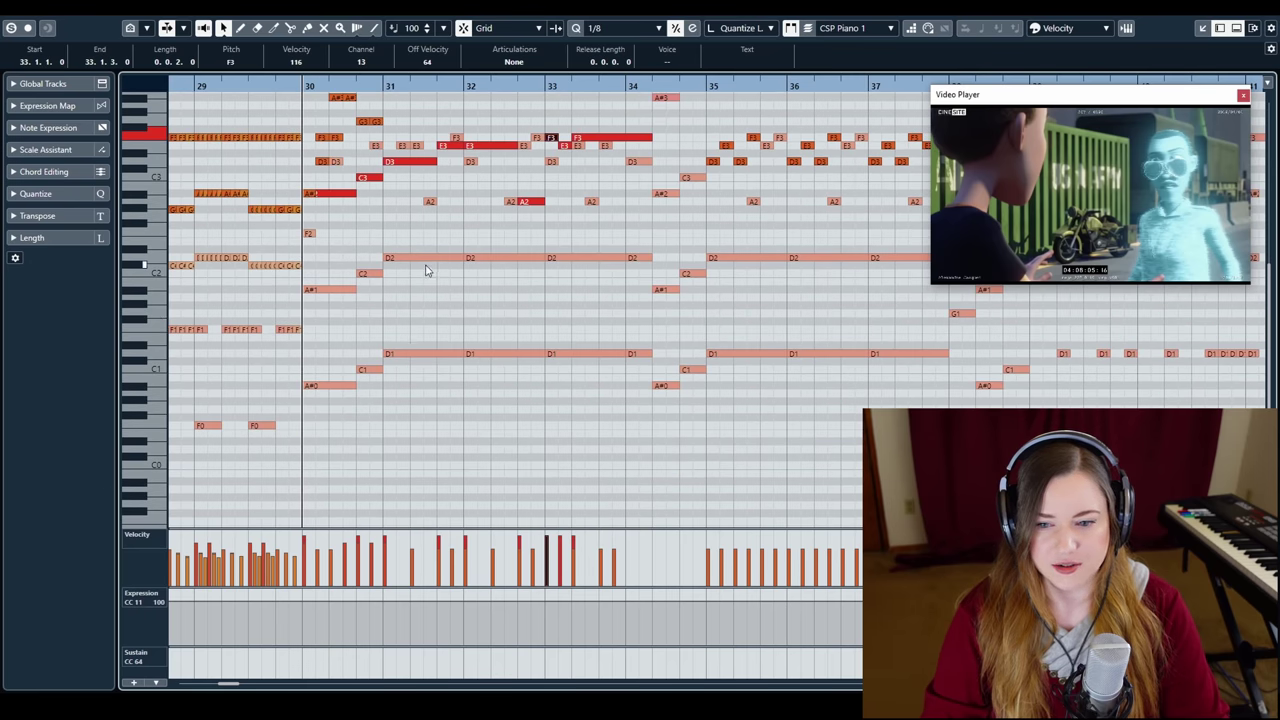
pyautogui.hscroll(2, 460, 285)
pyautogui.scroll(3, 482, 341)
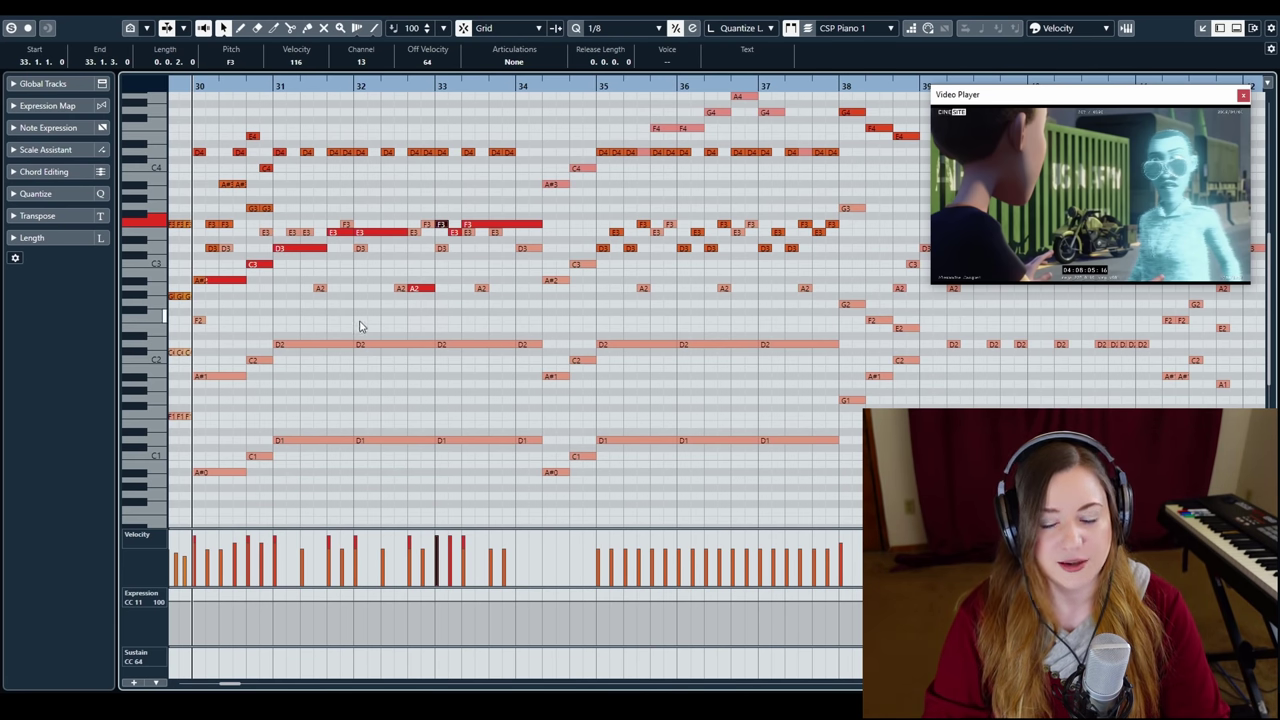
pyautogui.scroll(6, 361, 326)
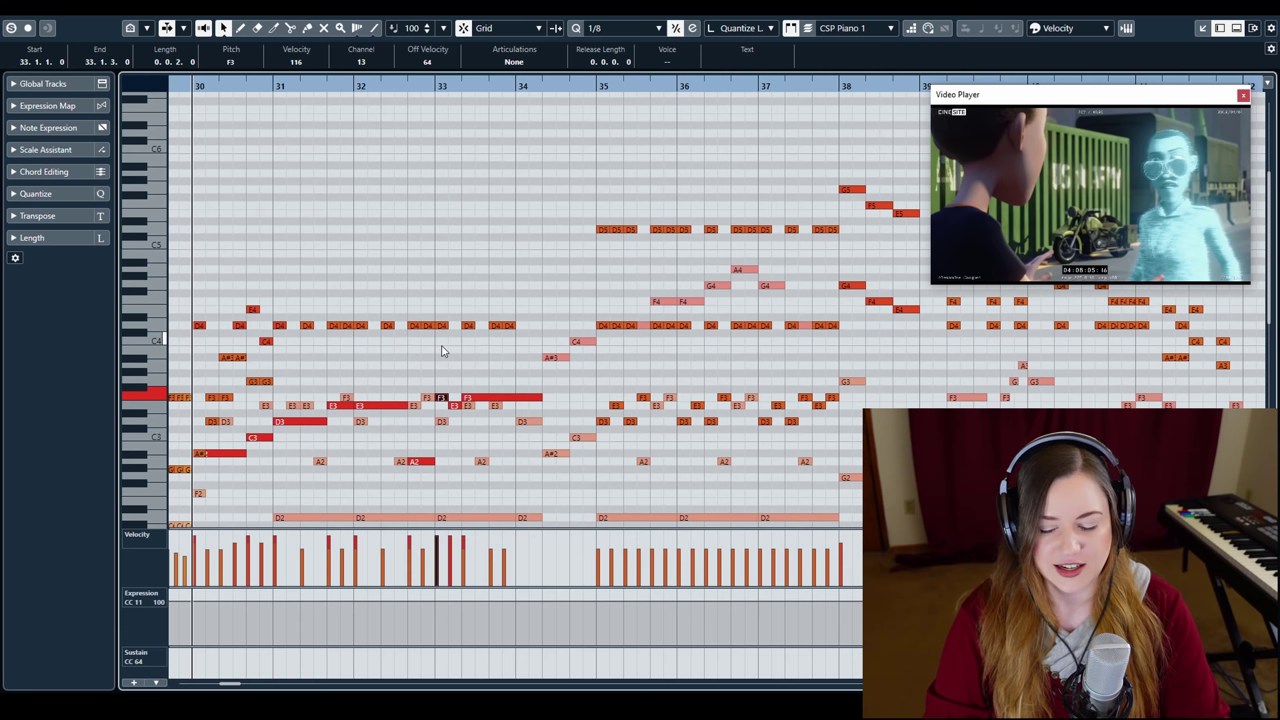
pyautogui.scroll(-9, 443, 350)
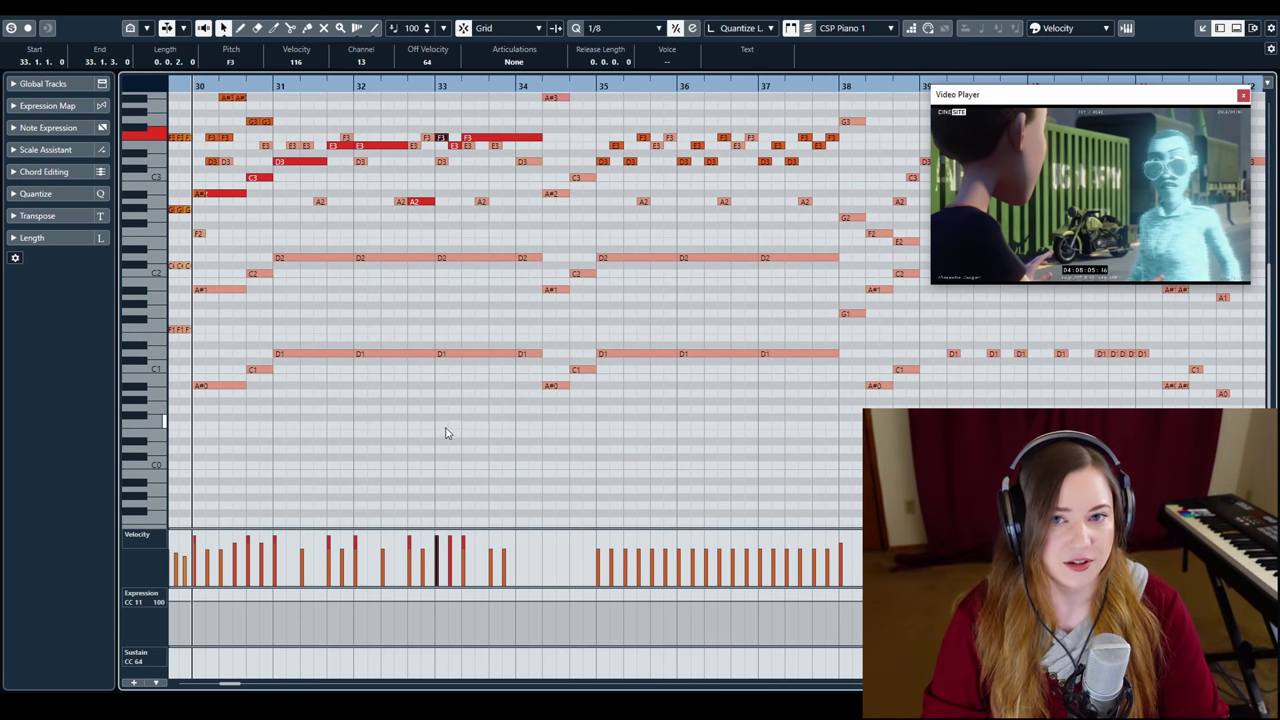
pyautogui.scroll(6, 445, 431)
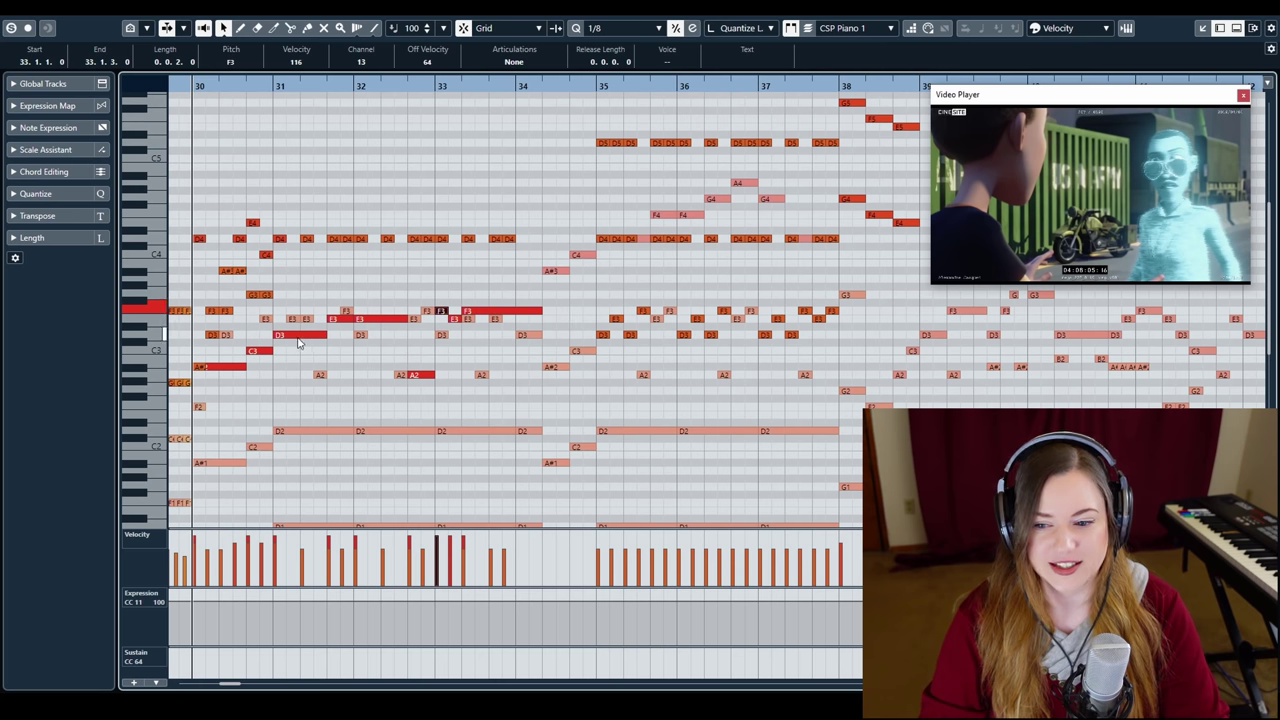
pyautogui.click(742, 184)
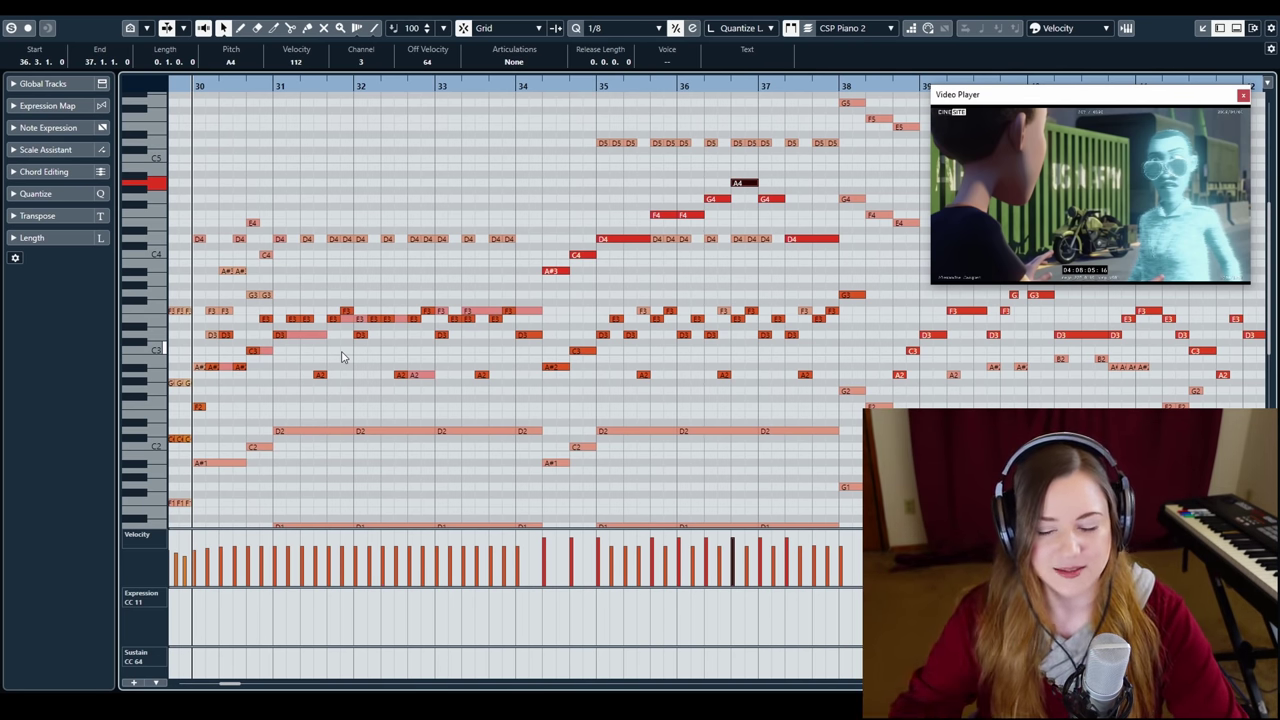
pyautogui.hotkey('ctrl', 'w')
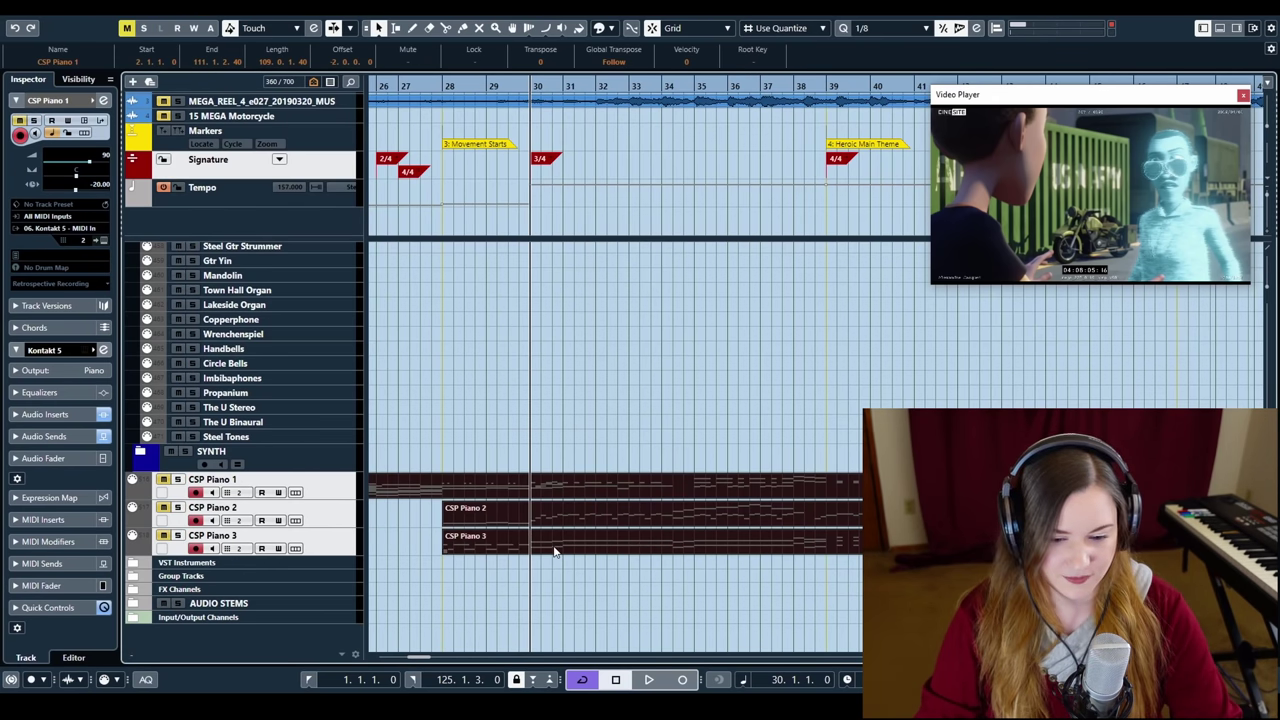
# Select the string parts, set playback to bar 27, and open them in the Key Editor
pyautogui.scroll(15, 600, 540)
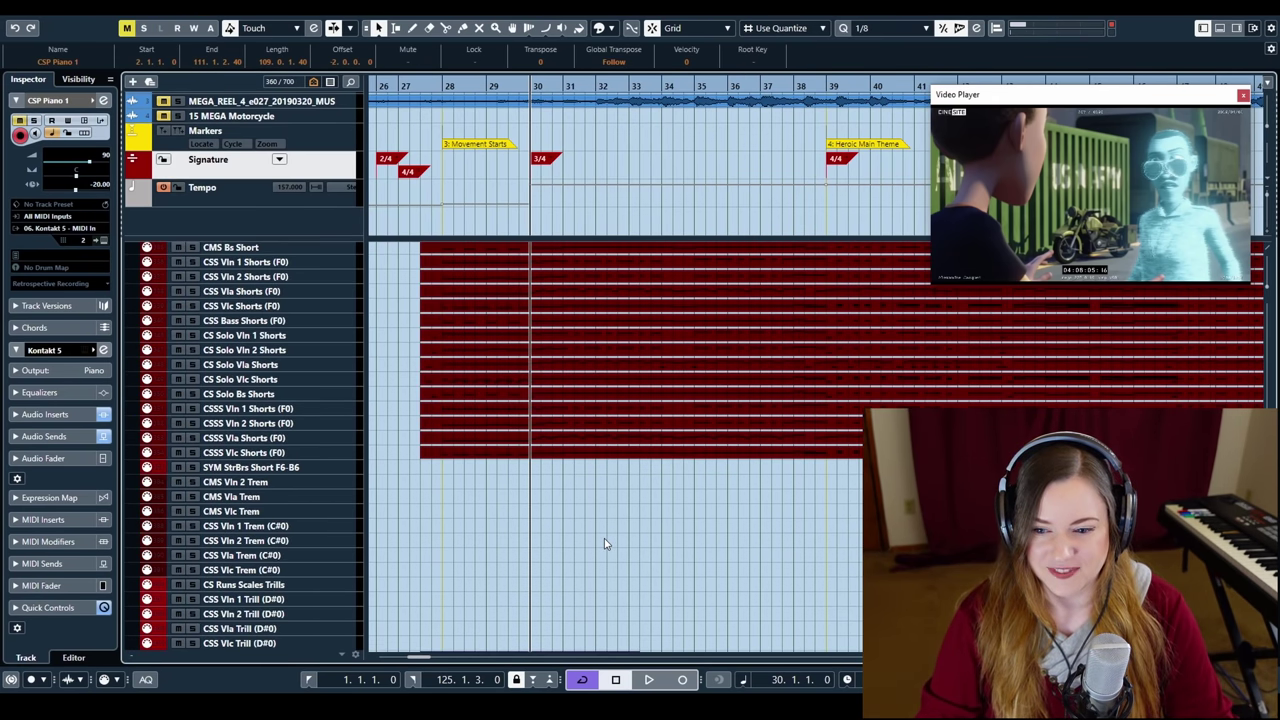
pyautogui.scroll(5, 602, 544)
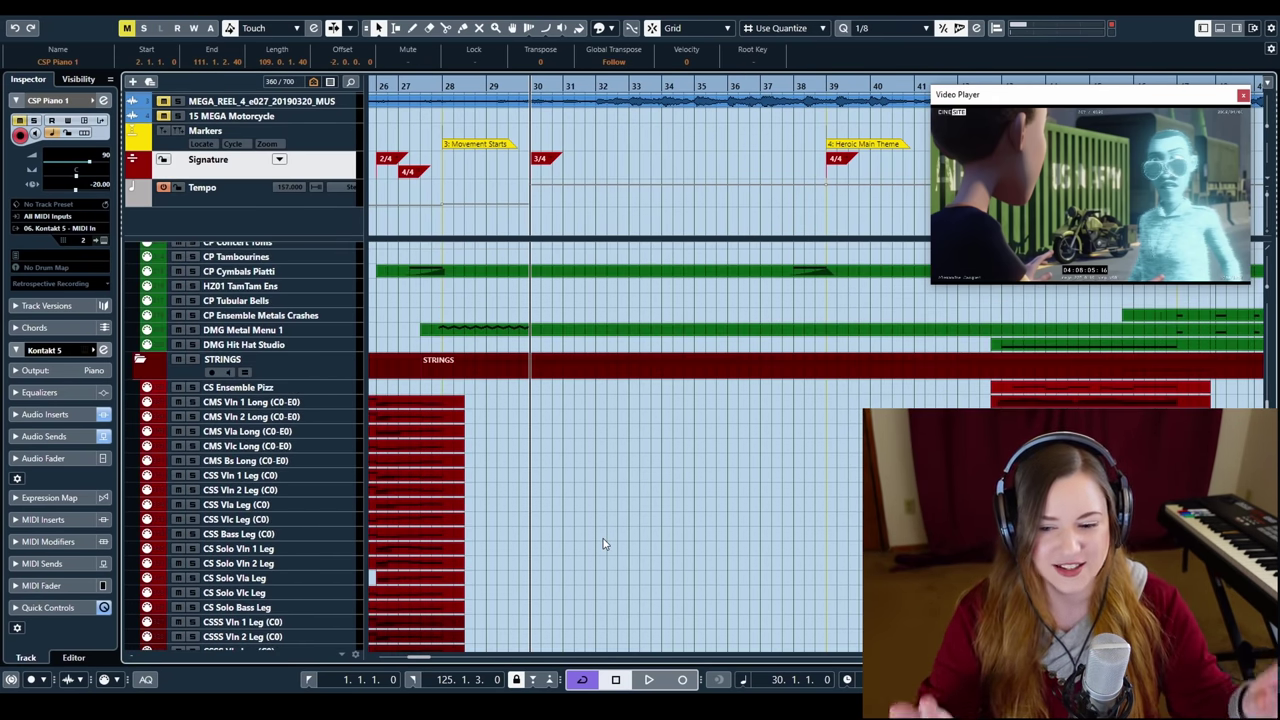
pyautogui.scroll(5, 610, 540)
pyautogui.scroll(-10, 613, 540)
pyautogui.moveTo(406, 268); pyautogui.dragTo(540, 578)
pyautogui.click(435, 87)
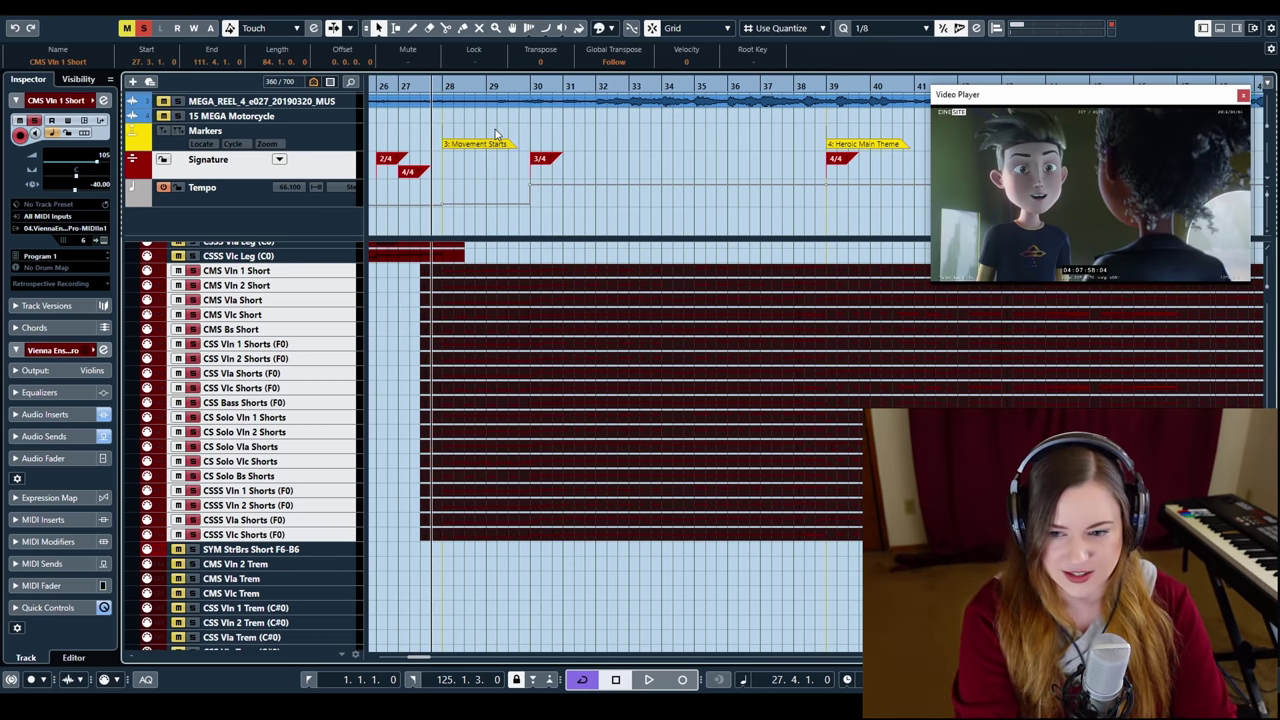
pyautogui.press('Return')
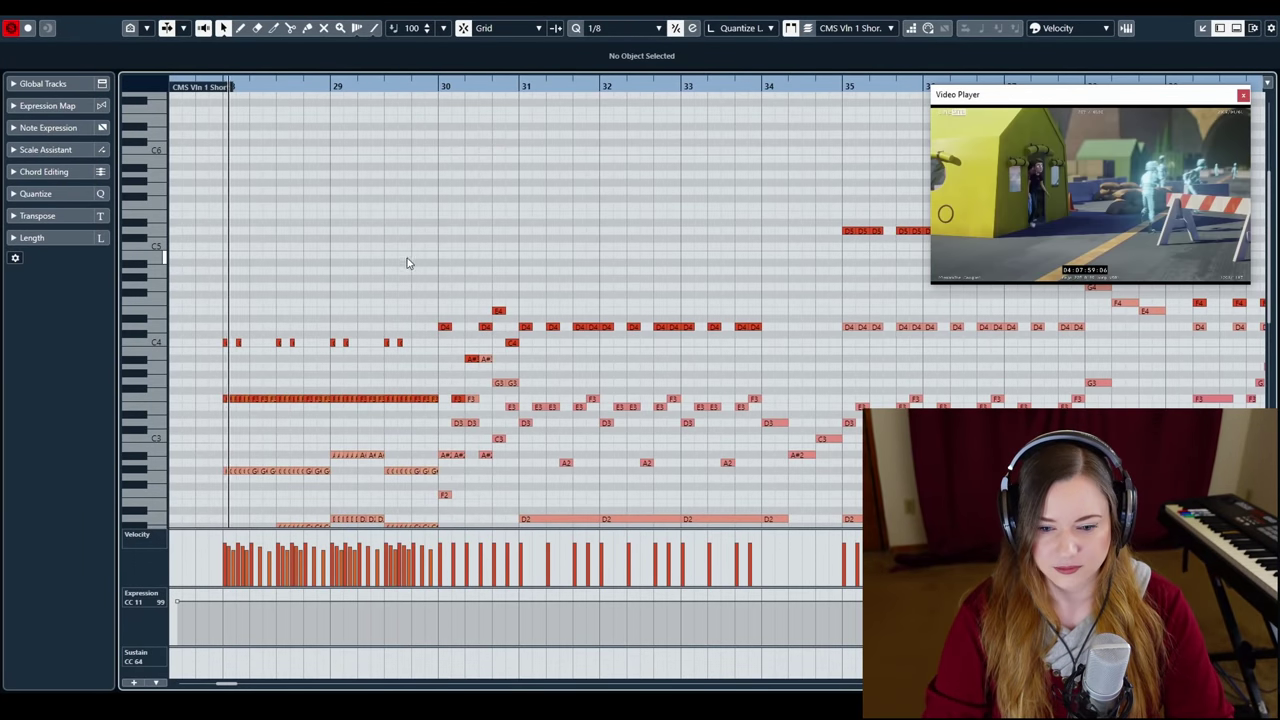
# Review the CMS Vln 1 Short notes during playback, then return to the Project window
pyautogui.scroll(-3, 406, 265)
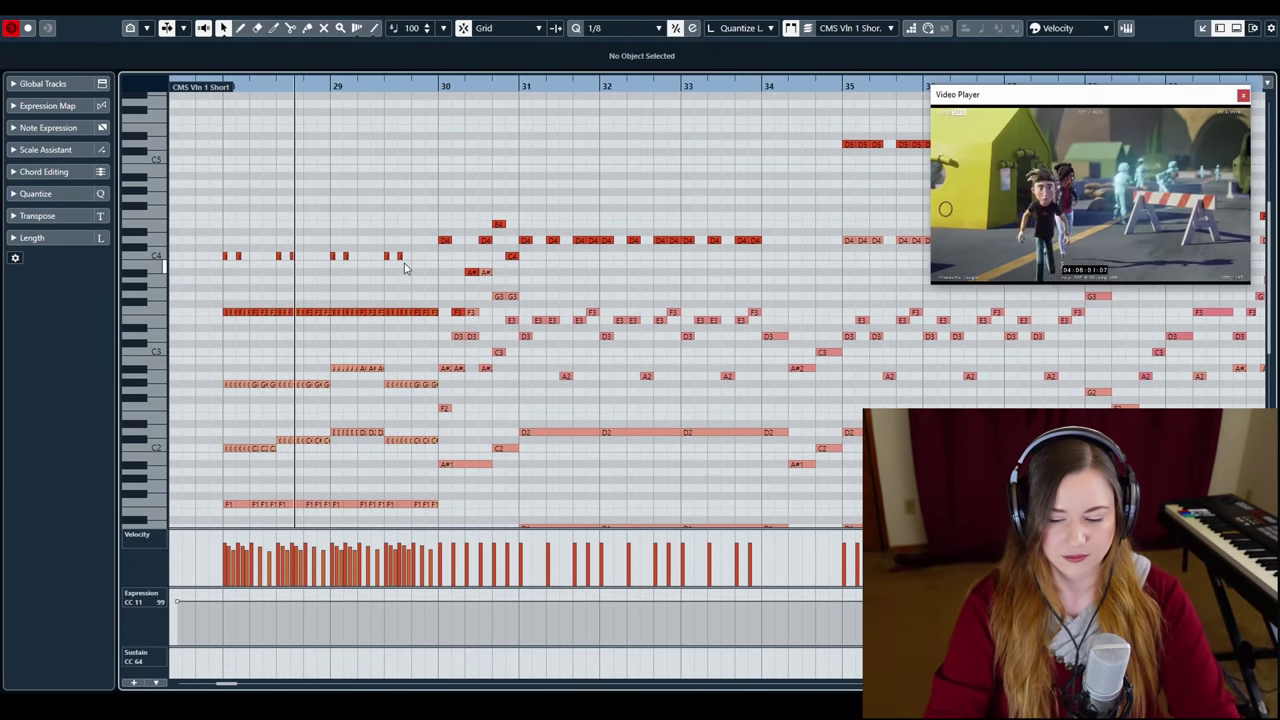
pyautogui.scroll(-6, 400, 264)
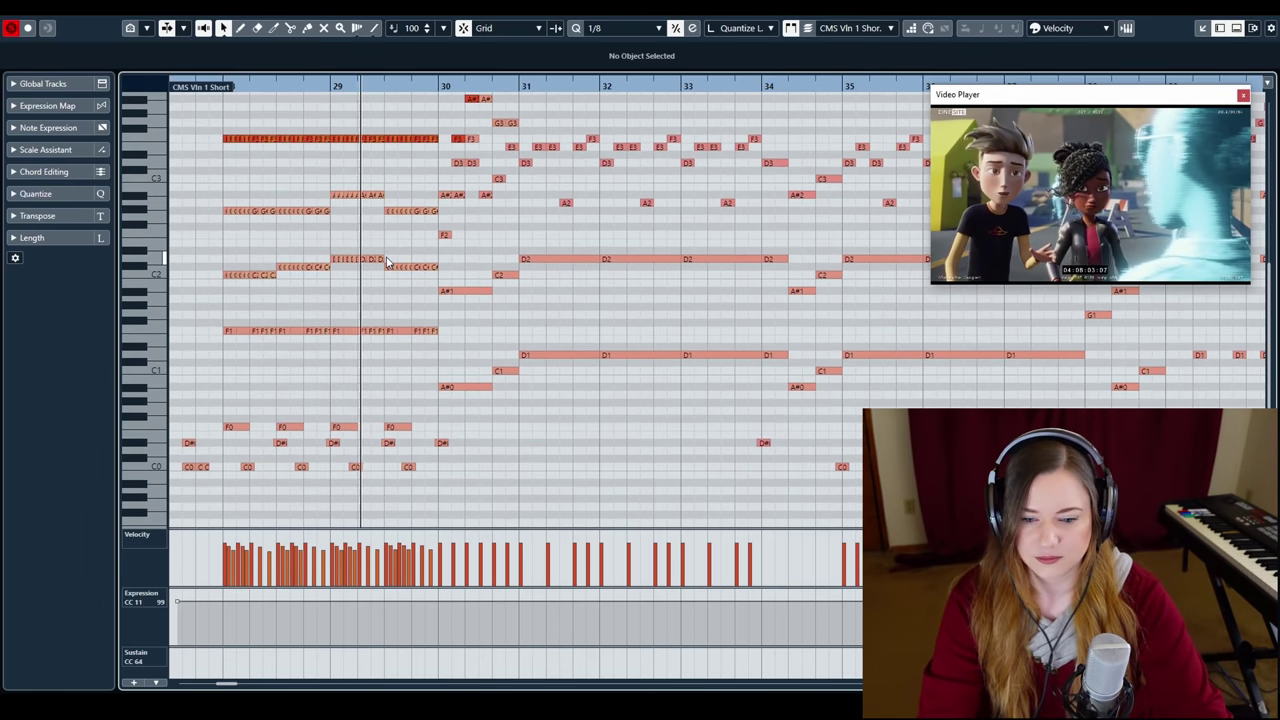
pyautogui.scroll(3, 390, 263)
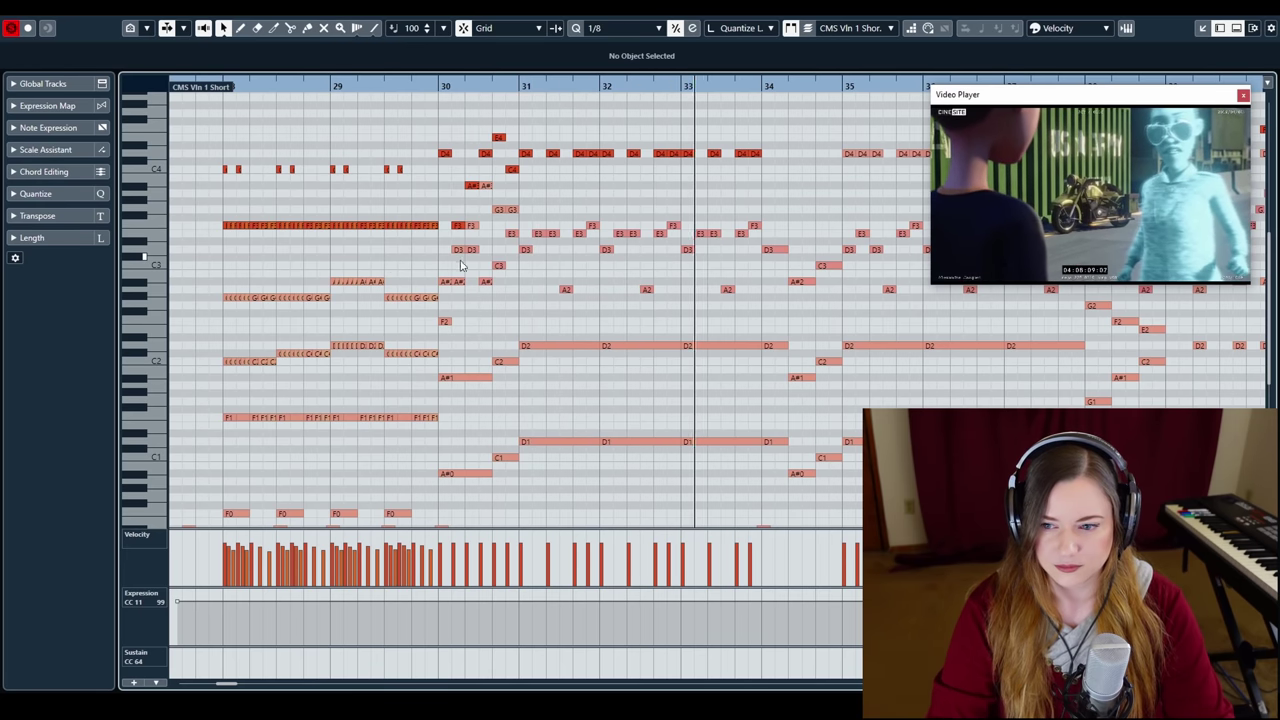
pyautogui.hscroll(5, 460, 265)
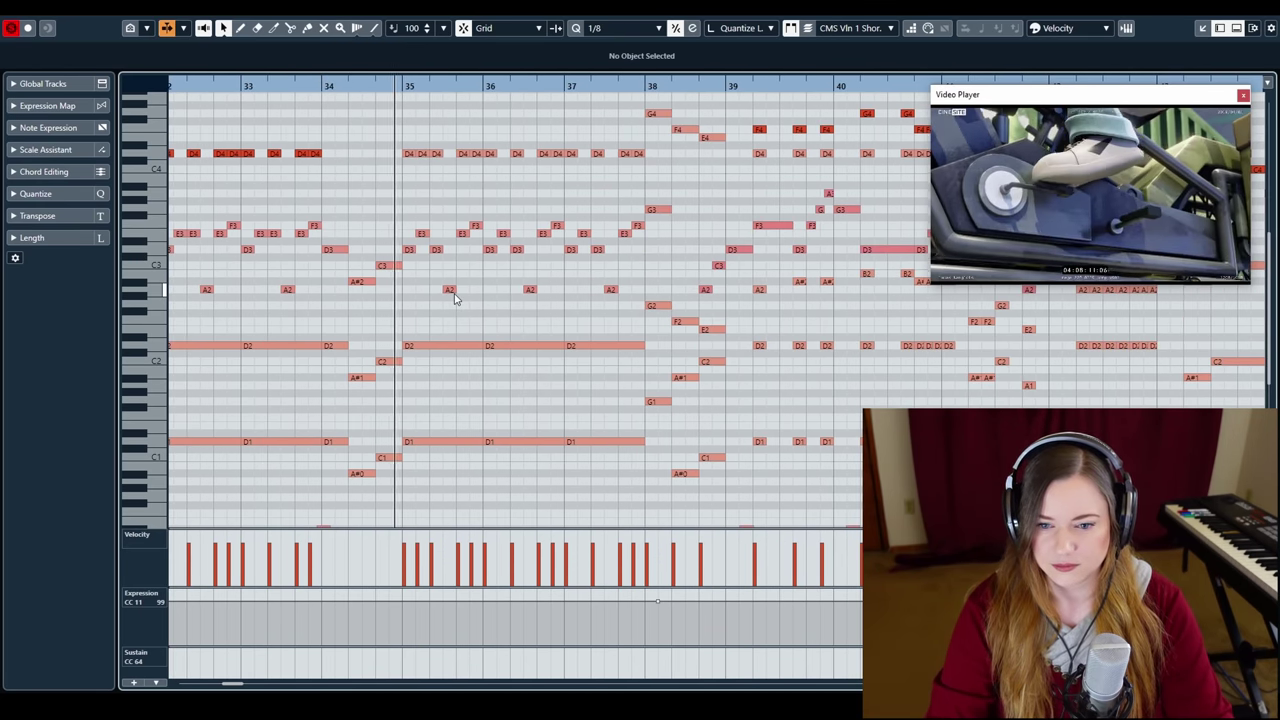
pyautogui.hscroll(1, 455, 297)
pyautogui.scroll(3, 455, 297)
pyautogui.scroll(1, 455, 297)
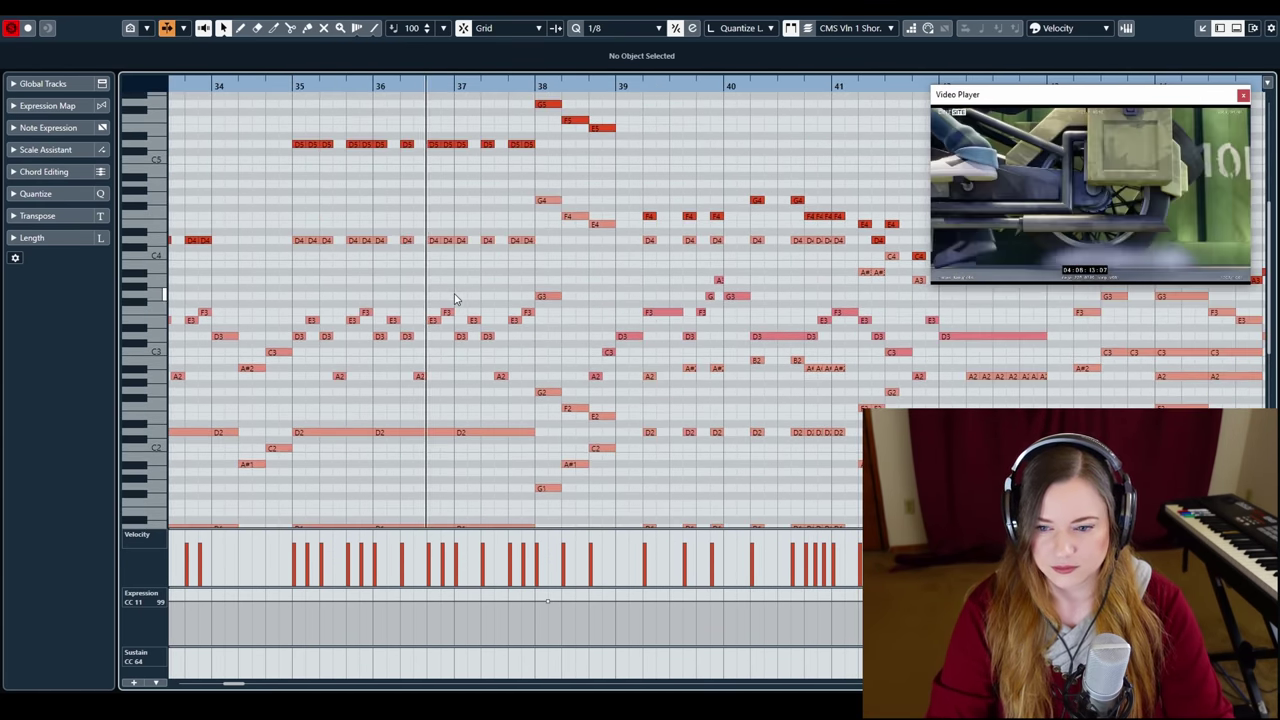
pyautogui.scroll(-4, 455, 297)
pyautogui.hscroll(1, 455, 297)
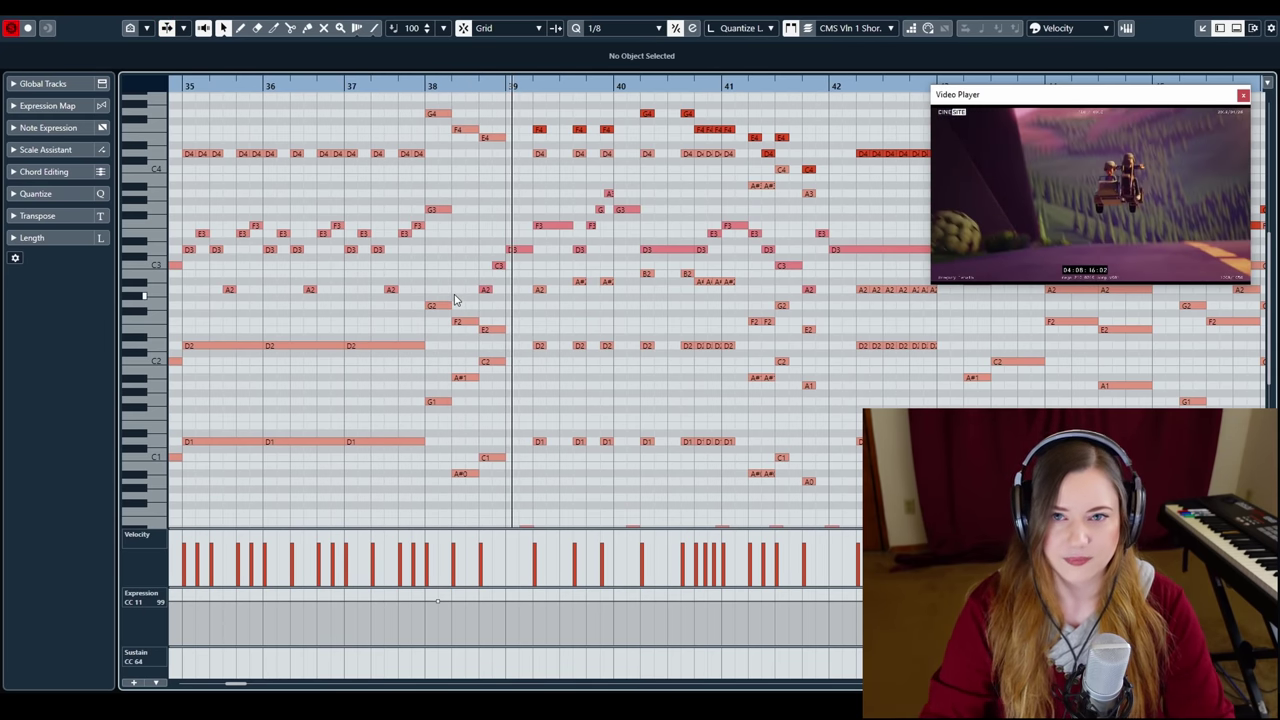
pyautogui.hotkey('ctrl', 'e')
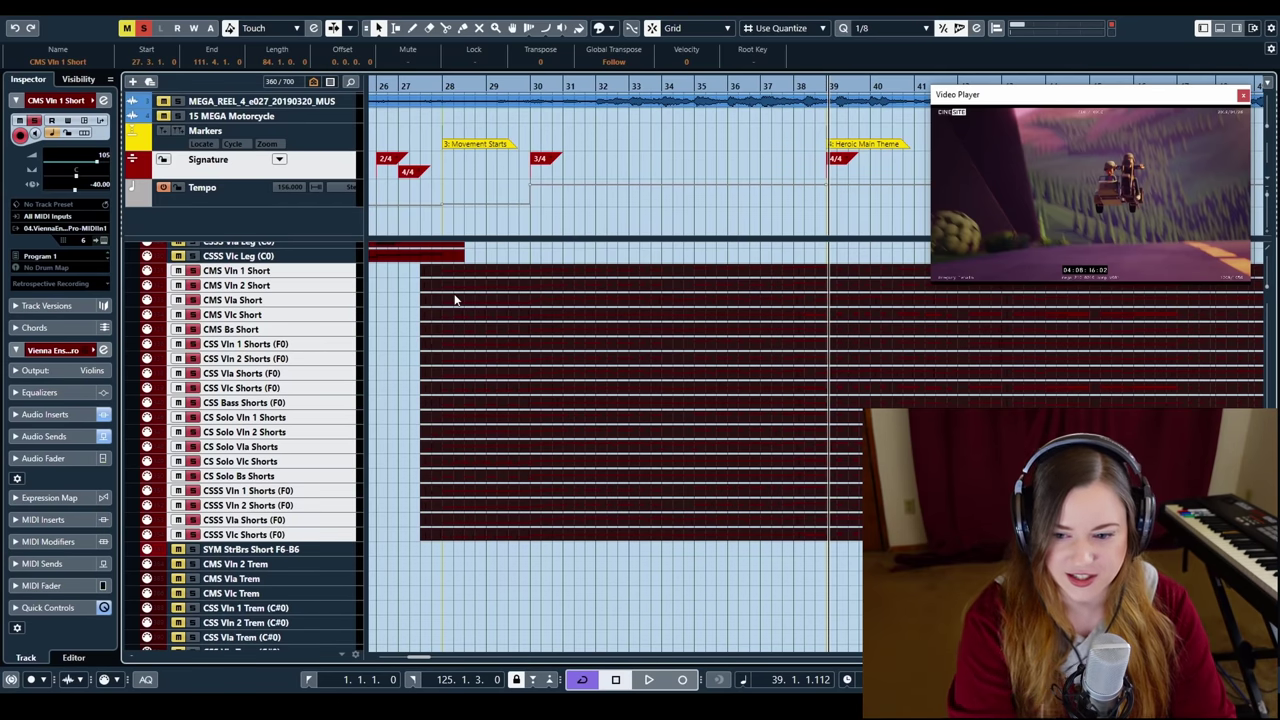
# Solo the WOODWINDS folder, set playback to bar 28, and open the piccolo staccato part
pyautogui.moveTo(497, 570); pyautogui.dragTo(587, 270)
pyautogui.scroll(-15, 585, 290)
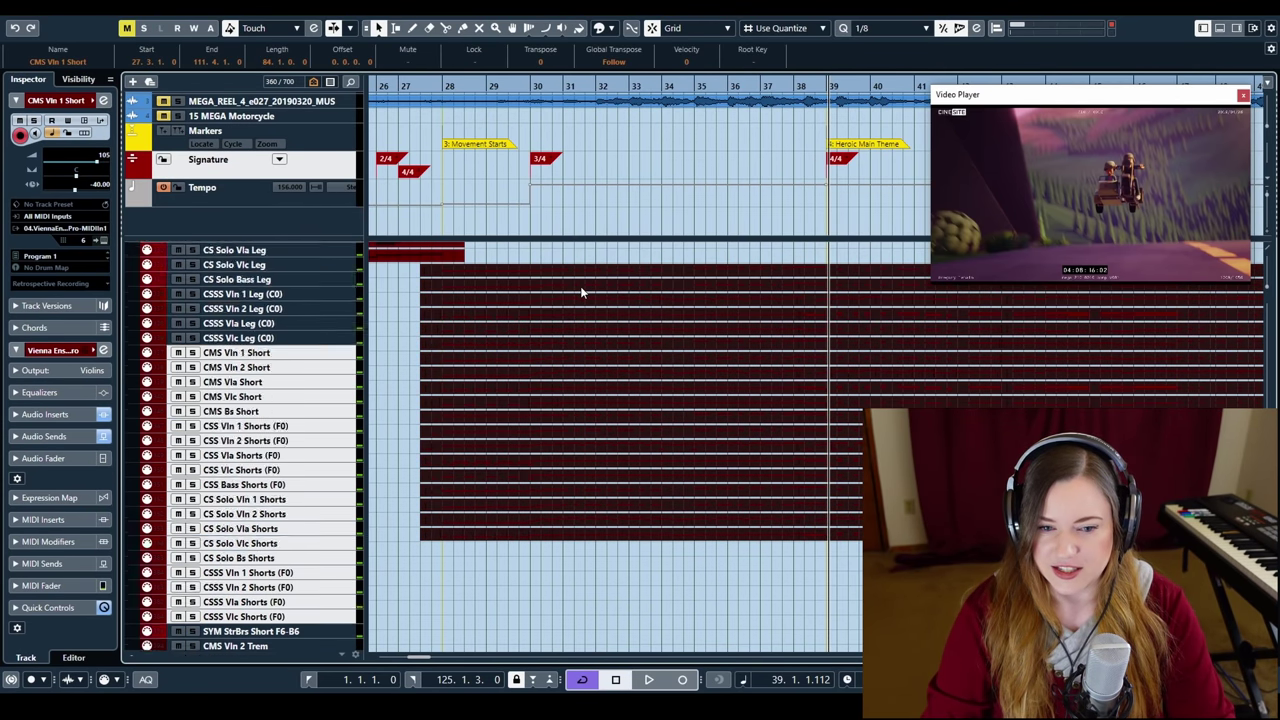
pyautogui.scroll(10, 206, 300)
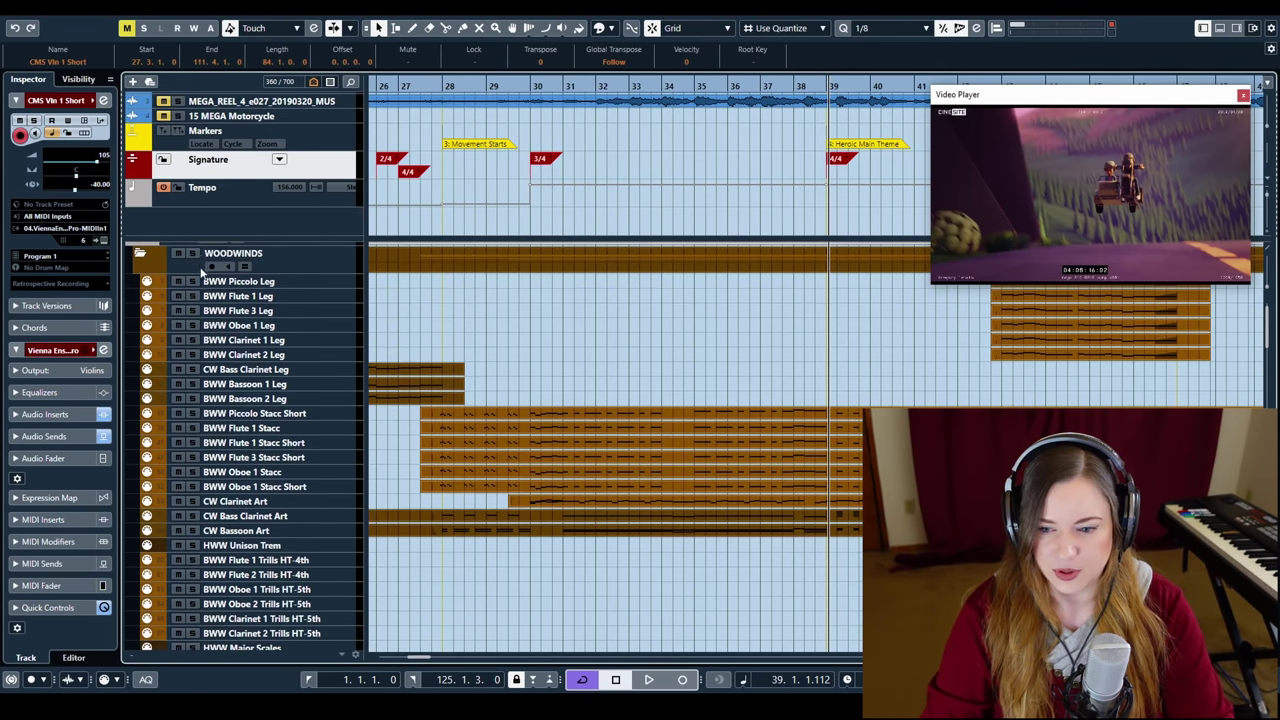
pyautogui.click(204, 256)
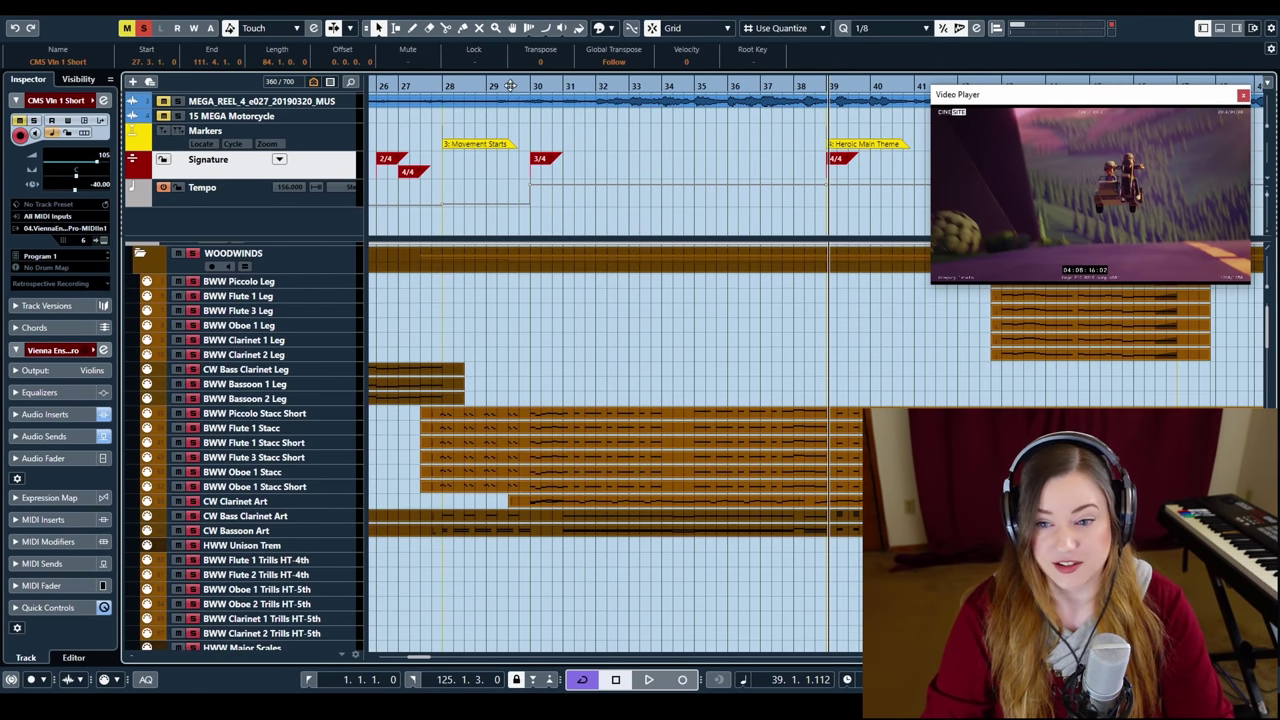
pyautogui.click(447, 85)
pyautogui.doubleClick(424, 410)
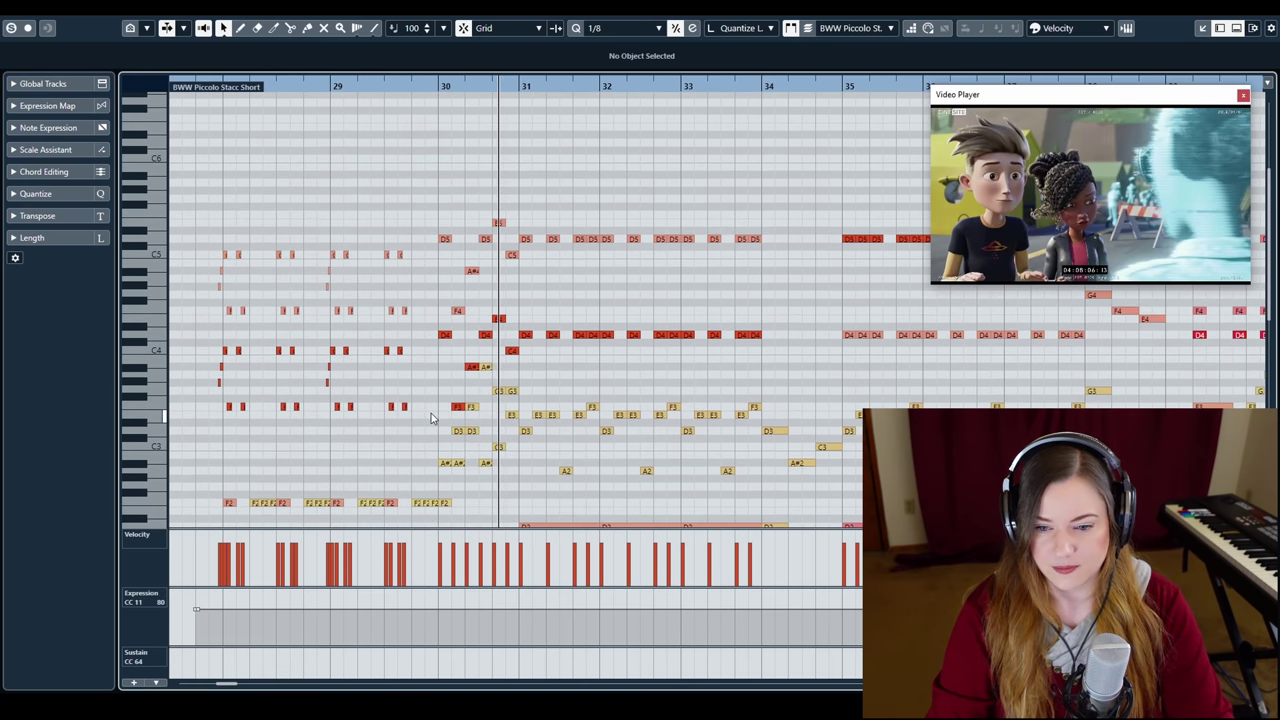
# Turn on Auto-Scroll, stop playback, and close the Key Editor
pyautogui.press('f')
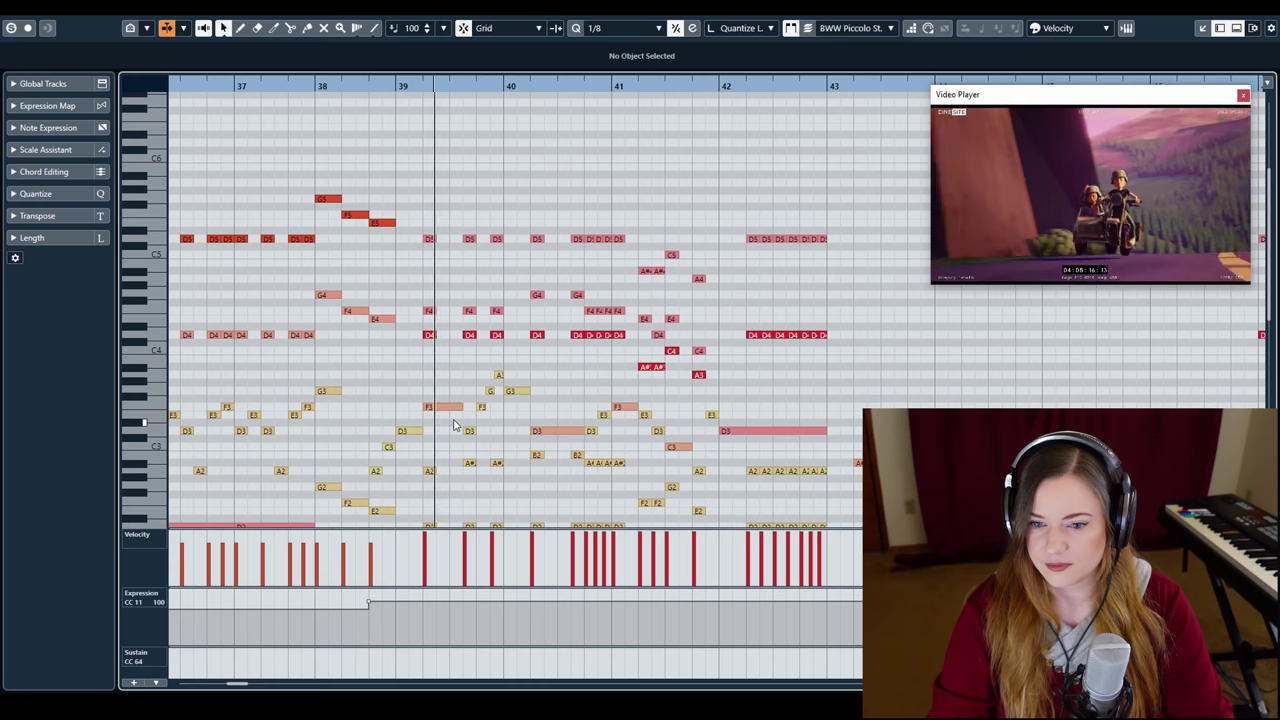
pyautogui.press('space')
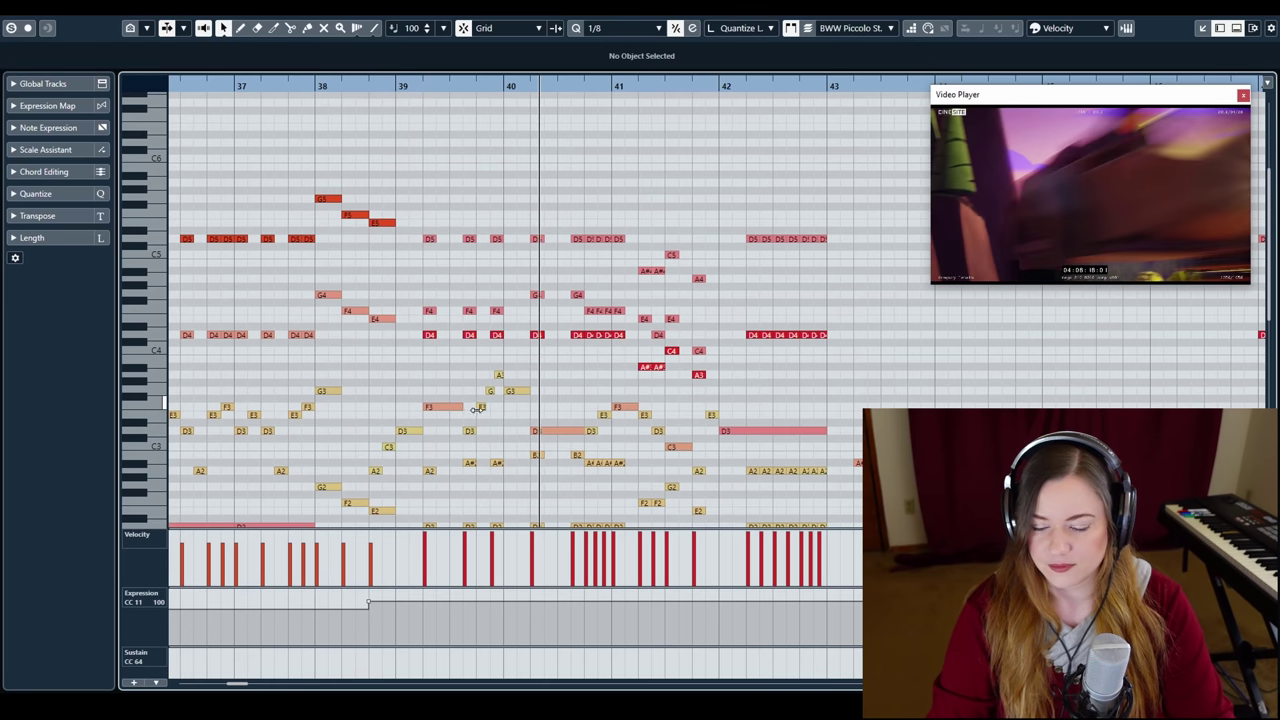
pyautogui.hscroll(-10, 455, 425)
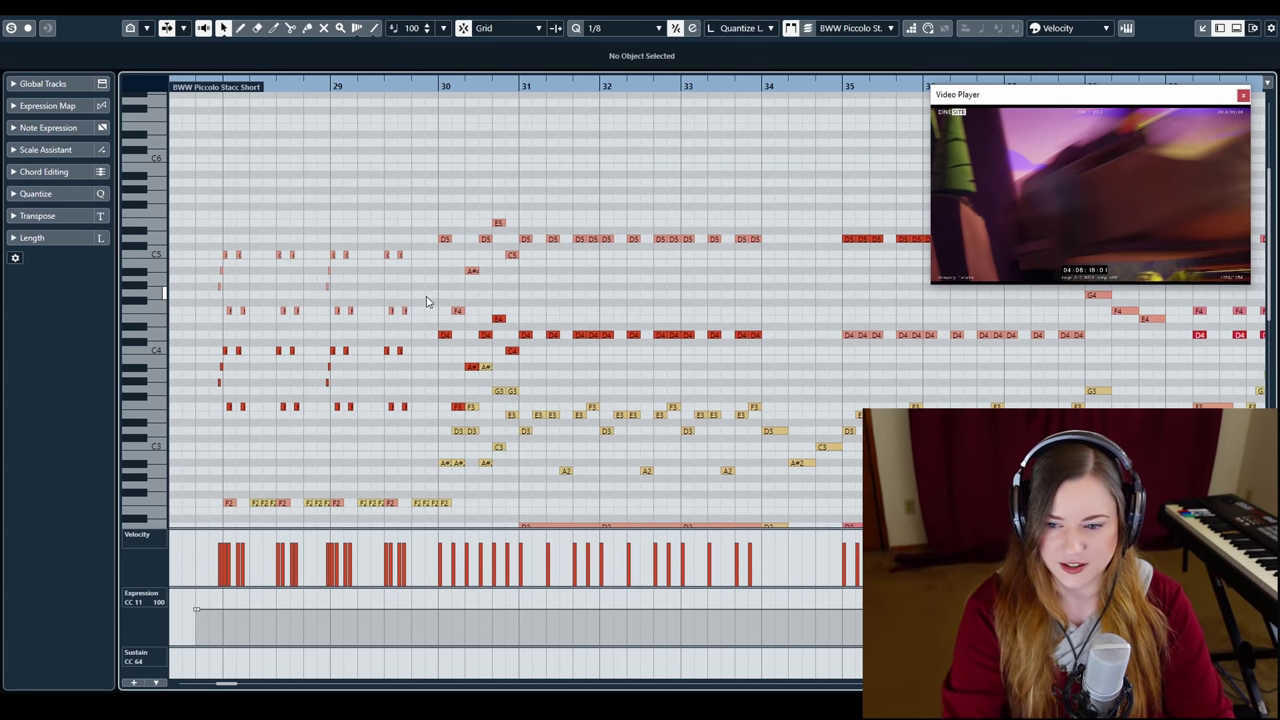
pyautogui.hotkey('ctrl', 'e')
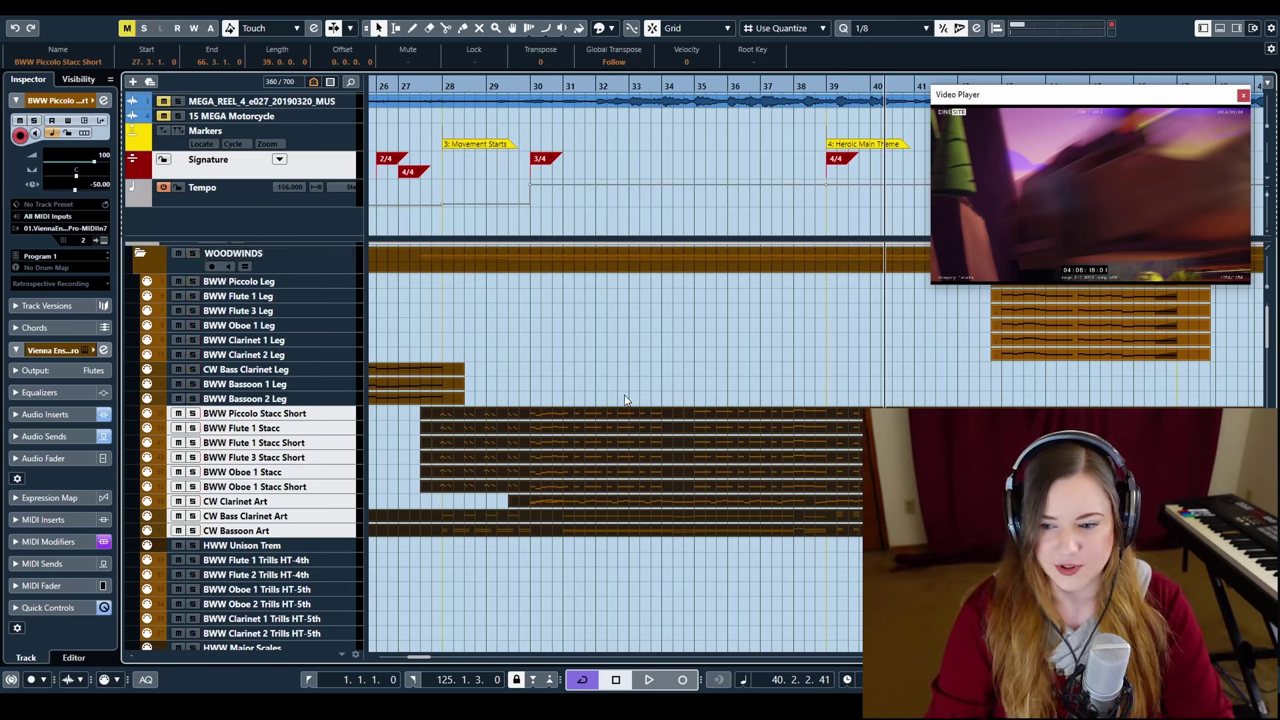
# Show the Tempo track's list of tempo changes and set the playback position to bar 28
pyautogui.scroll(-3, 624, 400)
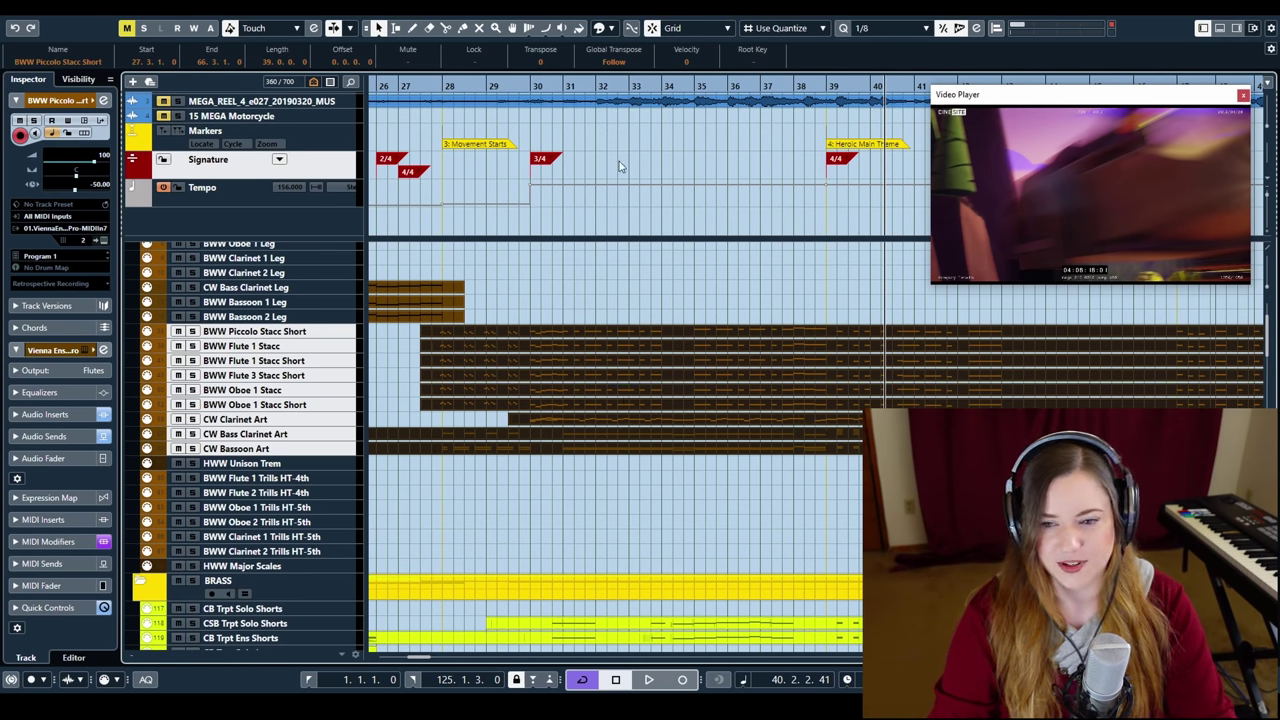
pyautogui.scroll(-3, 530, 366)
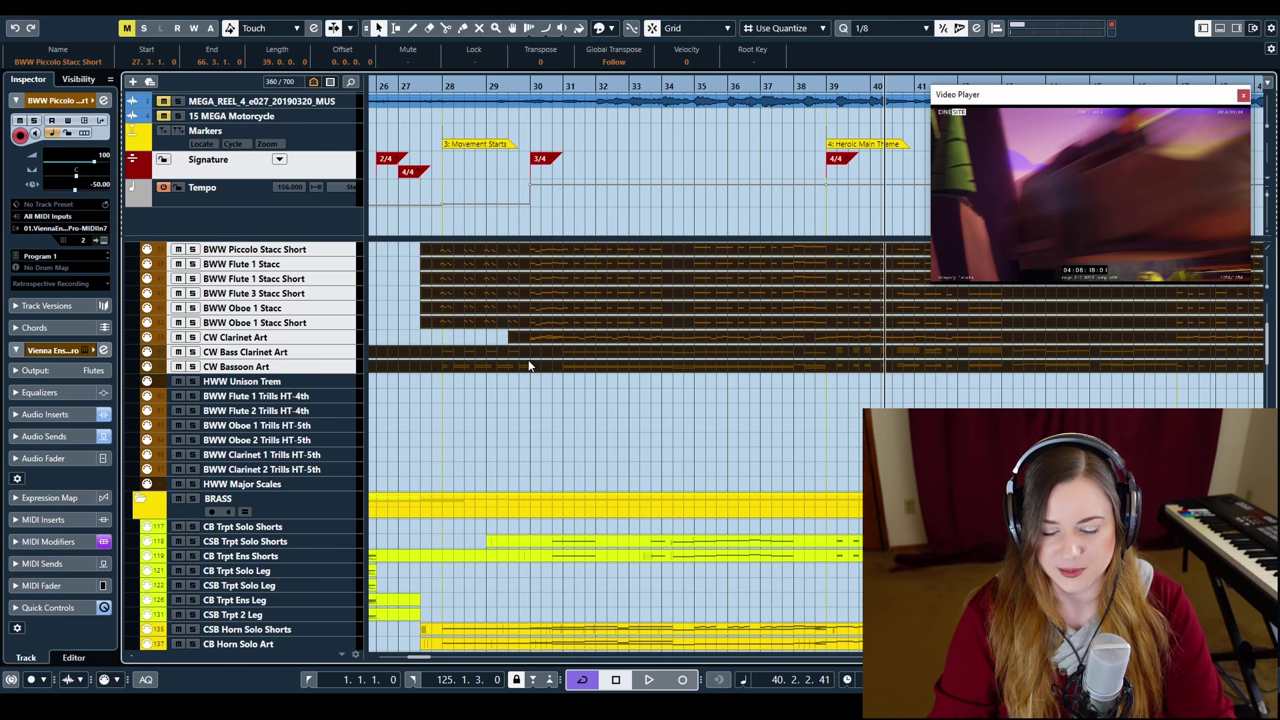
pyautogui.click(301, 190)
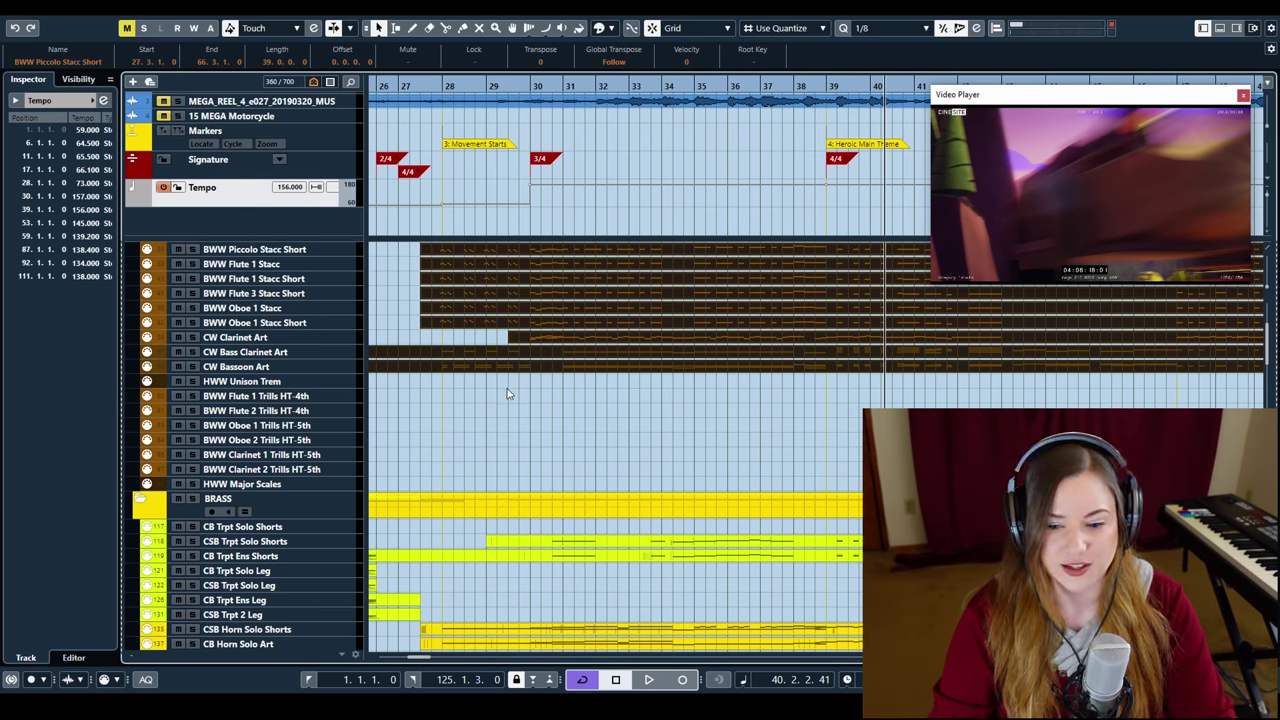
pyautogui.scroll(7, 506, 393)
pyautogui.scroll(-13, 510, 396)
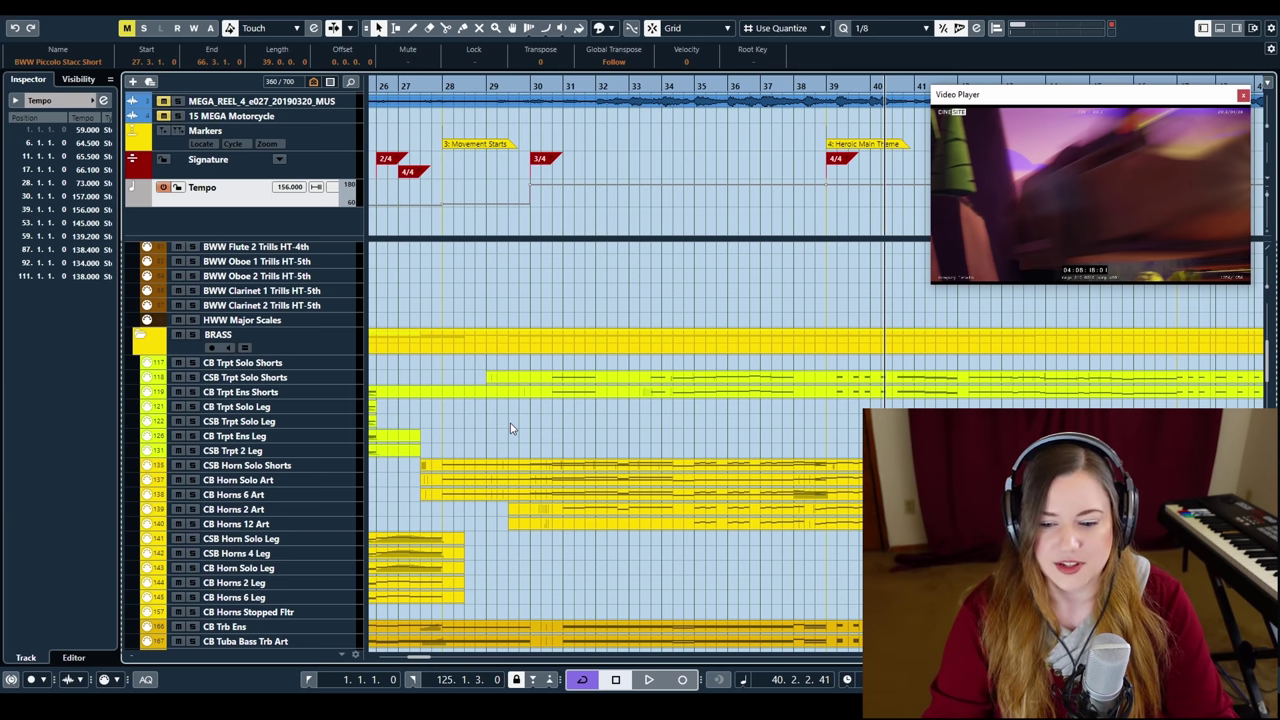
pyautogui.scroll(-3, 511, 440)
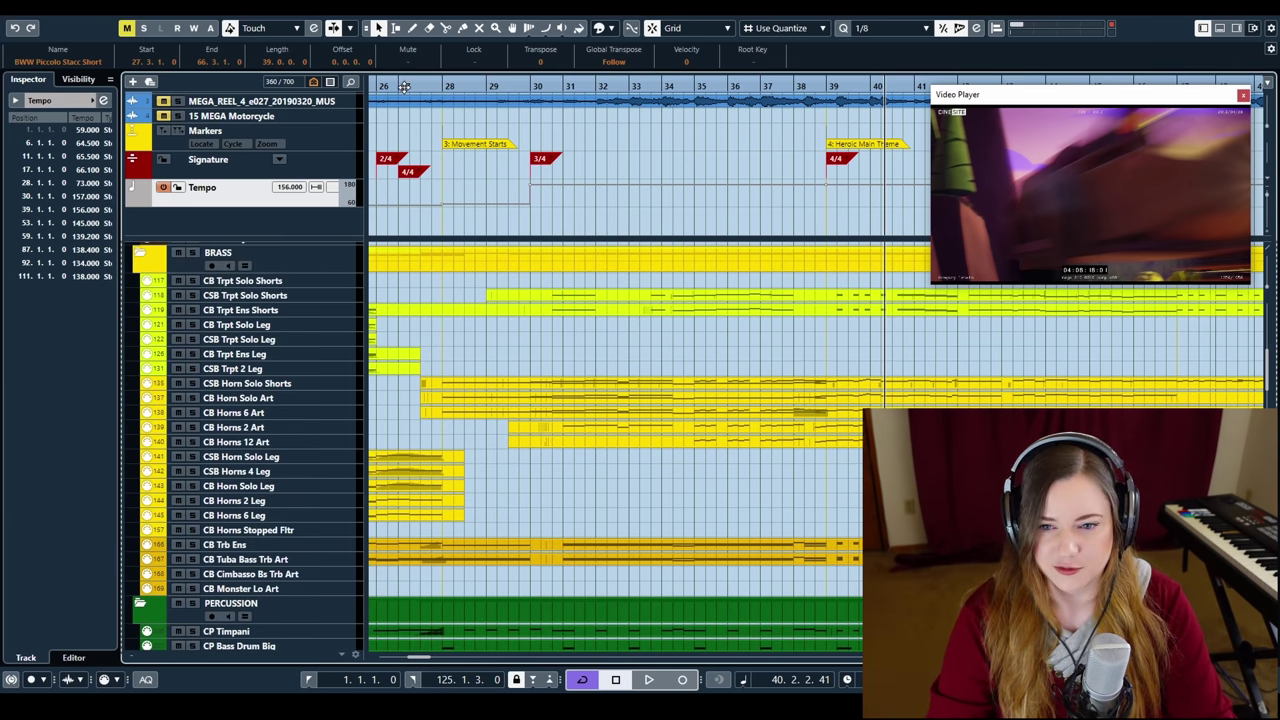
pyautogui.click(444, 86)
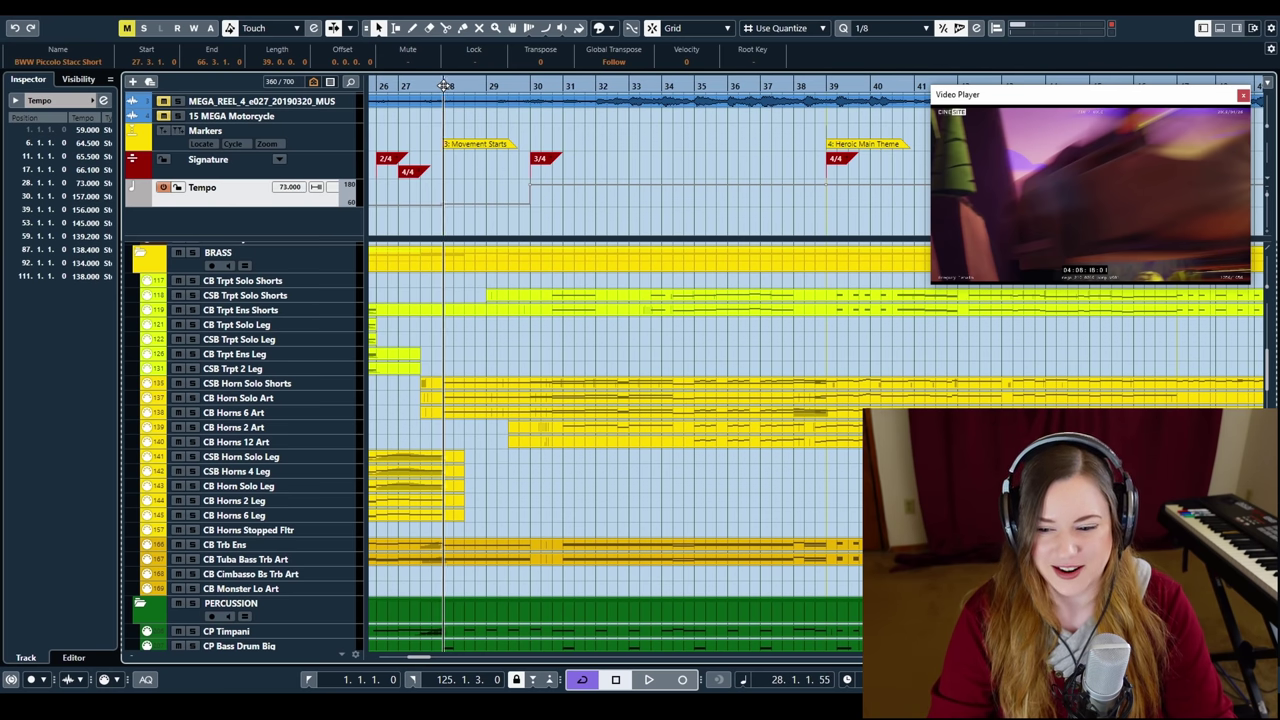
# Solo the brass tracks, then play the CSB Trpt Solo Shorts part from bar 28 in the Key Editor
pyautogui.press('s')
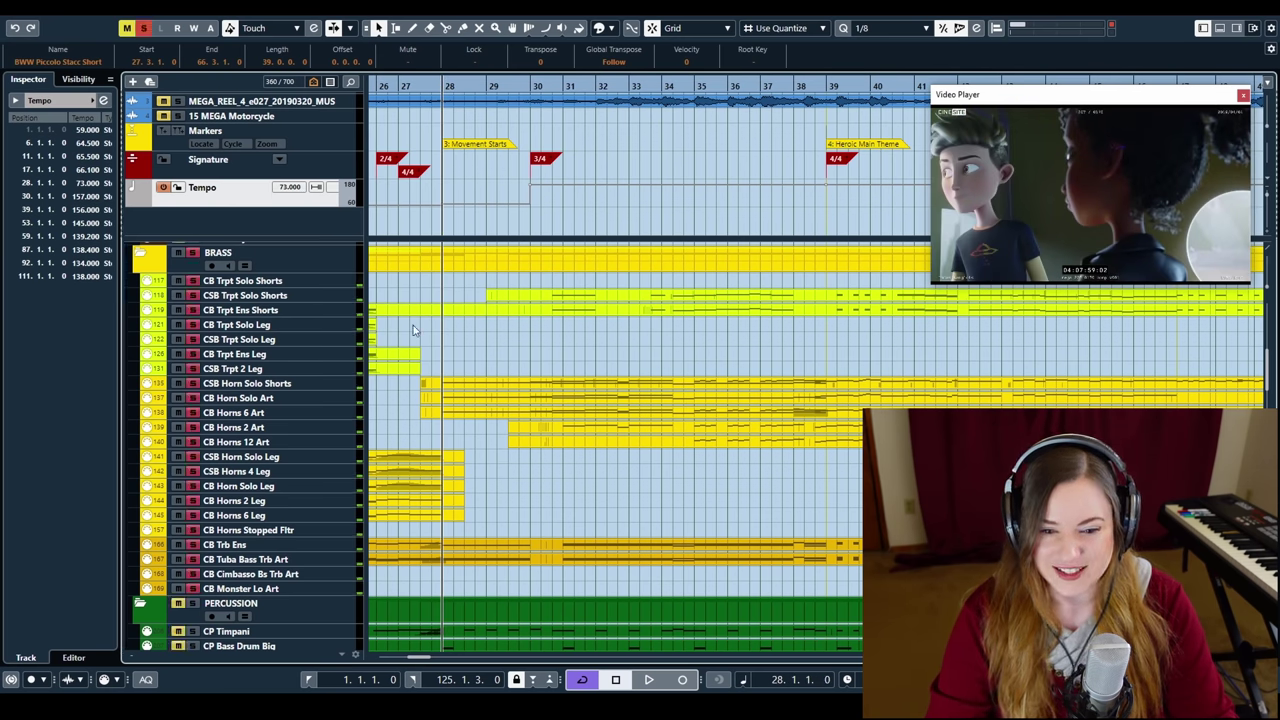
pyautogui.doubleClick(567, 548)
pyautogui.press('space')
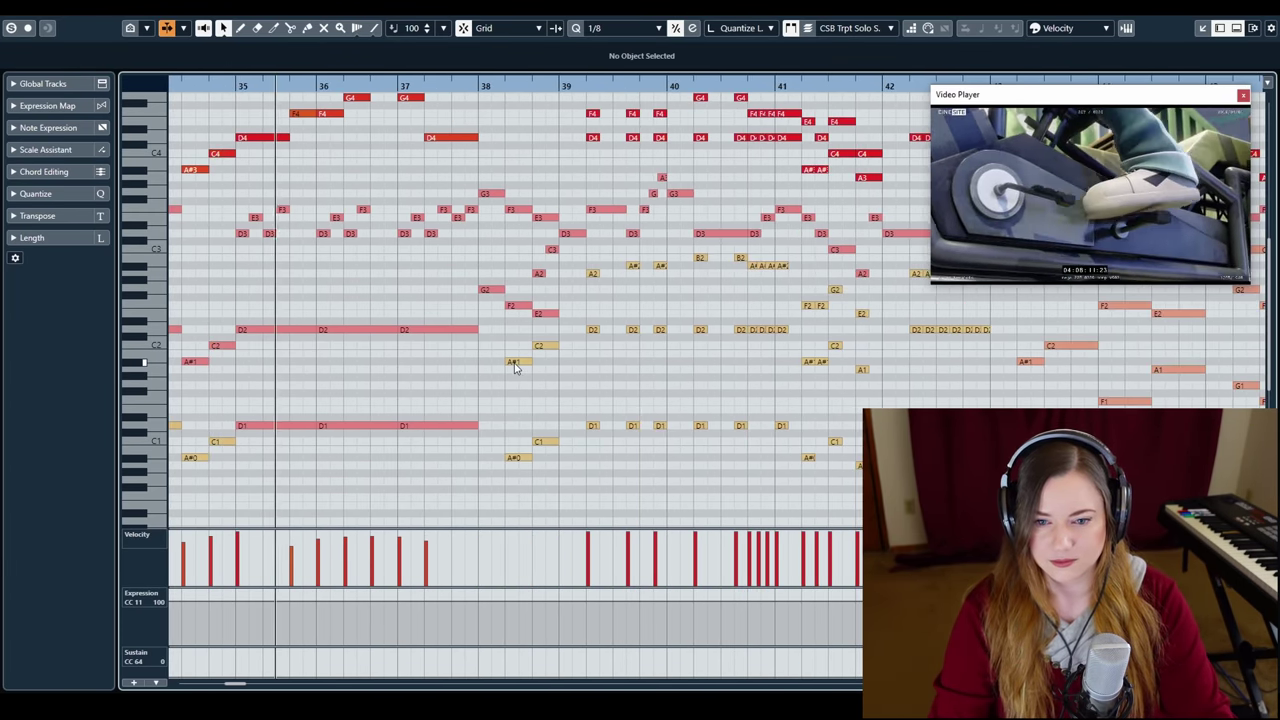
pyautogui.scroll(3, 515, 368)
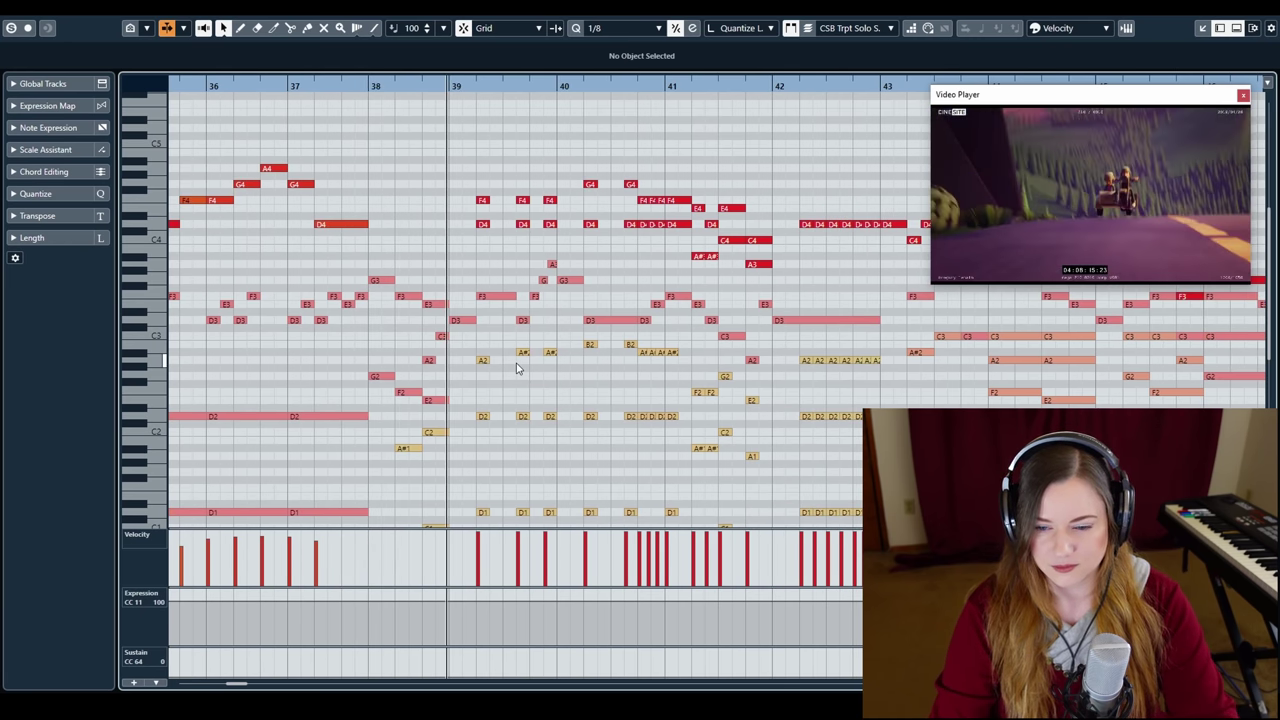
pyautogui.press('Escape')
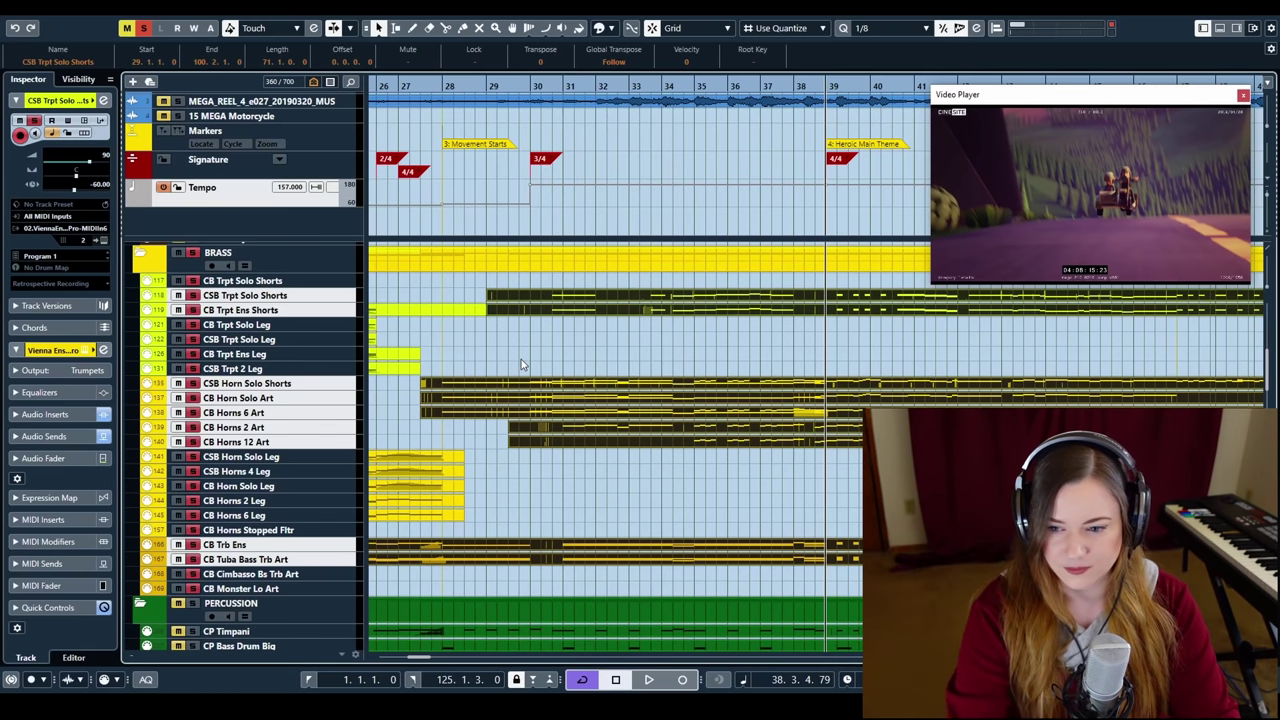
pyautogui.scroll(5, 610, 388)
# Solo the percussion tracks and open the CP Timpani part, zoomed out to show more bars
pyautogui.scroll(-12, 610, 388)
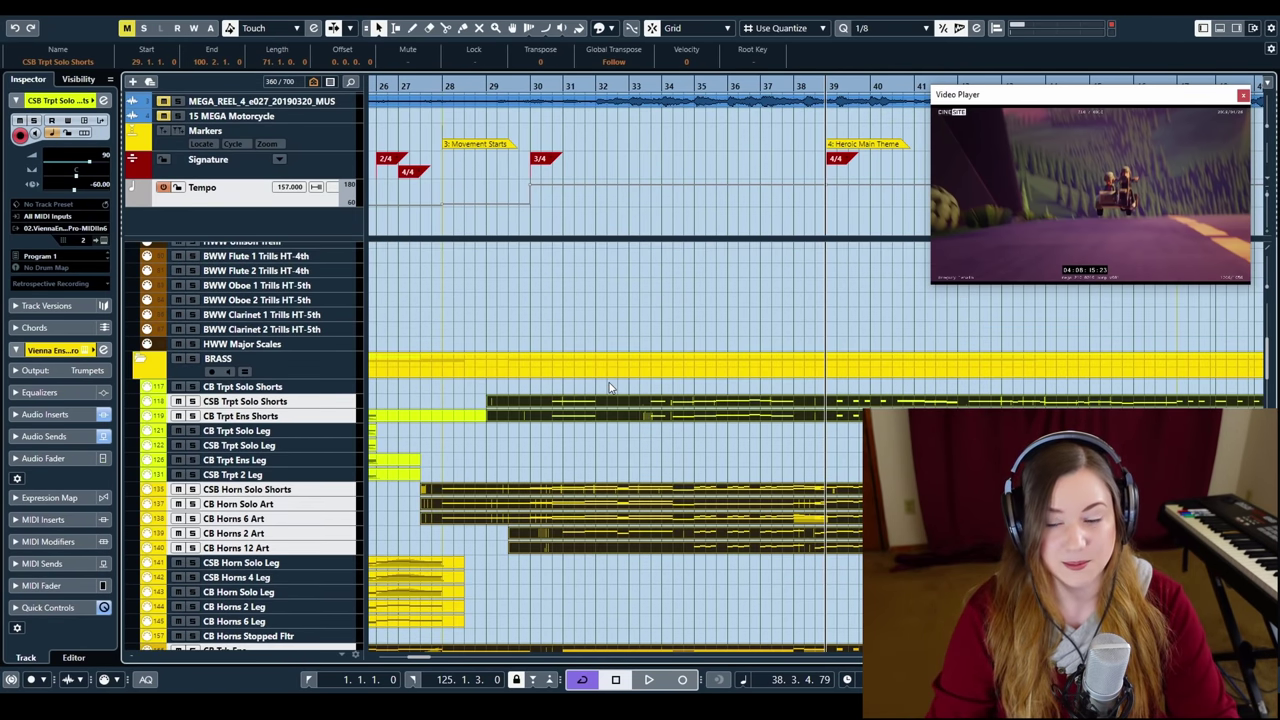
pyautogui.scroll(10, 609, 388)
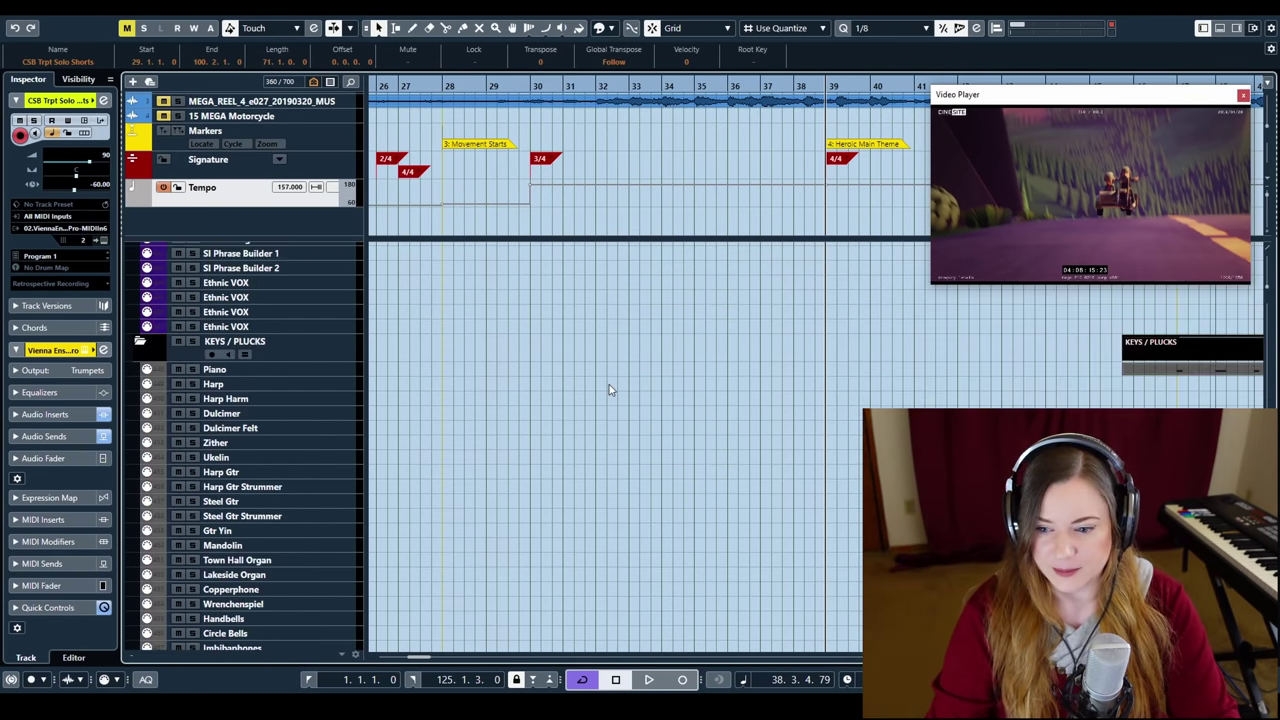
pyautogui.scroll(-8, 610, 386)
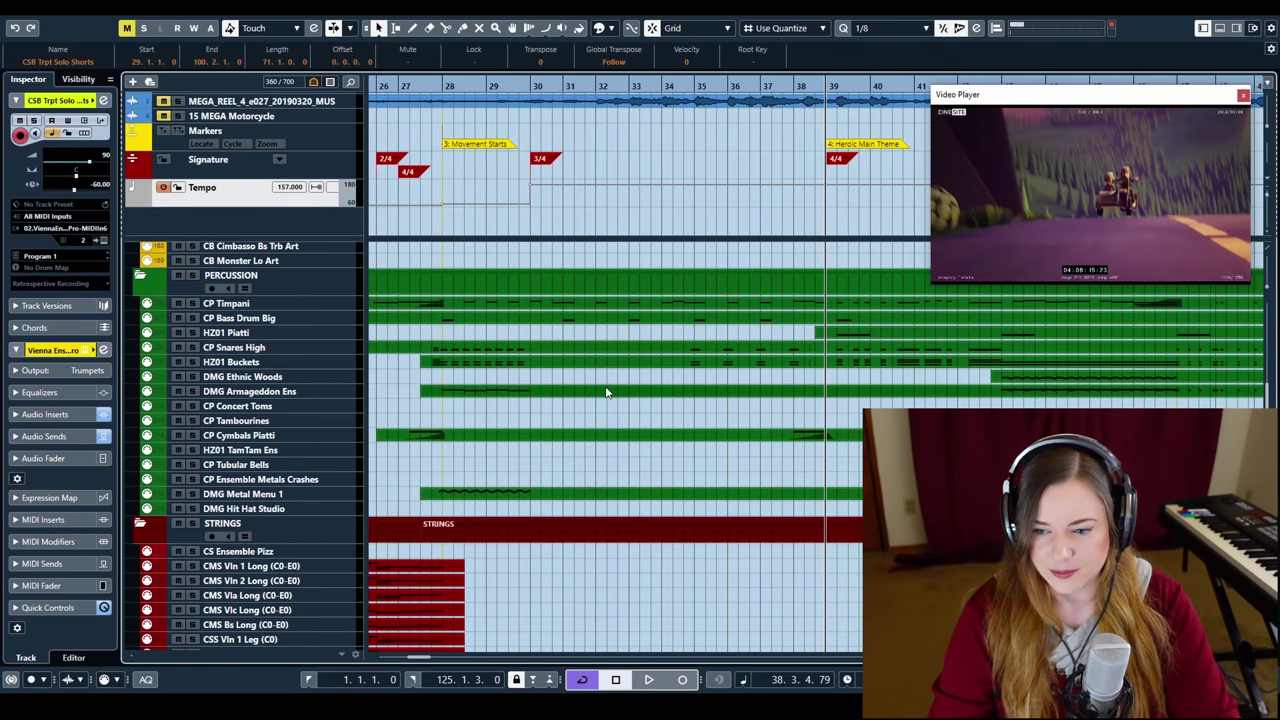
pyautogui.press('s')
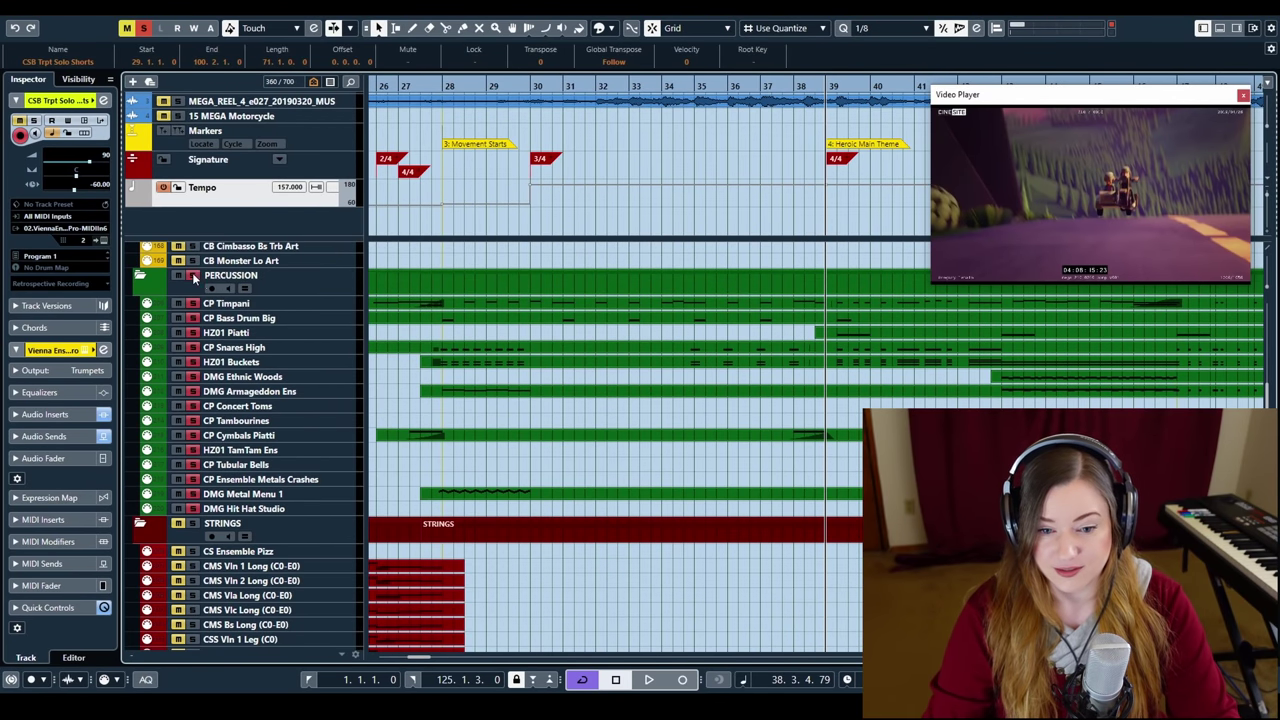
pyautogui.doubleClick(708, 314)
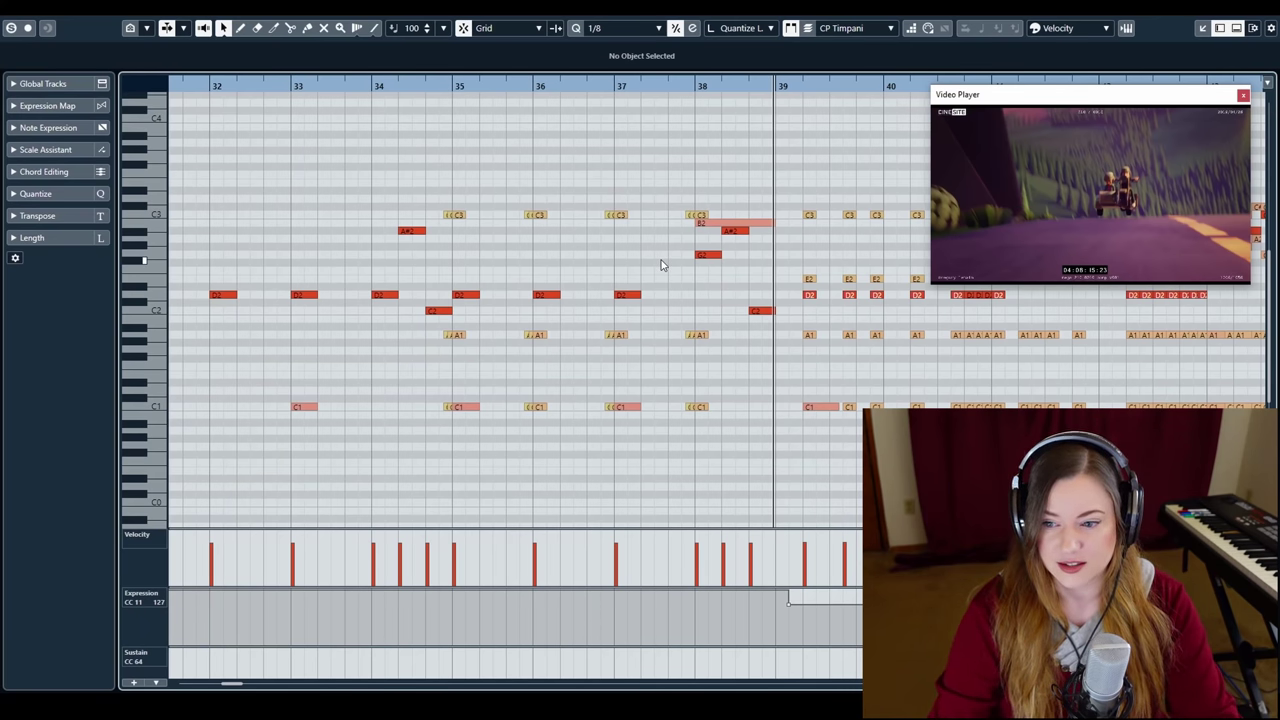
pyautogui.press('g')
pyautogui.press('g')
pyautogui.press('g')
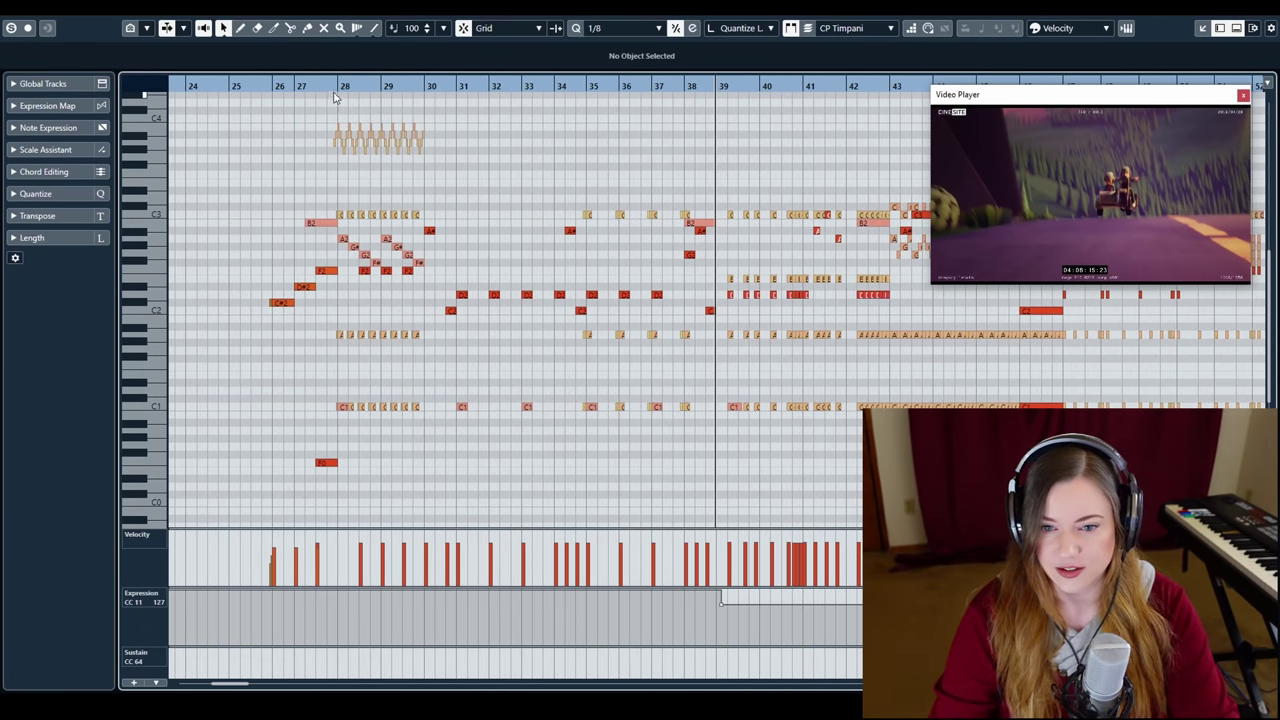
# Play the timpani part from bar 28 against the film, then close the Key Editor
pyautogui.click(338, 86)
pyautogui.press('space')
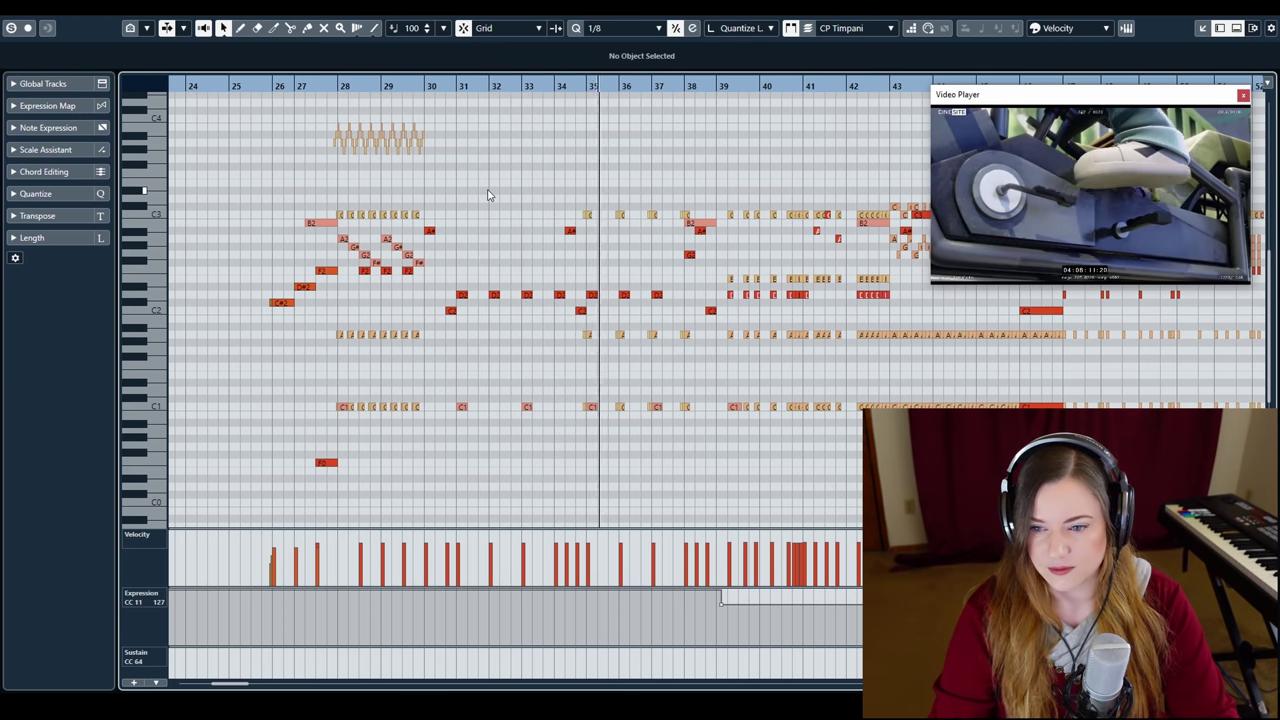
pyautogui.hscroll(4, 492, 199)
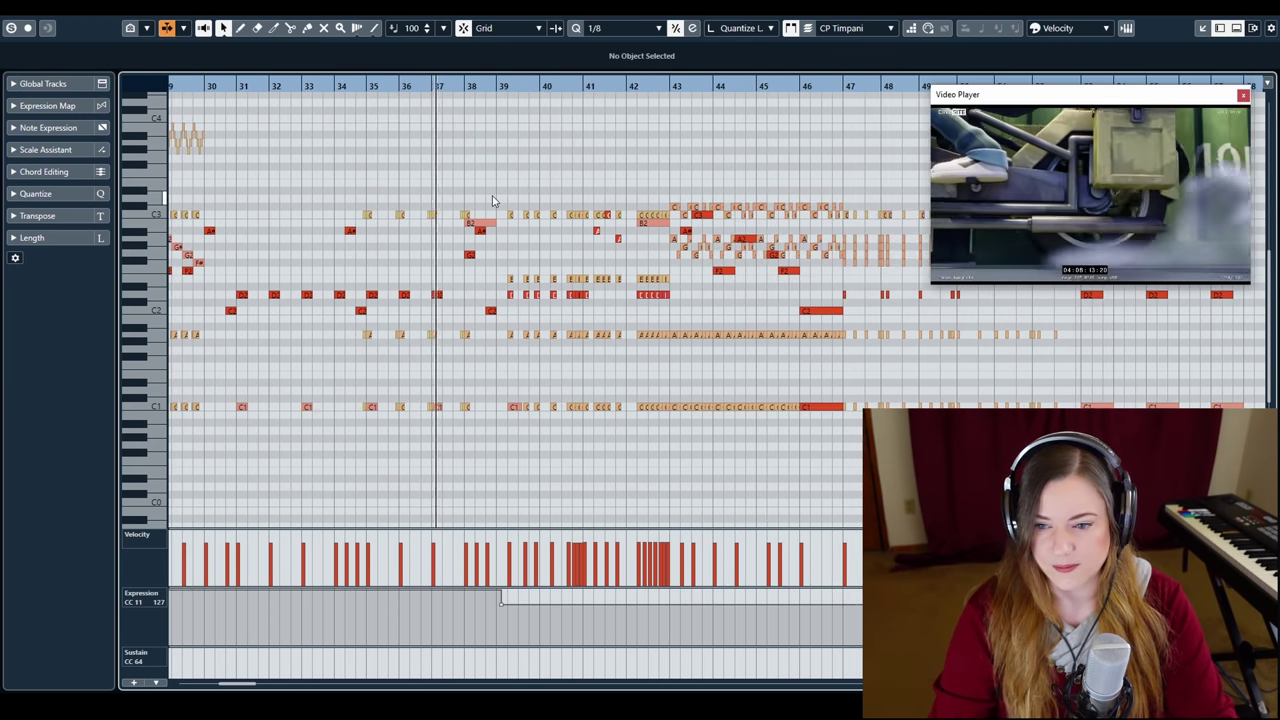
pyautogui.hscroll(2, 492, 199)
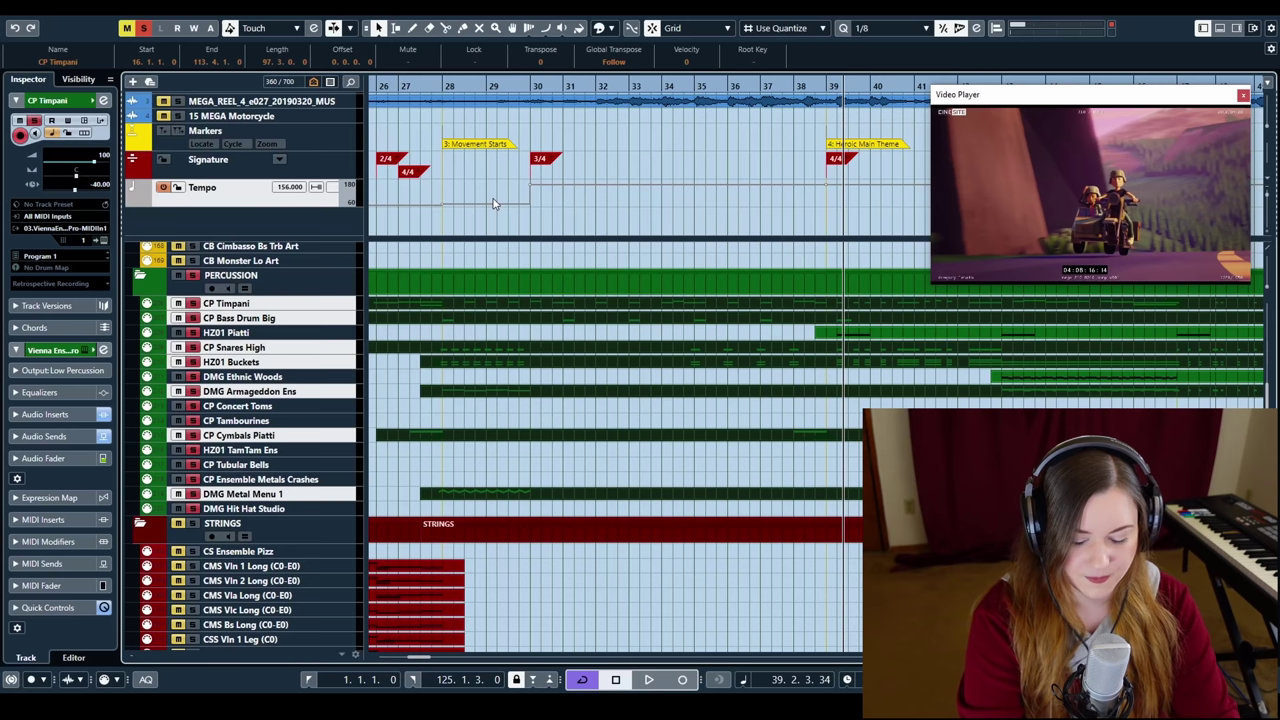
pyautogui.hotkey('ctrl', 'e')
# Restart playback from bar 27 and stop around bar 39, past the Heroic Main Theme marker
pyautogui.press('space')
pyautogui.scroll(10, 477, 600)
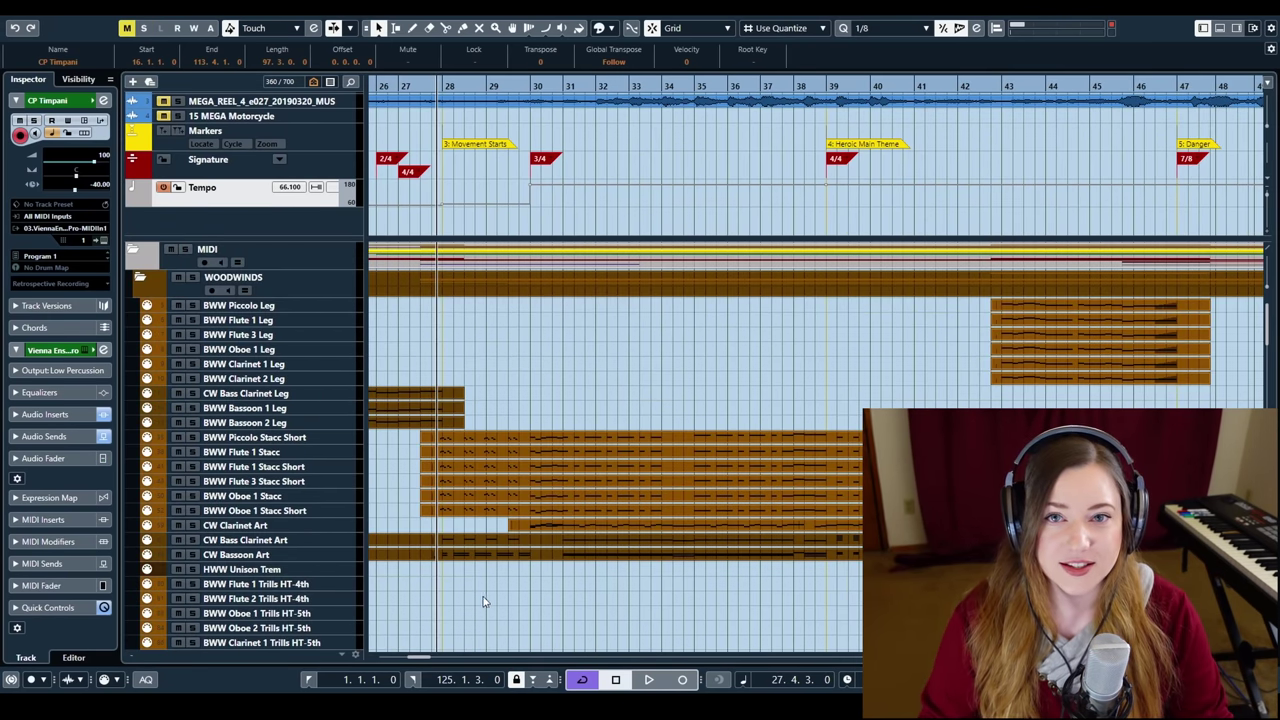
pyautogui.doubleClick(427, 87)
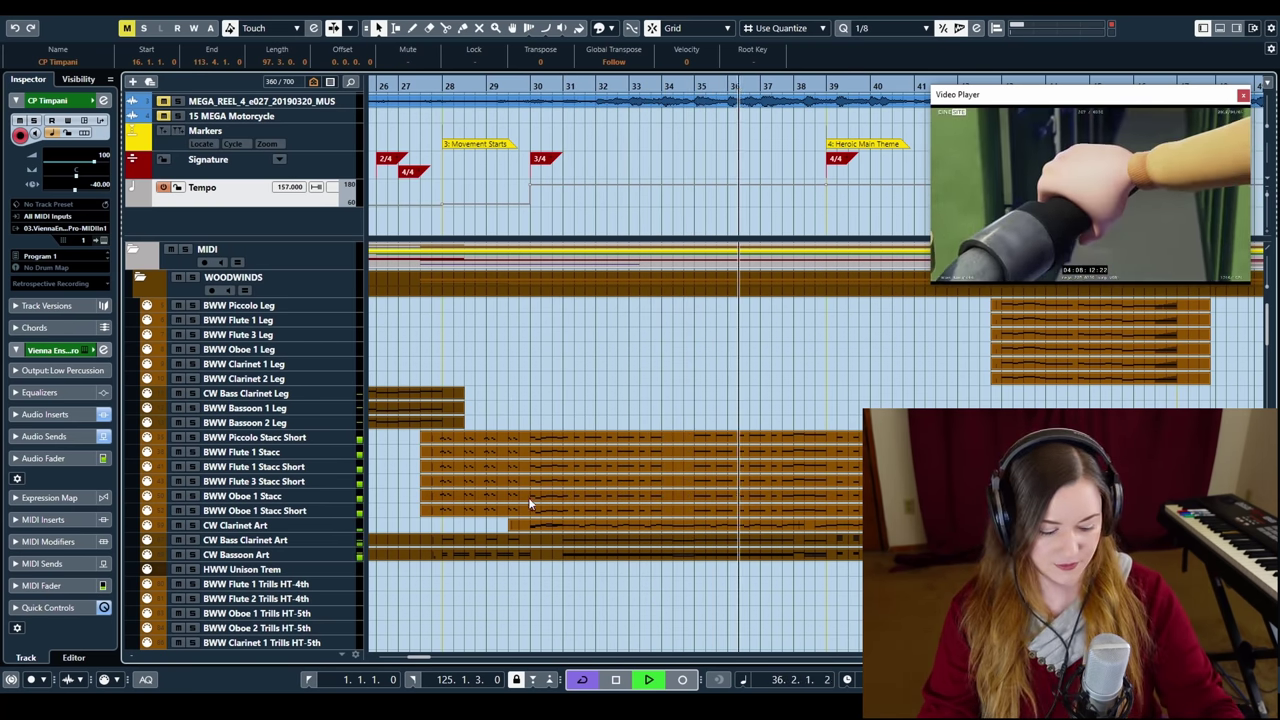
pyautogui.hscroll(5, 528, 490)
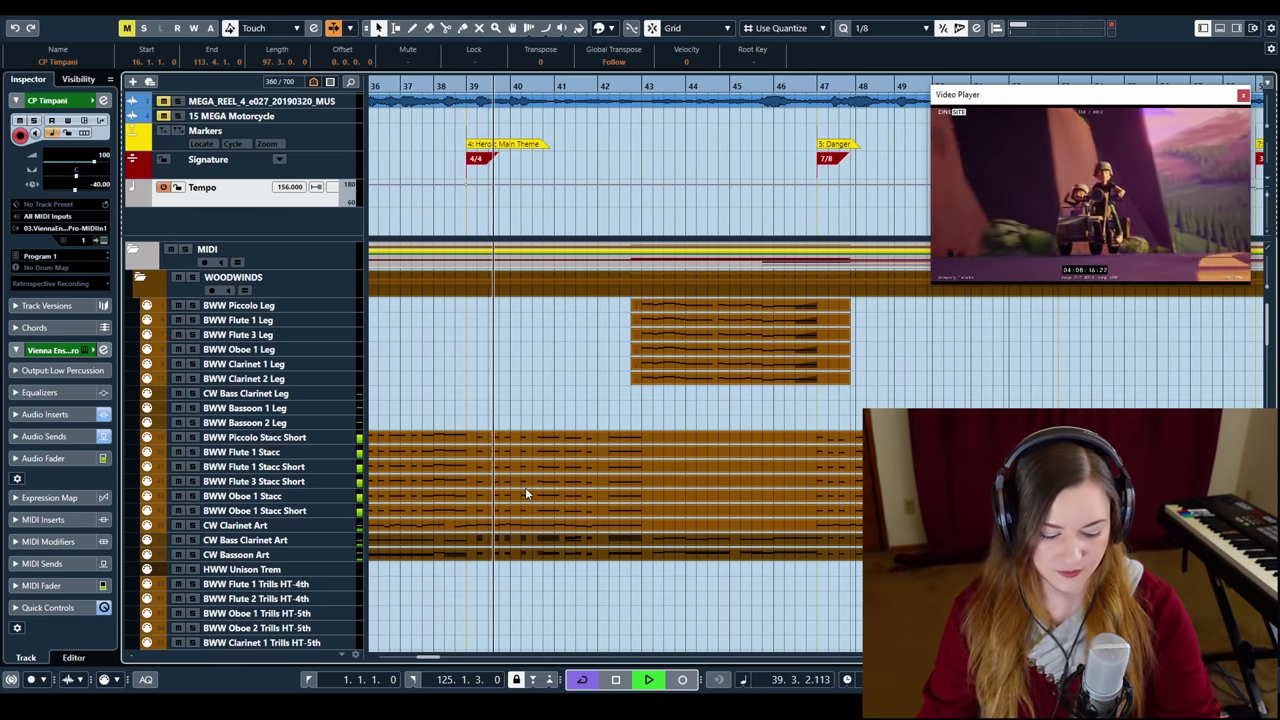
pyautogui.press('space')
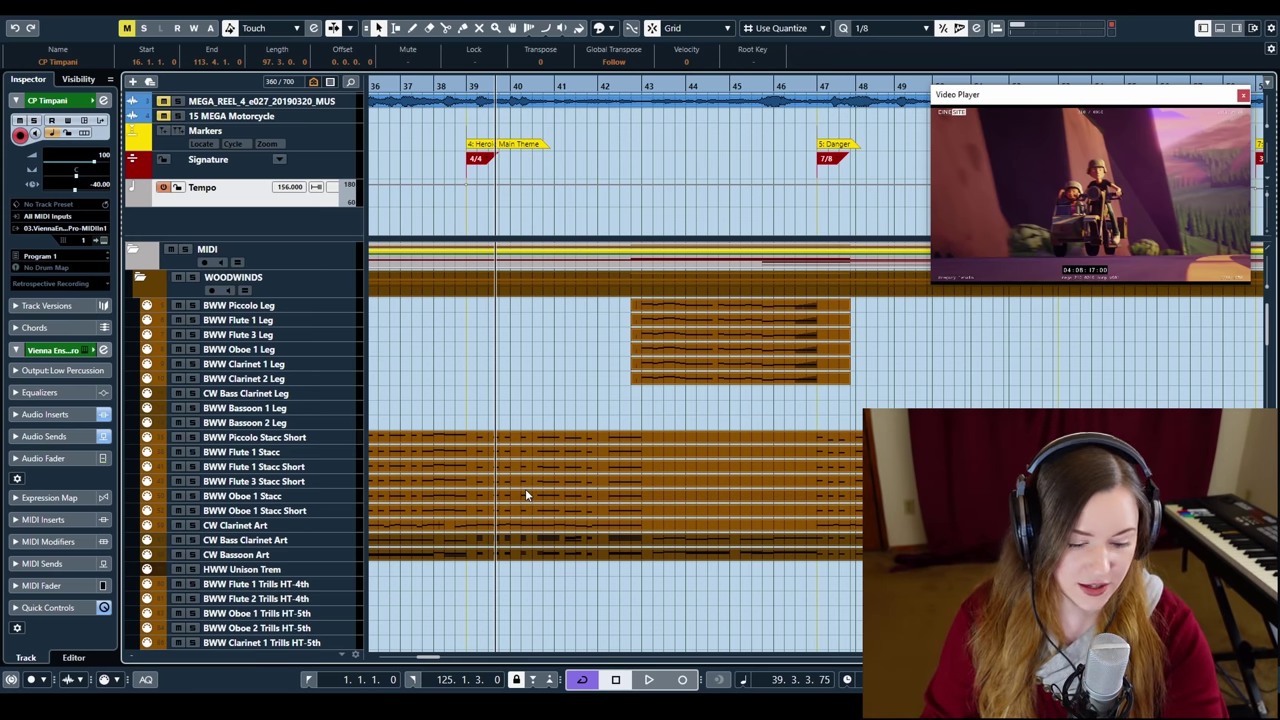
pyautogui.scroll(-5, 531, 494)
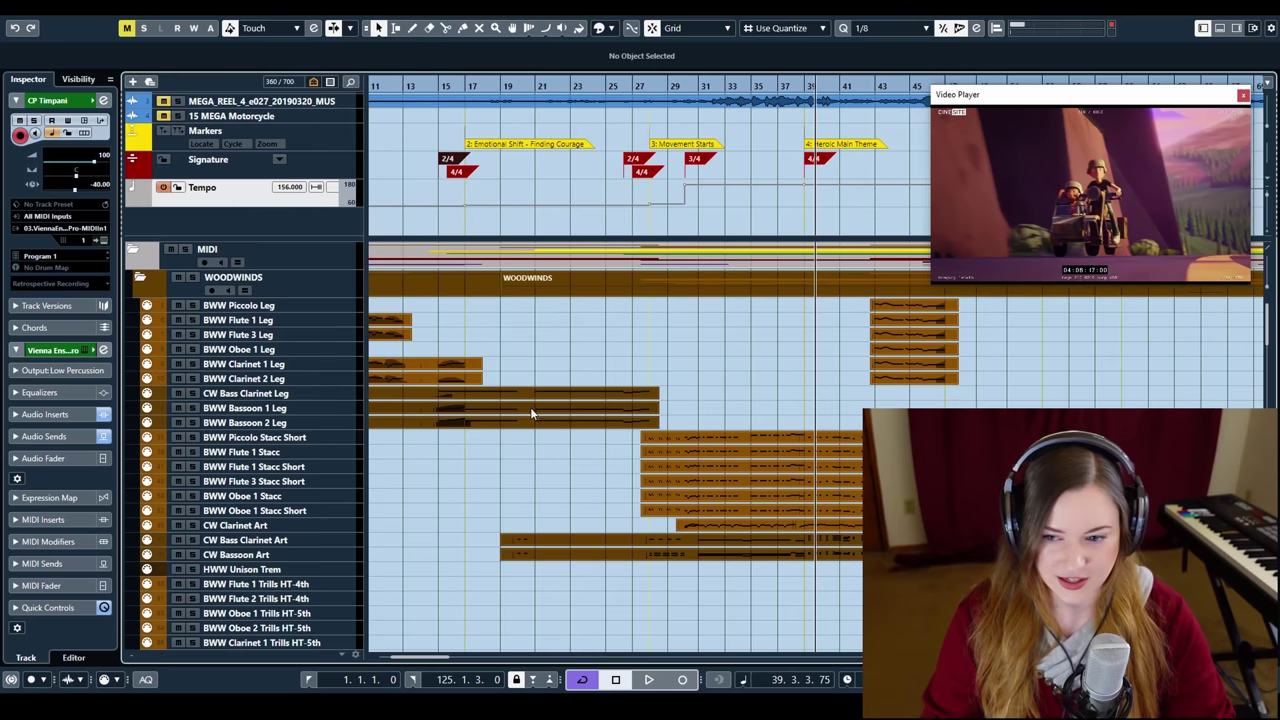
# Scroll down to the SYNTH folder and marquee-select the CSP Piano 1–3 sketch parts
pyautogui.scroll(-8, 531, 413)
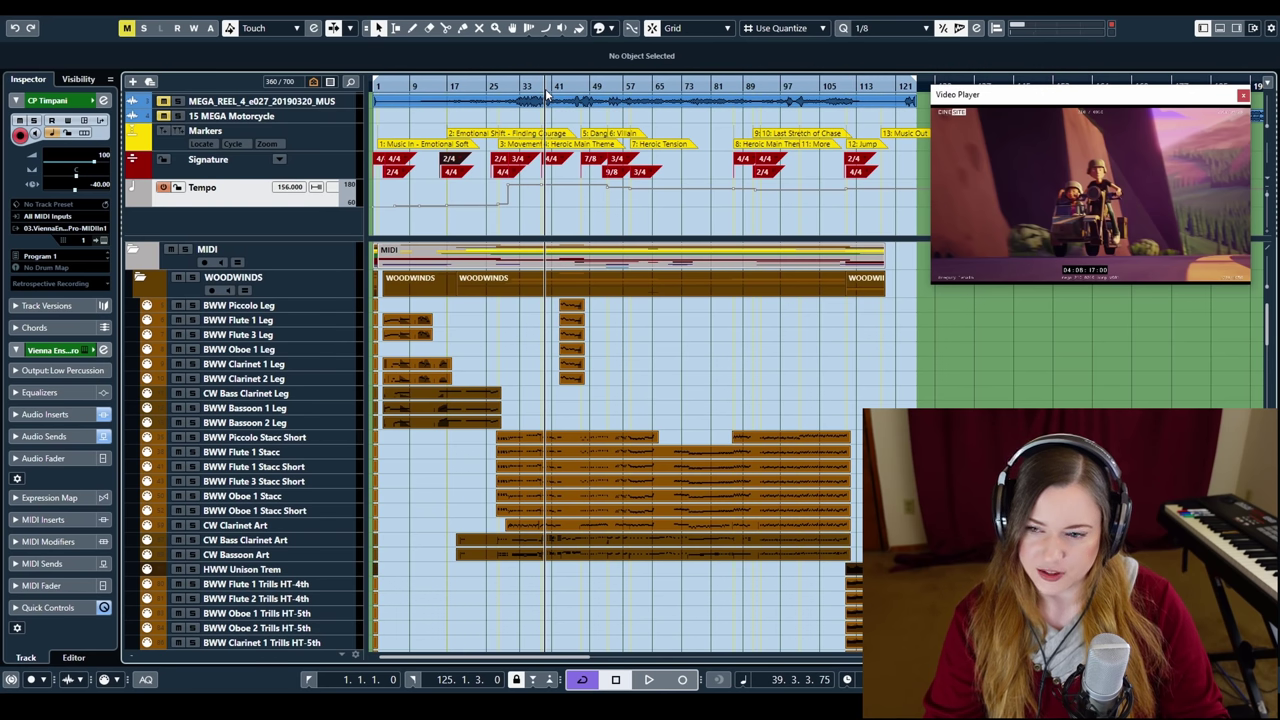
pyautogui.scroll(-5, 553, 388)
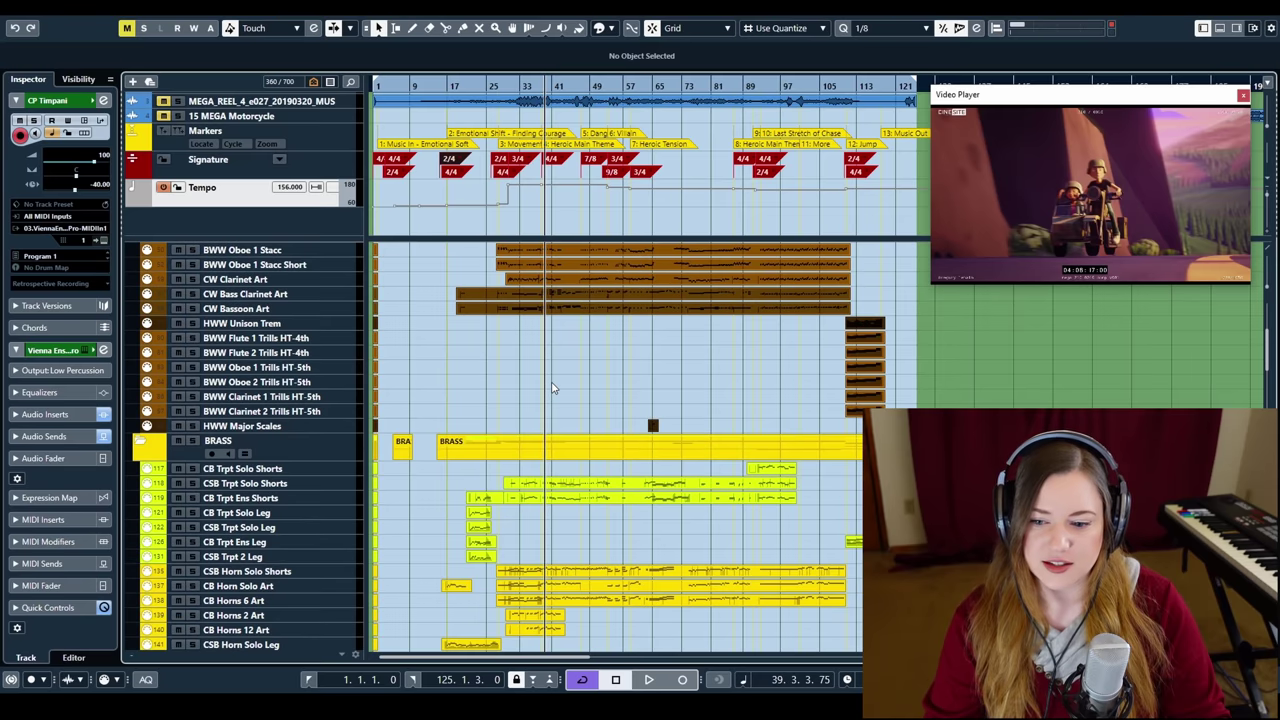
pyautogui.scroll(-20, 553, 390)
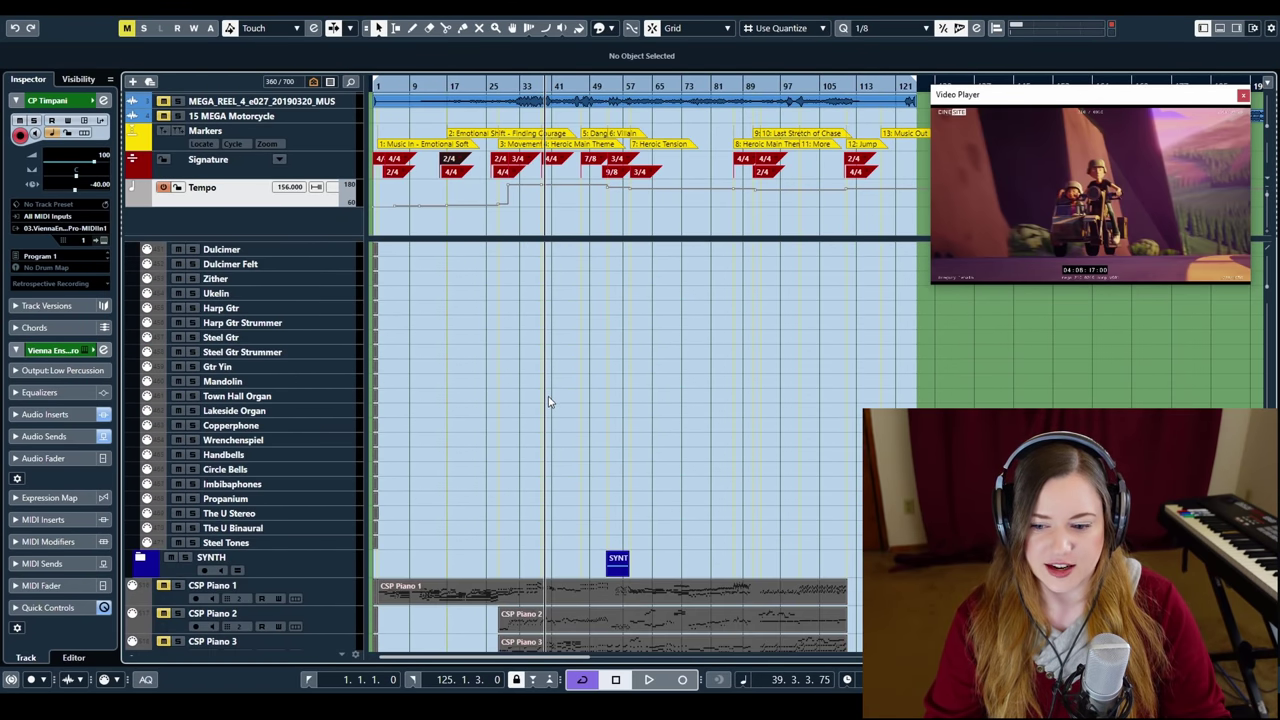
pyautogui.scroll(-2, 548, 401)
pyautogui.moveTo(810, 521); pyautogui.dragTo(780, 551)
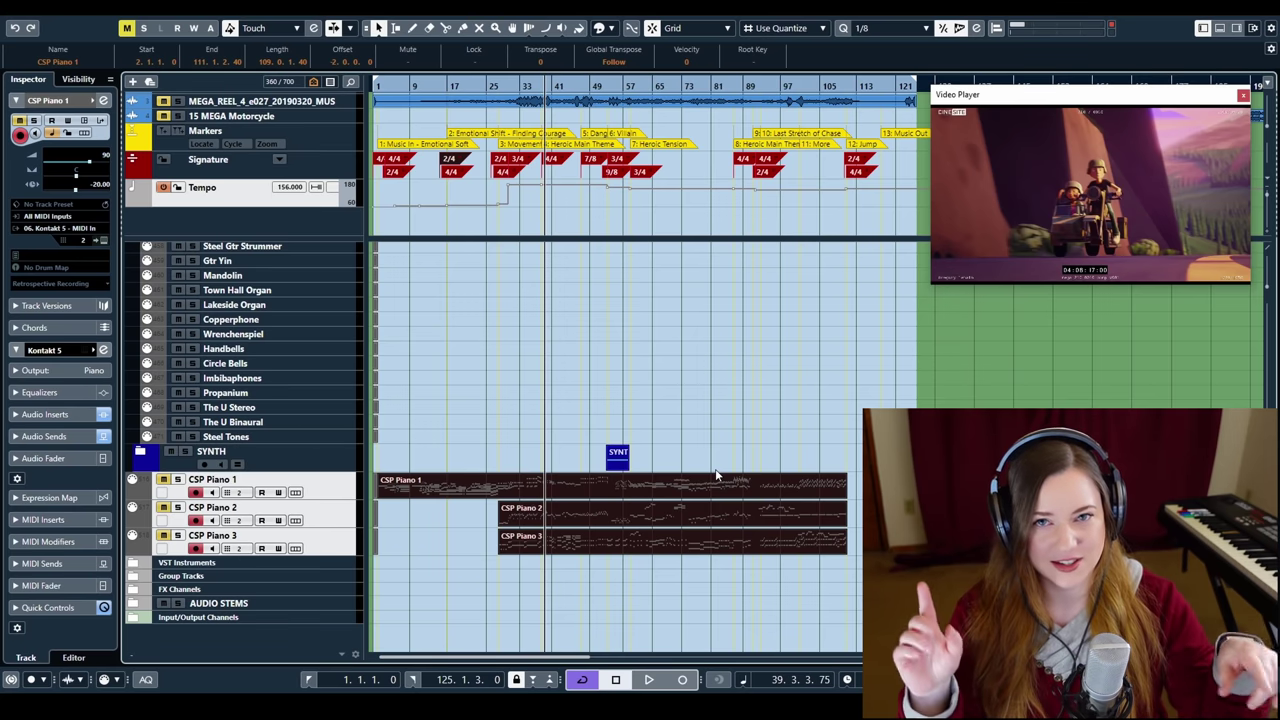
pyautogui.scroll(15, 715, 473)
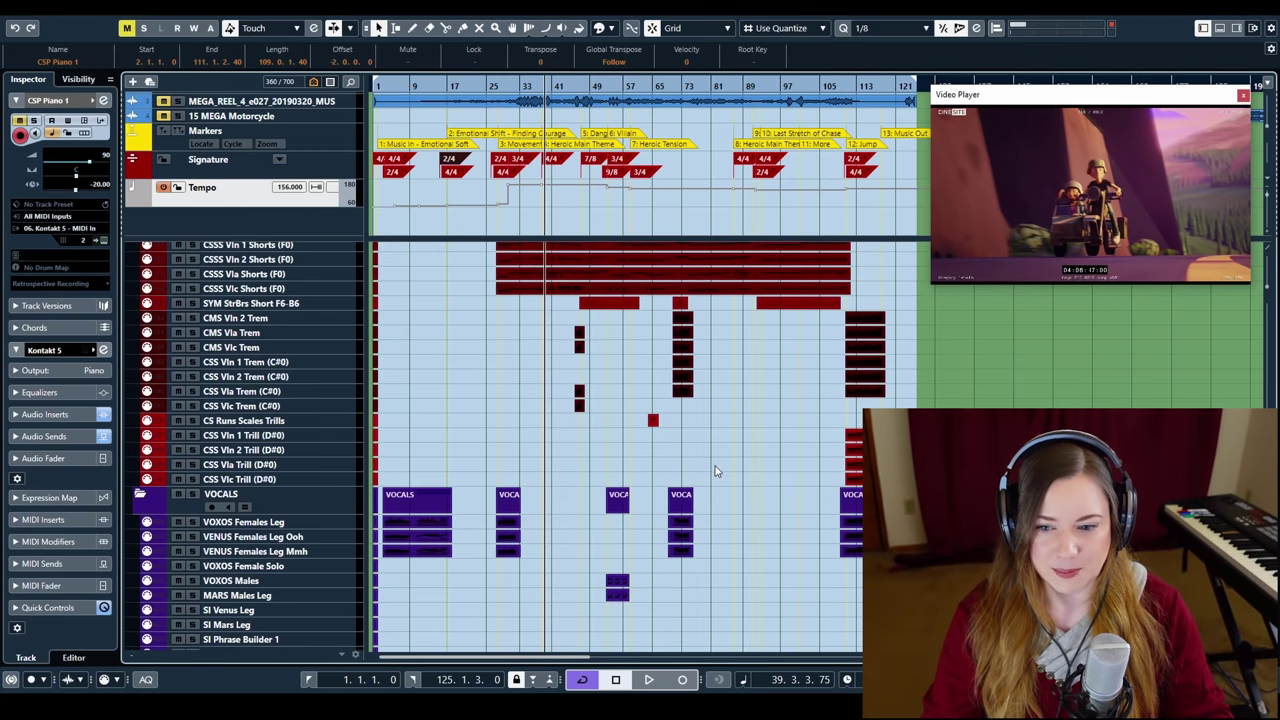
pyautogui.scroll(-20, 715, 472)
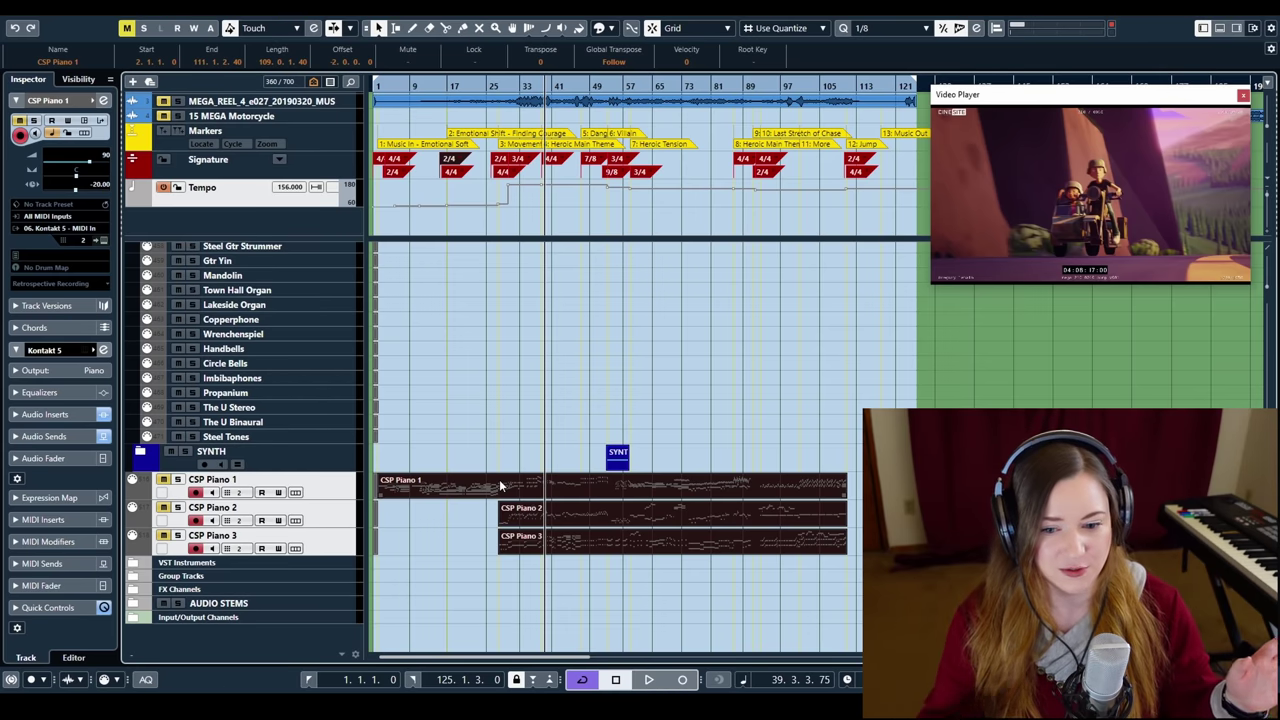
pyautogui.scroll(10, 501, 540)
pyautogui.scroll(12, 501, 540)
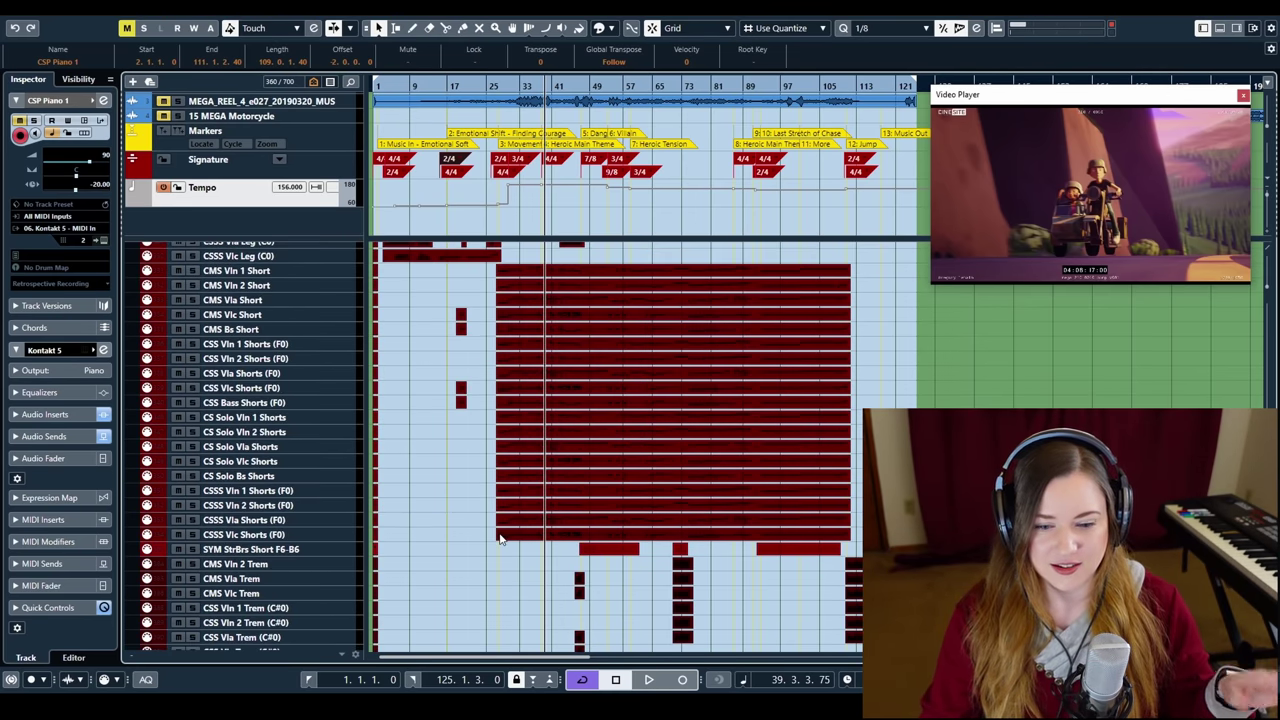
pyautogui.scroll(5, 501, 535)
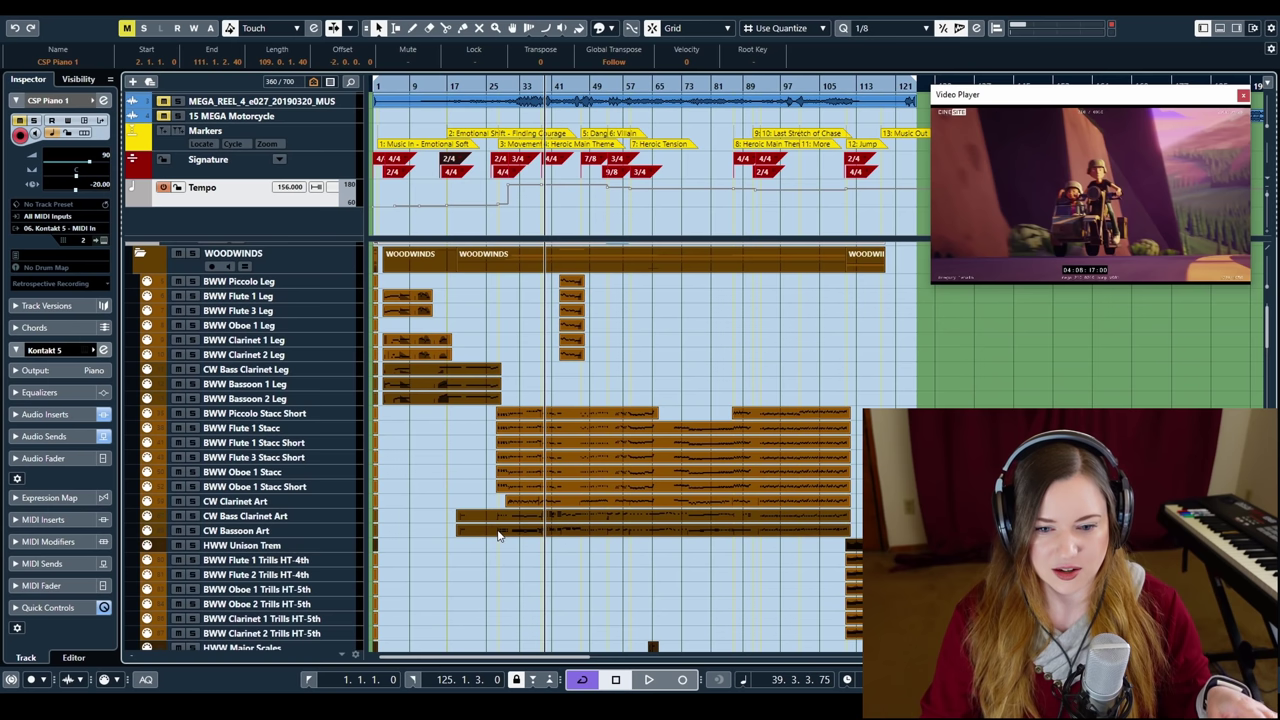
pyautogui.scroll(1, 501, 535)
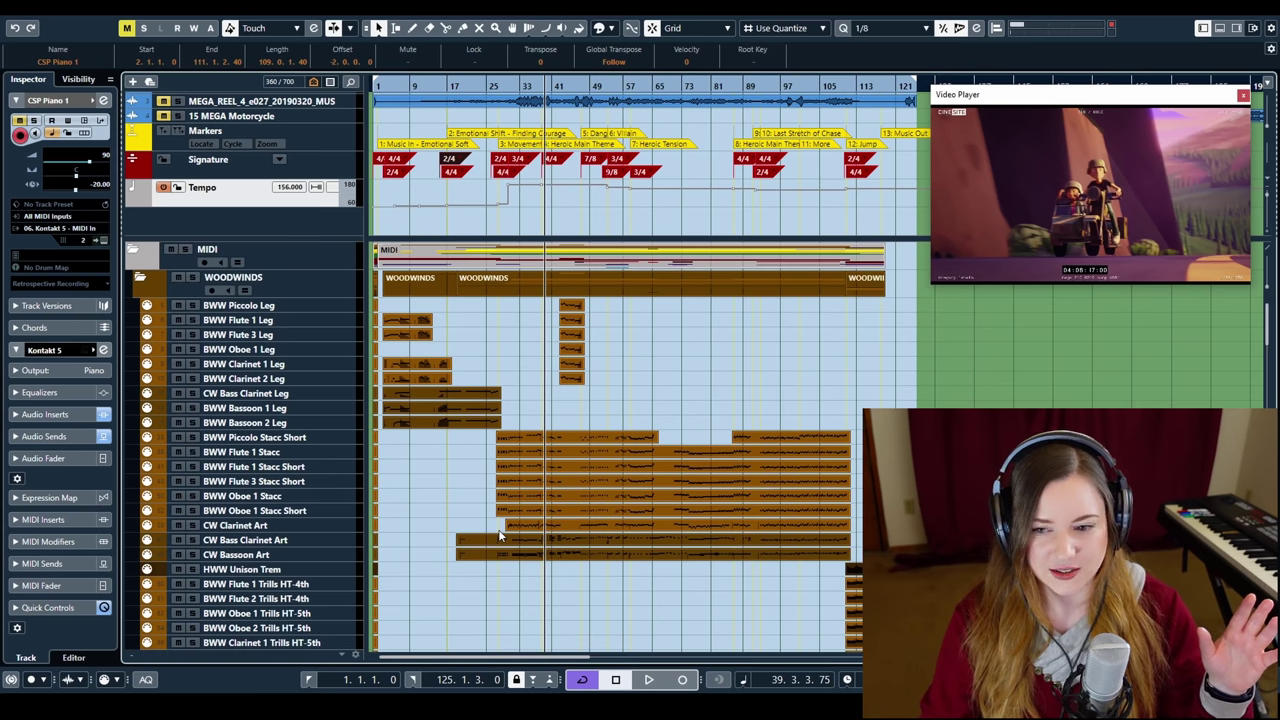
pyautogui.scroll(-15, 501, 540)
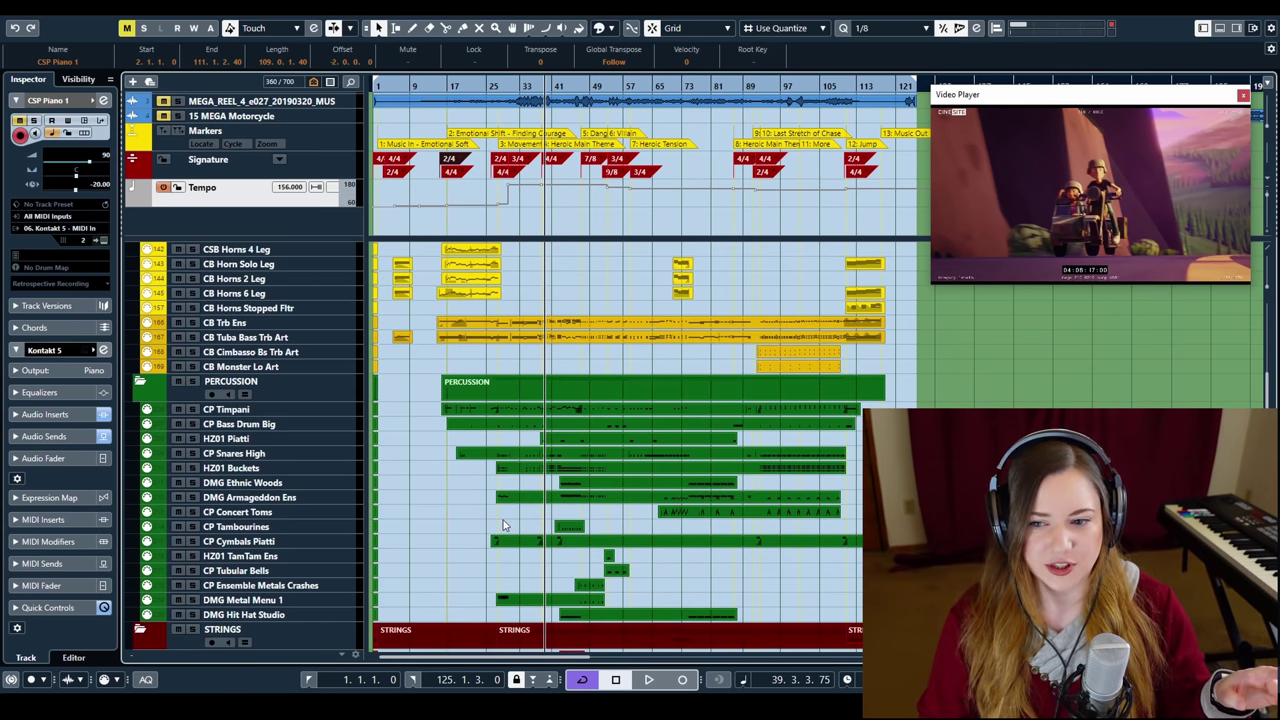
pyautogui.scroll(-6, 503, 525)
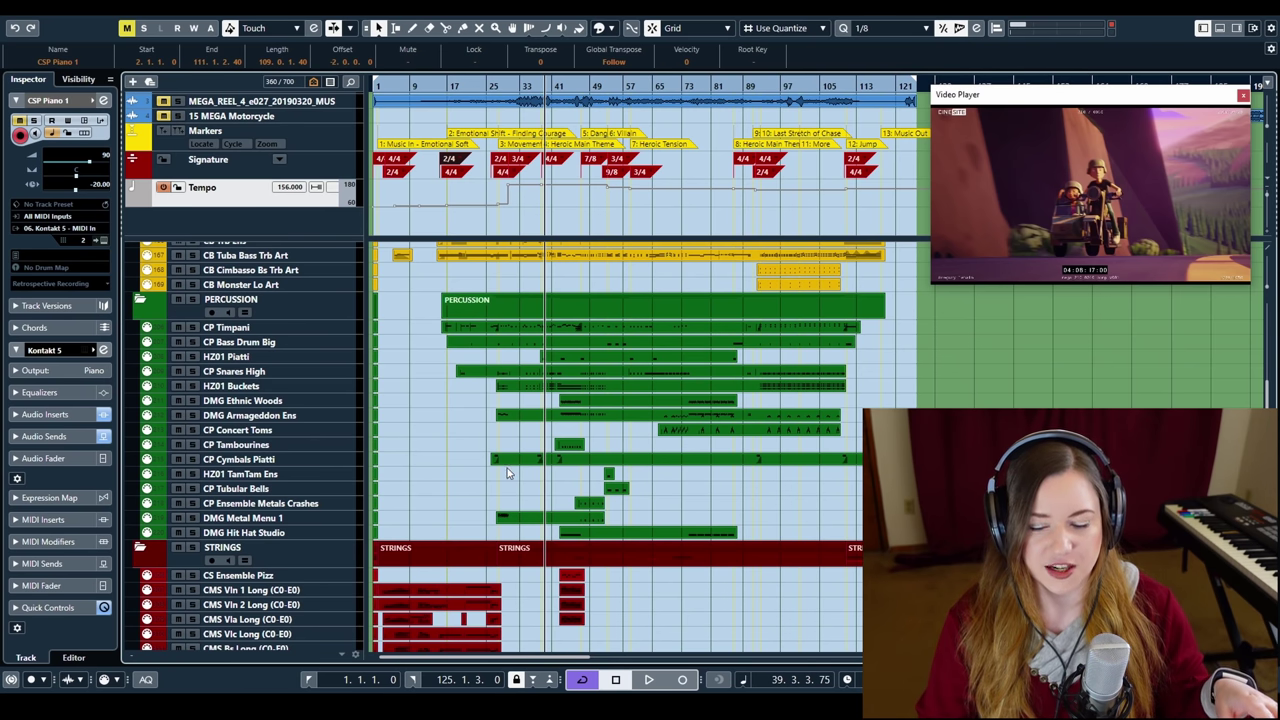
pyautogui.scroll(-20, 507, 473)
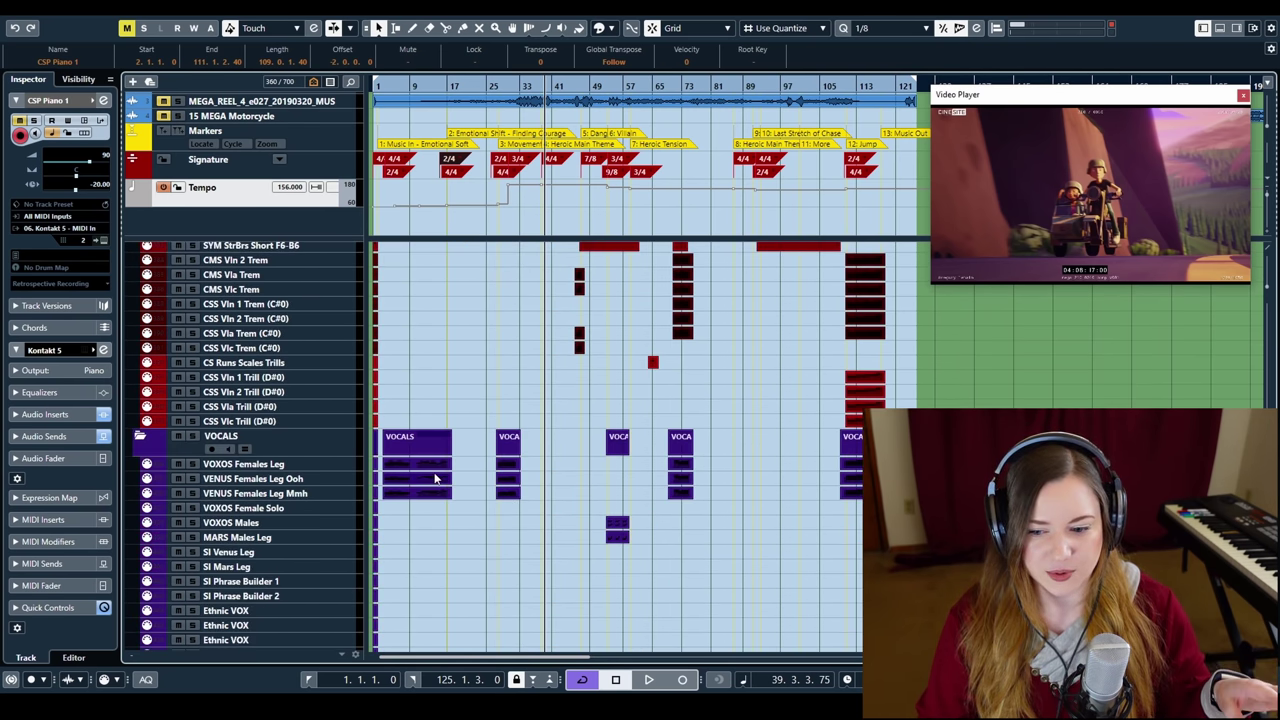
pyautogui.scroll(-8, 460, 495)
pyautogui.scroll(15, 477, 502)
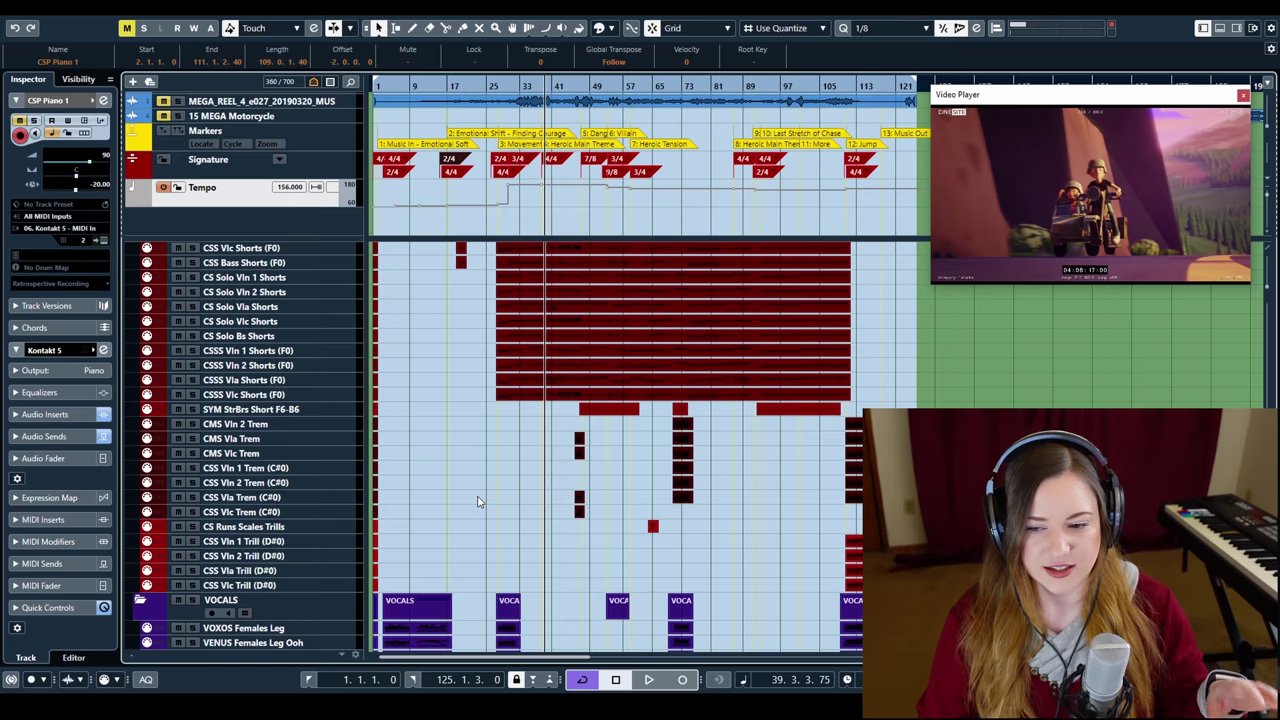
pyautogui.scroll(6, 478, 502)
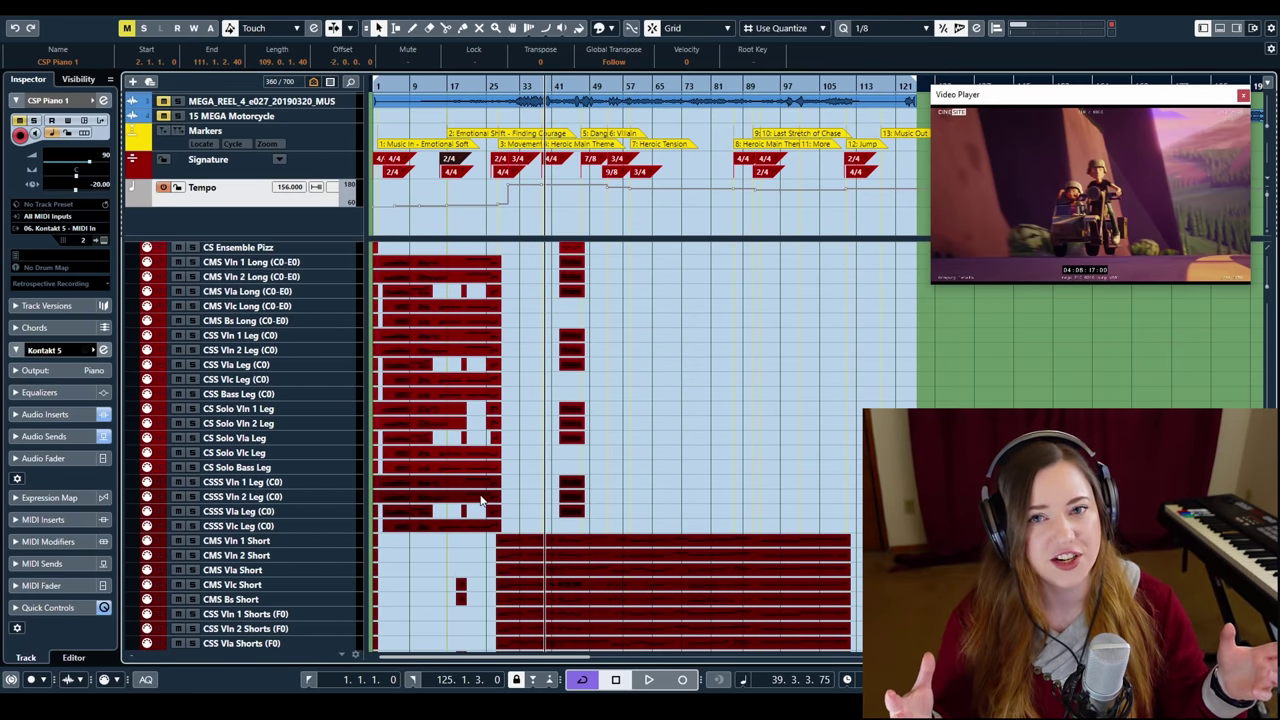
pyautogui.scroll(2, 486, 495)
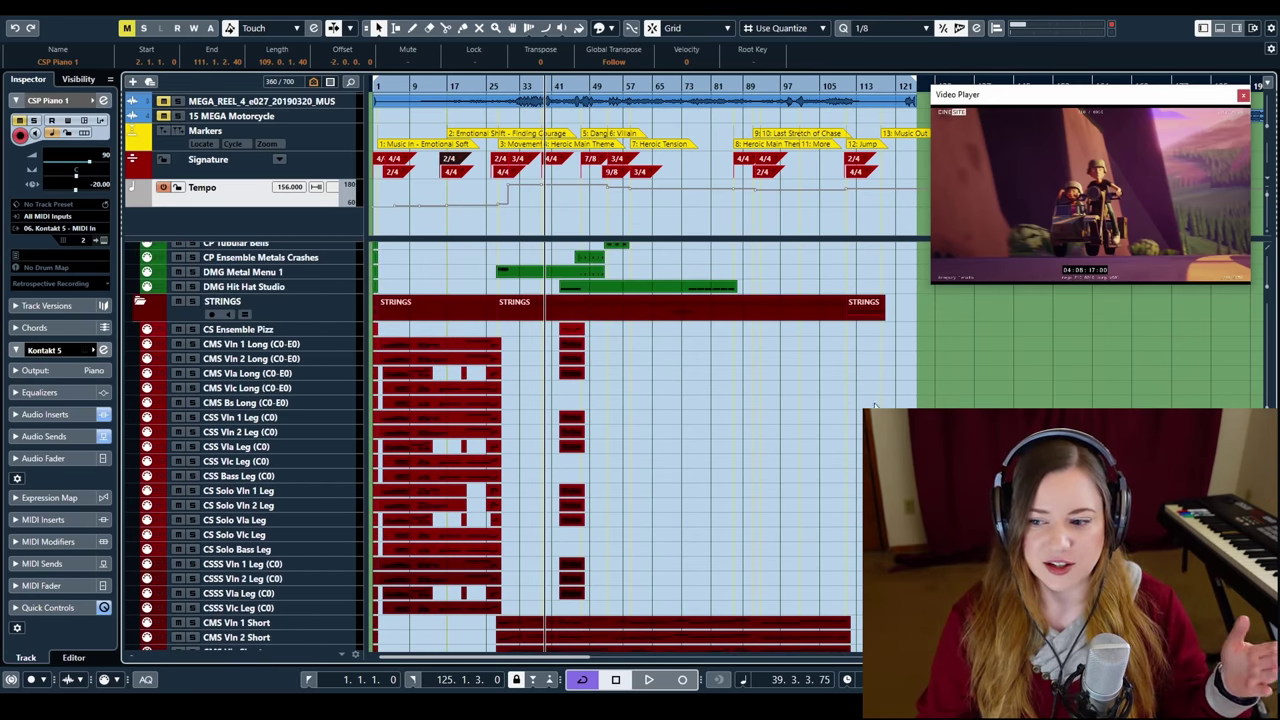
pyautogui.scroll(-15, 707, 497)
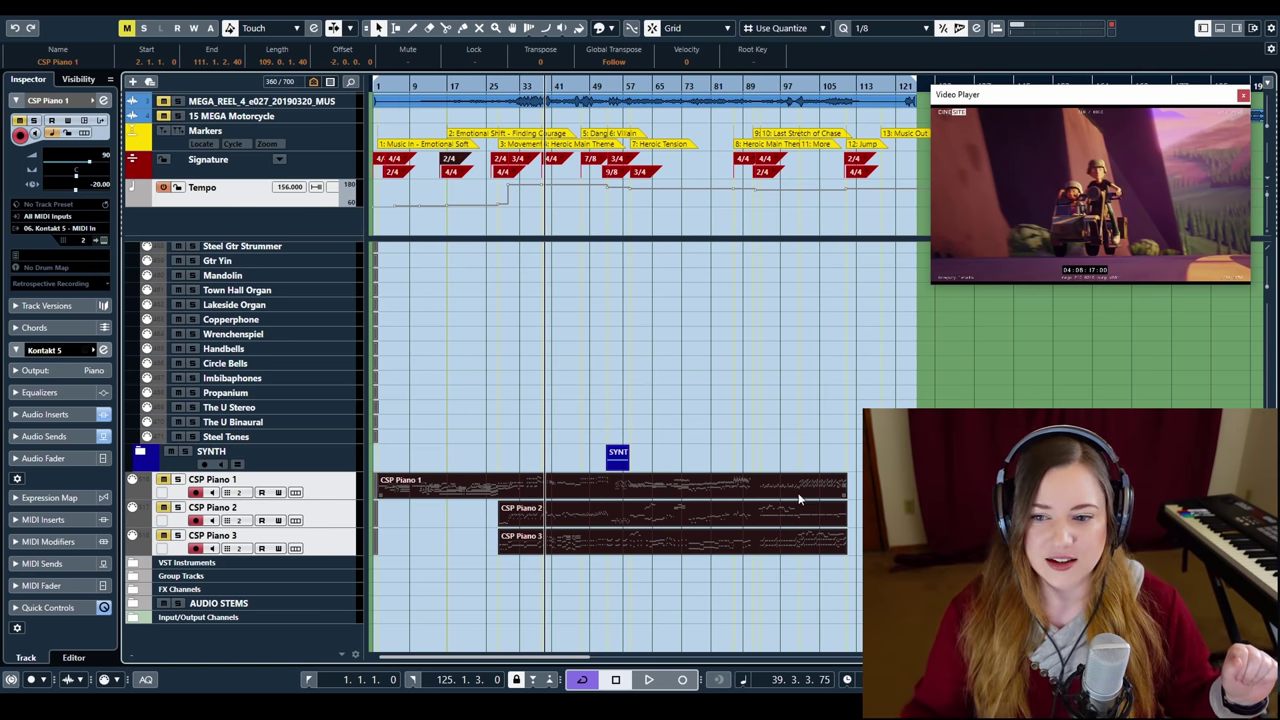
pyautogui.scroll(15, 762, 478)
pyautogui.scroll(15, 659, 495)
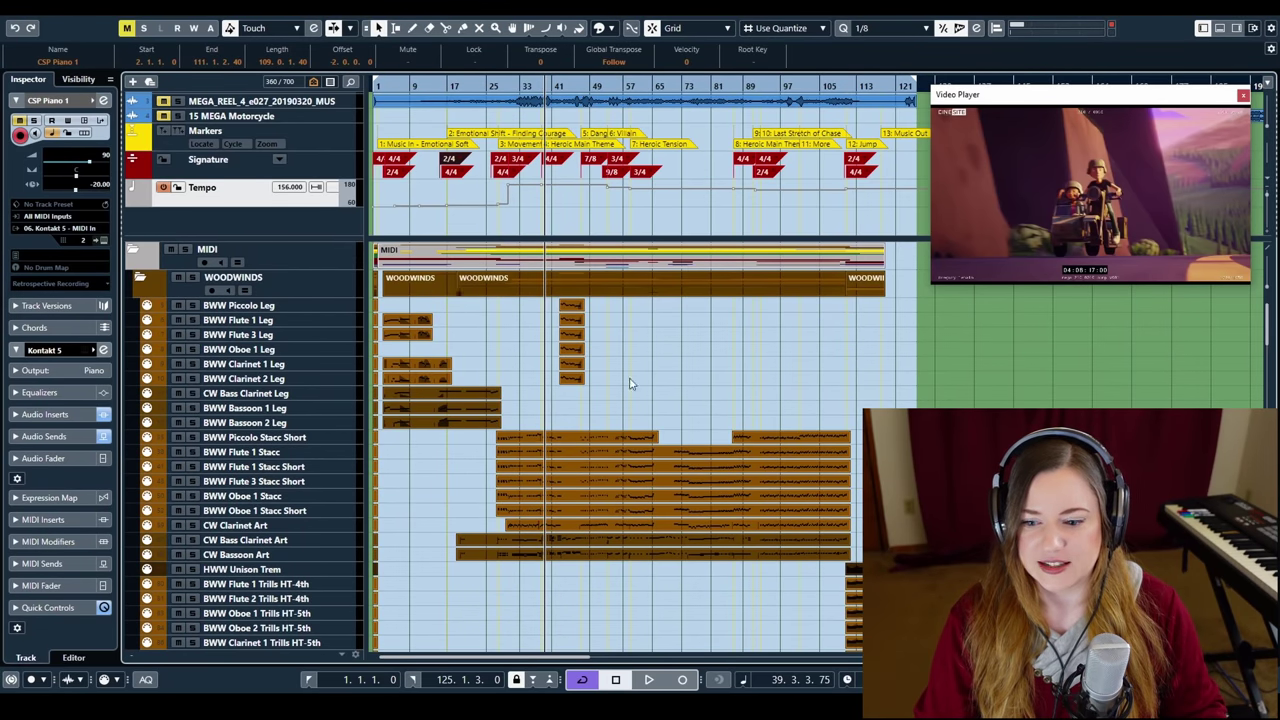
pyautogui.scroll(-15, 629, 385)
pyautogui.scroll(-15, 613, 491)
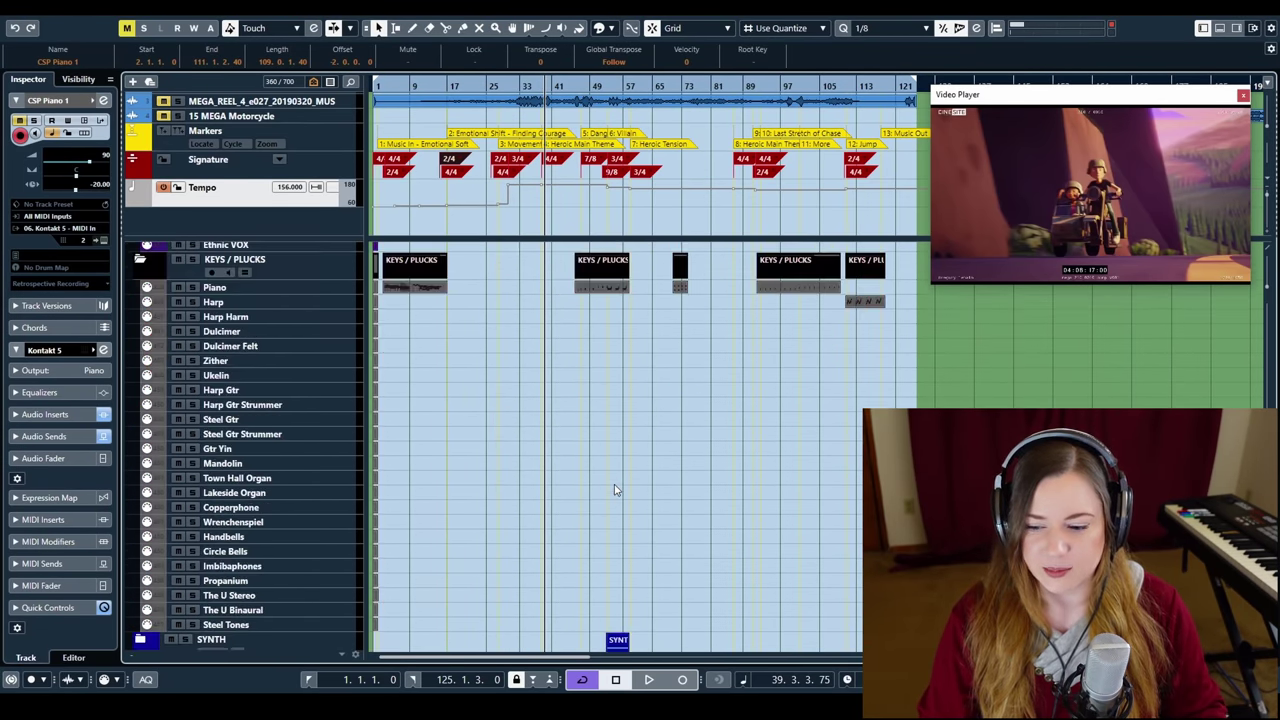